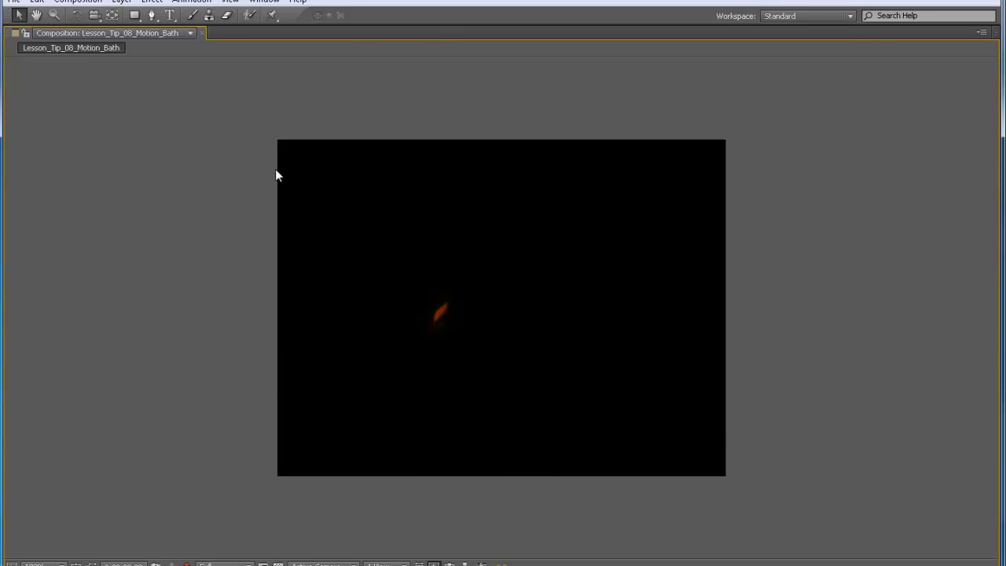
End the Lesson_Tip_08_Motion_Bath playback and return from the maximized Composition panel to the full workspace.
{"action": "key", "text": "grave"}
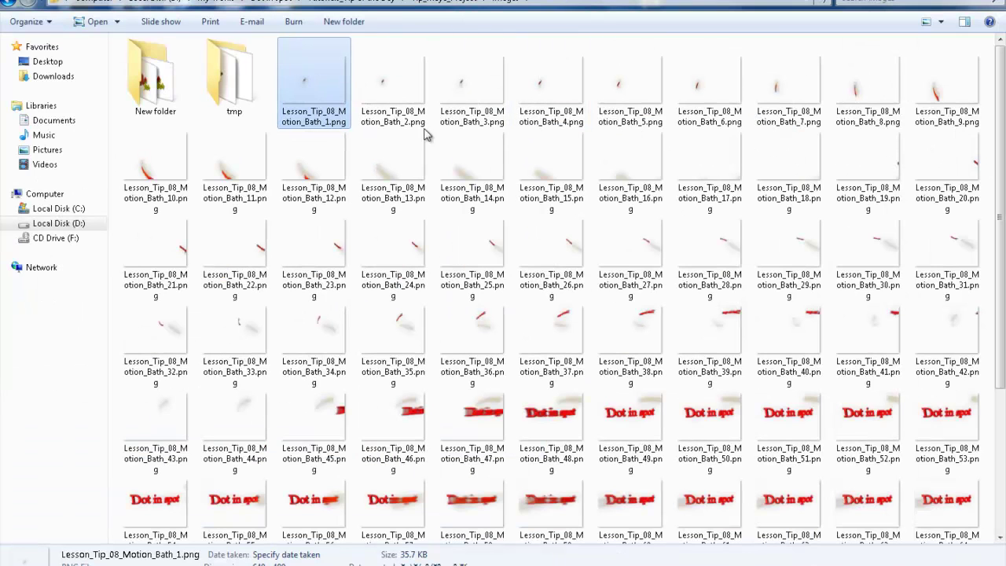
Browse the rendered Lesson_Tip_08_Motion_Bath PNG frames, close Photo Viewer, and return to Maya.
{"action": "scroll", "coordinate": [541, 198], "scroll_direction": "down", "scroll_amount": 2}
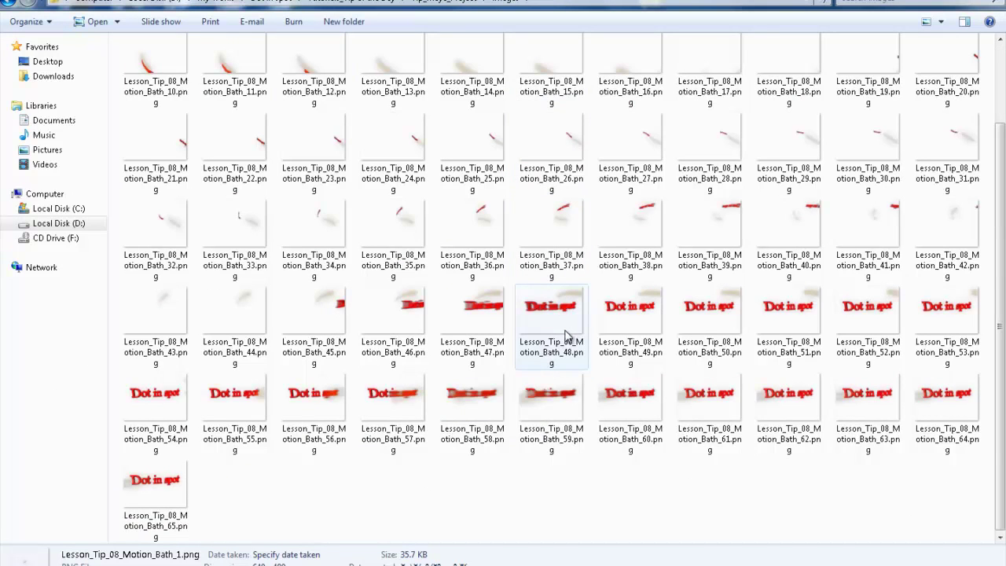
{"action": "scroll", "coordinate": [567, 338], "scroll_direction": "up", "scroll_amount": 2}
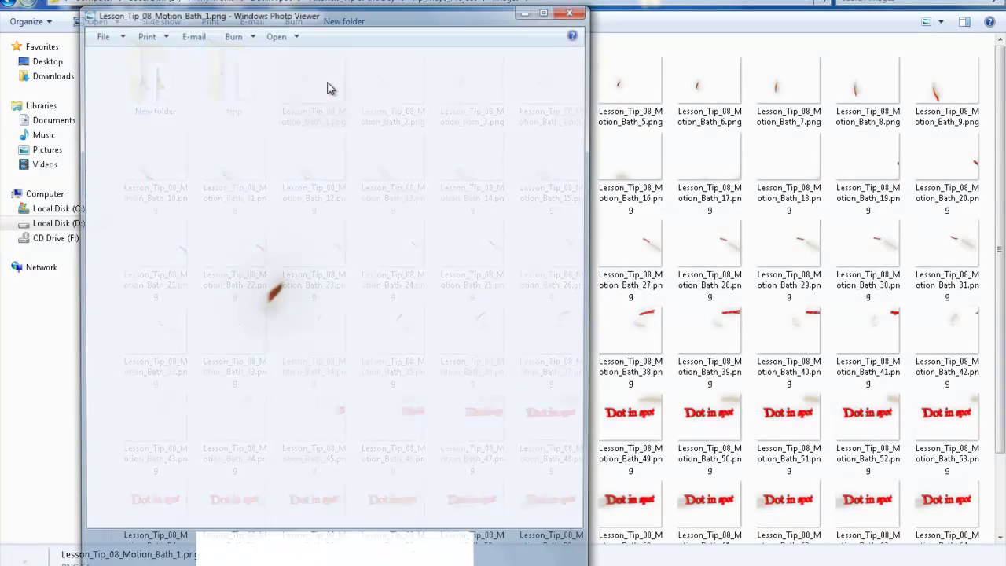
{"action": "left_click", "coordinate": [574, 11]}
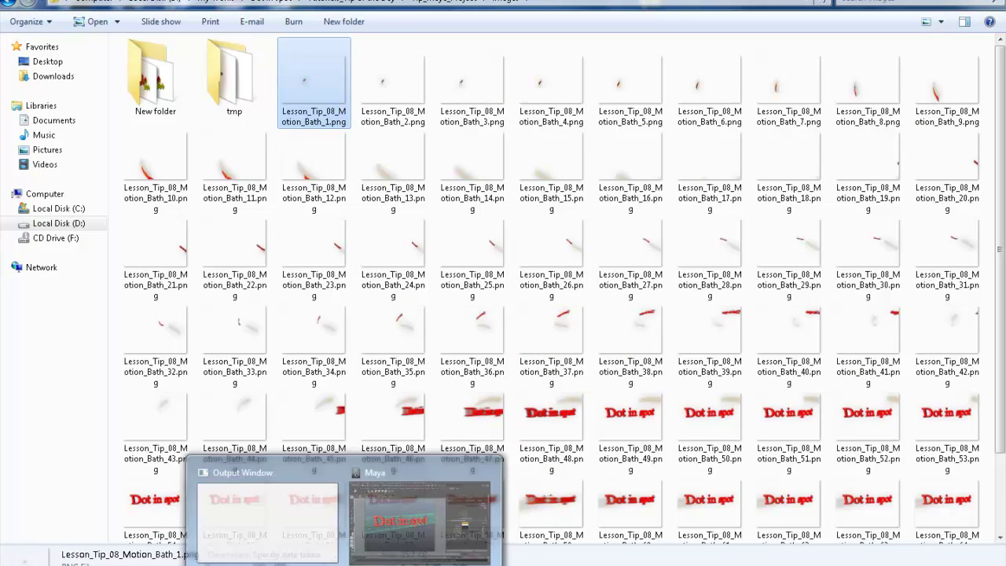
{"action": "left_click", "coordinate": [431, 512]}
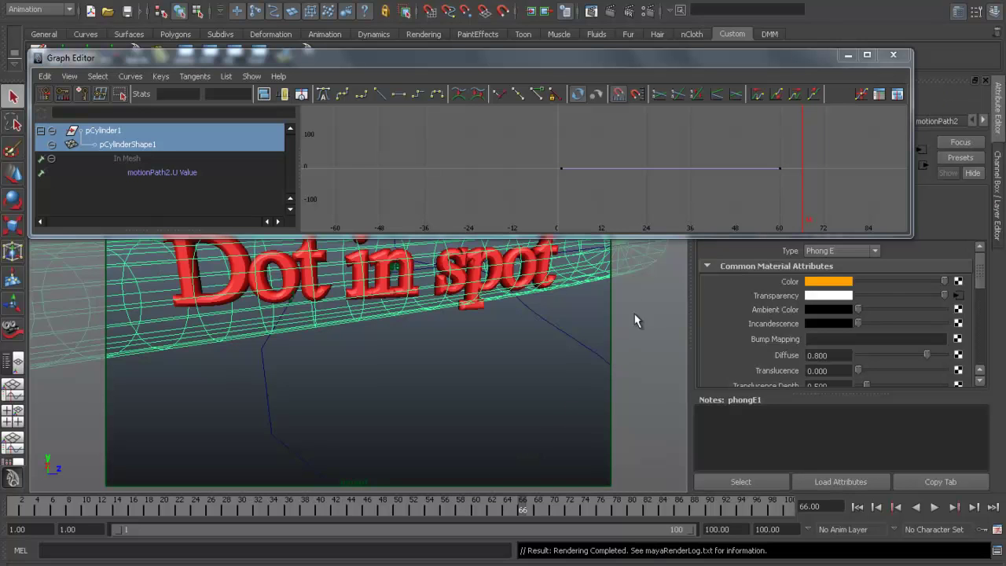
Close the Graph Editor, scrub toward the start, and make phongE1 opaque with black Transparency.
{"action": "left_click", "coordinate": [894, 57]}
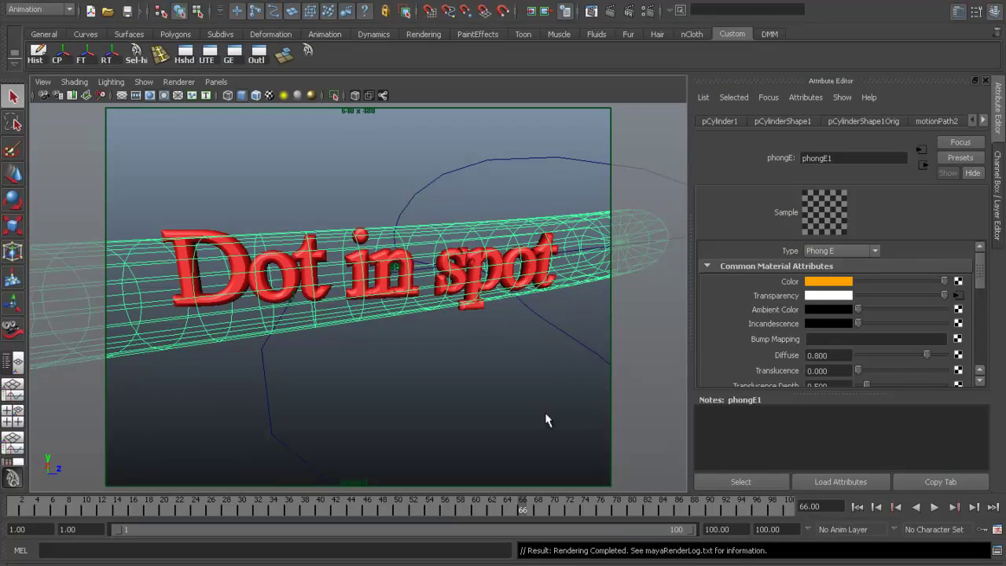
{"action": "mouse_move", "coordinate": [200, 502]}
{"action": "left_mouse_down"}
{"action": "mouse_move", "coordinate": [8, 507]}
{"action": "mouse_move", "coordinate": [329, 494]}
{"action": "left_mouse_up"}
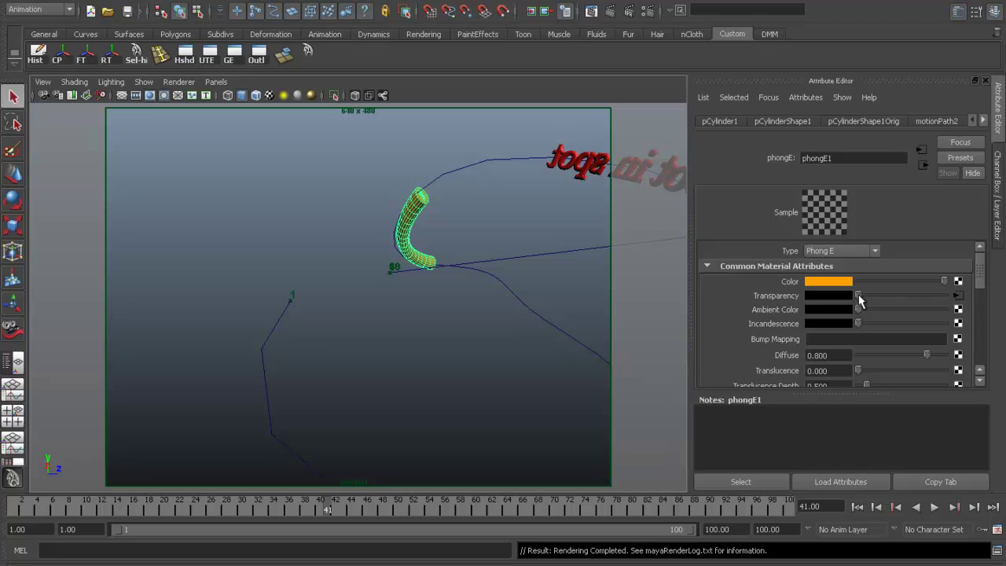
{"action": "left_click_drag", "start_coordinate": [982, 275], "coordinate": [992, 343]}
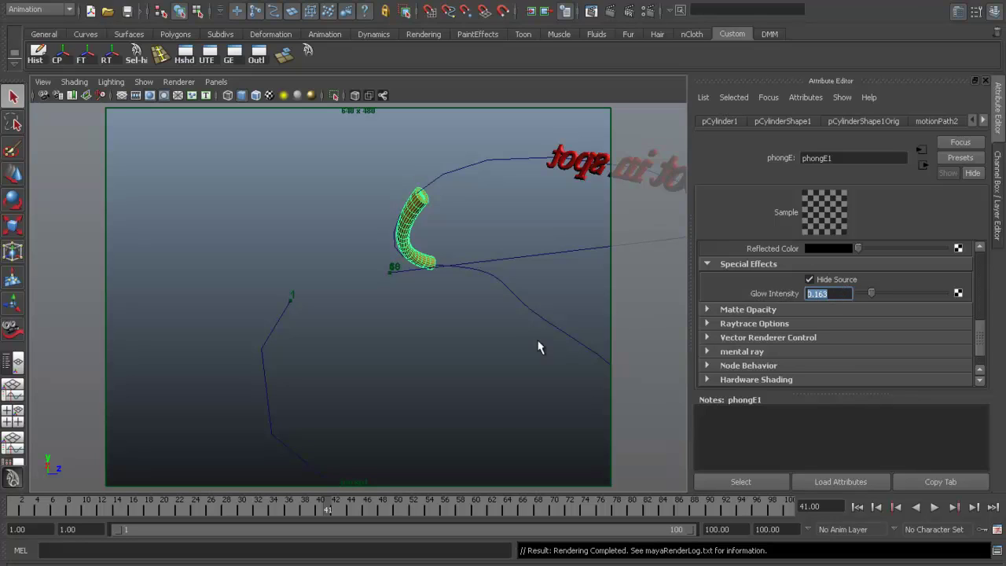
Play the path animation, check frames 46 and 62, confirm glow 0.163, then open Render Settings.
{"action": "key", "text": "alt+v"}
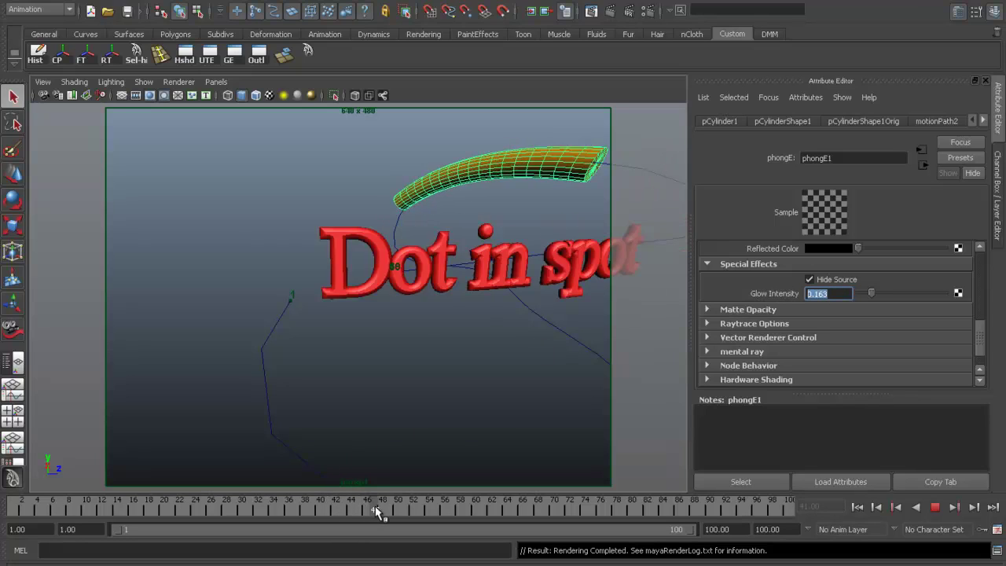
{"action": "left_click_drag", "start_coordinate": [385, 505], "coordinate": [365, 508]}
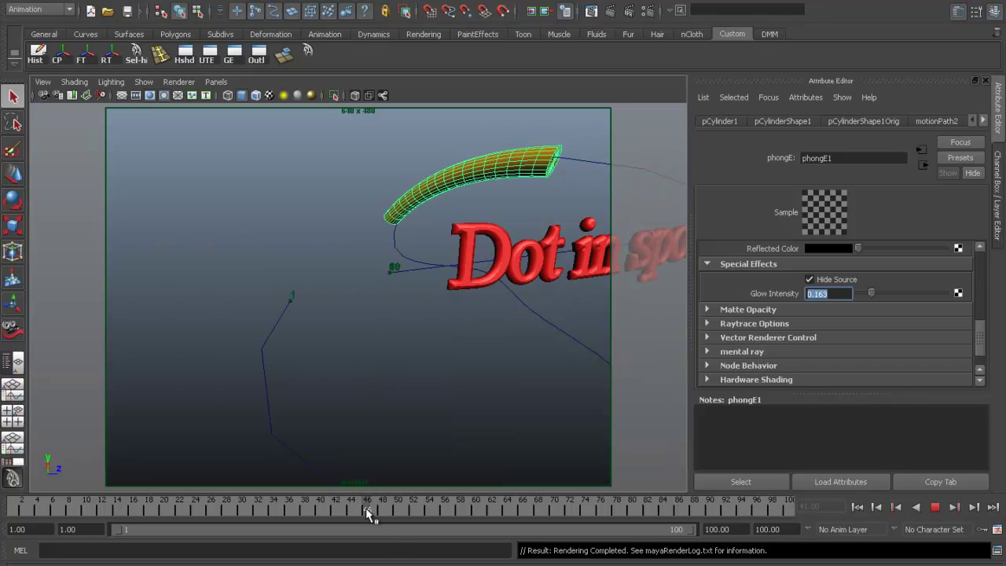
{"action": "key", "text": "alt+v"}
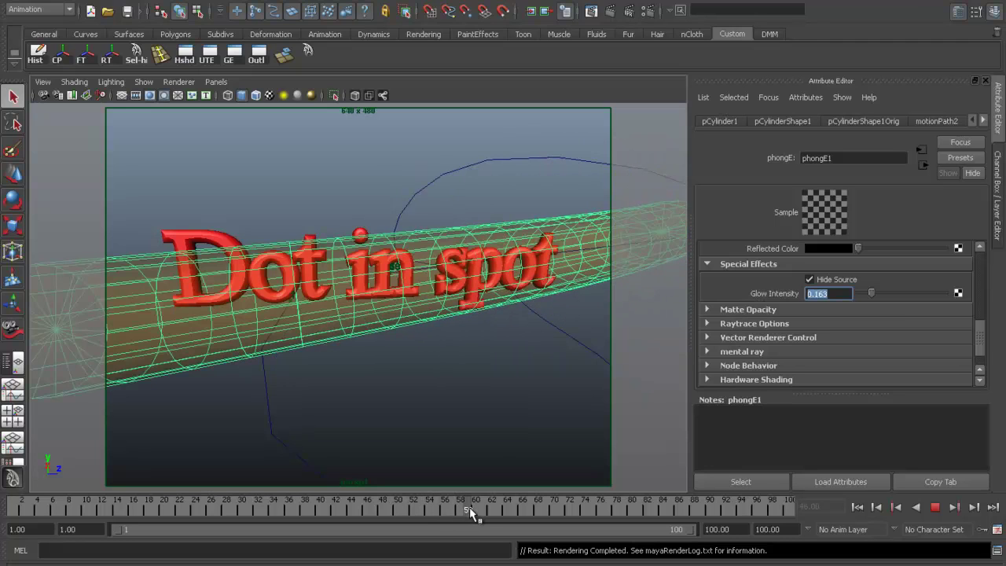
{"action": "left_click_drag", "start_coordinate": [470, 507], "coordinate": [489, 513]}
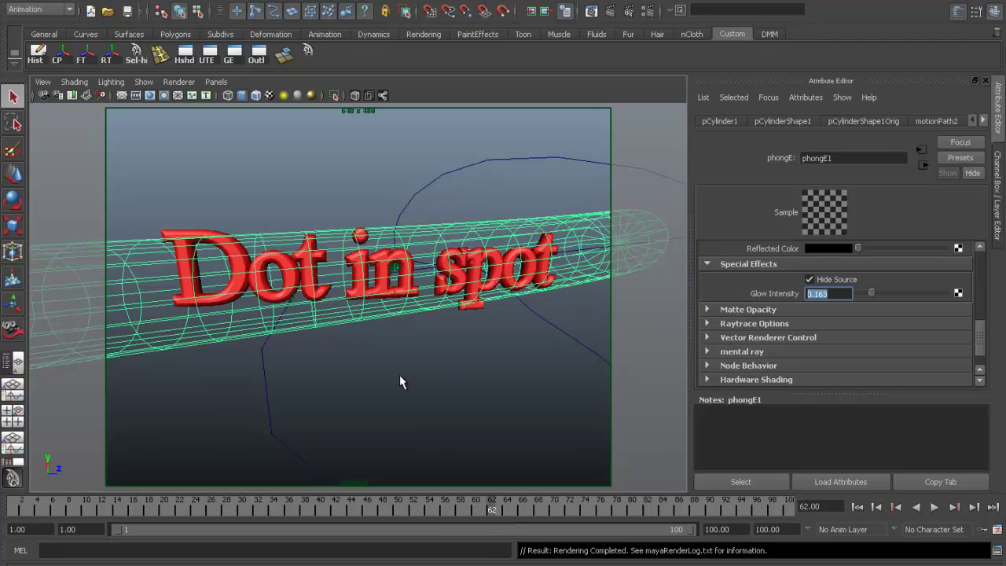
{"action": "key", "text": "Return"}
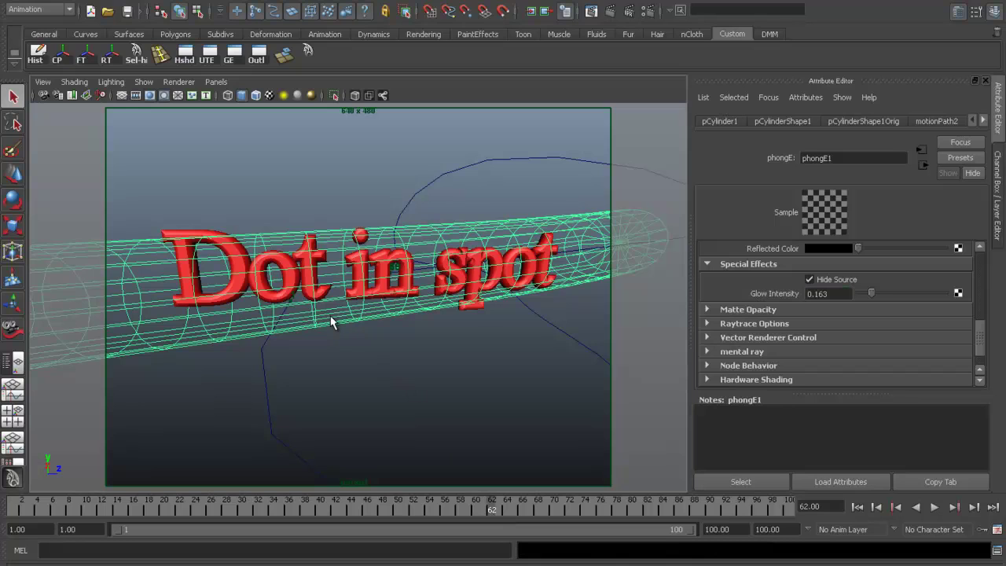
{"action": "key", "text": "alt+v"}
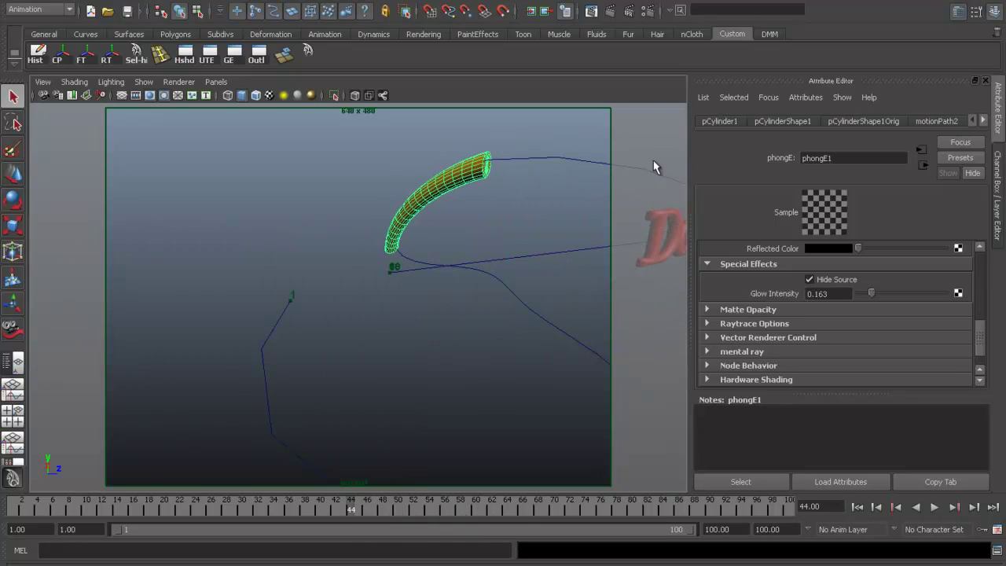
{"action": "left_click", "coordinate": [649, 11]}
{"action": "left_click_drag", "start_coordinate": [751, 47], "coordinate": [354, 36]}
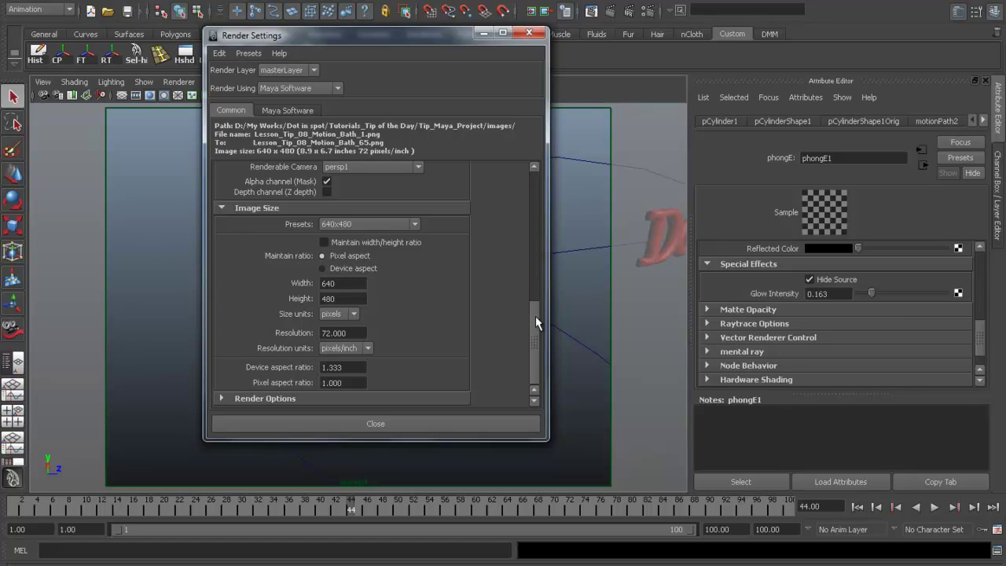
Check anti-aliasing and 2D motion blur on the Maya Software tab, then close Render Settings.
{"action": "left_click", "coordinate": [282, 114]}
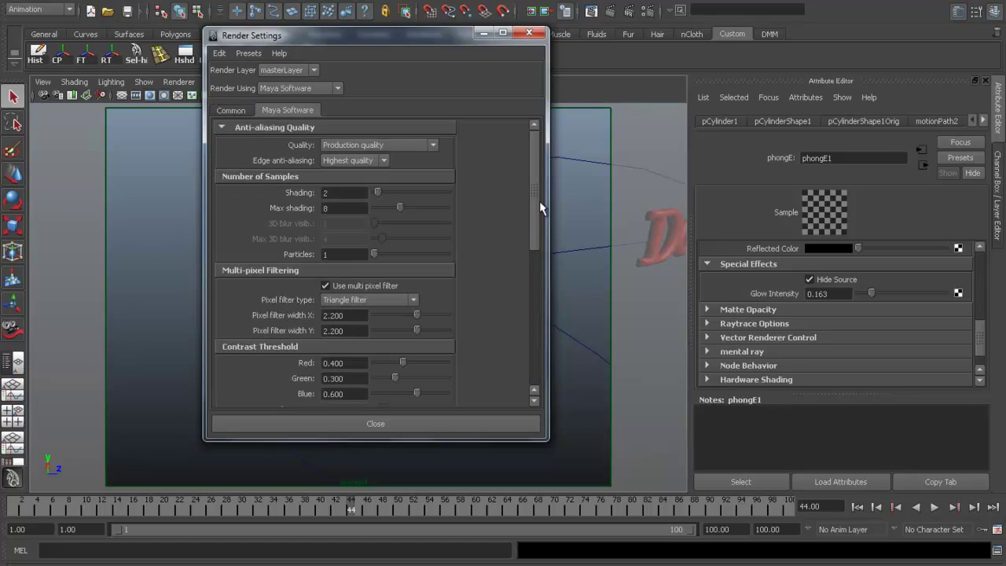
{"action": "left_click_drag", "start_coordinate": [536, 194], "coordinate": [539, 352]}
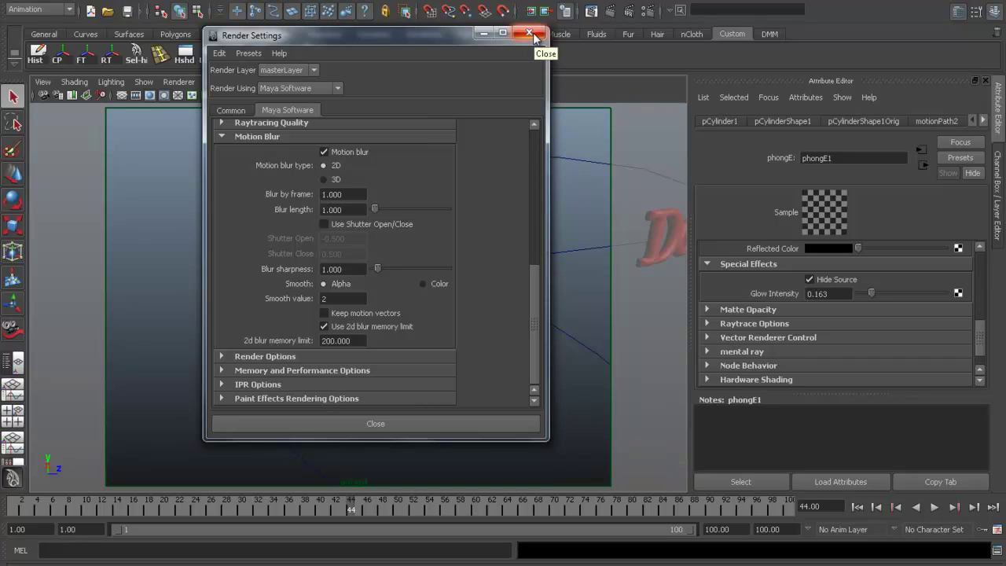
{"action": "left_click", "coordinate": [529, 34]}
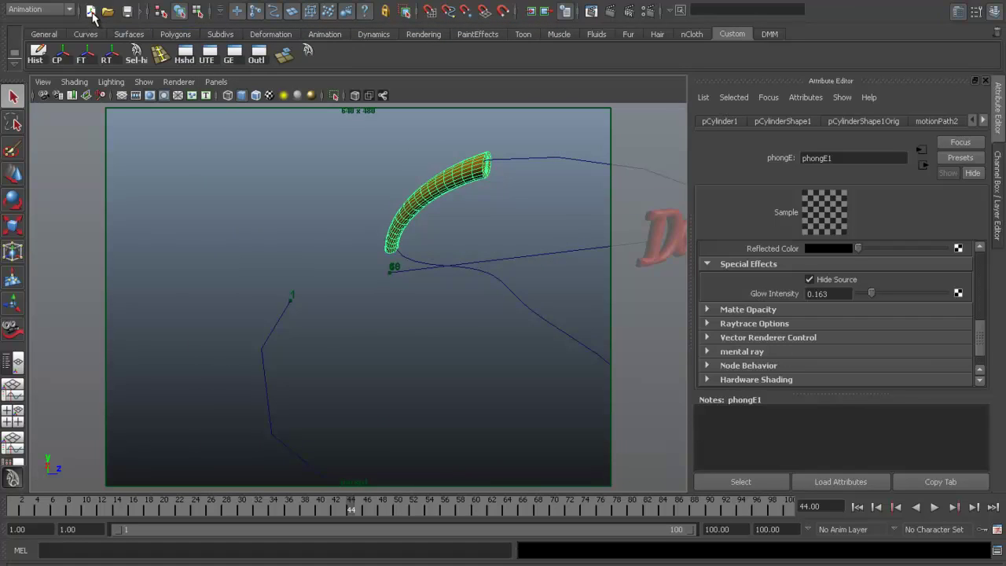
Open a new scene without saving, turn on the viewport grid, and zoom out.
{"action": "left_click", "coordinate": [91, 11]}
{"action": "left_click", "coordinate": [436, 289]}
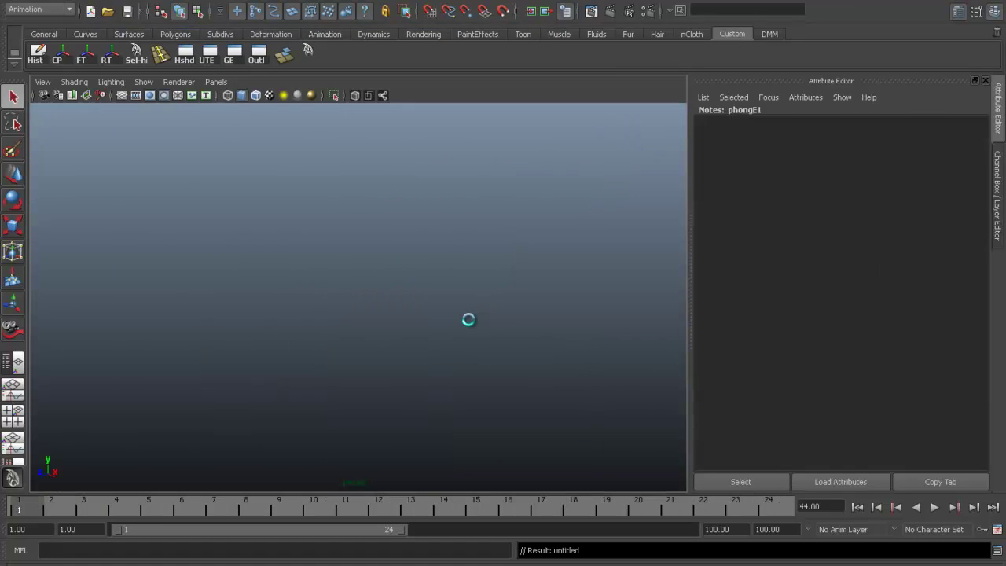
{"action": "left_click", "coordinate": [138, 82]}
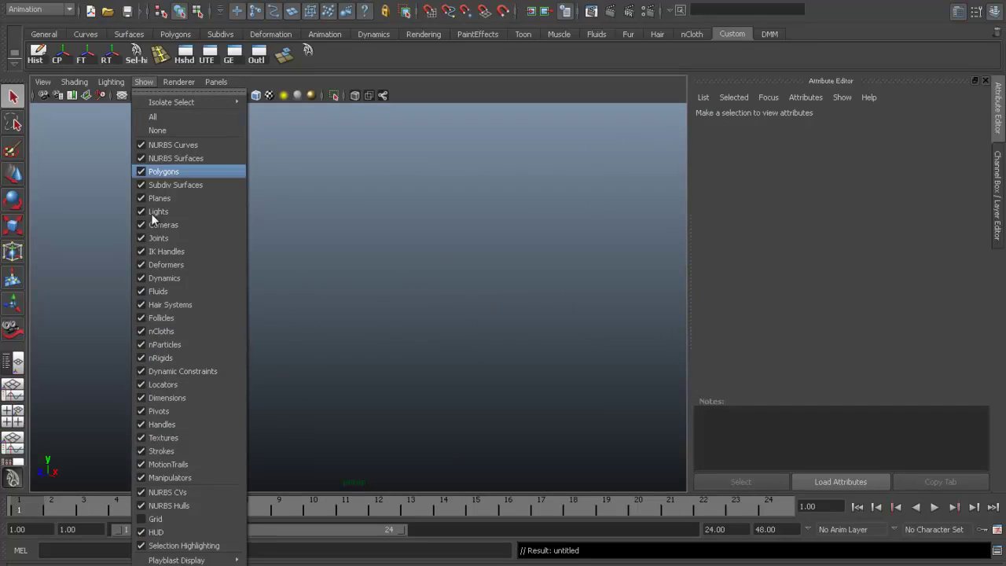
{"action": "left_click", "coordinate": [149, 520]}
{"action": "scroll", "coordinate": [378, 377], "scroll_direction": "down", "scroll_amount": 3}
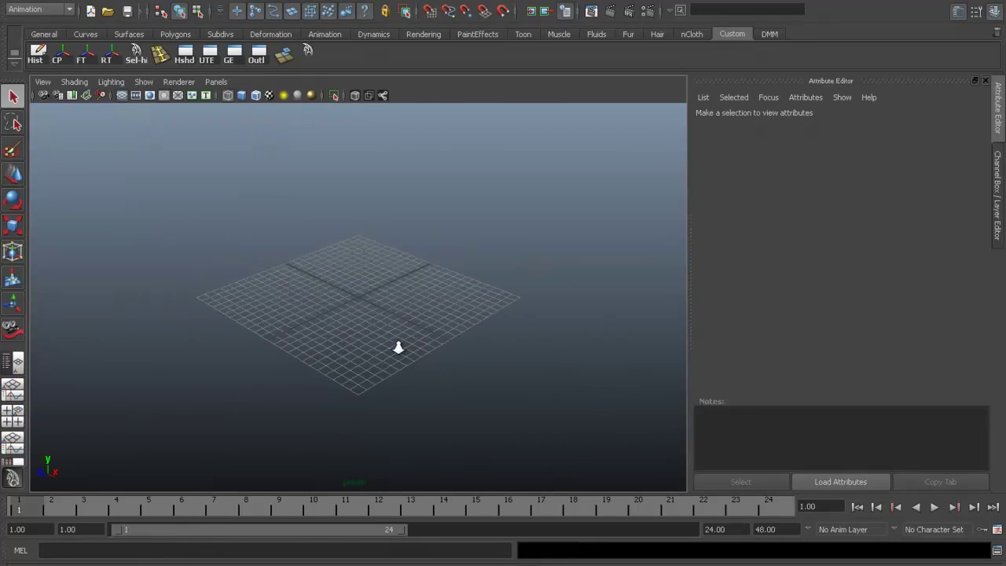
{"action": "scroll", "coordinate": [369, 354], "scroll_direction": "down", "scroll_amount": 2}
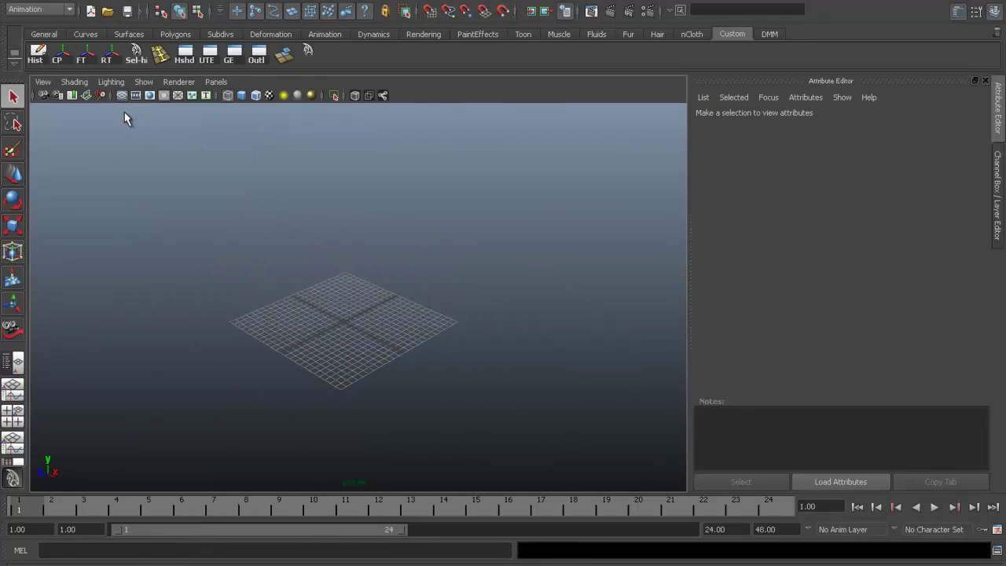
Pick the CV Curve Tool and switch to the four-view layout.
{"action": "left_click", "coordinate": [99, 2]}
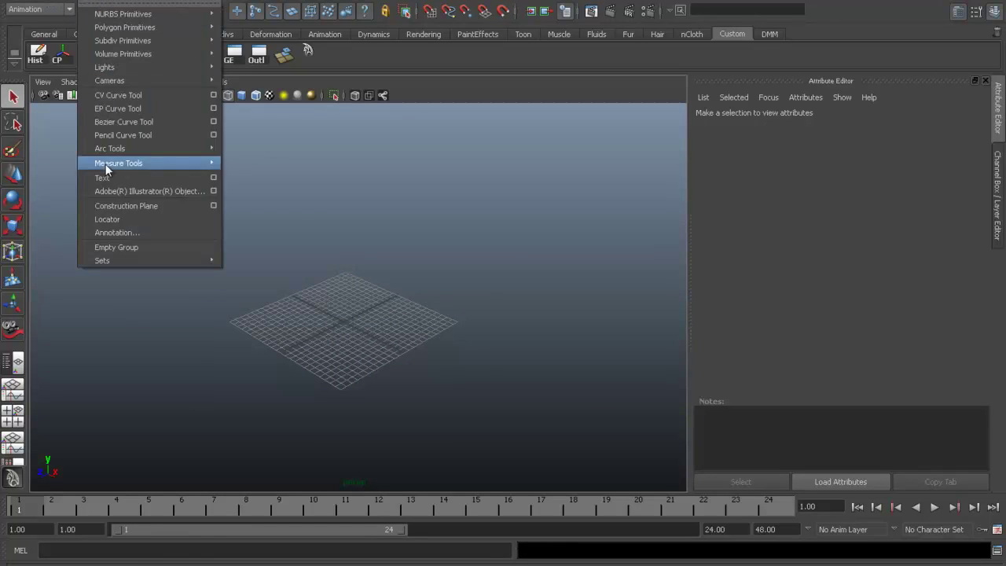
{"action": "left_click", "coordinate": [136, 98]}
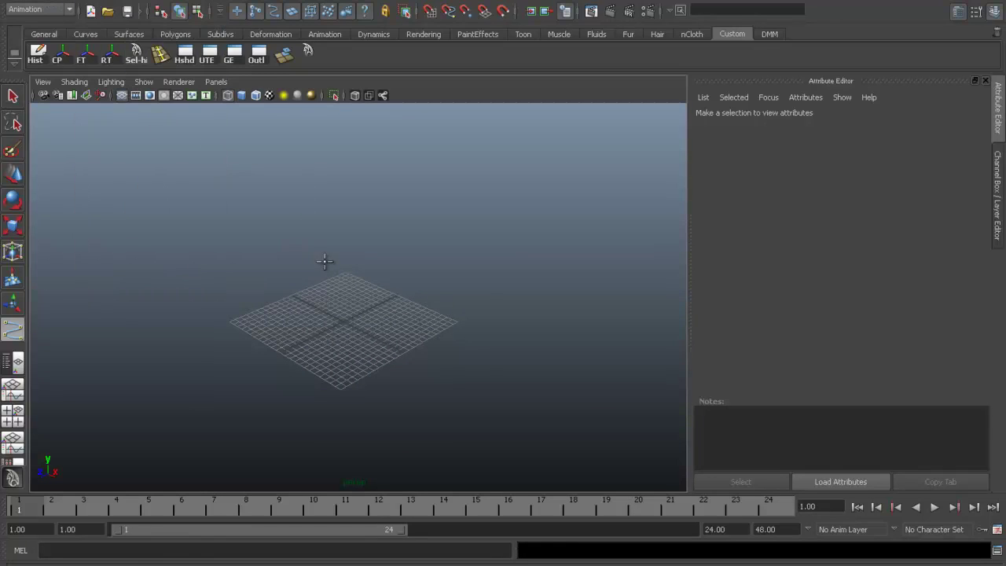
{"action": "left_click", "coordinate": [14, 414]}
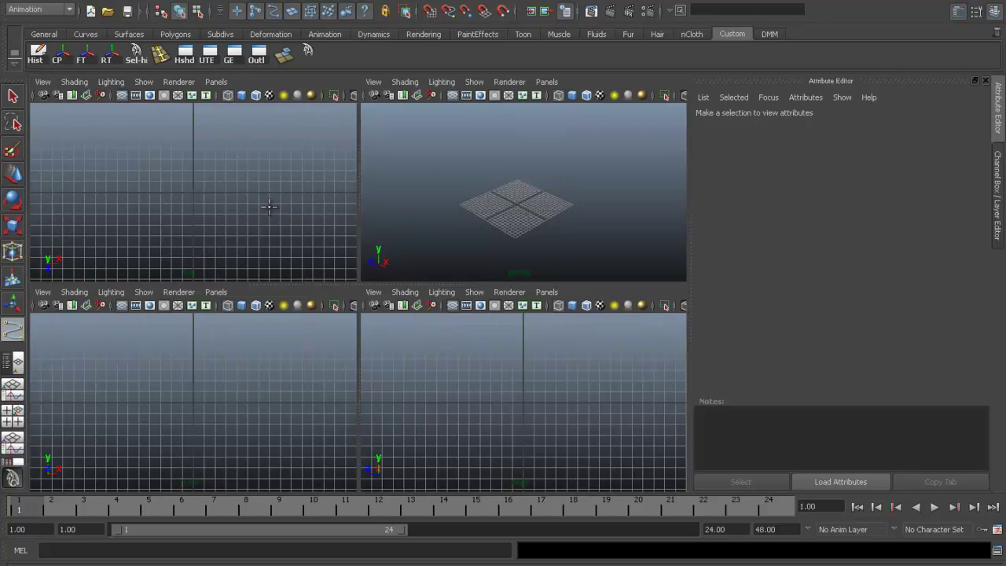
Place four CV points in the top view, then open the CV Curve Tool settings.
{"action": "left_click", "coordinate": [268, 118]}
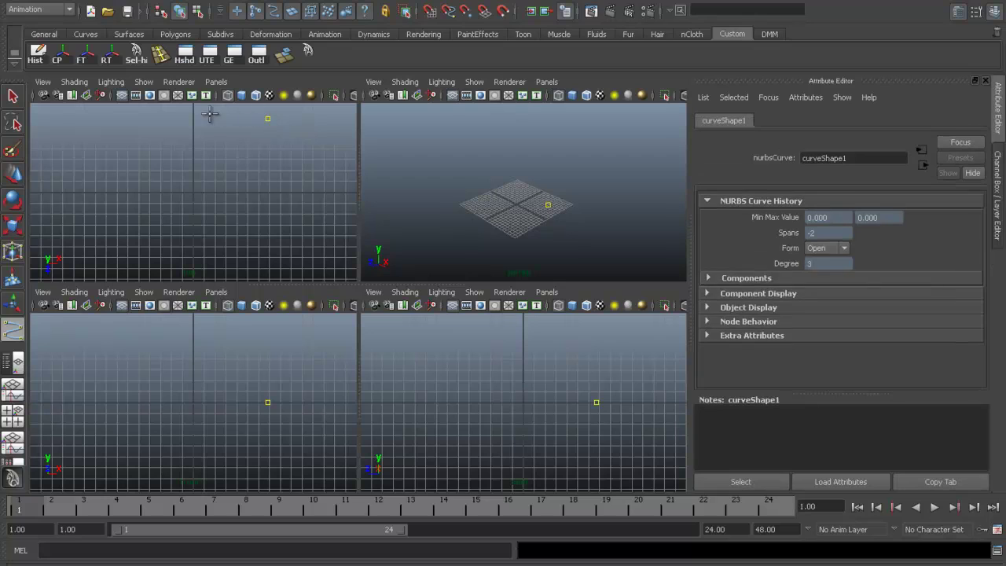
{"action": "left_click", "coordinate": [181, 116]}
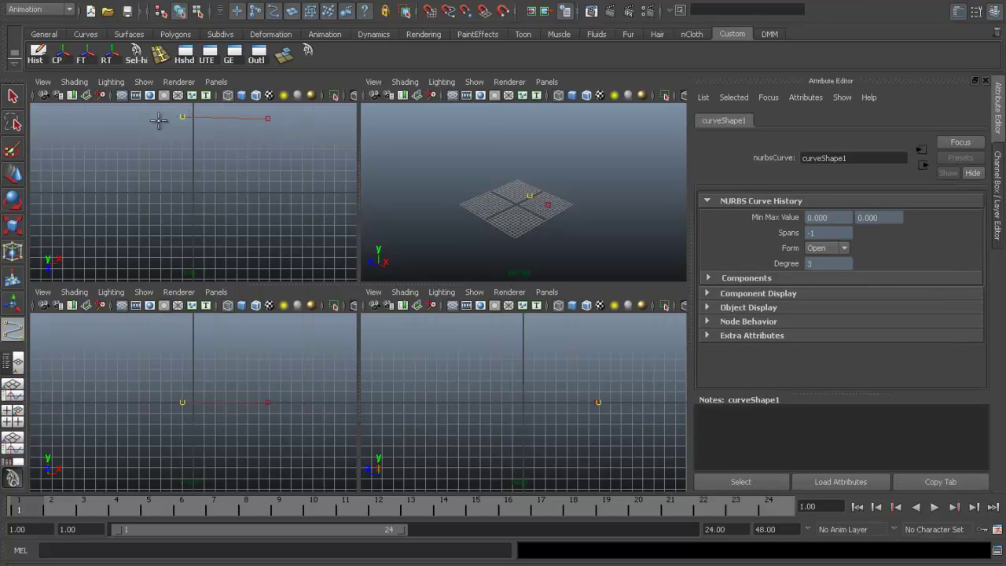
{"action": "left_click", "coordinate": [137, 139]}
{"action": "left_click", "coordinate": [136, 185]}
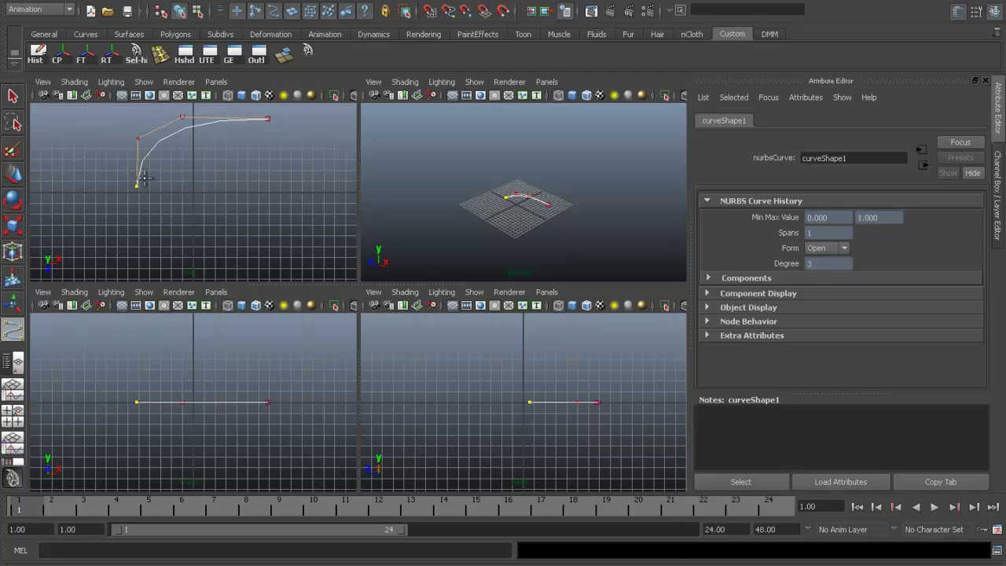
{"action": "double_click", "coordinate": [13, 333]}
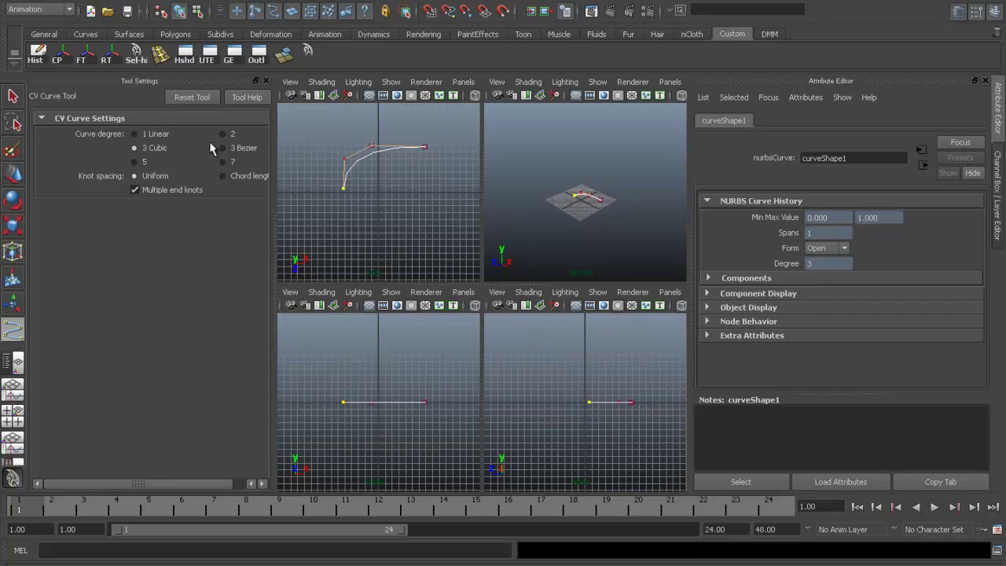
Close the tool settings and add curve points across the front, side and top views.
{"action": "left_click", "coordinate": [266, 82]}
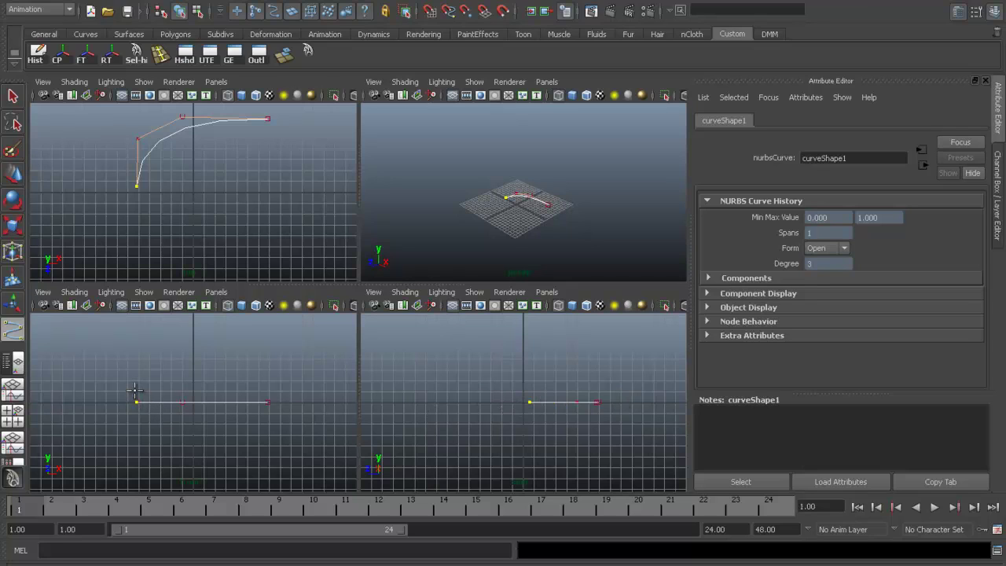
{"action": "left_click", "coordinate": [135, 390]}
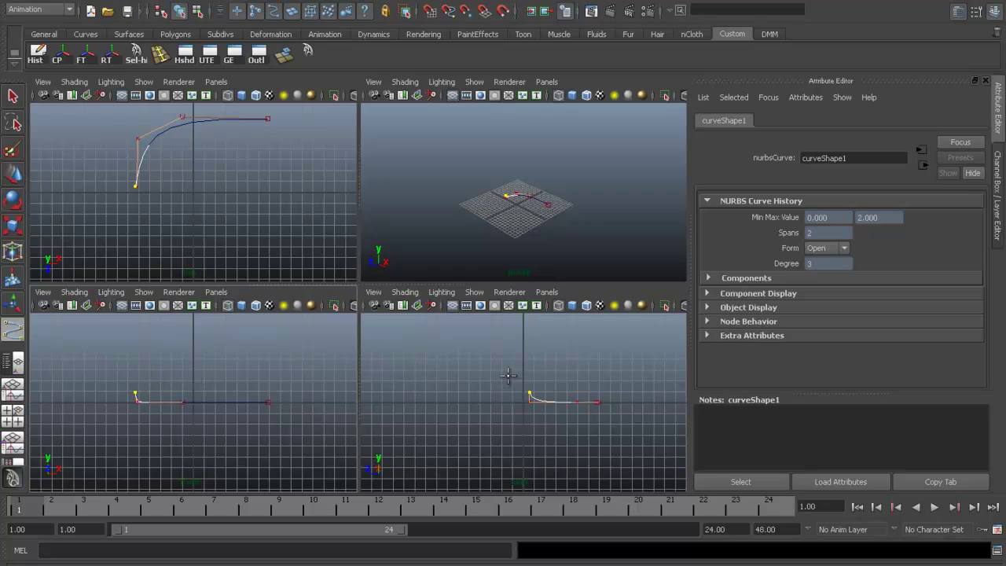
{"action": "left_click", "coordinate": [535, 381]}
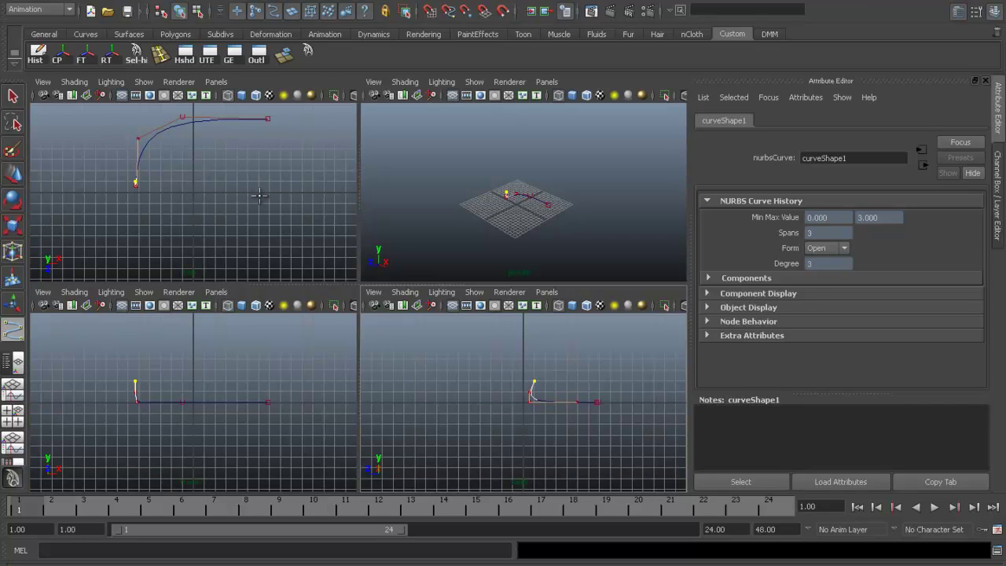
{"action": "left_click", "coordinate": [263, 204]}
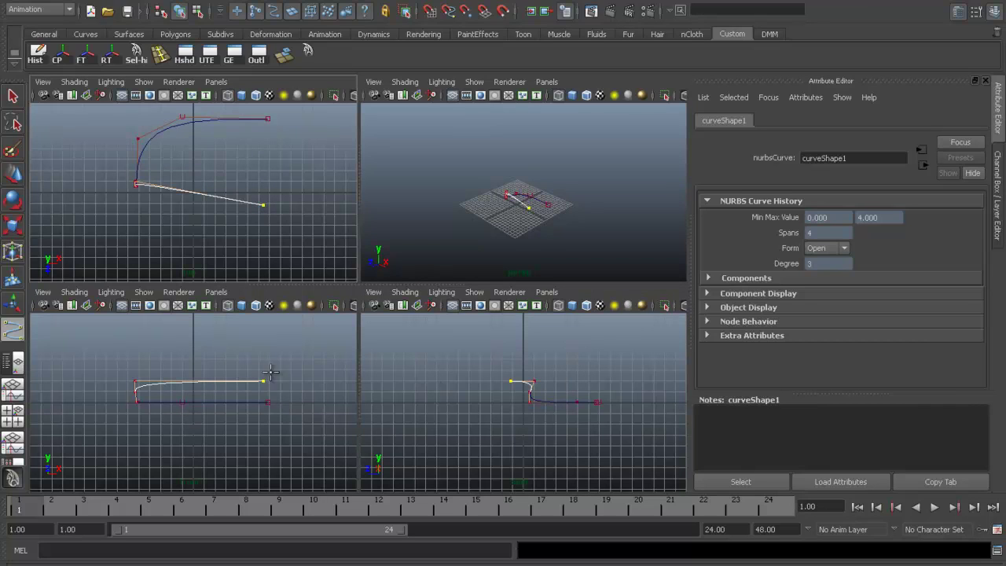
{"action": "left_click", "coordinate": [269, 372]}
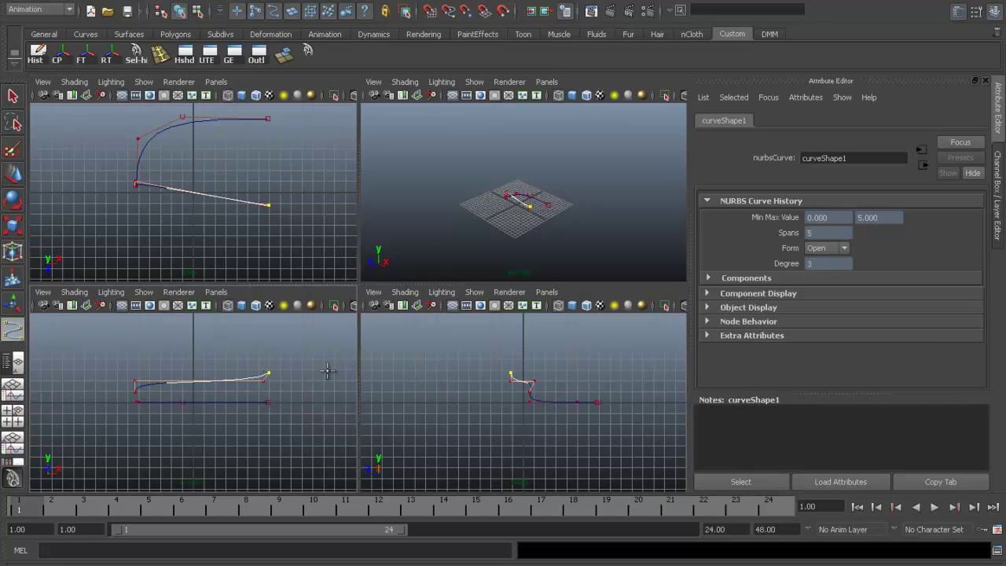
{"action": "left_click", "coordinate": [597, 373]}
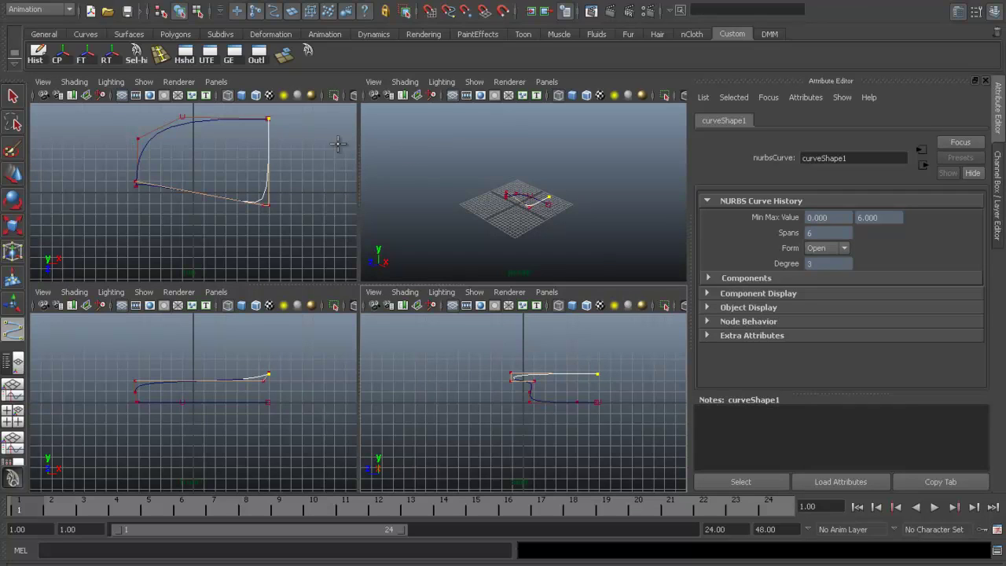
Add the remaining points through the ortho views and finish curve1 at 12 spans.
{"action": "left_click", "coordinate": [258, 118]}
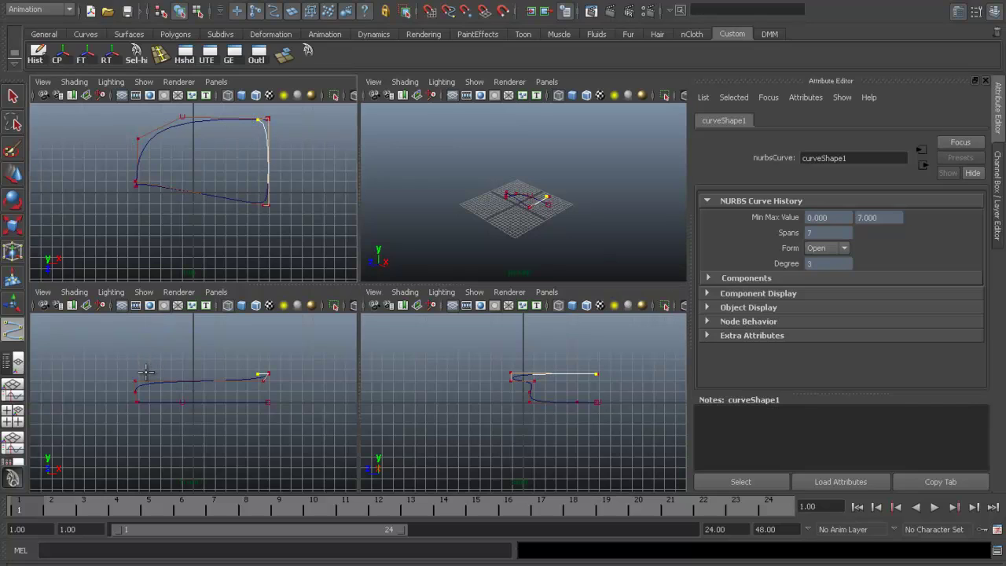
{"action": "left_click", "coordinate": [146, 373]}
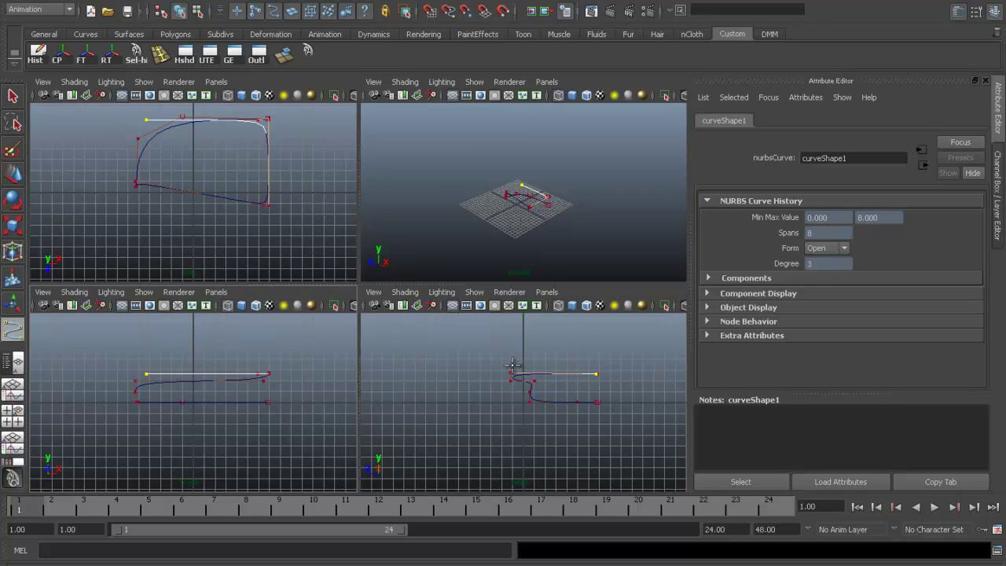
{"action": "left_click", "coordinate": [599, 365]}
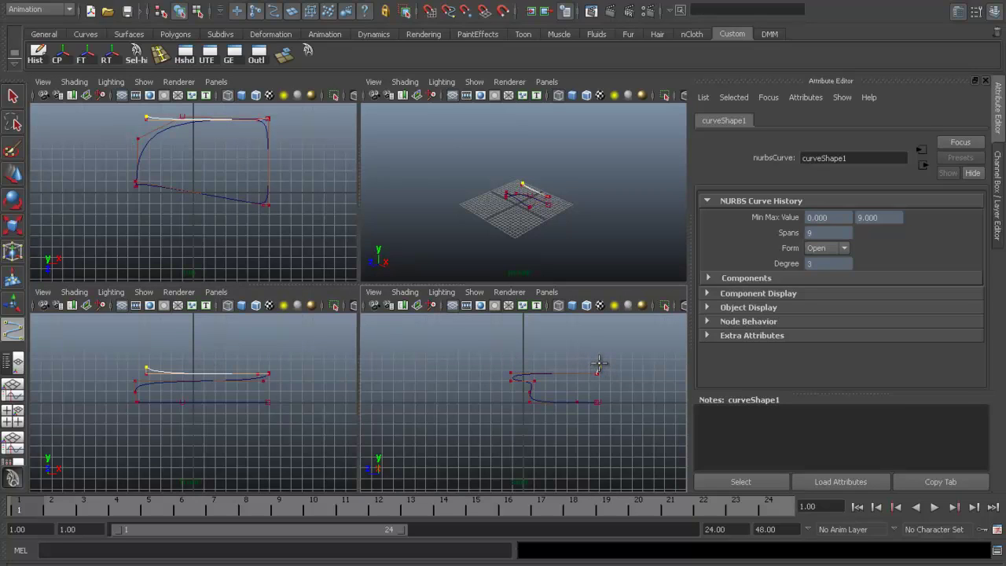
{"action": "left_click", "coordinate": [148, 174]}
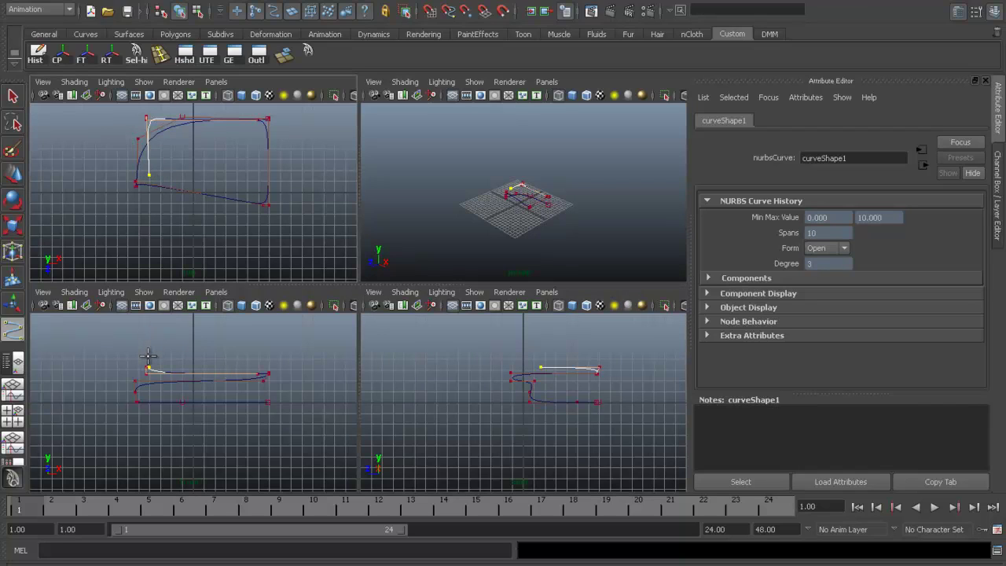
{"action": "left_click", "coordinate": [148, 357]}
{"action": "left_click", "coordinate": [588, 356]}
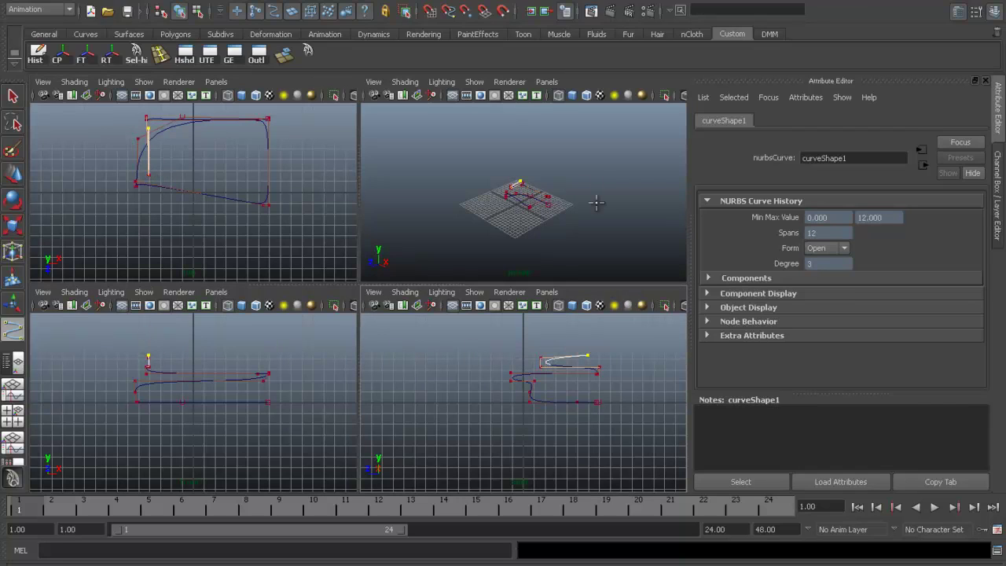
{"action": "key", "text": "Return"}
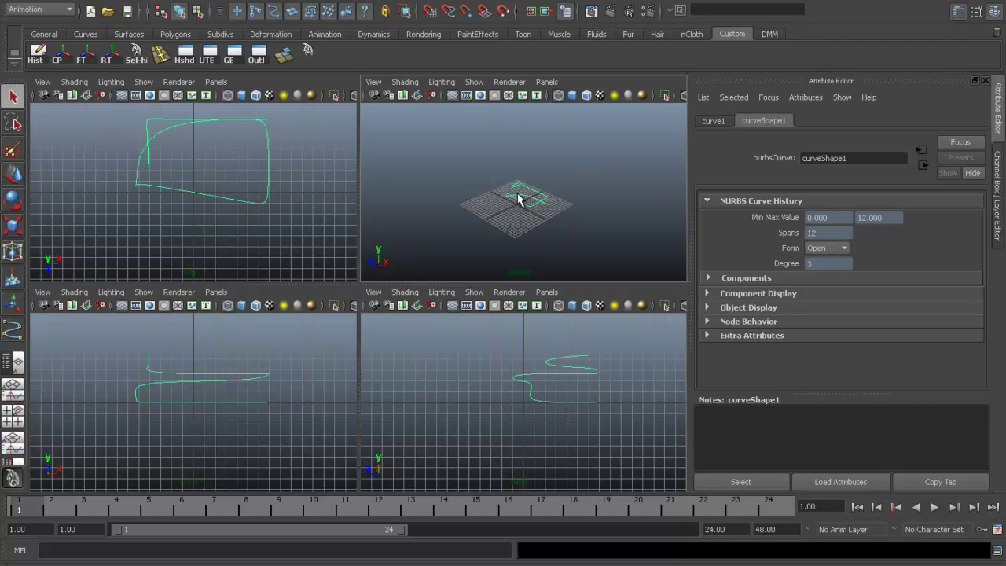
Maximize the perspective view, tumble around curve1, and display its control vertices.
{"action": "key", "text": "space"}
{"action": "mouse_move", "coordinate": [377, 291]}
{"action": "left_mouse_down", "text": "alt"}
{"action": "mouse_move", "coordinate": [449, 365]}
{"action": "mouse_move", "coordinate": [548, 332]}
{"action": "mouse_move", "coordinate": [404, 338]}
{"action": "mouse_move", "coordinate": [357, 314]}
{"action": "mouse_move", "coordinate": [449, 386]}
{"action": "mouse_move", "coordinate": [470, 383]}
{"action": "left_mouse_up", "text": "alt"}
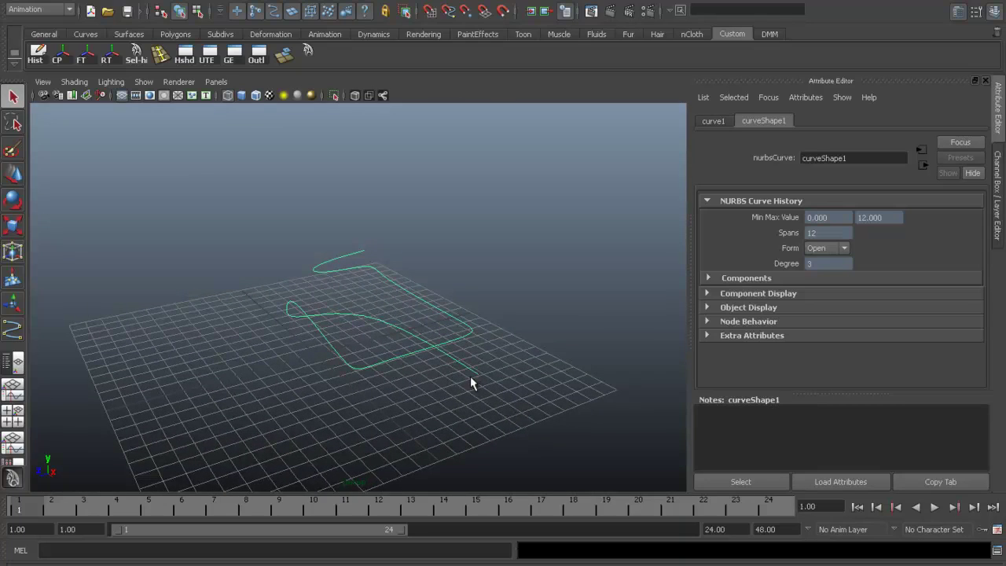
{"action": "right_click", "coordinate": [404, 331]}
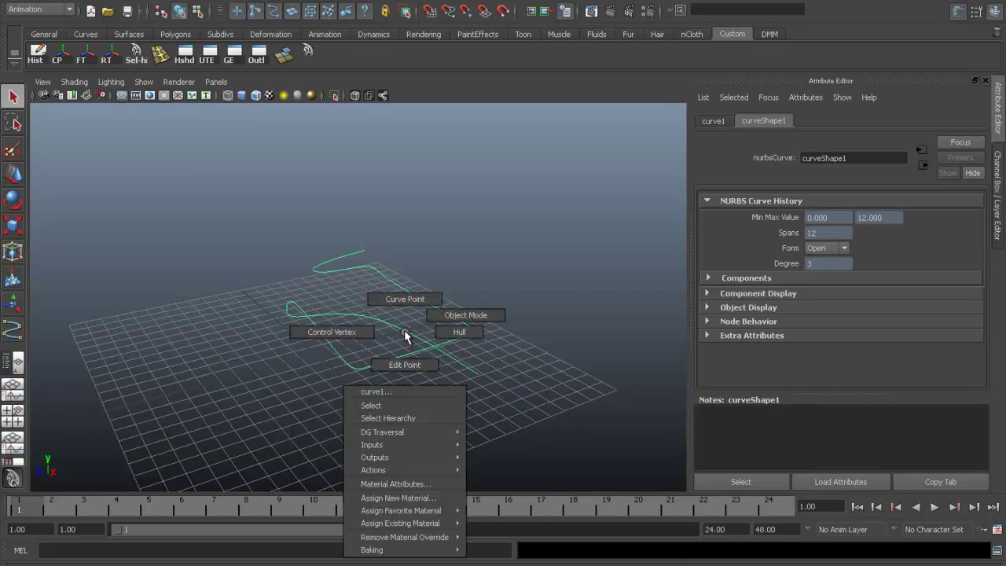
{"action": "left_click", "coordinate": [329, 332]}
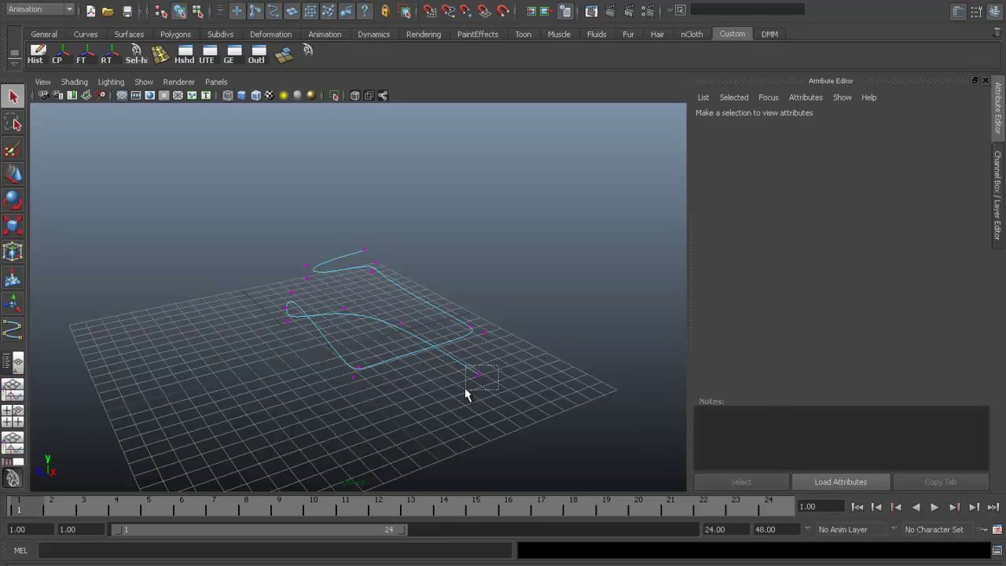
Select the CV at curve1's end and move it to a new position.
{"action": "left_click_drag", "start_coordinate": [465, 387], "coordinate": [482, 377]}
{"action": "key", "text": "w"}
{"action": "middle_click_drag", "start_coordinate": [387, 325], "coordinate": [432, 317]}
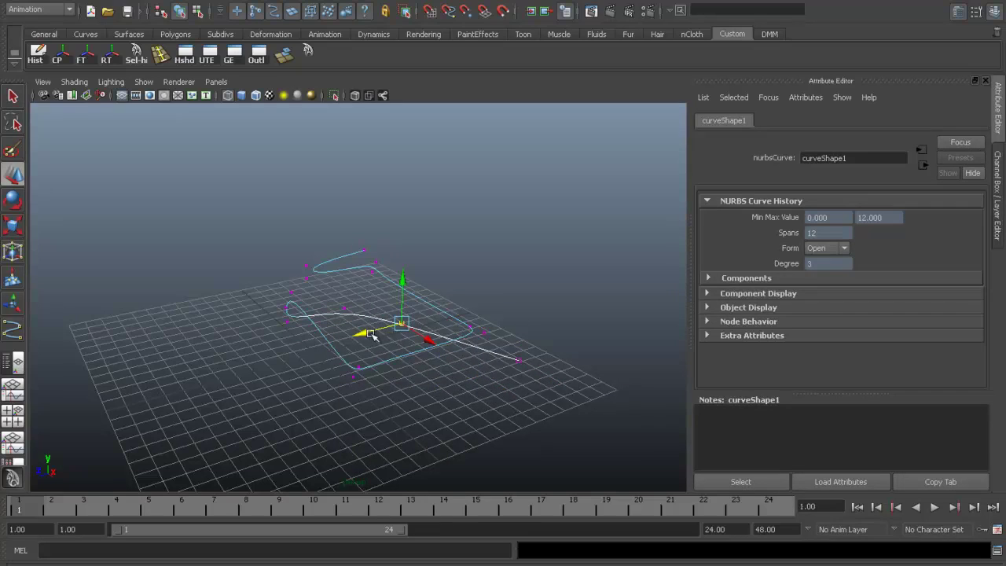
{"action": "mouse_move", "coordinate": [432, 318]}
{"action": "left_mouse_down", "text": "alt"}
{"action": "mouse_move", "coordinate": [464, 342]}
{"action": "mouse_move", "coordinate": [469, 332]}
{"action": "left_mouse_up", "text": "alt"}
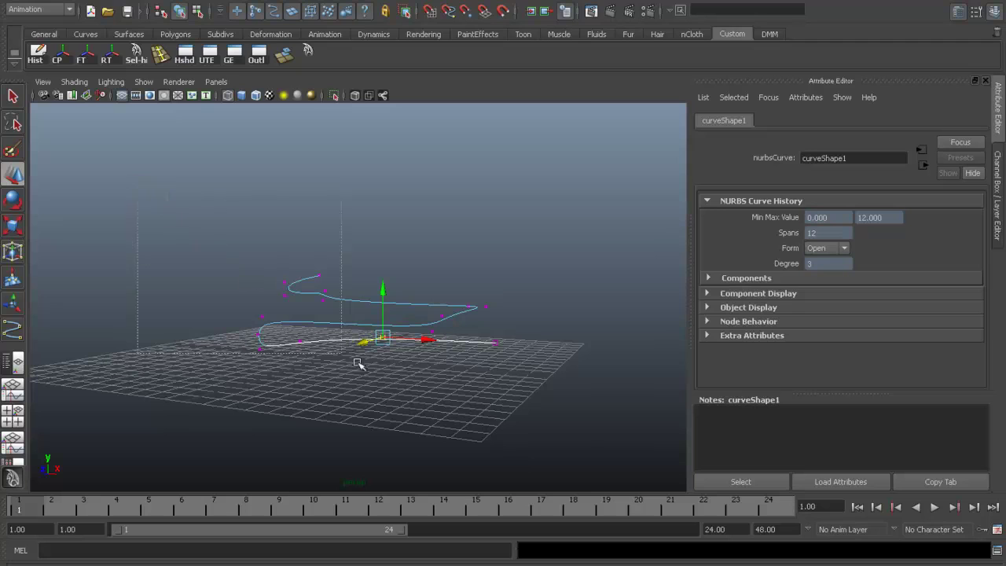
Select all of curve1's CVs and raise them upward above the grid.
{"action": "left_click_drag", "start_coordinate": [142, 190], "coordinate": [569, 437]}
{"action": "left_click_drag", "start_coordinate": [504, 395], "coordinate": [464, 382], "text": "alt"}
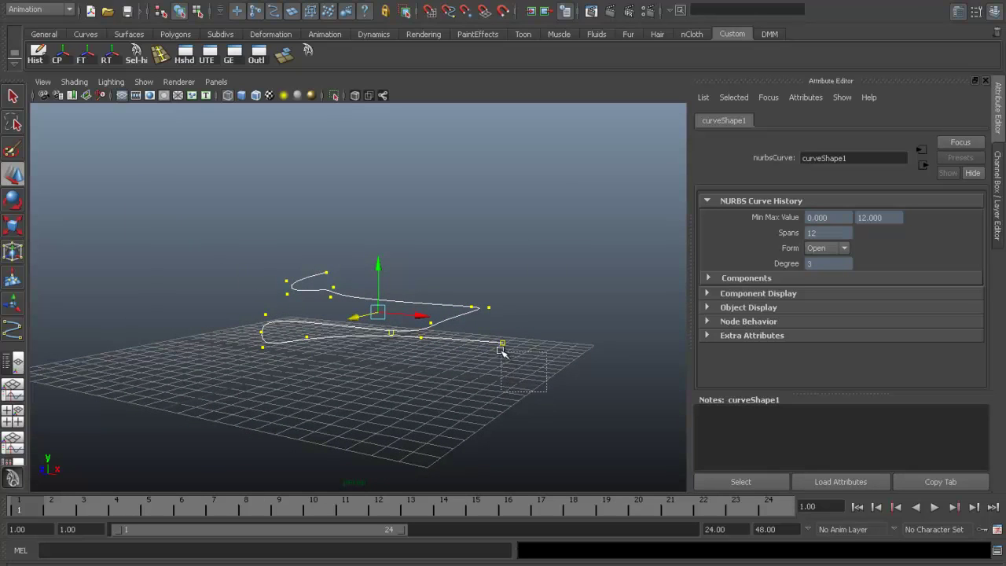
{"action": "left_click_drag", "start_coordinate": [519, 404], "coordinate": [474, 398], "text": "alt"}
{"action": "left_click_drag", "start_coordinate": [380, 265], "coordinate": [381, 257]}
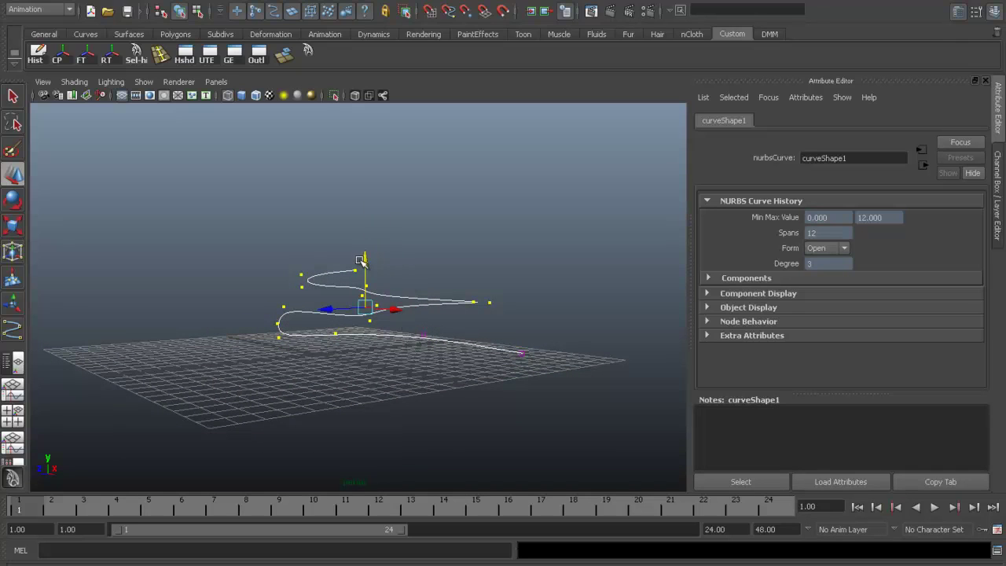
{"action": "left_click_drag", "start_coordinate": [365, 260], "coordinate": [358, 242]}
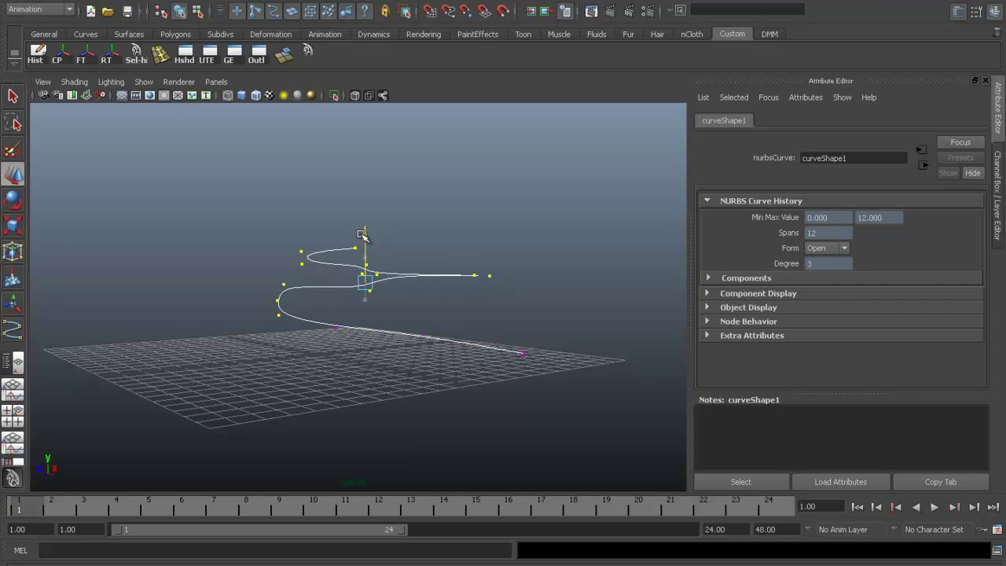
Deselect the lower-left CVs and lift the curve's upper loop higher.
{"action": "left_click", "coordinate": [279, 313], "text": "ctrl"}
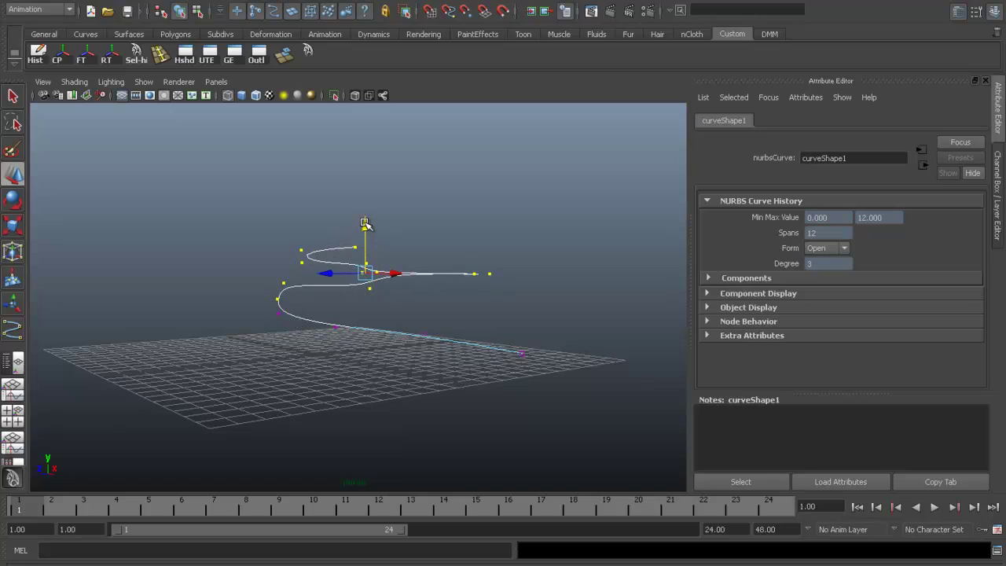
{"action": "mouse_move", "coordinate": [366, 226]}
{"action": "left_mouse_down"}
{"action": "mouse_move", "coordinate": [370, 212]}
{"action": "mouse_move", "coordinate": [366, 262]}
{"action": "left_mouse_up"}
{"action": "left_click", "coordinate": [278, 296], "text": "ctrl"}
{"action": "left_click", "coordinate": [284, 276], "text": "ctrl"}
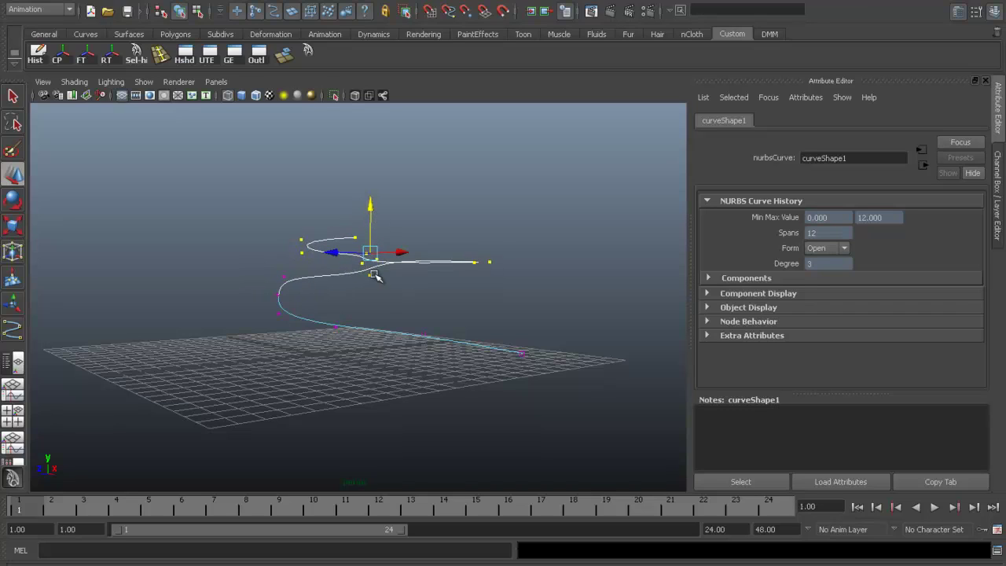
{"action": "left_click_drag", "start_coordinate": [375, 214], "coordinate": [374, 201]}
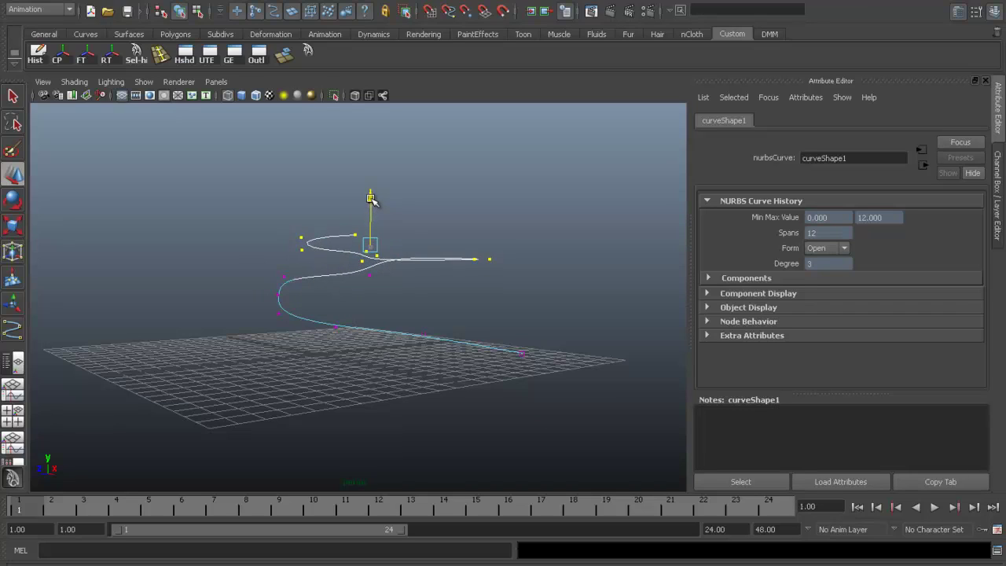
{"action": "left_click_drag", "start_coordinate": [520, 305], "coordinate": [489, 249], "text": "ctrl"}
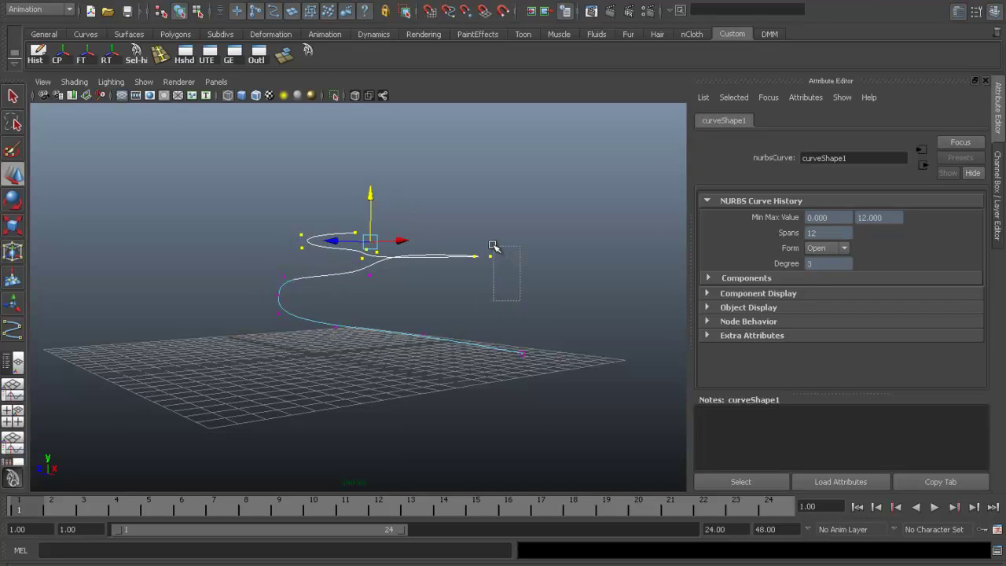
{"action": "left_click_drag", "start_coordinate": [376, 193], "coordinate": [372, 342], "text": "alt"}
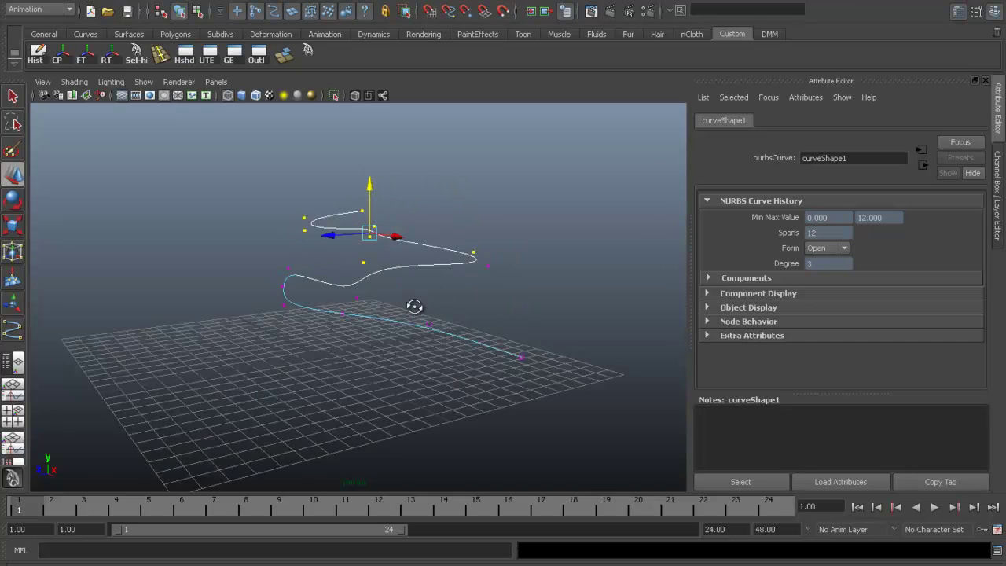
Drag curve1's lower-left corner vertex down and to the left.
{"action": "left_click", "coordinate": [283, 364]}
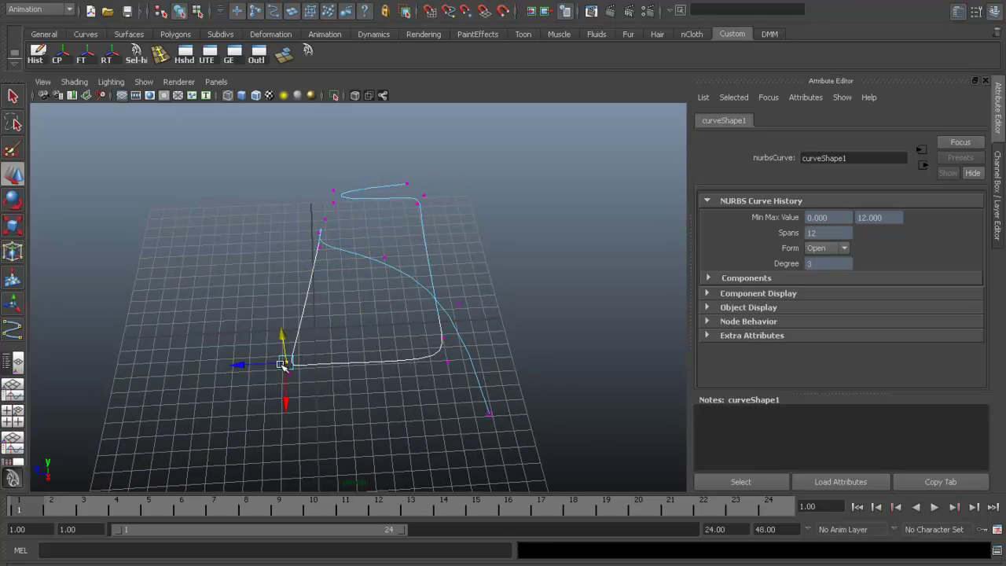
{"action": "left_click_drag", "start_coordinate": [285, 411], "coordinate": [286, 452]}
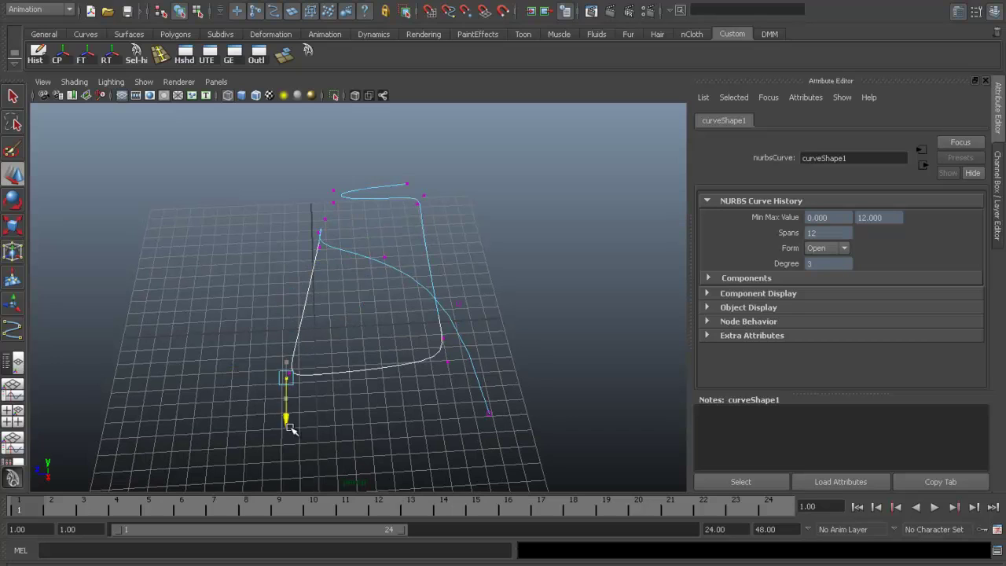
{"action": "mouse_move", "coordinate": [310, 354]}
{"action": "left_mouse_down"}
{"action": "mouse_move", "coordinate": [279, 385]}
{"action": "mouse_move", "coordinate": [291, 343]}
{"action": "left_mouse_up"}
{"action": "left_click_drag", "start_coordinate": [260, 309], "coordinate": [214, 313]}
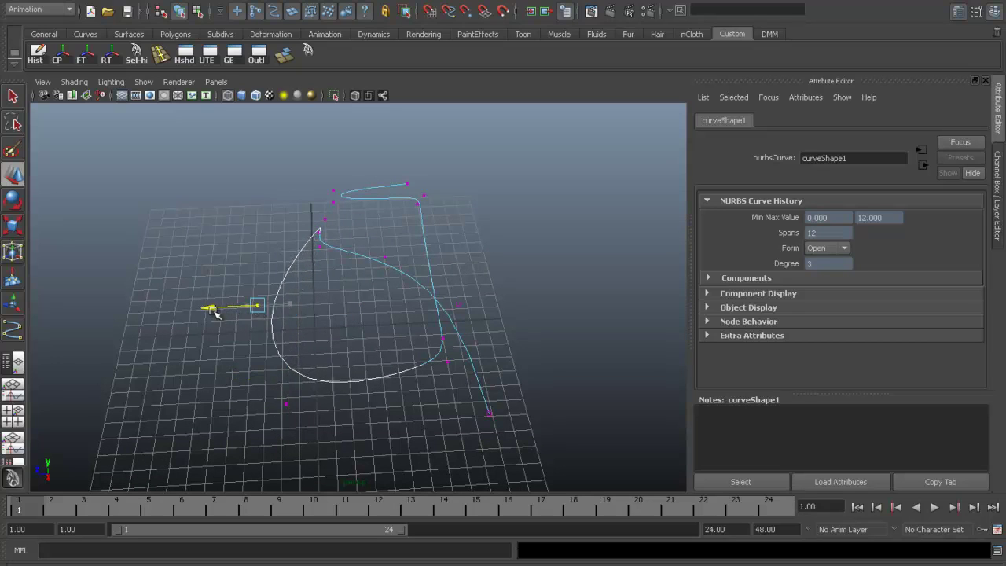
{"action": "left_click_drag", "start_coordinate": [366, 315], "coordinate": [667, 275], "text": "alt"}
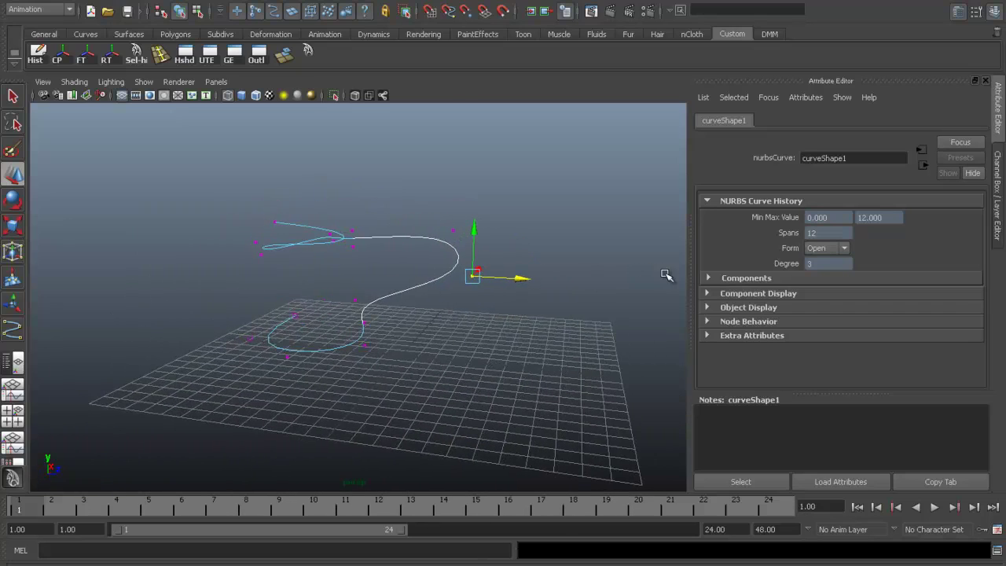
{"action": "mouse_move", "coordinate": [413, 273]}
{"action": "left_mouse_down", "text": "alt"}
{"action": "mouse_move", "coordinate": [422, 325]}
{"action": "mouse_move", "coordinate": [428, 317]}
{"action": "left_mouse_up", "text": "alt"}
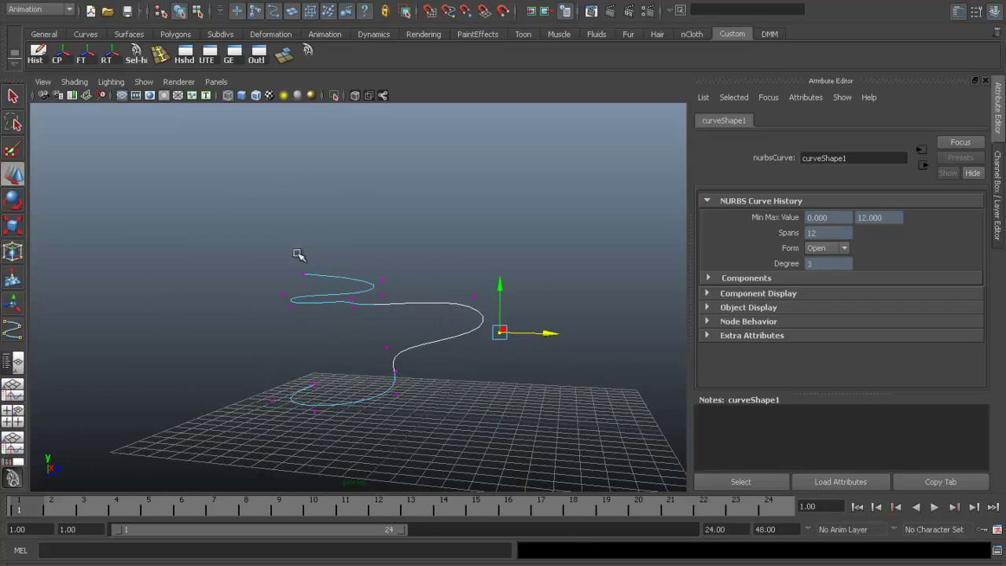
Raise the curve's top vertices and push the lower-left vertex sideways to reshape the corner.
{"action": "left_click_drag", "start_coordinate": [288, 255], "coordinate": [405, 280]}
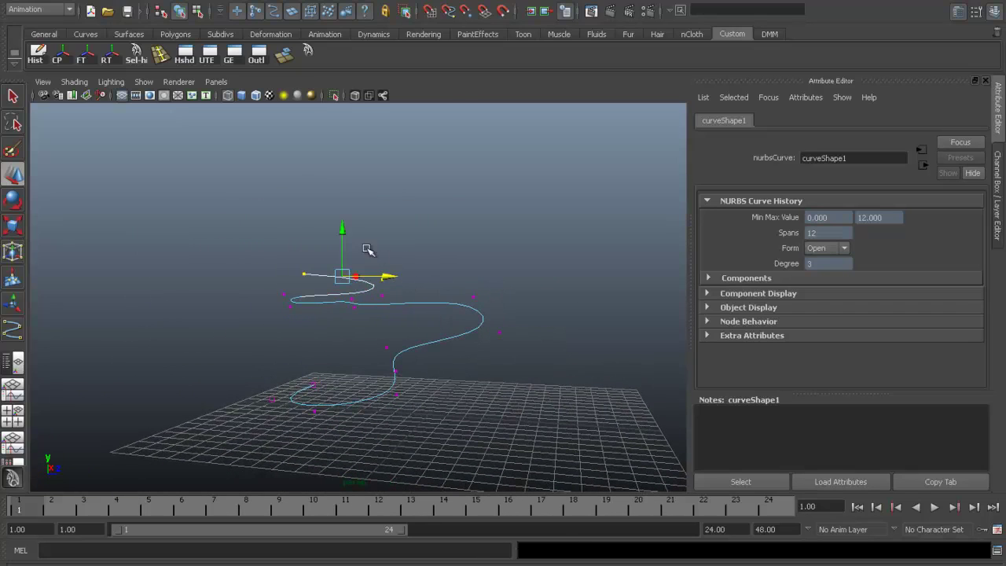
{"action": "left_click_drag", "start_coordinate": [350, 250], "coordinate": [343, 196]}
{"action": "mouse_move", "coordinate": [425, 343]}
{"action": "left_mouse_down", "text": "alt"}
{"action": "mouse_move", "coordinate": [456, 364]}
{"action": "mouse_move", "coordinate": [542, 368]}
{"action": "left_mouse_up", "text": "alt"}
{"action": "left_click_drag", "start_coordinate": [284, 345], "coordinate": [348, 378], "text": "alt"}
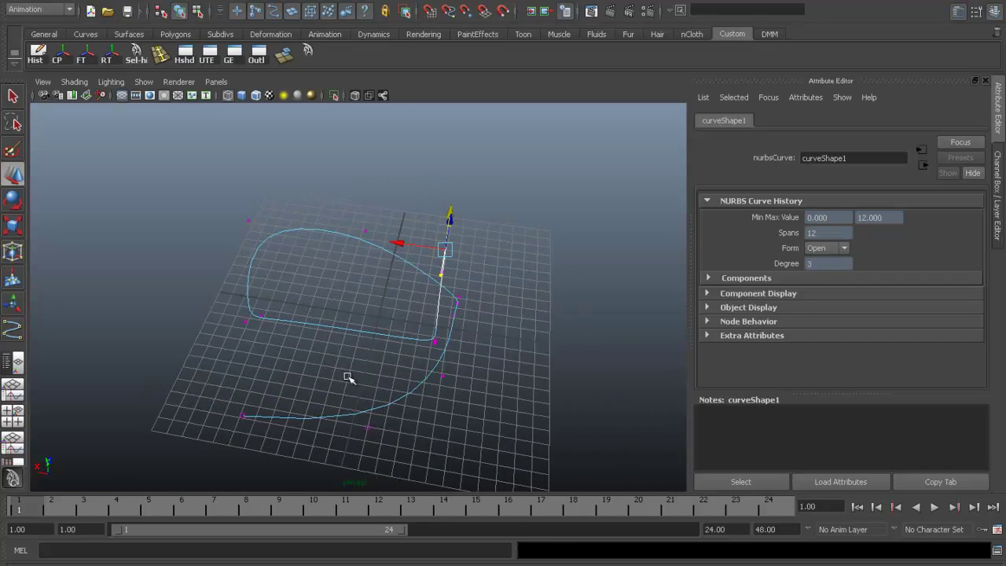
{"action": "left_click", "coordinate": [266, 313]}
{"action": "mouse_move", "coordinate": [221, 308]}
{"action": "left_mouse_down"}
{"action": "mouse_move", "coordinate": [272, 316]}
{"action": "mouse_move", "coordinate": [168, 312]}
{"action": "mouse_move", "coordinate": [231, 353]}
{"action": "mouse_move", "coordinate": [196, 338]}
{"action": "left_mouse_up"}
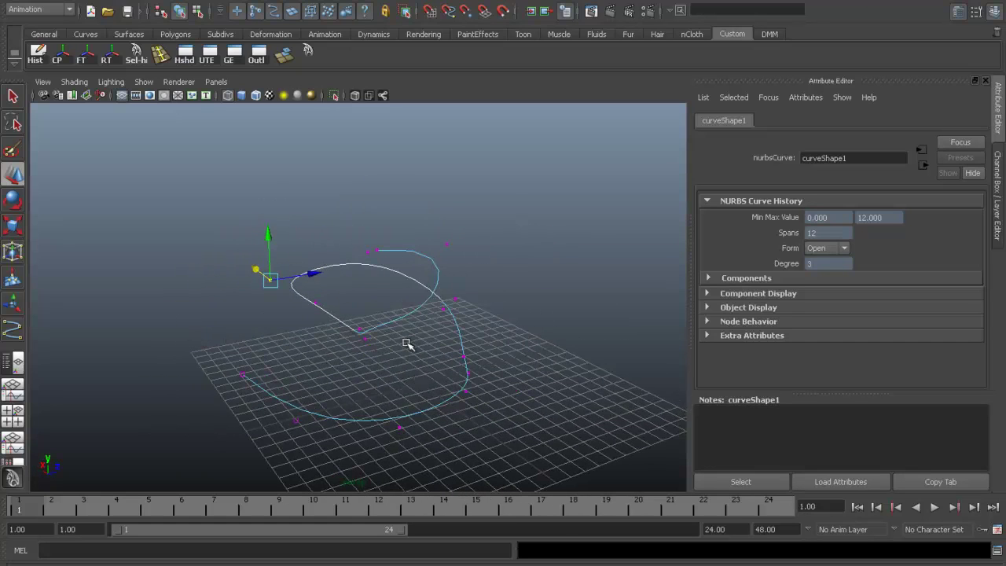
{"action": "mouse_move", "coordinate": [397, 360]}
{"action": "left_mouse_down"}
{"action": "mouse_move", "coordinate": [351, 338]}
{"action": "mouse_move", "coordinate": [461, 386]}
{"action": "mouse_move", "coordinate": [370, 332]}
{"action": "mouse_move", "coordinate": [441, 337]}
{"action": "mouse_move", "coordinate": [427, 353]}
{"action": "mouse_move", "coordinate": [333, 337]}
{"action": "mouse_move", "coordinate": [322, 323]}
{"action": "mouse_move", "coordinate": [336, 313]}
{"action": "left_mouse_up"}
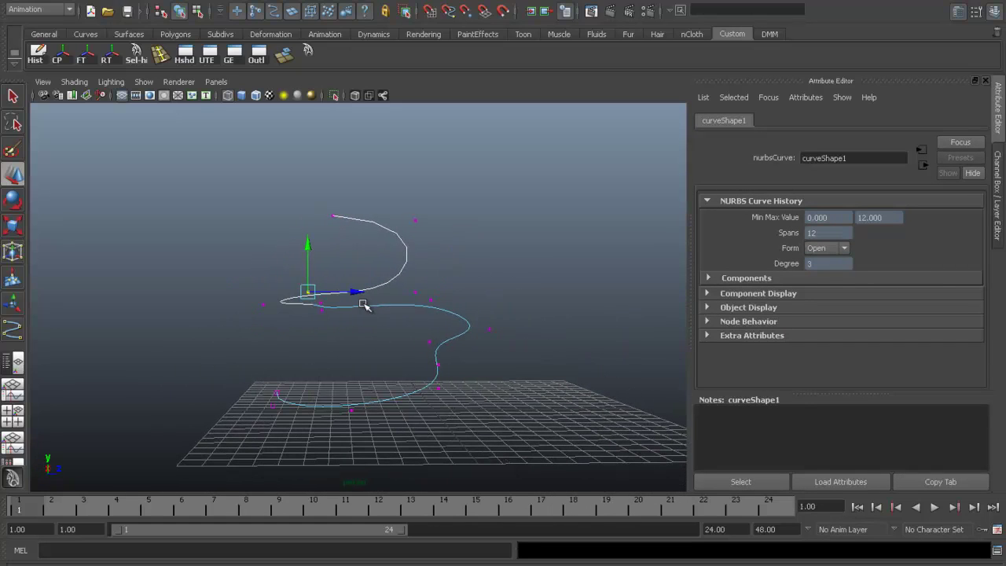
Shift an upper and a lower control point to wind the curve, then return to Object Mode.
{"action": "left_click", "coordinate": [421, 293]}
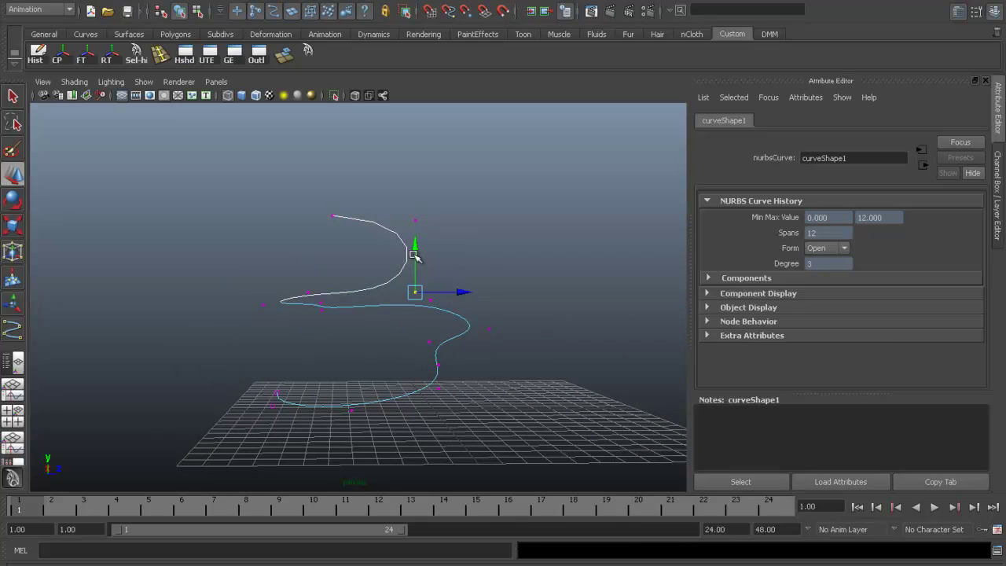
{"action": "middle_click_drag", "start_coordinate": [421, 293], "coordinate": [433, 294]}
{"action": "left_click", "coordinate": [441, 347]}
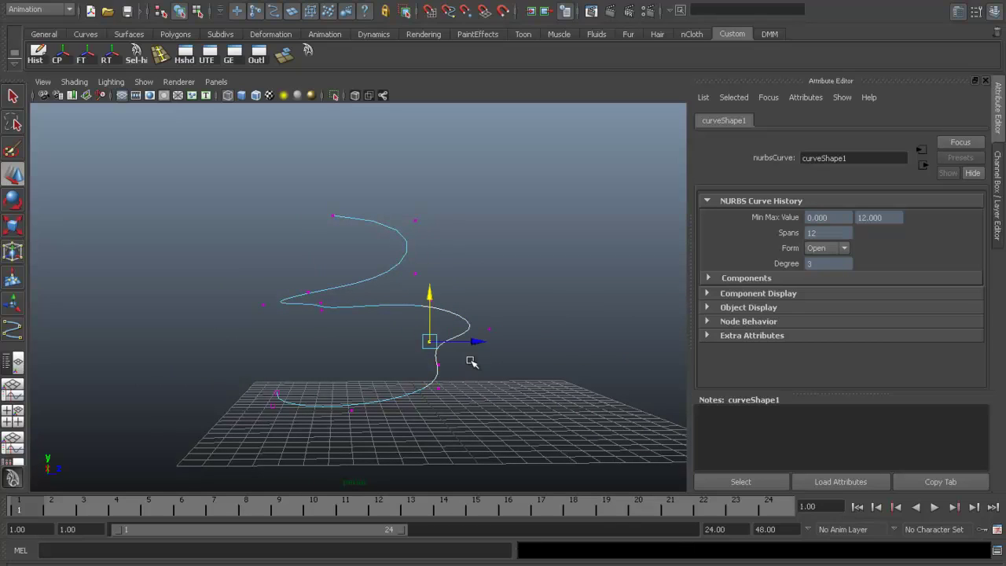
{"action": "mouse_move", "coordinate": [480, 342]}
{"action": "left_mouse_down"}
{"action": "mouse_move", "coordinate": [524, 341]}
{"action": "mouse_move", "coordinate": [484, 422]}
{"action": "mouse_move", "coordinate": [663, 424]}
{"action": "left_mouse_up"}
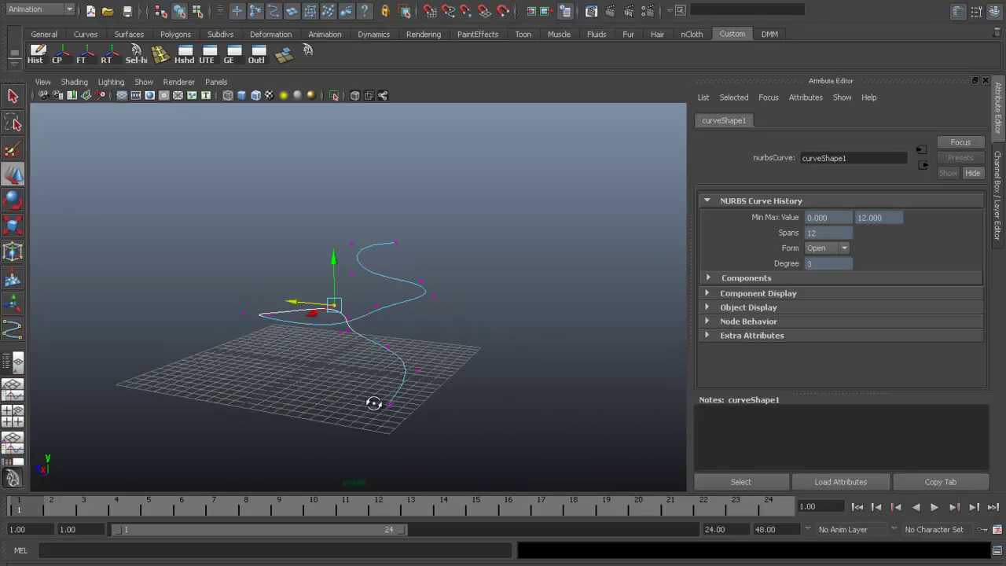
{"action": "mouse_move", "coordinate": [324, 406]}
{"action": "left_mouse_down", "text": "alt"}
{"action": "mouse_move", "coordinate": [453, 404]}
{"action": "mouse_move", "coordinate": [485, 422]}
{"action": "left_mouse_up", "text": "alt"}
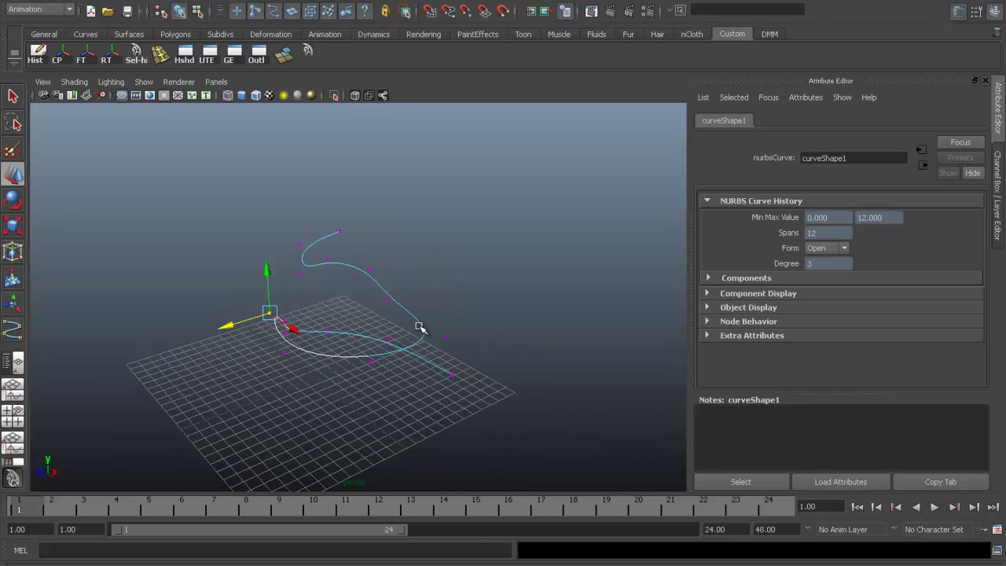
{"action": "right_click_drag", "start_coordinate": [420, 327], "coordinate": [464, 308]}
Select the whole curve1 and switch to the Scale tool.
{"action": "left_click", "coordinate": [417, 317]}
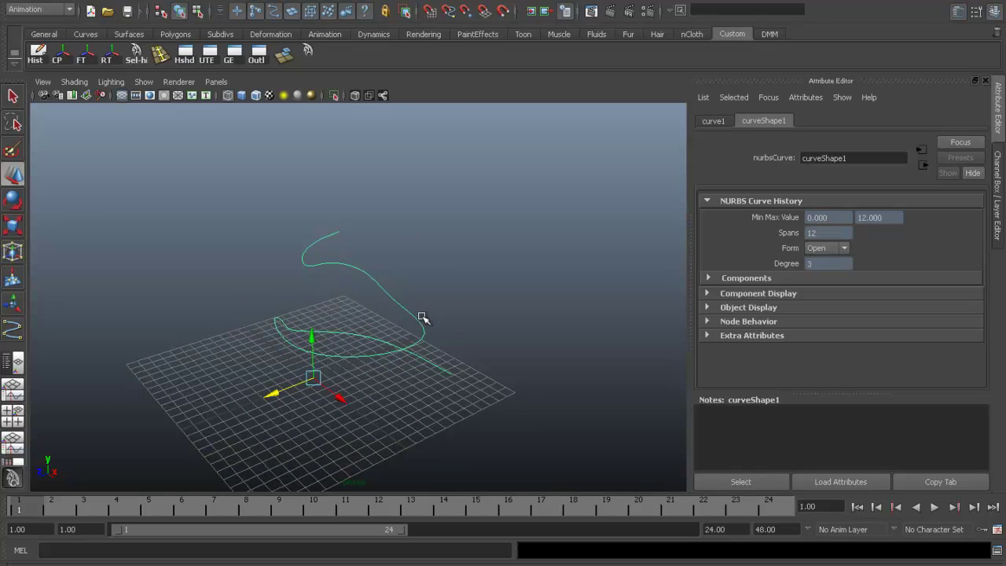
{"action": "key", "text": "r"}
{"action": "mouse_move", "coordinate": [317, 381]}
{"action": "left_mouse_down", "text": "alt"}
{"action": "mouse_move", "coordinate": [602, 378]}
{"action": "mouse_move", "coordinate": [544, 395]}
{"action": "mouse_move", "coordinate": [61, 364]}
{"action": "mouse_move", "coordinate": [202, 353]}
{"action": "mouse_move", "coordinate": [191, 341]}
{"action": "mouse_move", "coordinate": [150, 390]}
{"action": "left_mouse_up", "text": "alt"}
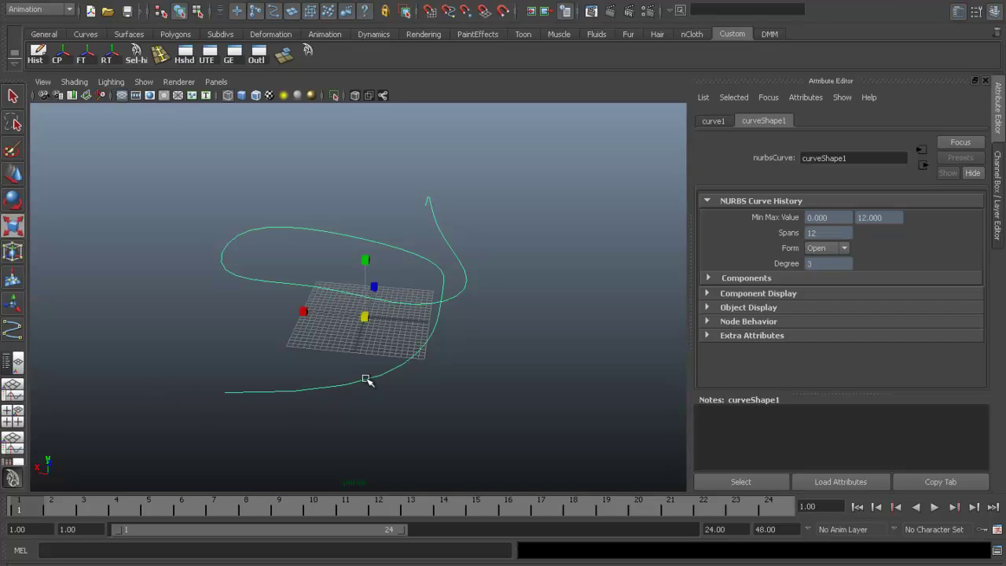
Create 'Dot in spot' as Times New Roman text with Type: Curves and frame it in view.
{"action": "left_click", "coordinate": [92, 3]}
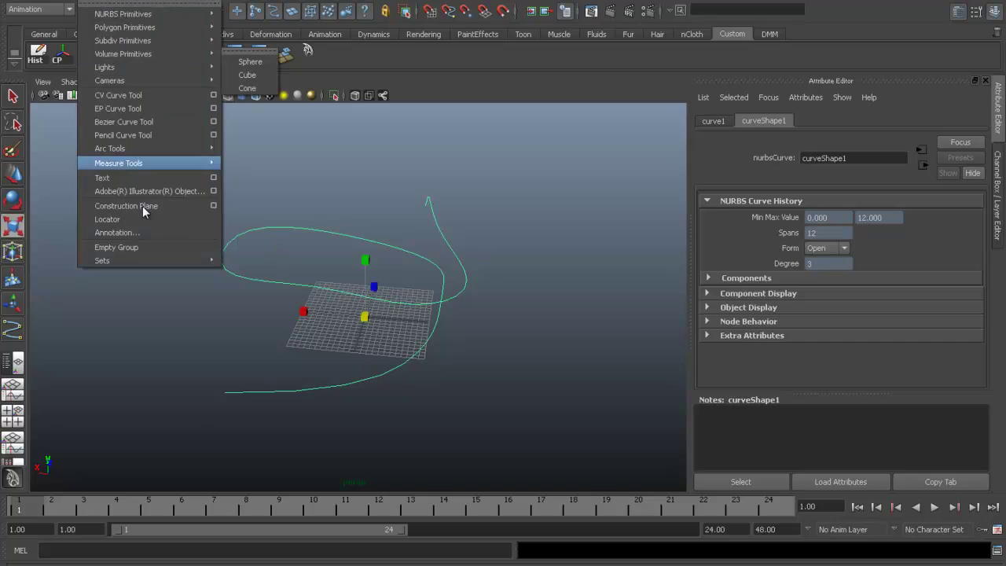
{"action": "left_click", "coordinate": [215, 177]}
{"action": "left_click_drag", "start_coordinate": [355, 4], "coordinate": [701, 79]}
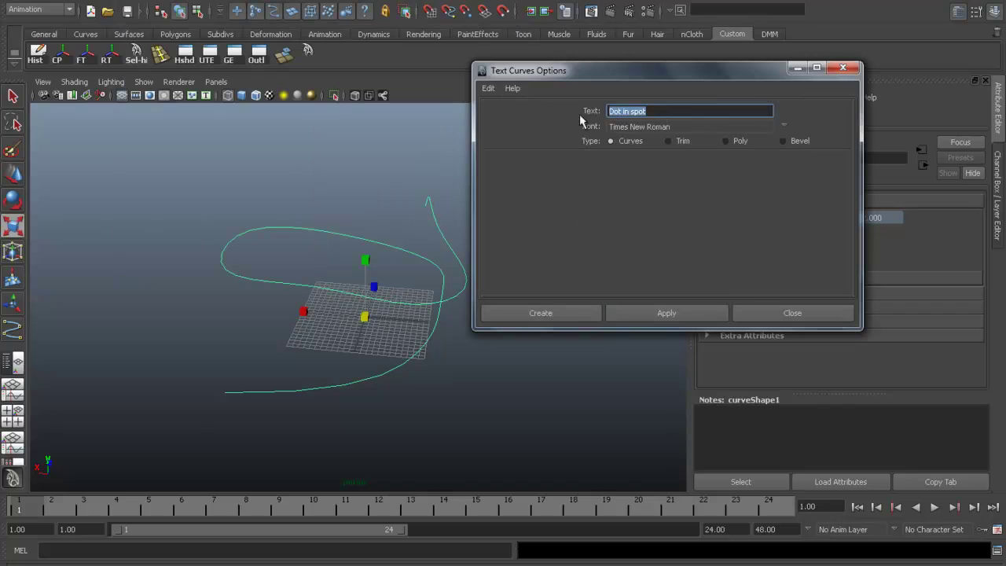
{"action": "left_click", "coordinate": [610, 141]}
{"action": "left_click", "coordinate": [683, 313]}
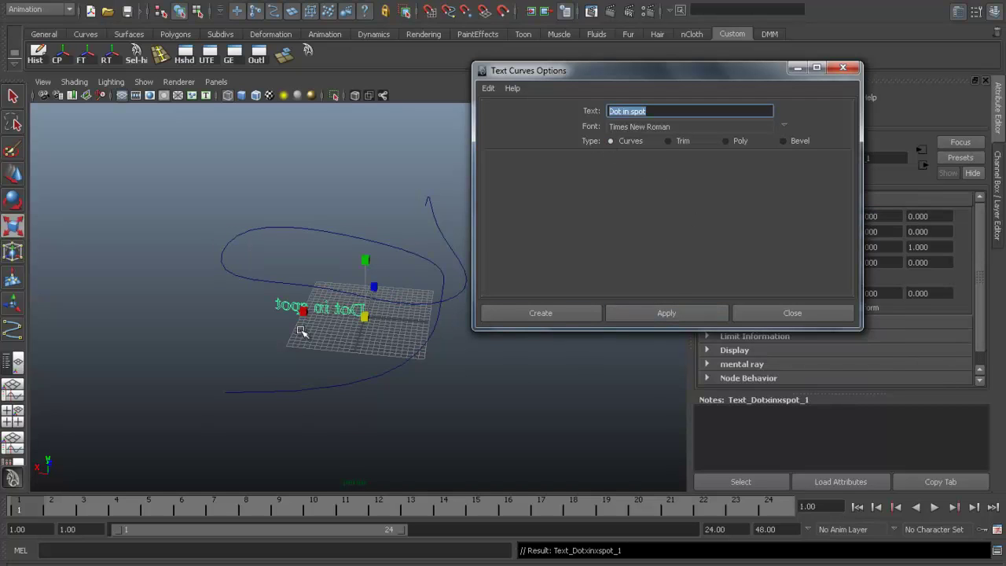
{"action": "left_click", "coordinate": [843, 67]}
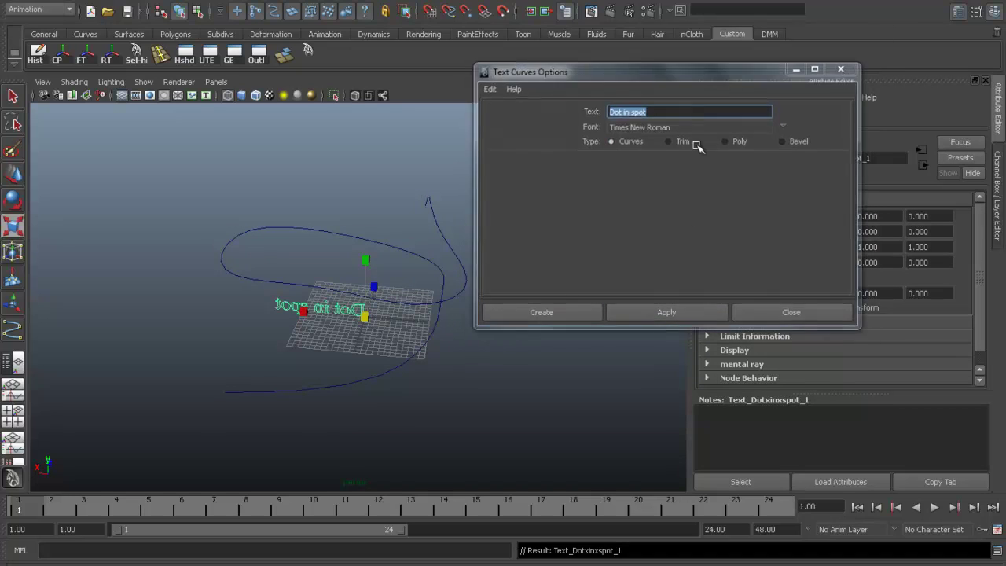
{"action": "key", "text": "f"}
{"action": "mouse_move", "coordinate": [319, 361]}
{"action": "left_mouse_down", "text": "alt"}
{"action": "mouse_move", "coordinate": [471, 362]}
{"action": "mouse_move", "coordinate": [689, 341]}
{"action": "mouse_move", "coordinate": [606, 341]}
{"action": "mouse_move", "coordinate": [636, 342]}
{"action": "left_mouse_up", "text": "alt"}
Switch the menu set to Surfaces and undo the Bevel Plus so the letters stay plain curves.
{"action": "scroll", "coordinate": [373, 341], "scroll_direction": "down", "scroll_amount": 3}
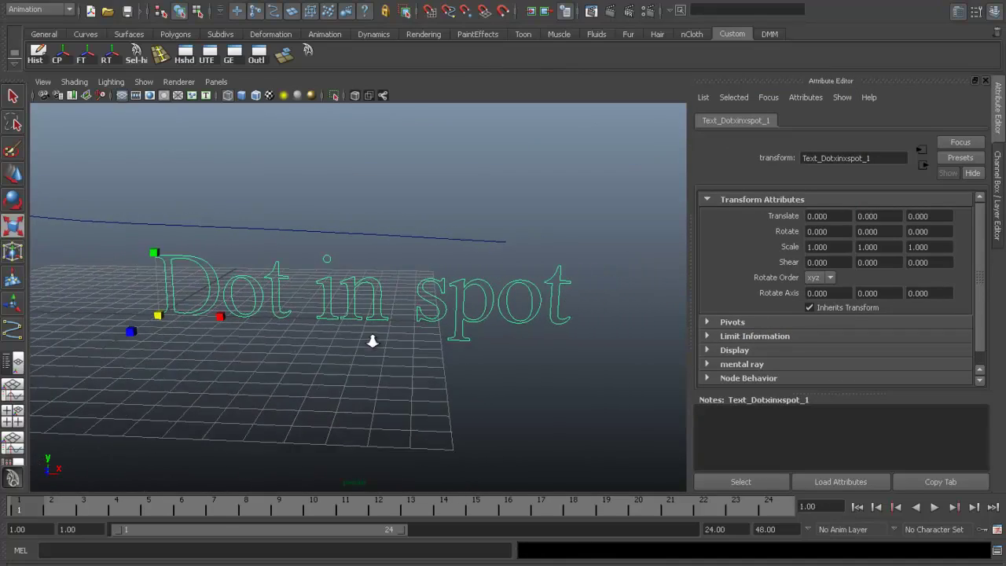
{"action": "scroll", "coordinate": [380, 348], "scroll_direction": "up", "scroll_amount": 2}
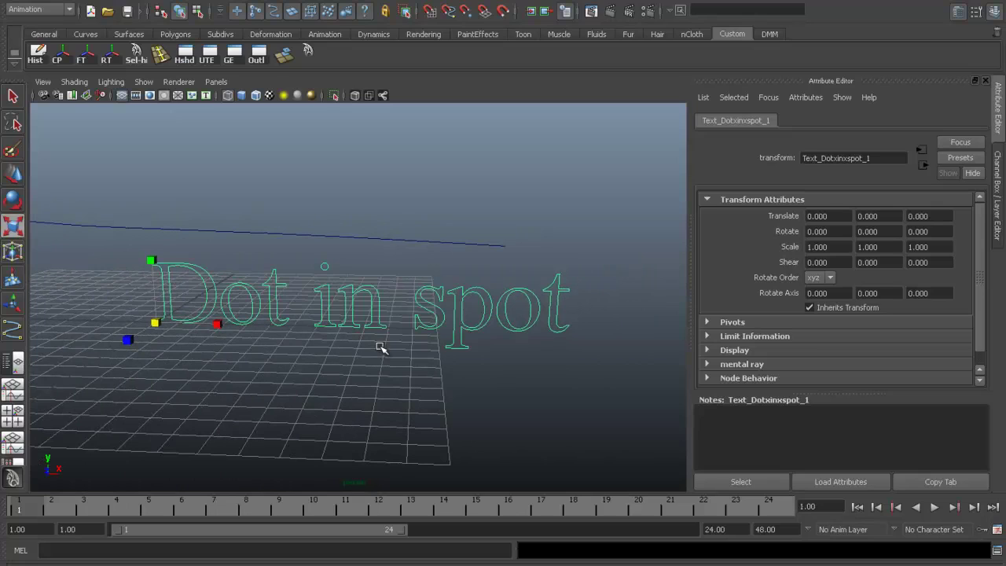
{"action": "left_click", "coordinate": [52, 10]}
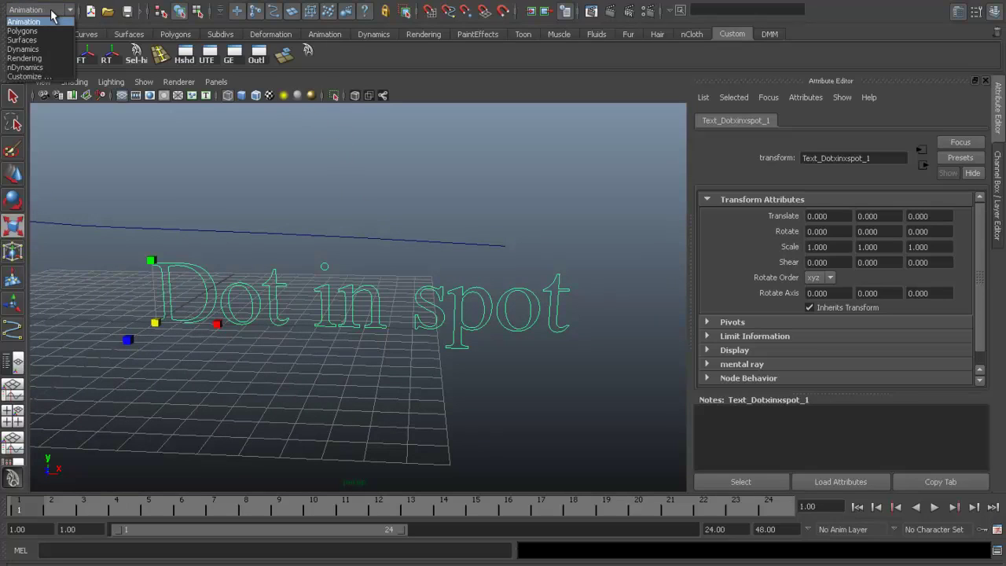
{"action": "left_click", "coordinate": [24, 40]}
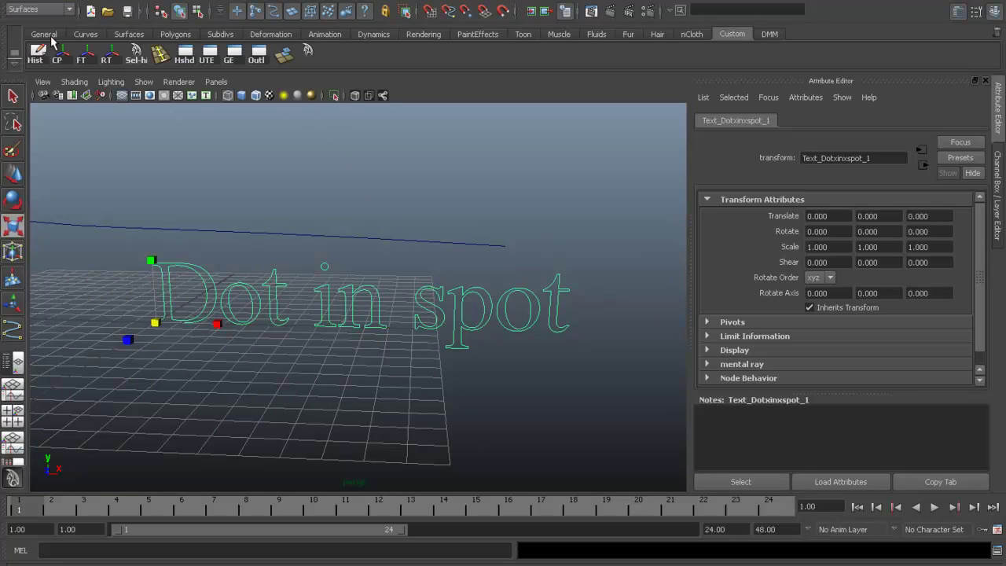
{"action": "left_click", "coordinate": [285, 2]}
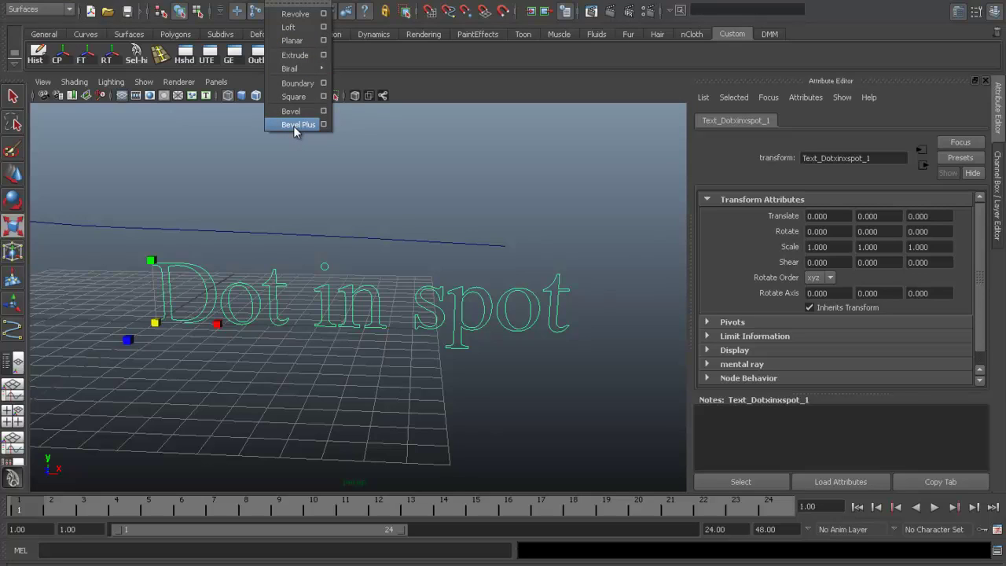
{"action": "key", "text": "ctrl+z"}
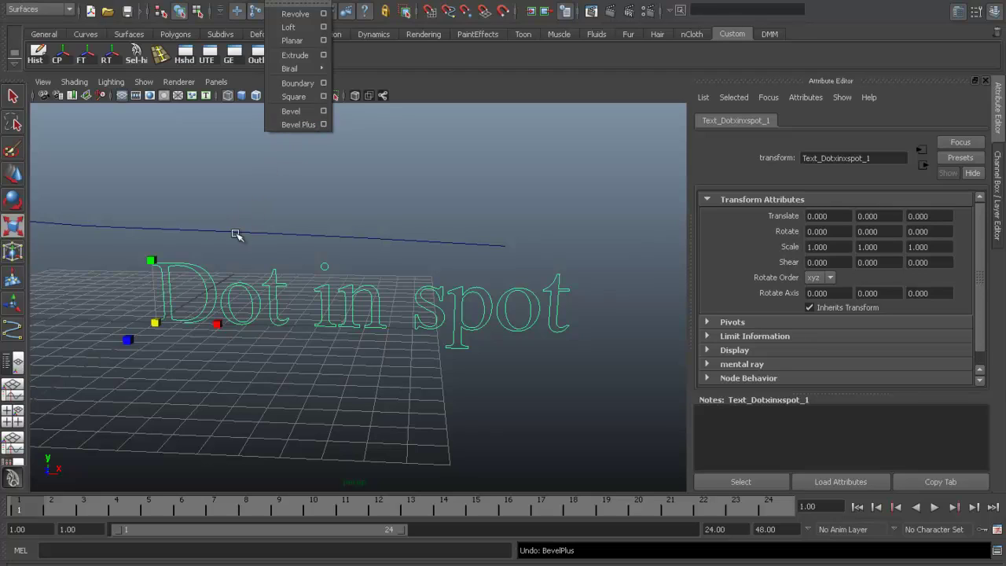
{"action": "left_click", "coordinate": [198, 254]}
Bevel the D's outer and inner outlines with Surfaces > Bevel Plus and view it smooth shaded.
{"action": "left_click", "coordinate": [195, 261]}
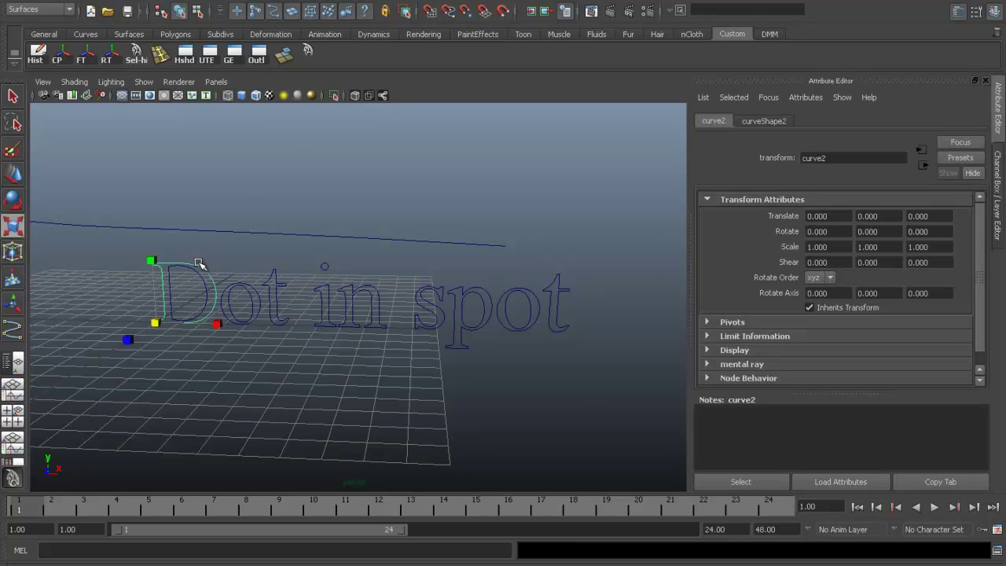
{"action": "left_click", "coordinate": [187, 284]}
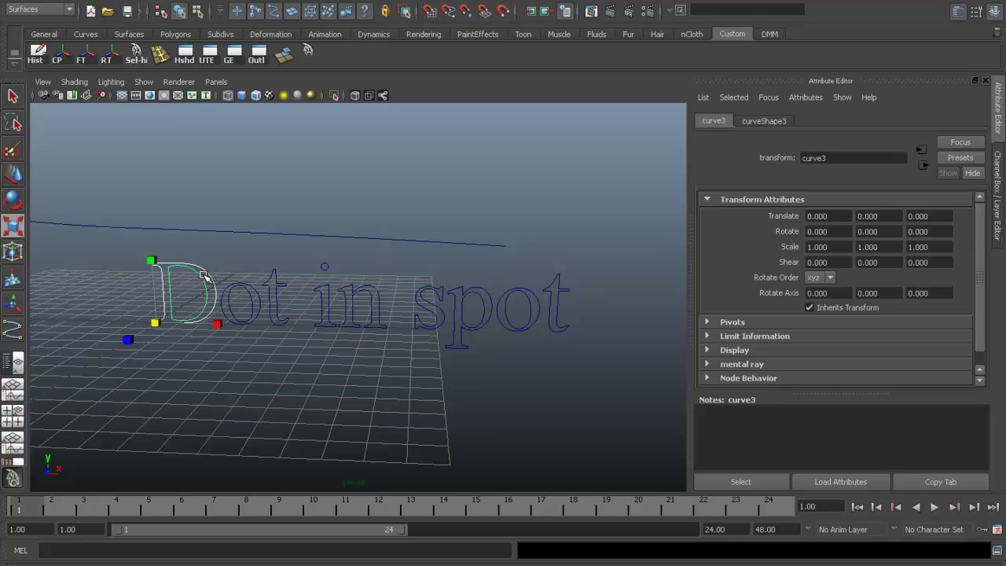
{"action": "scroll", "coordinate": [451, 309], "scroll_direction": "up", "scroll_amount": 5}
{"action": "left_click_drag", "start_coordinate": [452, 310], "coordinate": [385, 338], "text": "alt"}
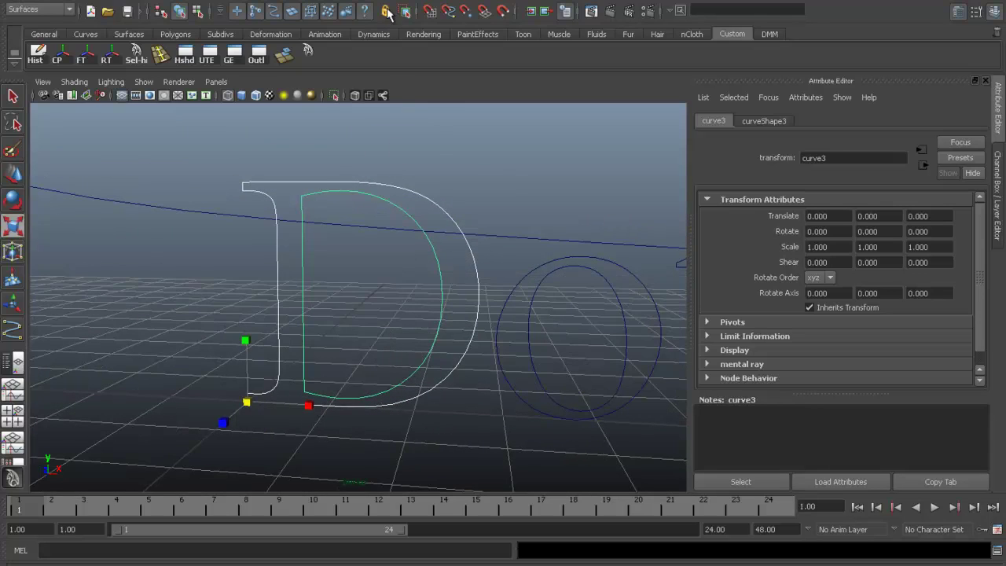
{"action": "left_click", "coordinate": [291, 10]}
{"action": "left_click", "coordinate": [293, 122]}
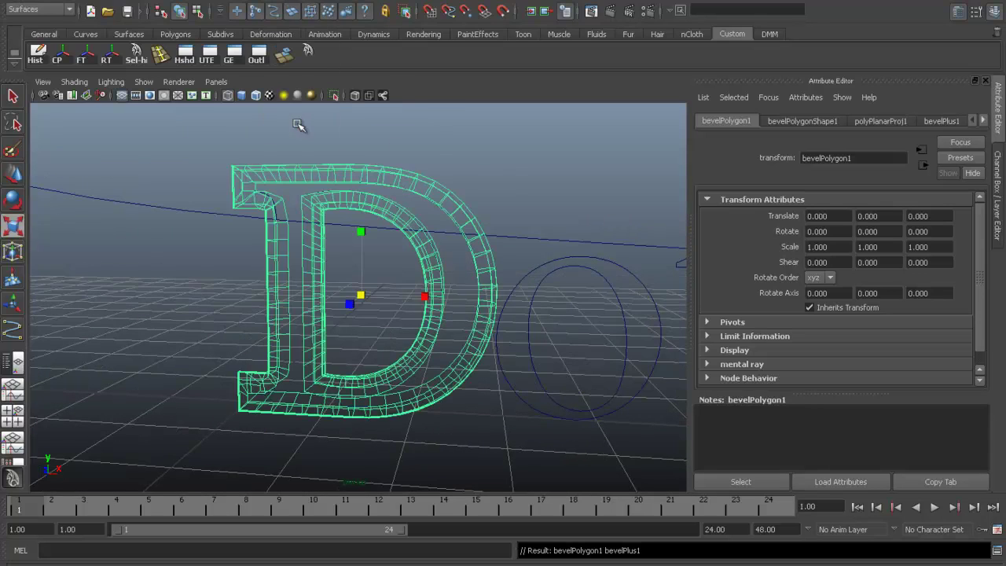
{"action": "left_click_drag", "start_coordinate": [301, 230], "coordinate": [438, 285], "text": "alt"}
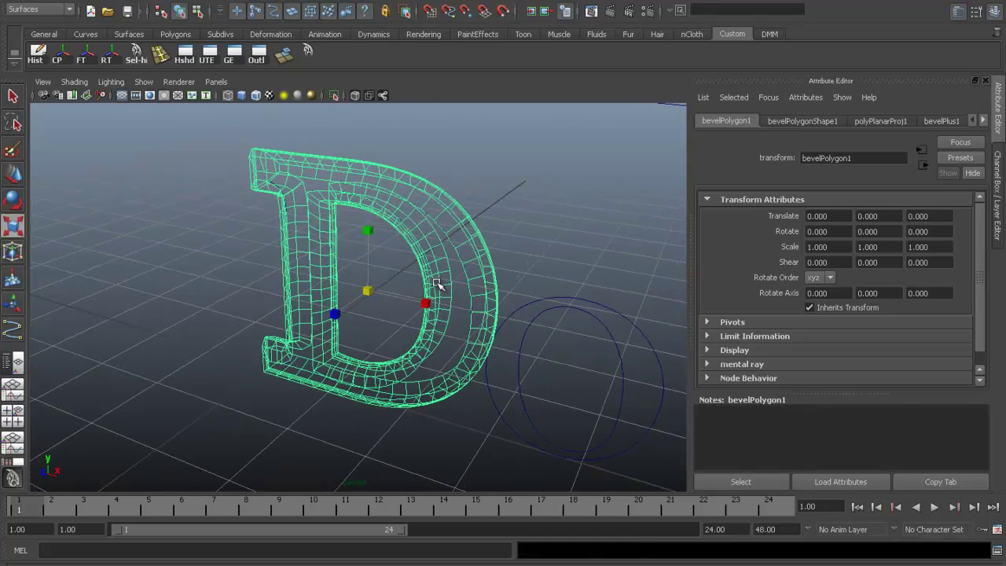
{"action": "key", "text": "5"}
{"action": "mouse_move", "coordinate": [438, 277]}
{"action": "left_mouse_down", "text": "alt"}
{"action": "mouse_move", "coordinate": [512, 294]}
{"action": "mouse_move", "coordinate": [490, 288]}
{"action": "left_mouse_up", "text": "alt"}
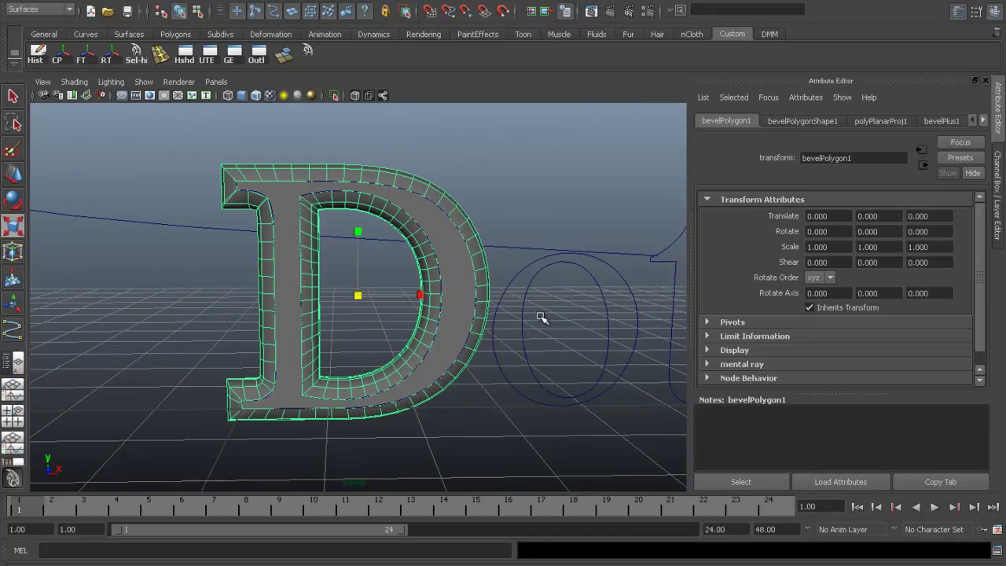
{"action": "scroll", "coordinate": [542, 319], "scroll_direction": "down", "scroll_amount": 3}
{"action": "middle_click_drag", "start_coordinate": [440, 318], "coordinate": [328, 312], "text": "alt"}
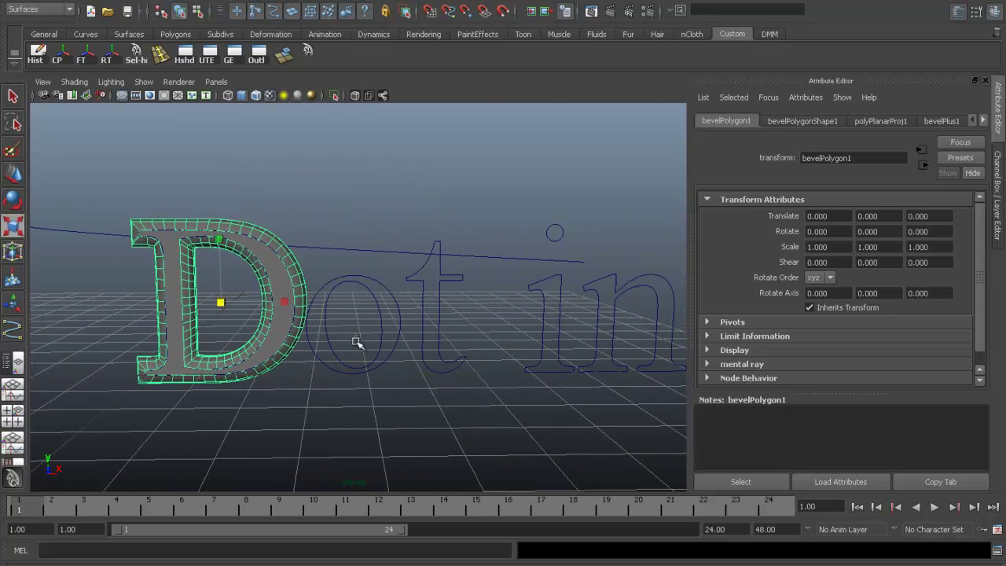
Repeat the bevel with G on the o, t, i, the i's dot and the n.
{"action": "left_click_drag", "start_coordinate": [354, 341], "coordinate": [369, 399]}
{"action": "key", "text": "g"}
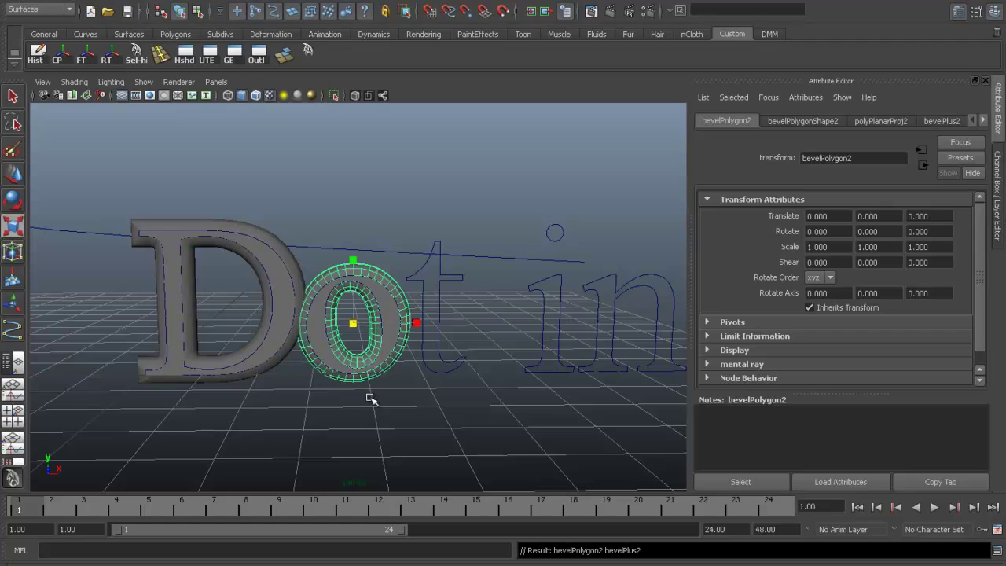
{"action": "left_click_drag", "start_coordinate": [433, 393], "coordinate": [512, 371]}
{"action": "key", "text": "g"}
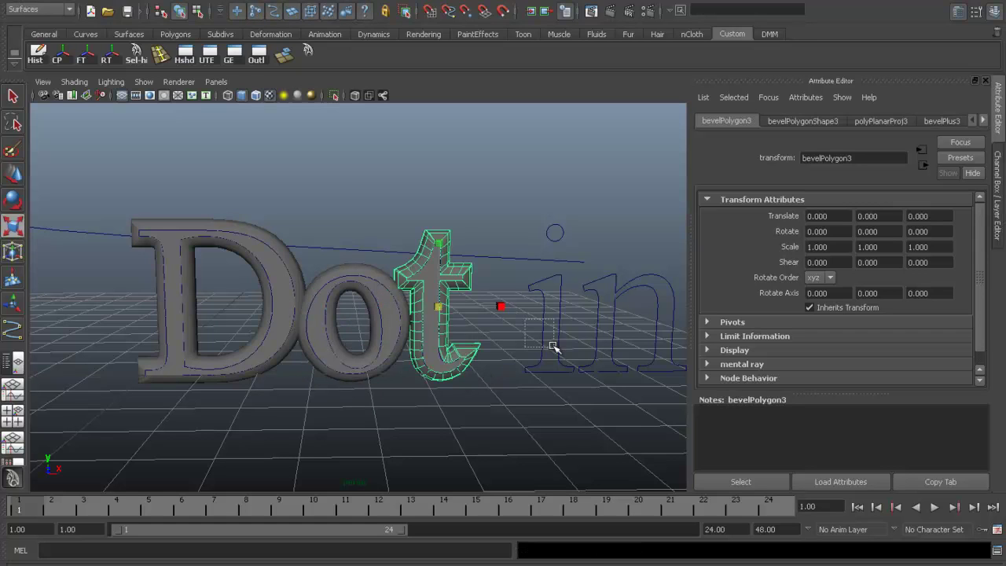
{"action": "left_click", "coordinate": [550, 344]}
{"action": "key", "text": "g"}
{"action": "left_click_drag", "start_coordinate": [589, 371], "coordinate": [454, 263], "text": "alt"}
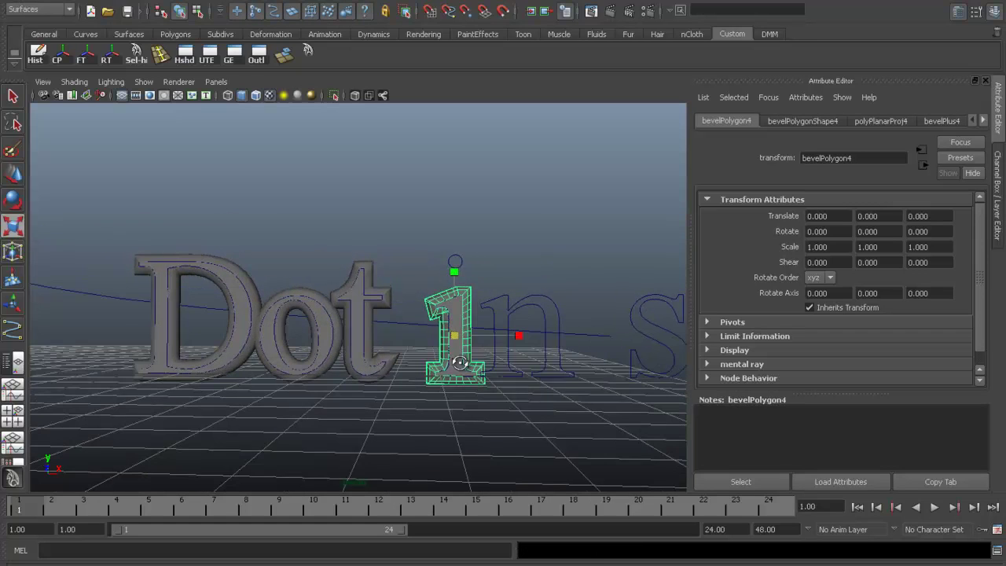
{"action": "left_click", "coordinate": [438, 261]}
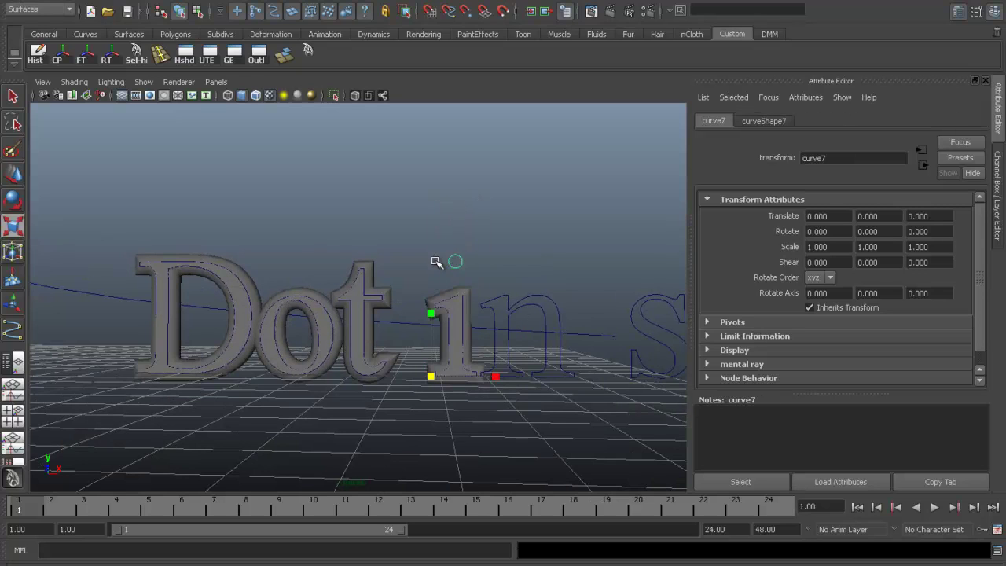
{"action": "key", "text": "g"}
{"action": "left_click", "coordinate": [540, 313]}
{"action": "key", "text": "g"}
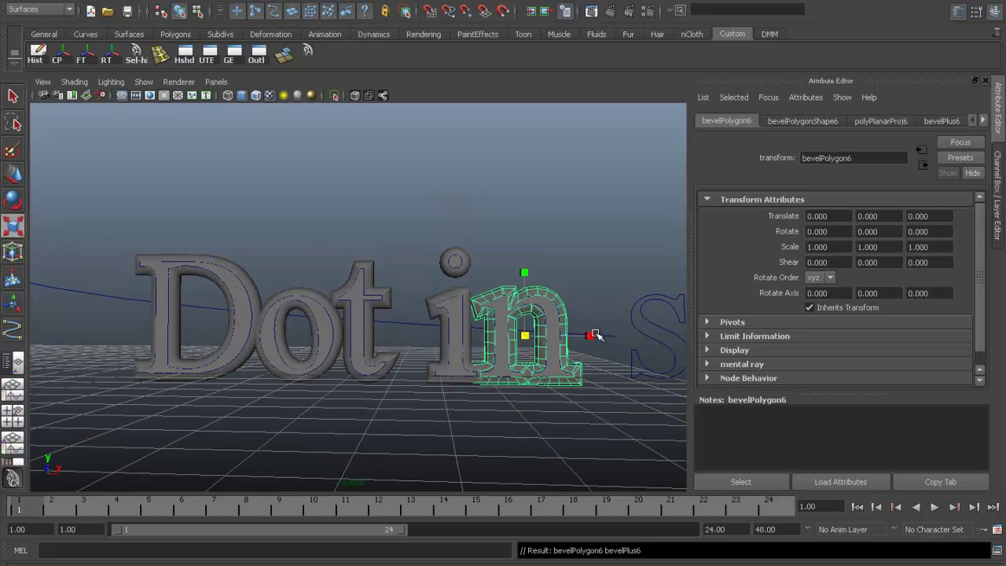
Bevel the s, p and second o, then restore the deleted final t curve and bevel it.
{"action": "left_click_drag", "start_coordinate": [598, 336], "coordinate": [442, 334], "text": "alt"}
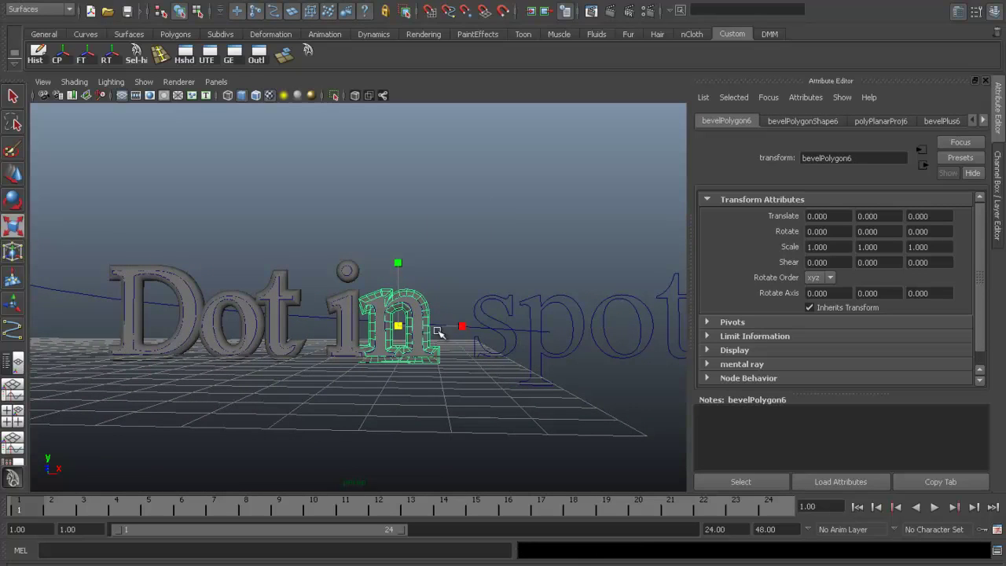
{"action": "left_click", "coordinate": [511, 310]}
{"action": "key", "text": "g"}
{"action": "left_click", "coordinate": [559, 288]}
{"action": "key", "text": "g"}
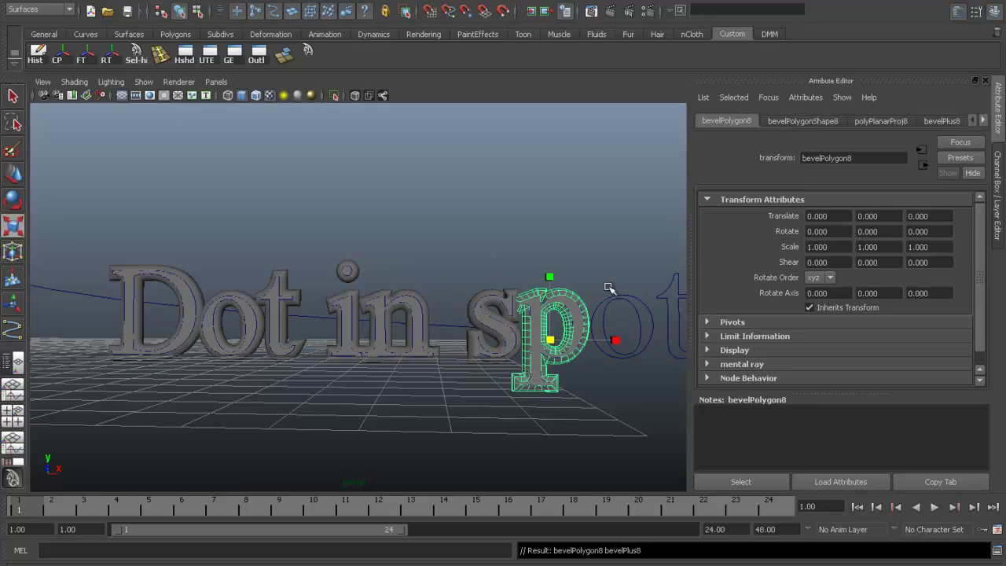
{"action": "left_click", "coordinate": [643, 337]}
{"action": "key", "text": "g"}
{"action": "mouse_move", "coordinate": [629, 338]}
{"action": "left_mouse_down", "text": "alt"}
{"action": "mouse_move", "coordinate": [566, 366]}
{"action": "mouse_move", "coordinate": [566, 288]}
{"action": "left_mouse_up", "text": "alt"}
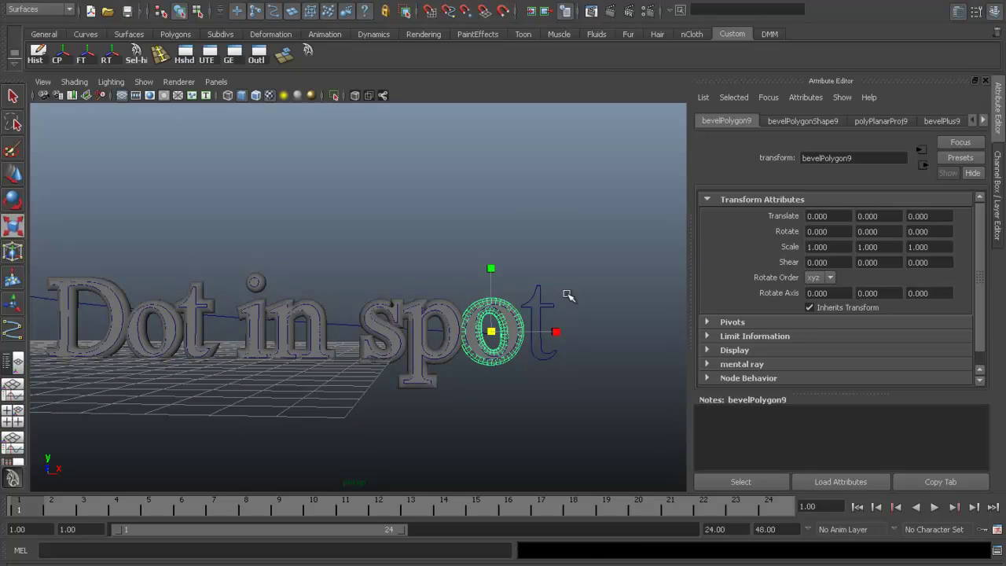
{"action": "left_click", "coordinate": [537, 302]}
{"action": "key", "text": "g"}
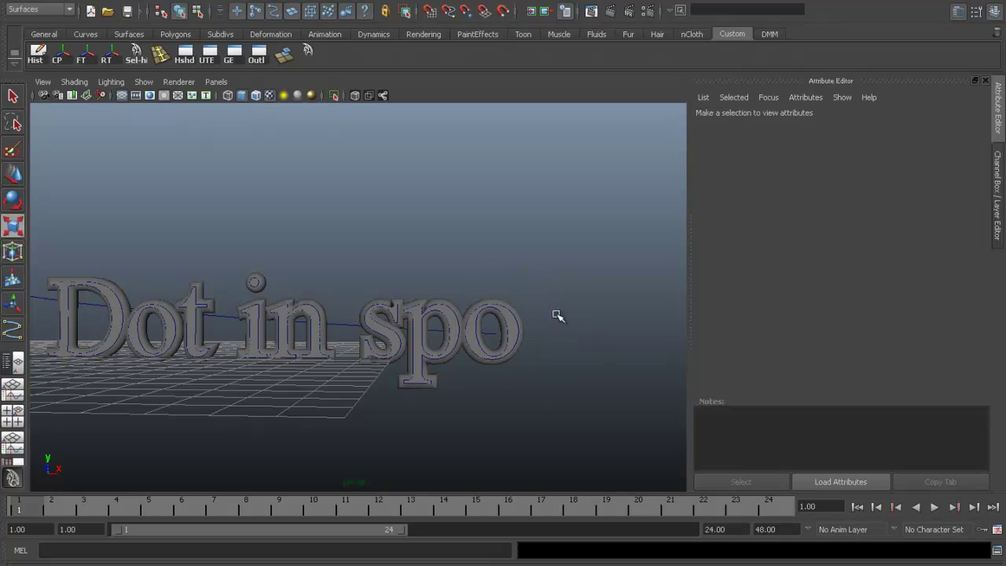
{"action": "key", "text": "ctrl+z"}
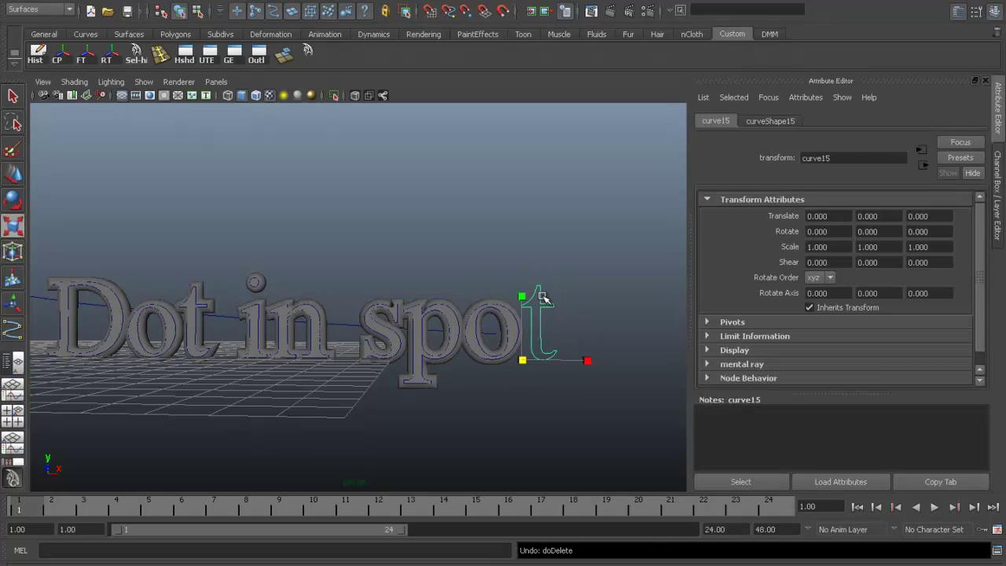
{"action": "key", "text": "g"}
{"action": "mouse_move", "coordinate": [542, 297]}
{"action": "left_mouse_down", "text": "alt"}
{"action": "mouse_move", "coordinate": [535, 374]}
{"action": "mouse_move", "coordinate": [548, 375]}
{"action": "mouse_move", "coordinate": [483, 386]}
{"action": "mouse_move", "coordinate": [503, 367]}
{"action": "mouse_move", "coordinate": [356, 351]}
{"action": "left_mouse_up", "text": "alt"}
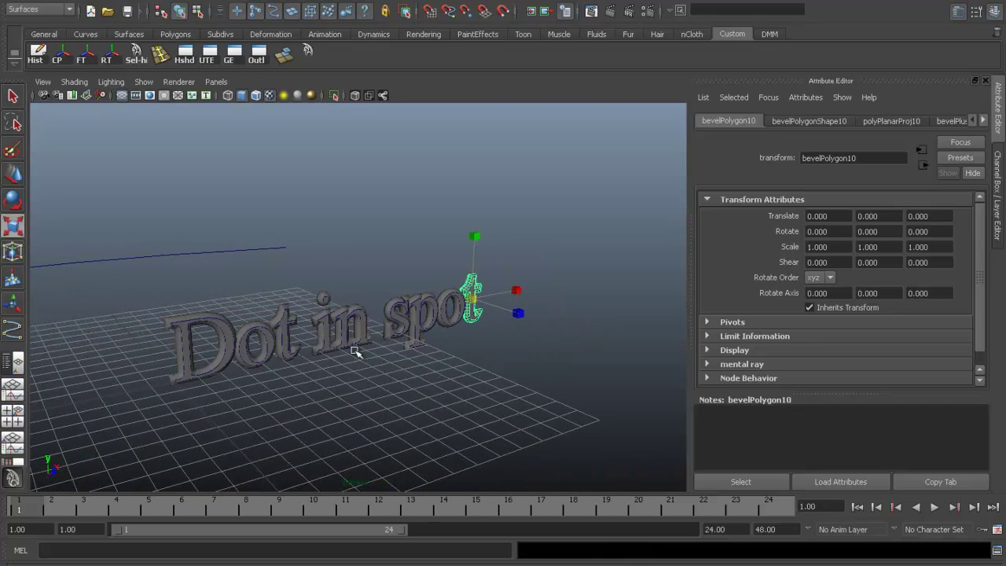
Select bevelPolygon1 through bevelPolygon10 in the Outliner and freeze their transforms.
{"action": "left_click", "coordinate": [18, 363]}
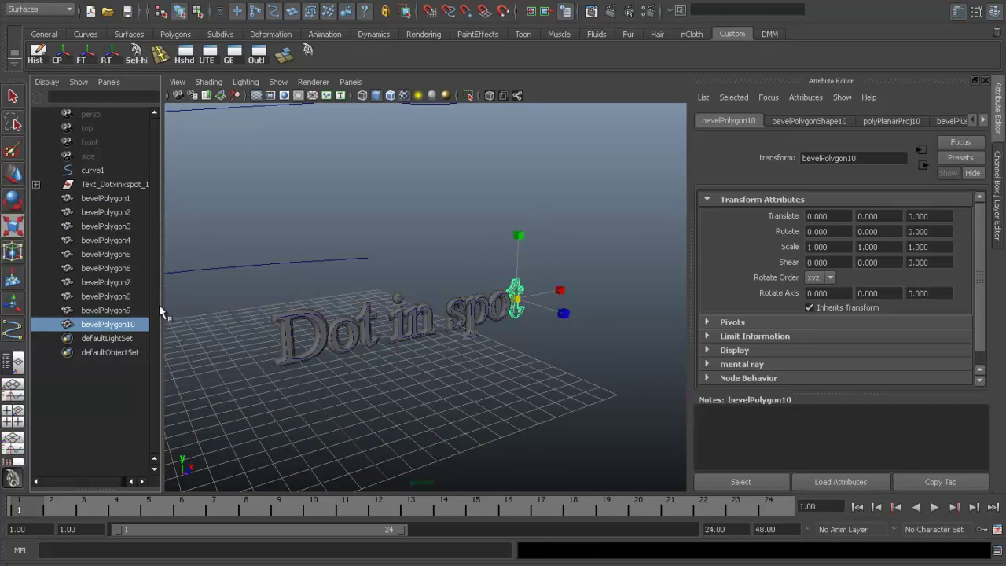
{"action": "left_click", "coordinate": [88, 198]}
{"action": "left_click", "coordinate": [96, 322], "text": "shift"}
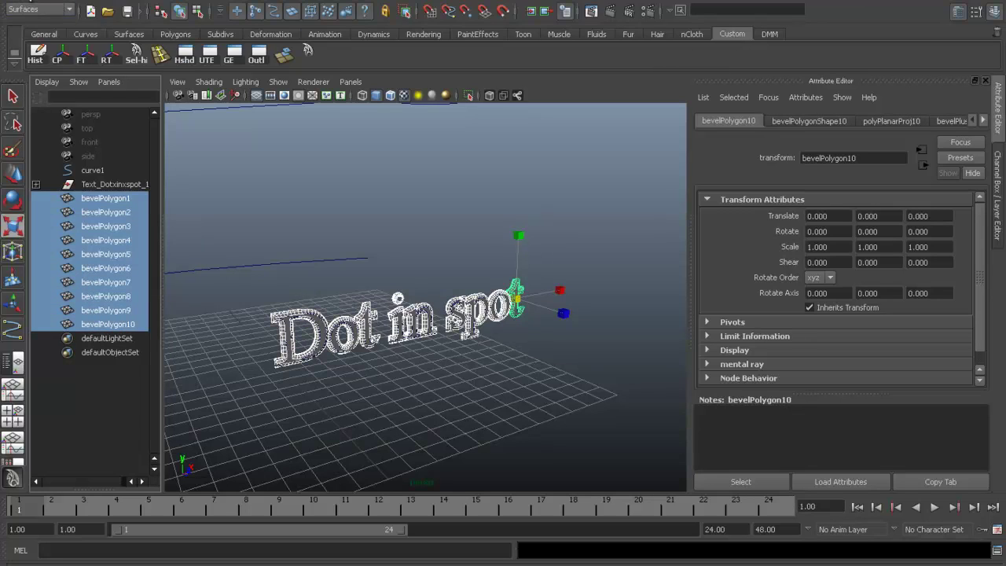
{"action": "left_click", "coordinate": [30, 3]}
{"action": "left_click", "coordinate": [82, 60]}
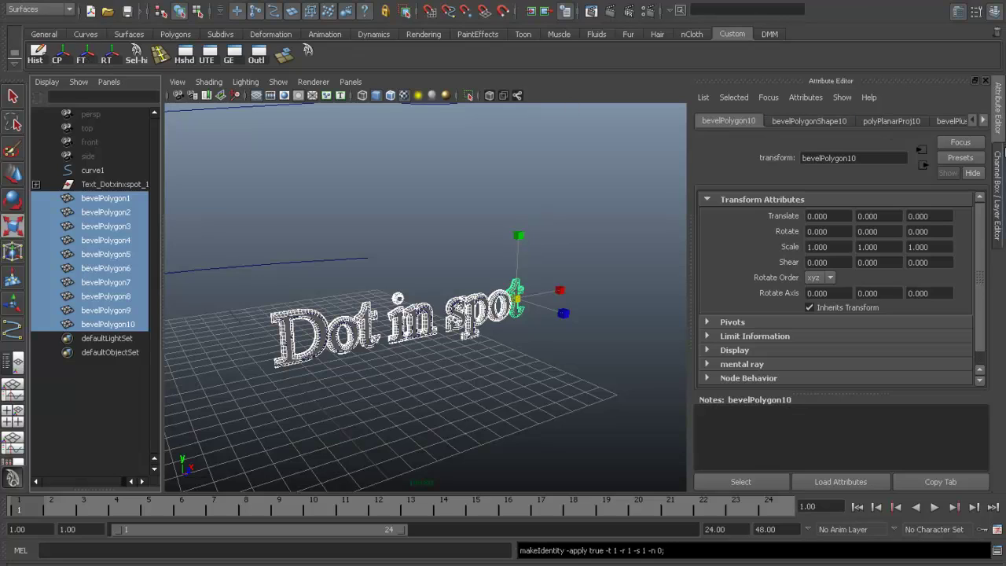
{"action": "left_click", "coordinate": [999, 168]}
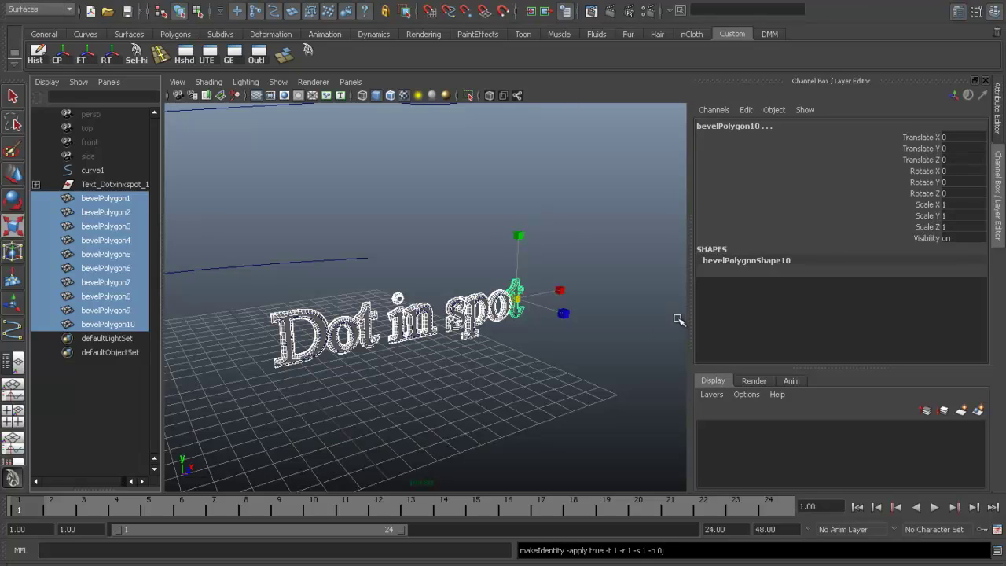
Delete the Text_Dotxinxspot_1 group and reselect all ten letter meshes.
{"action": "left_click", "coordinate": [126, 185]}
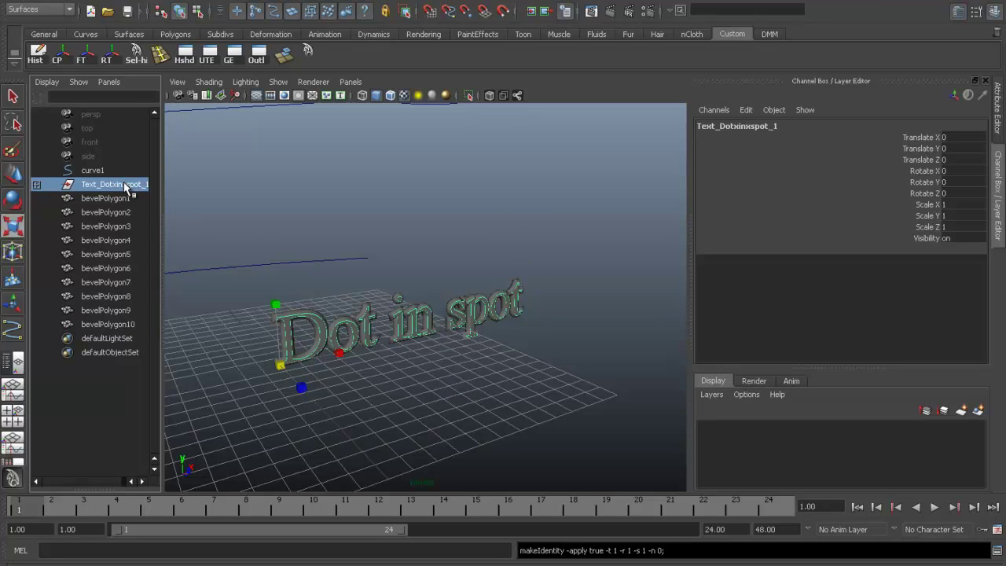
{"action": "key", "text": "Delete"}
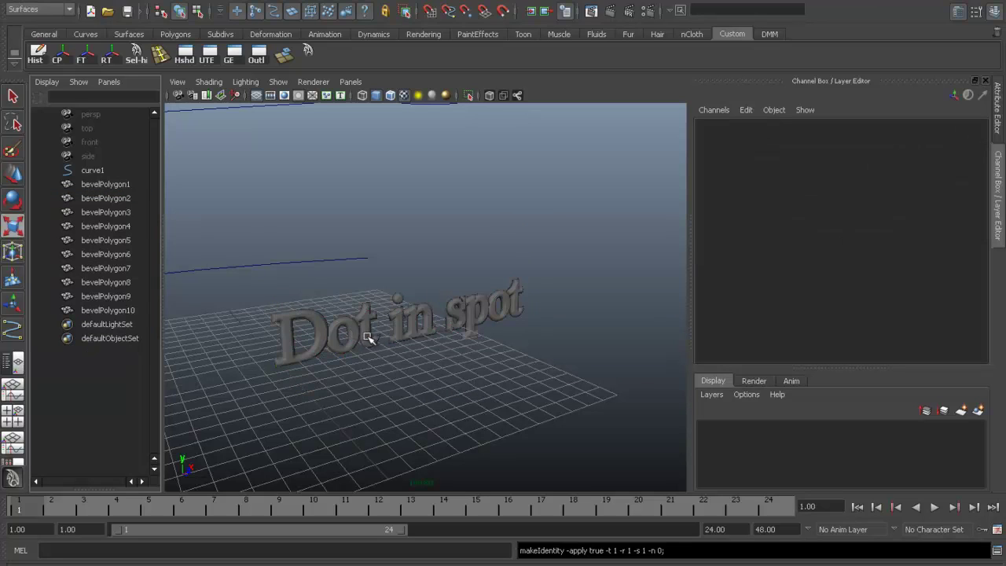
{"action": "left_click", "coordinate": [114, 185]}
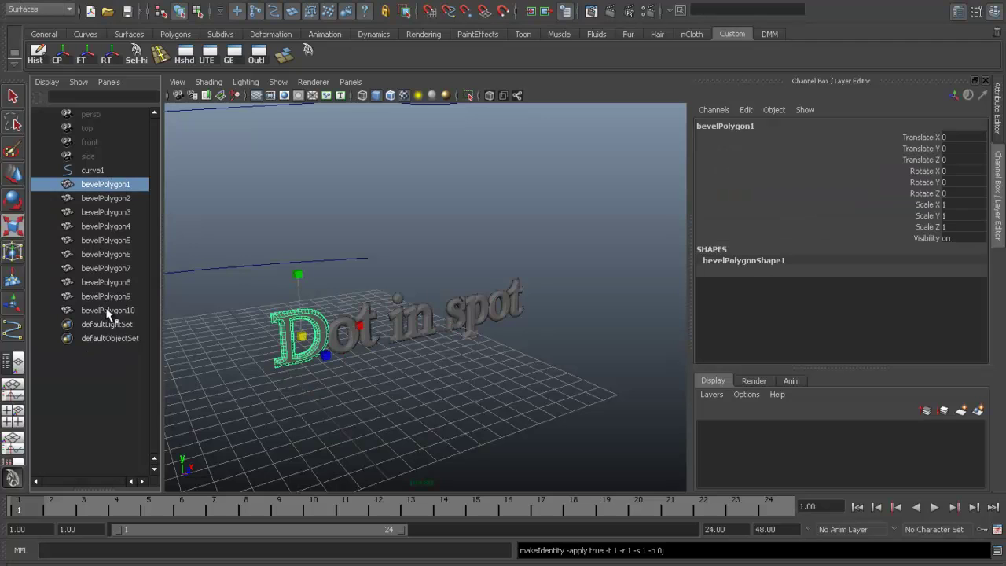
{"action": "left_click", "coordinate": [108, 311], "text": "shift"}
{"action": "mouse_move", "coordinate": [523, 354]}
{"action": "left_mouse_down", "text": "alt"}
{"action": "mouse_move", "coordinate": [498, 353]}
{"action": "mouse_move", "coordinate": [511, 363]}
{"action": "left_mouse_up", "text": "alt"}
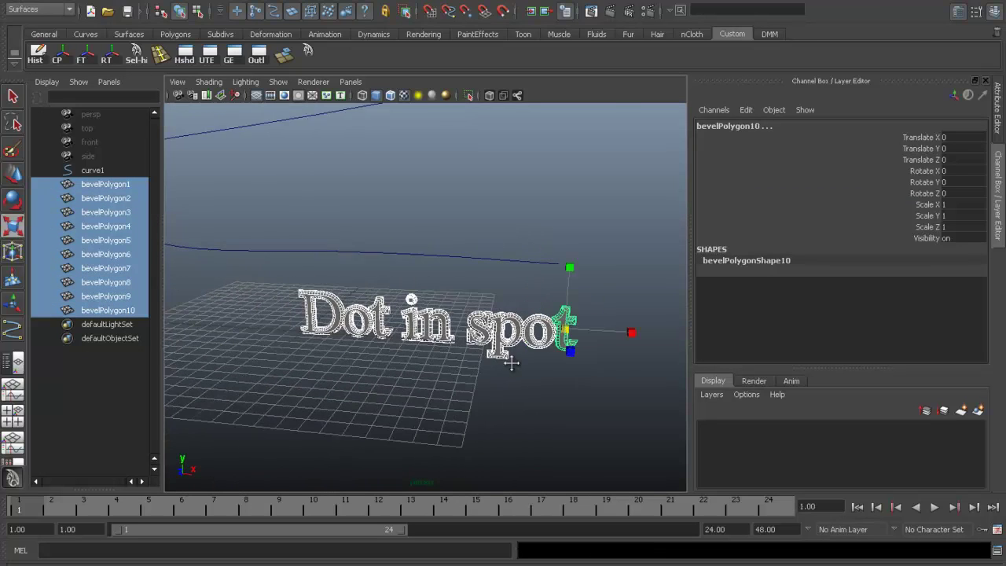
{"action": "middle_click_drag", "start_coordinate": [511, 363], "coordinate": [511, 363], "text": "alt"}
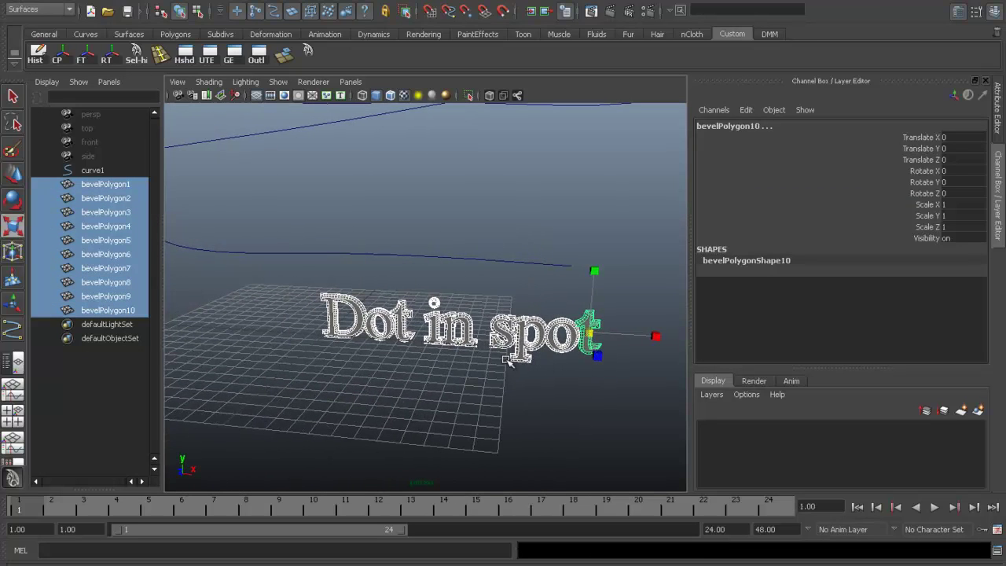
{"action": "left_click", "coordinate": [67, 9]}
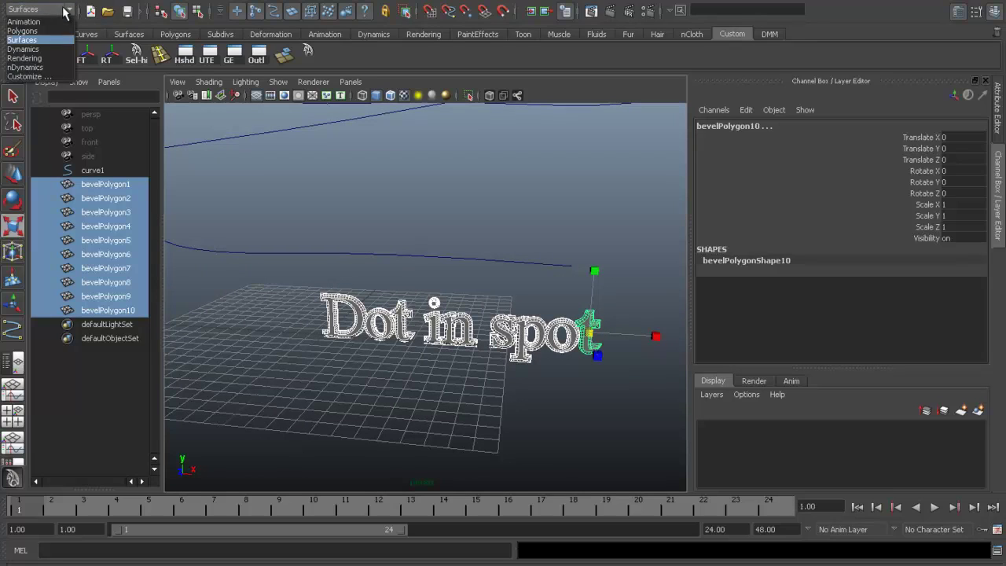
{"action": "left_click", "coordinate": [22, 39]}
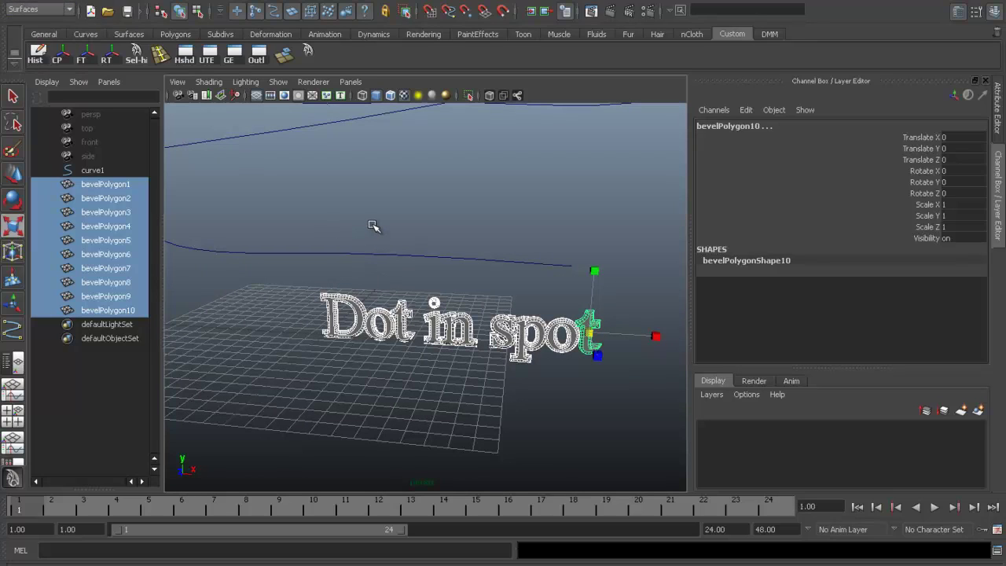
{"action": "left_click", "coordinate": [374, 226]}
{"action": "key", "text": "space"}
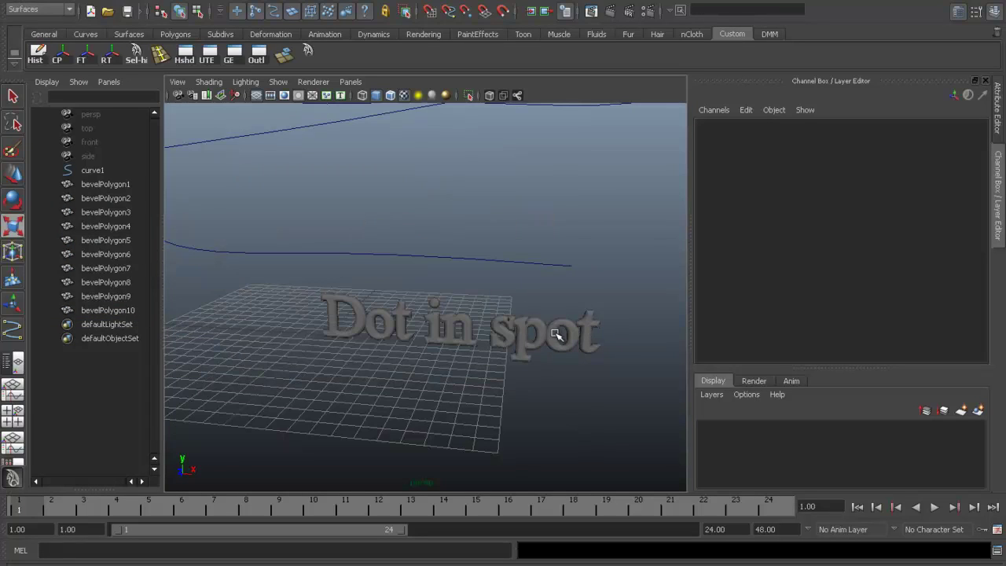
{"action": "left_click_drag", "start_coordinate": [599, 313], "coordinate": [305, 344]}
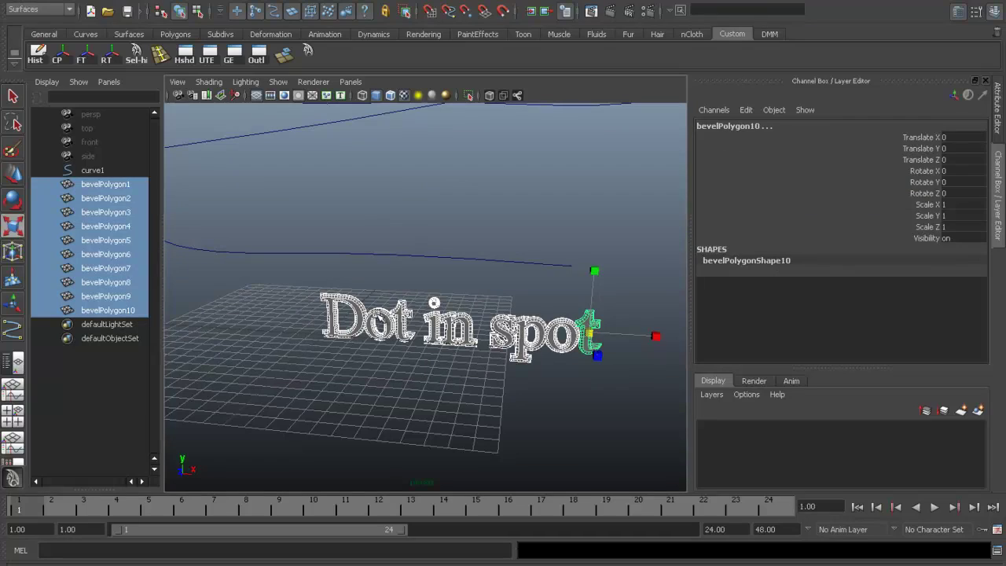
Combine the ten letters into polySurface1 via Mesh > Combine, then delete history and freeze transforms.
{"action": "key", "text": "space"}
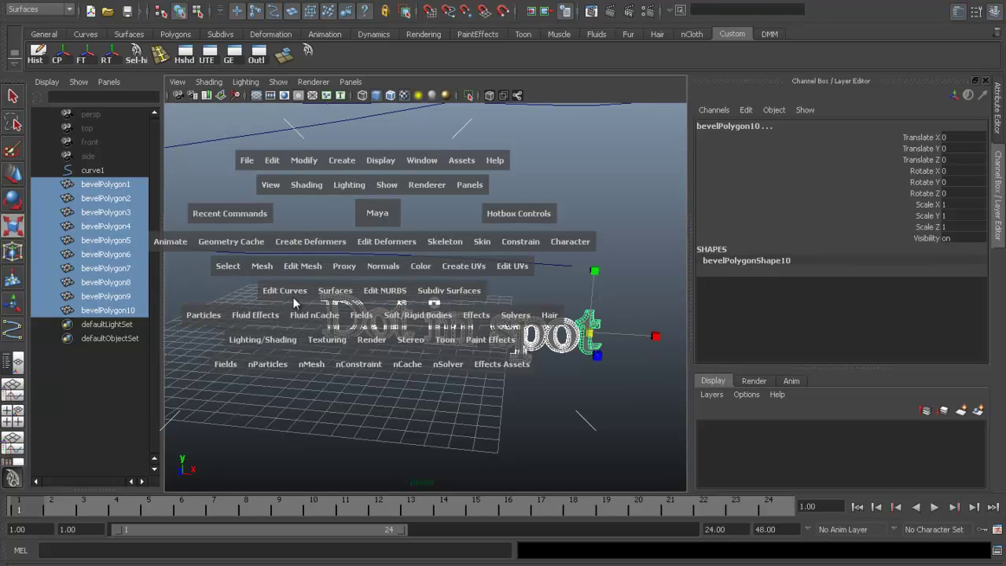
{"action": "left_click", "coordinate": [264, 268]}
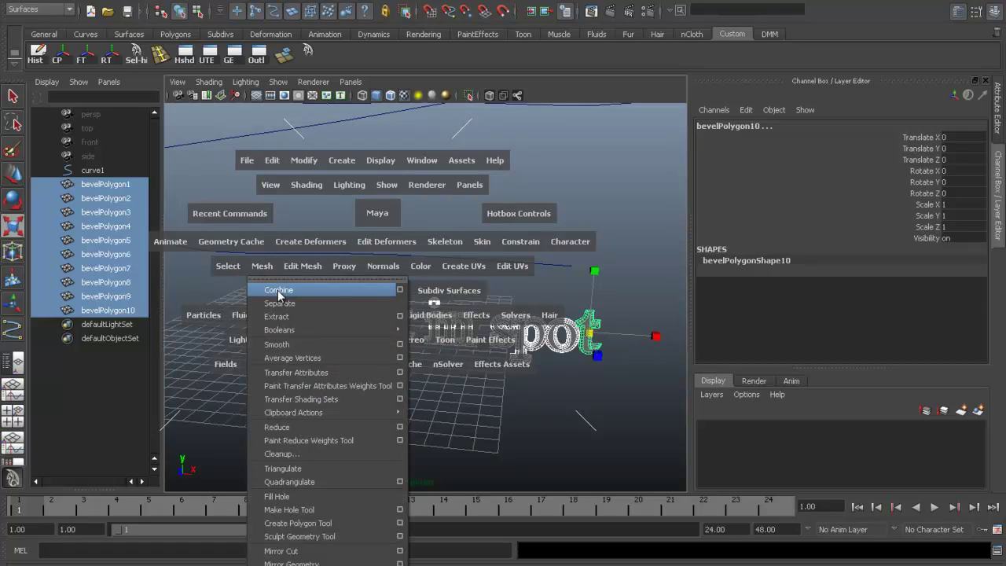
{"action": "left_click", "coordinate": [281, 293]}
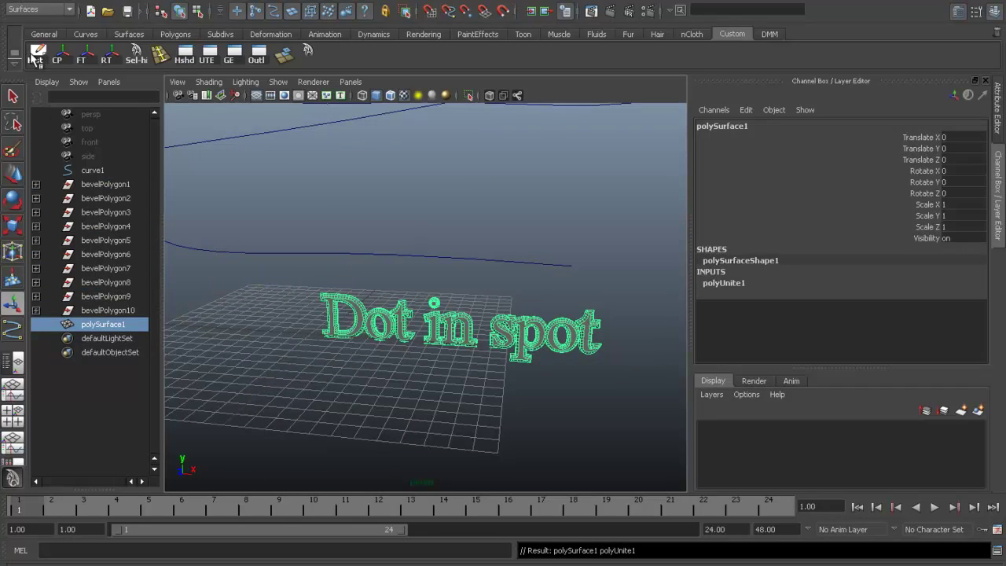
{"action": "left_click", "coordinate": [35, 56]}
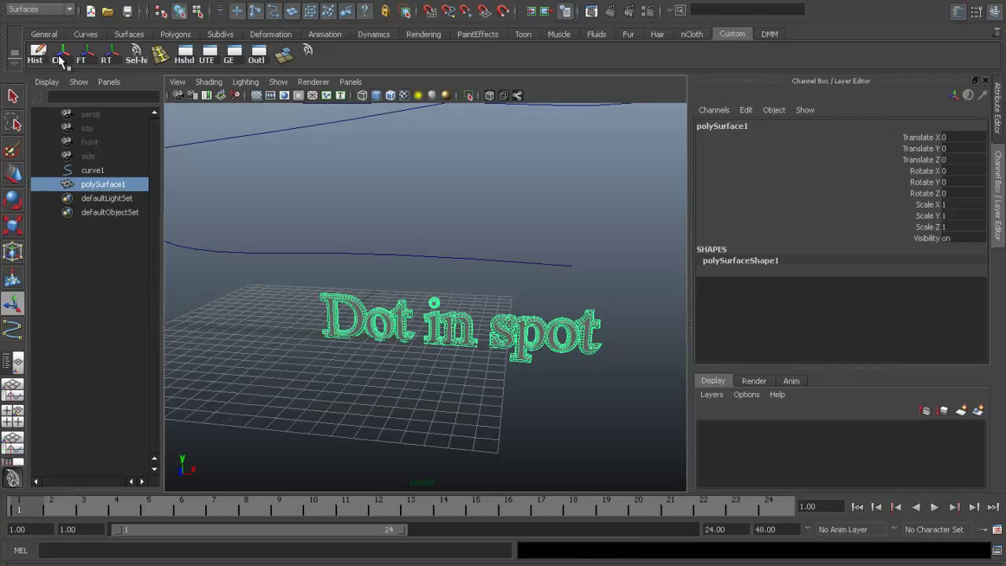
{"action": "left_click", "coordinate": [82, 61]}
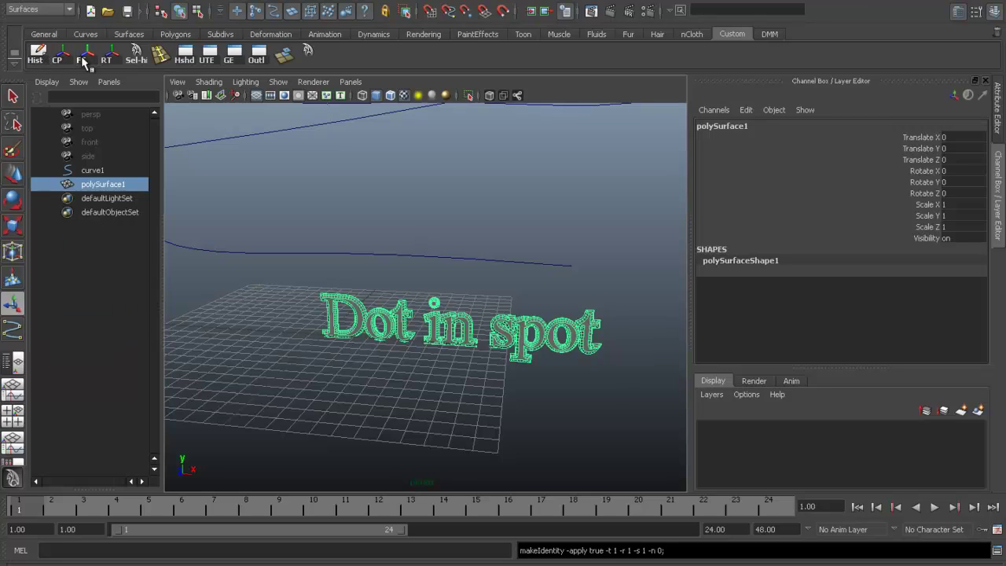
Switch to the Move tool and reselect the combined text for free movement in the view plane.
{"action": "mouse_move", "coordinate": [510, 370]}
{"action": "left_mouse_down", "text": "alt"}
{"action": "mouse_move", "coordinate": [422, 341]}
{"action": "mouse_move", "coordinate": [455, 357]}
{"action": "mouse_move", "coordinate": [524, 355]}
{"action": "mouse_move", "coordinate": [444, 370]}
{"action": "left_mouse_up", "text": "alt"}
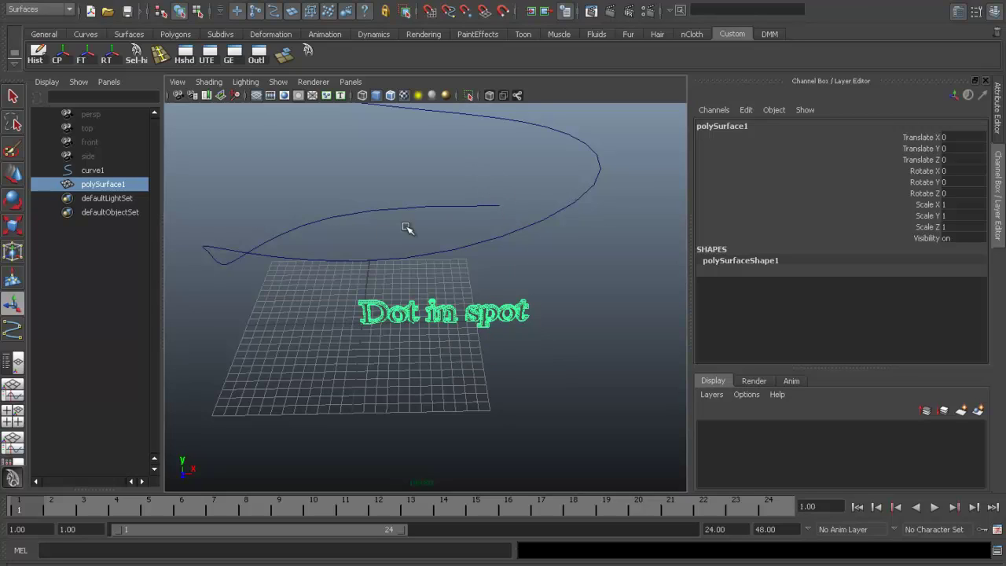
{"action": "left_click", "coordinate": [12, 179]}
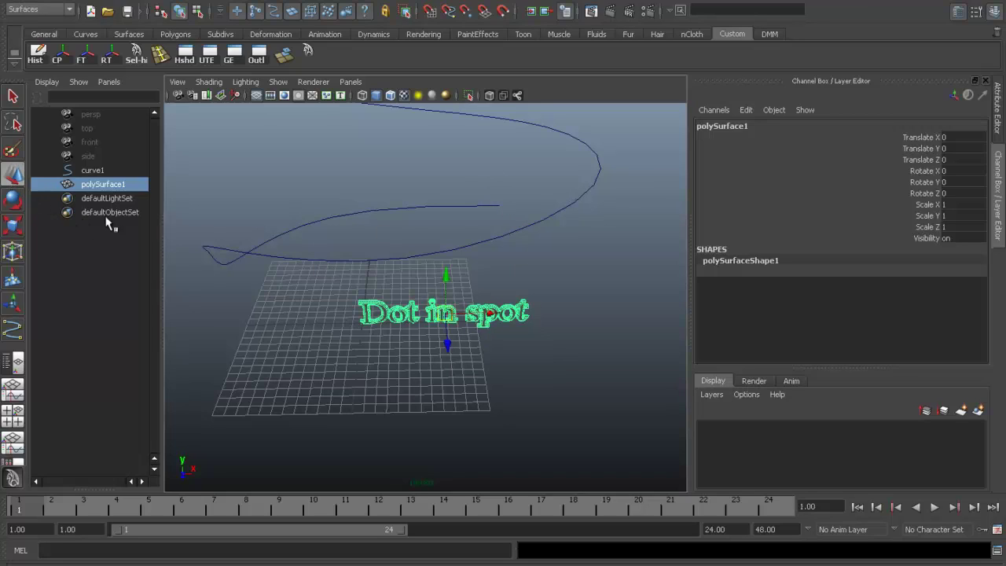
{"action": "mouse_move", "coordinate": [512, 366]}
{"action": "left_mouse_down", "text": "alt"}
{"action": "mouse_move", "coordinate": [404, 342]}
{"action": "mouse_move", "coordinate": [508, 341]}
{"action": "mouse_move", "coordinate": [391, 346]}
{"action": "mouse_move", "coordinate": [424, 348]}
{"action": "left_mouse_up", "text": "alt"}
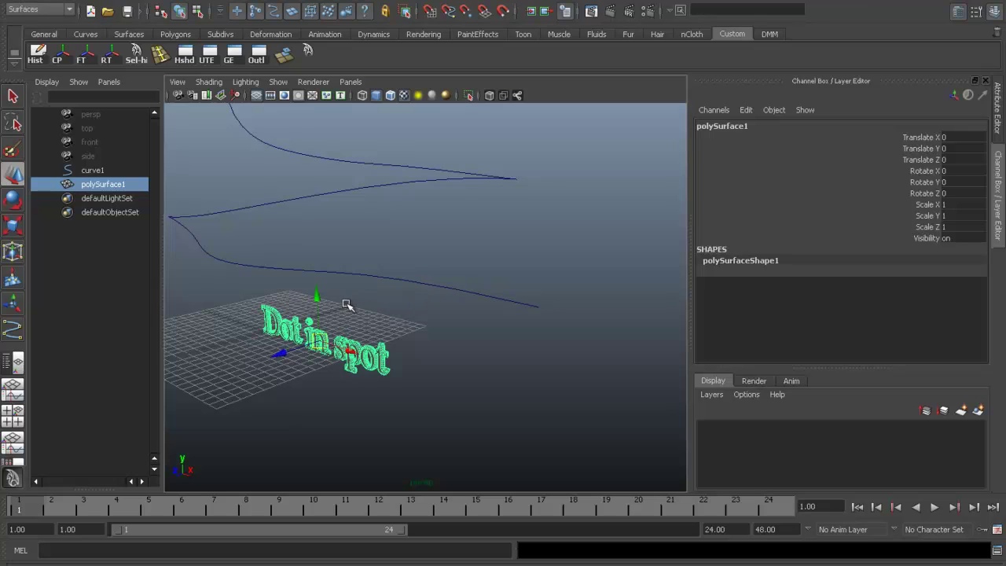
{"action": "left_click", "coordinate": [316, 295]}
{"action": "left_click", "coordinate": [284, 353]}
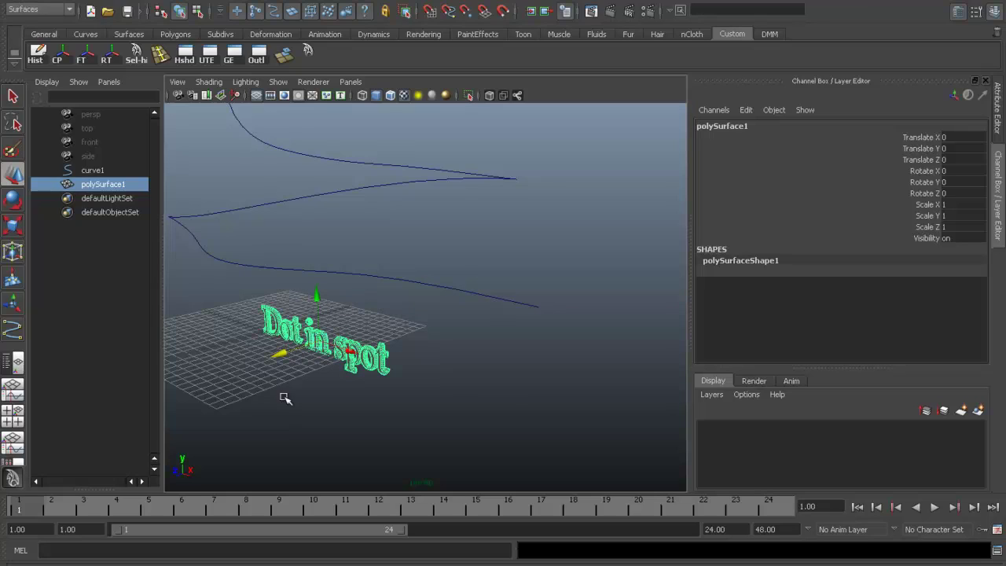
{"action": "left_click", "coordinate": [504, 405]}
{"action": "left_click", "coordinate": [362, 355]}
{"action": "left_click", "coordinate": [323, 346]}
Drag polySurface1 onto the lower end of curve1, at translate 9.384, -0.95, -25.867.
{"action": "scroll", "coordinate": [323, 353], "scroll_direction": "up", "scroll_amount": 2}
{"action": "scroll", "coordinate": [338, 354], "scroll_direction": "up", "scroll_amount": 2}
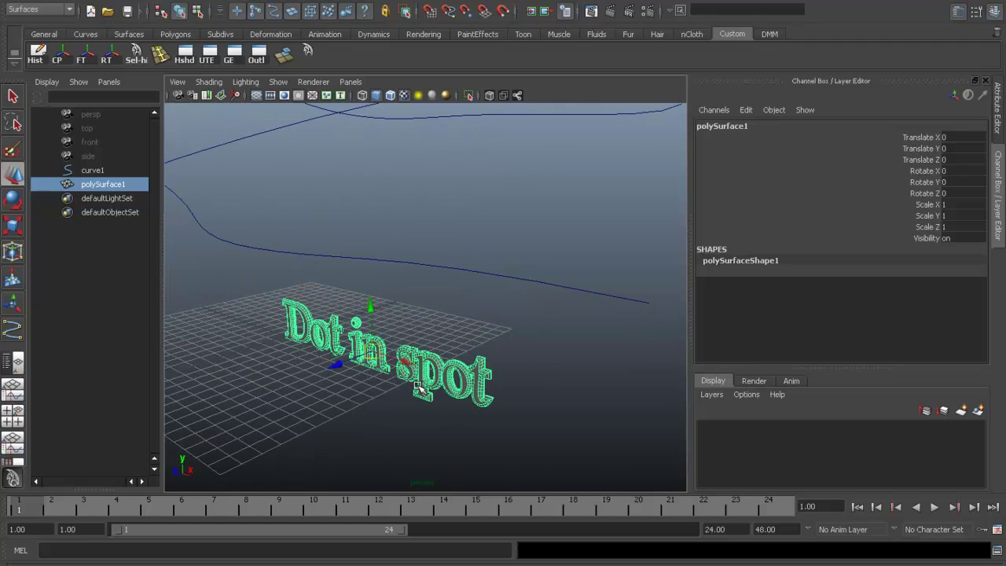
{"action": "scroll", "coordinate": [353, 353], "scroll_direction": "up", "scroll_amount": 2}
{"action": "left_click_drag", "start_coordinate": [503, 420], "coordinate": [387, 380], "text": "alt"}
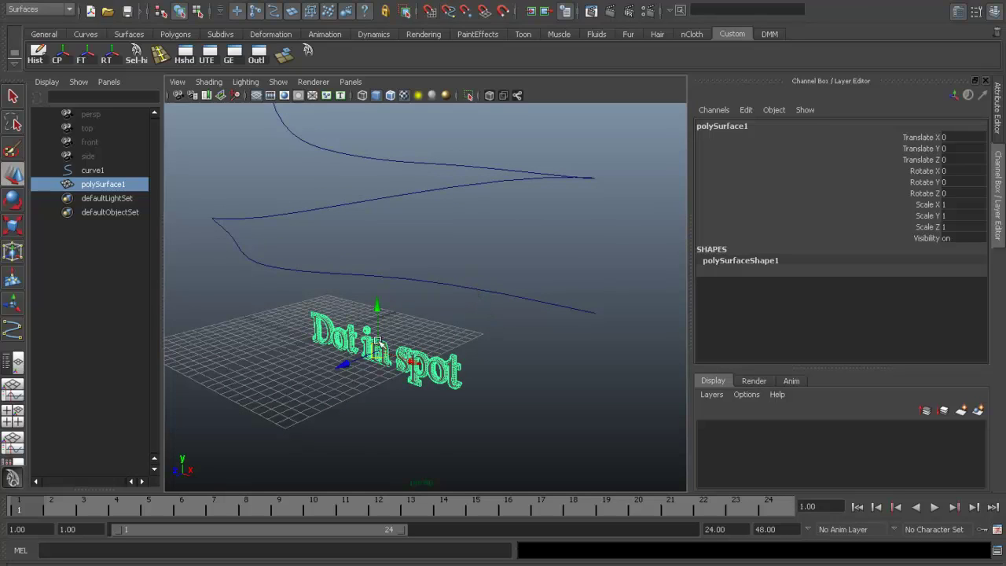
{"action": "mouse_move", "coordinate": [405, 366]}
{"action": "left_mouse_down", "text": "alt"}
{"action": "mouse_move", "coordinate": [425, 397]}
{"action": "mouse_move", "coordinate": [459, 368]}
{"action": "mouse_move", "coordinate": [475, 371]}
{"action": "mouse_move", "coordinate": [454, 381]}
{"action": "left_mouse_up", "text": "alt"}
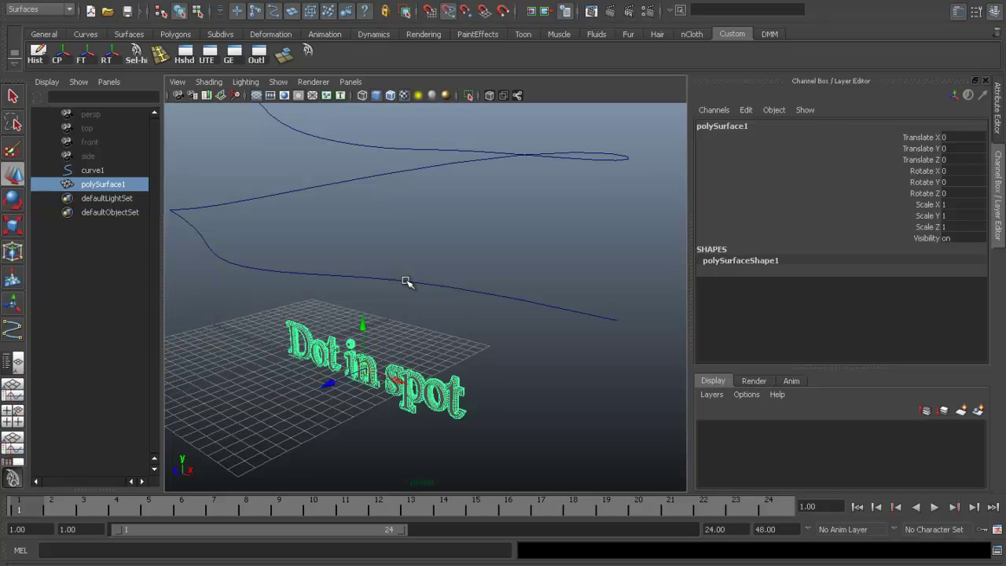
{"action": "mouse_move", "coordinate": [408, 282]}
{"action": "middle_mouse_down"}
{"action": "mouse_move", "coordinate": [511, 311]}
{"action": "mouse_move", "coordinate": [162, 299]}
{"action": "mouse_move", "coordinate": [202, 314]}
{"action": "mouse_move", "coordinate": [425, 338]}
{"action": "mouse_move", "coordinate": [598, 375]}
{"action": "mouse_move", "coordinate": [647, 400]}
{"action": "middle_mouse_up"}
{"action": "mouse_move", "coordinate": [619, 365]}
{"action": "left_mouse_down", "text": "alt"}
{"action": "mouse_move", "coordinate": [437, 364]}
{"action": "mouse_move", "coordinate": [551, 400]}
{"action": "mouse_move", "coordinate": [493, 399]}
{"action": "mouse_move", "coordinate": [464, 411]}
{"action": "mouse_move", "coordinate": [566, 406]}
{"action": "left_mouse_up", "text": "alt"}
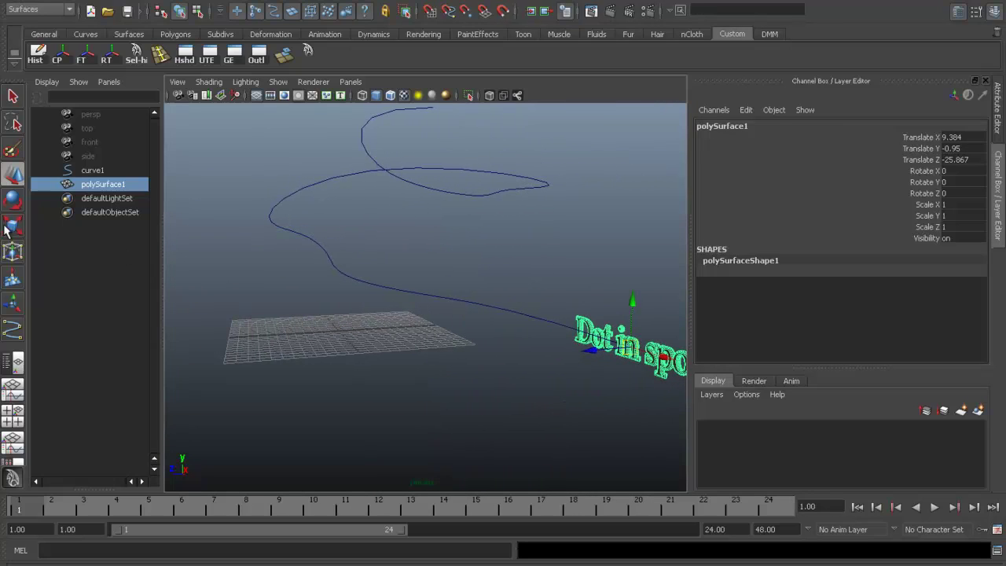
Rotate polySurface1 to Rotate Y 186.568 and select Translate X through Rotate Z in the Channel Box.
{"action": "left_click", "coordinate": [12, 200]}
{"action": "left_click_drag", "start_coordinate": [649, 364], "coordinate": [573, 353]}
{"action": "mouse_move", "coordinate": [645, 364]}
{"action": "left_mouse_down"}
{"action": "mouse_move", "coordinate": [553, 344]}
{"action": "mouse_move", "coordinate": [568, 386]}
{"action": "mouse_move", "coordinate": [499, 398]}
{"action": "mouse_move", "coordinate": [467, 388]}
{"action": "mouse_move", "coordinate": [561, 438]}
{"action": "mouse_move", "coordinate": [525, 355]}
{"action": "left_mouse_up"}
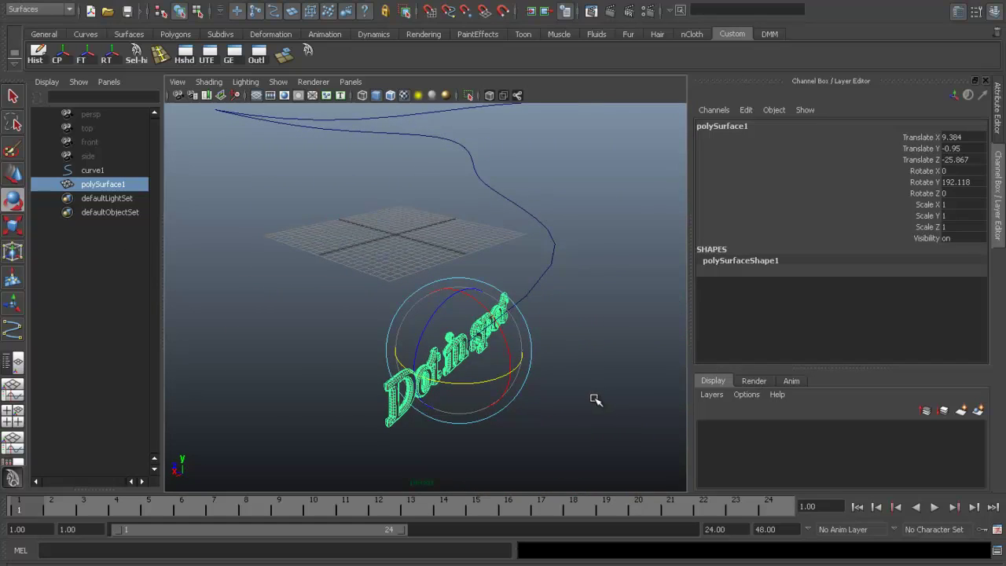
{"action": "left_click_drag", "start_coordinate": [595, 401], "coordinate": [584, 402]}
{"action": "left_click_drag", "start_coordinate": [558, 440], "coordinate": [490, 425], "text": "alt"}
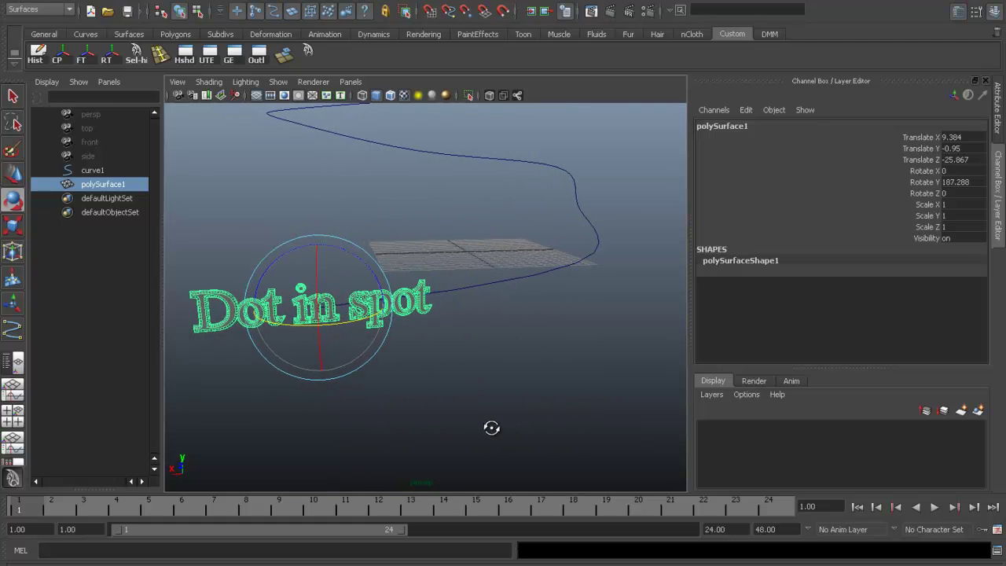
{"action": "middle_click_drag", "start_coordinate": [530, 415], "coordinate": [528, 415]}
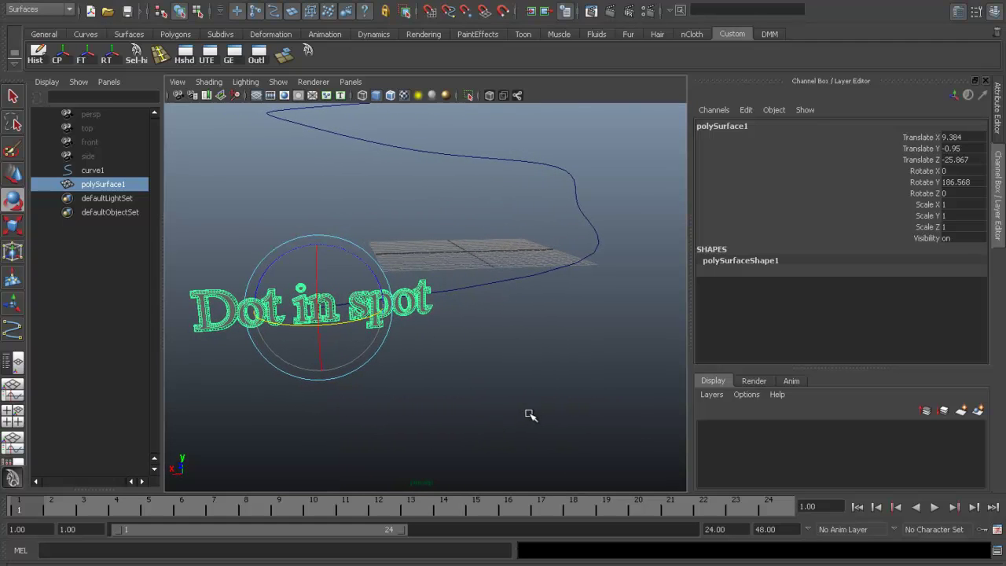
{"action": "left_click_drag", "start_coordinate": [538, 426], "coordinate": [458, 428], "text": "alt"}
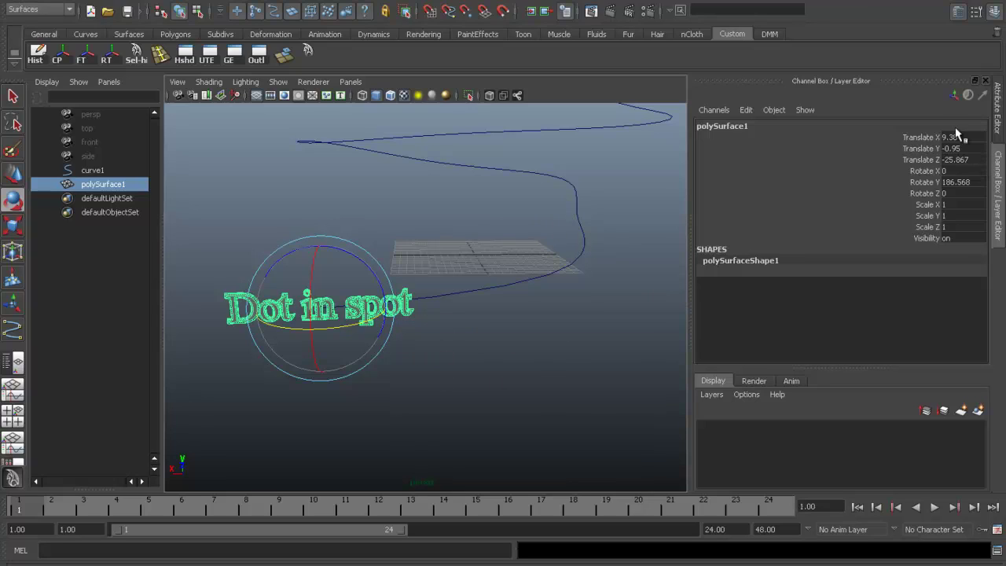
{"action": "left_click_drag", "start_coordinate": [920, 142], "coordinate": [922, 194]}
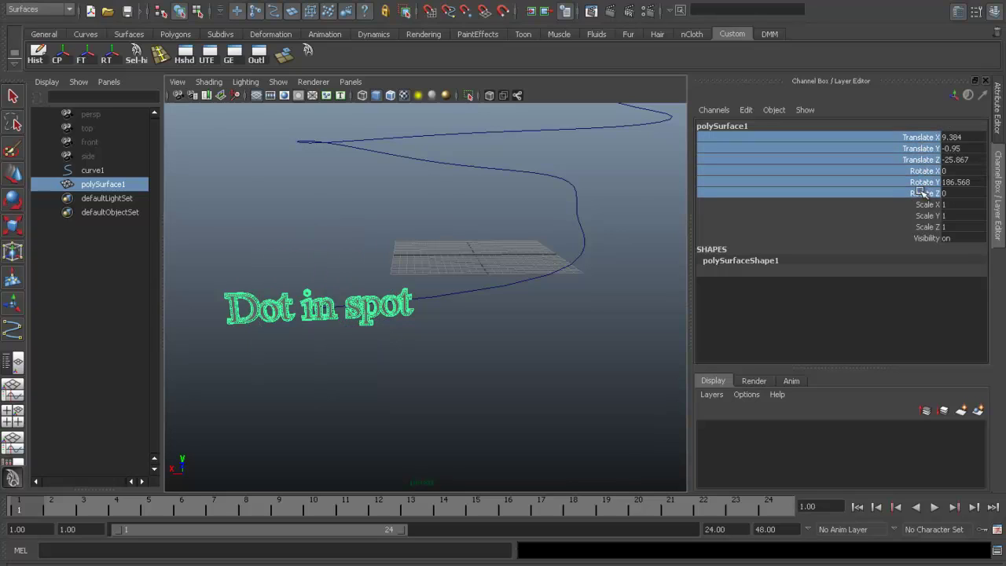
{"action": "left_click", "coordinate": [83, 55]}
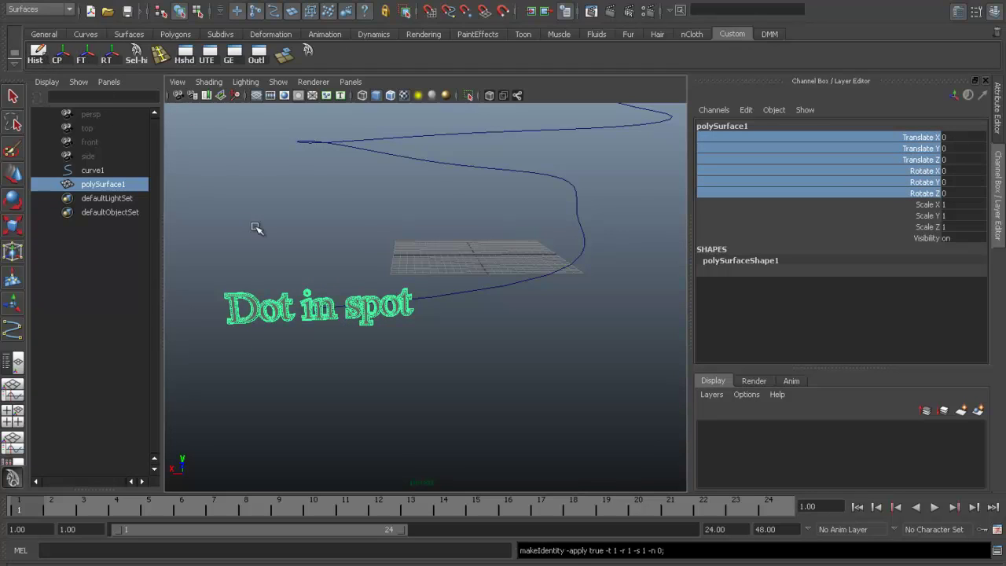
{"action": "left_click", "coordinate": [297, 209]}
{"action": "key", "text": "e"}
{"action": "left_click", "coordinate": [322, 306]}
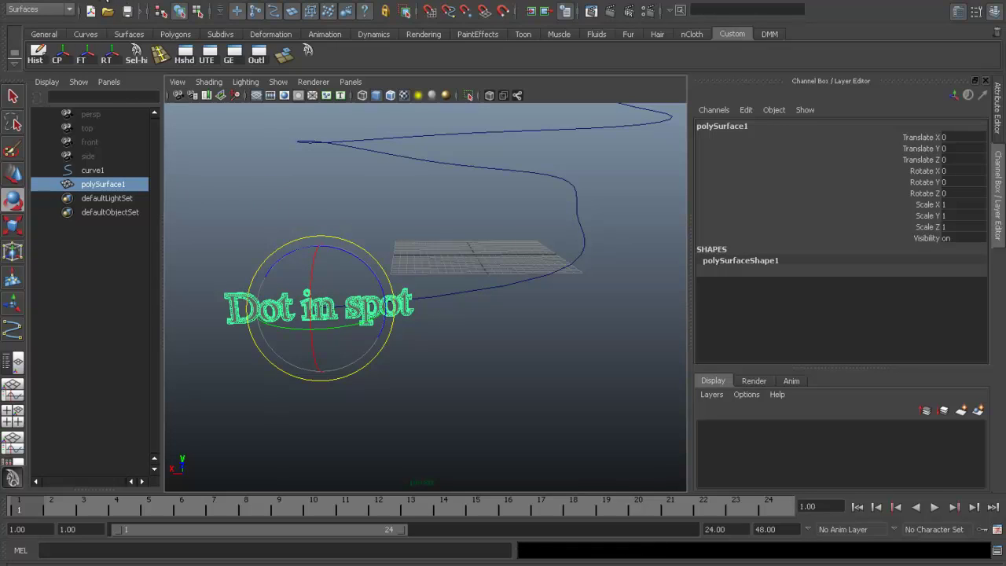
{"action": "left_click", "coordinate": [67, 4]}
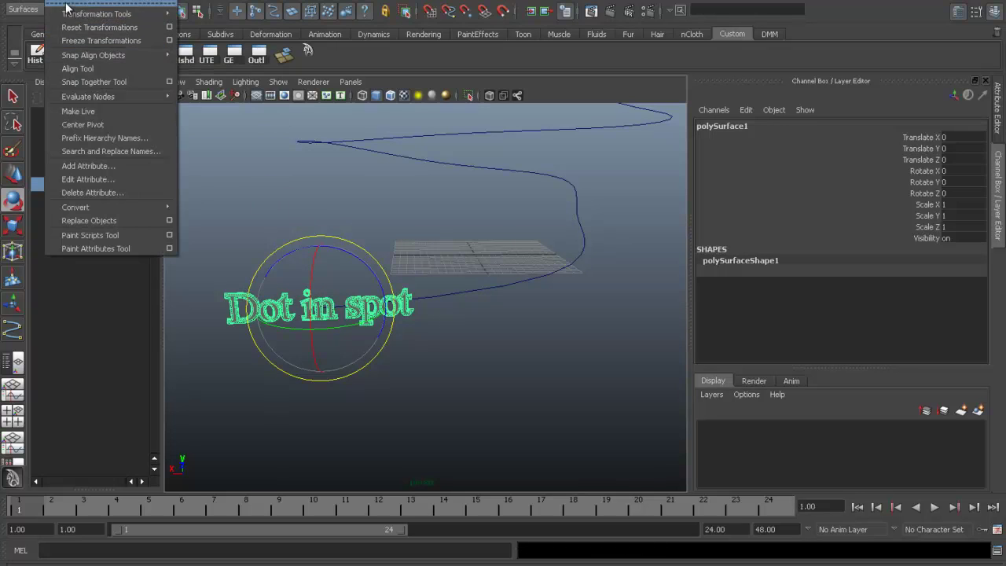
{"action": "left_click", "coordinate": [258, 160]}
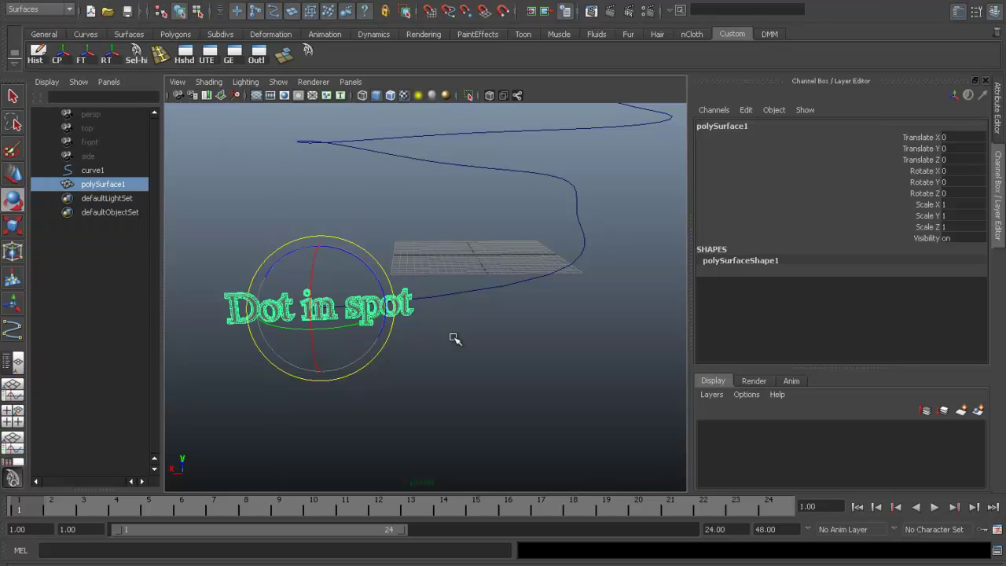
Select the curve with the text and switch the menu set to Animation.
{"action": "left_click", "coordinate": [542, 277], "text": "shift"}
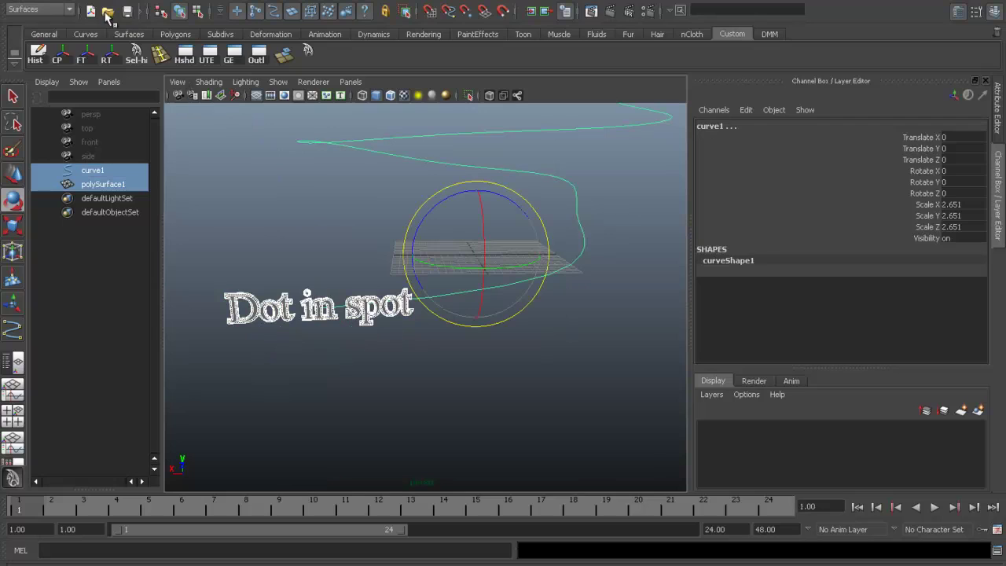
{"action": "left_click", "coordinate": [32, 10]}
{"action": "left_click", "coordinate": [31, 10]}
{"action": "left_click", "coordinate": [229, 2]}
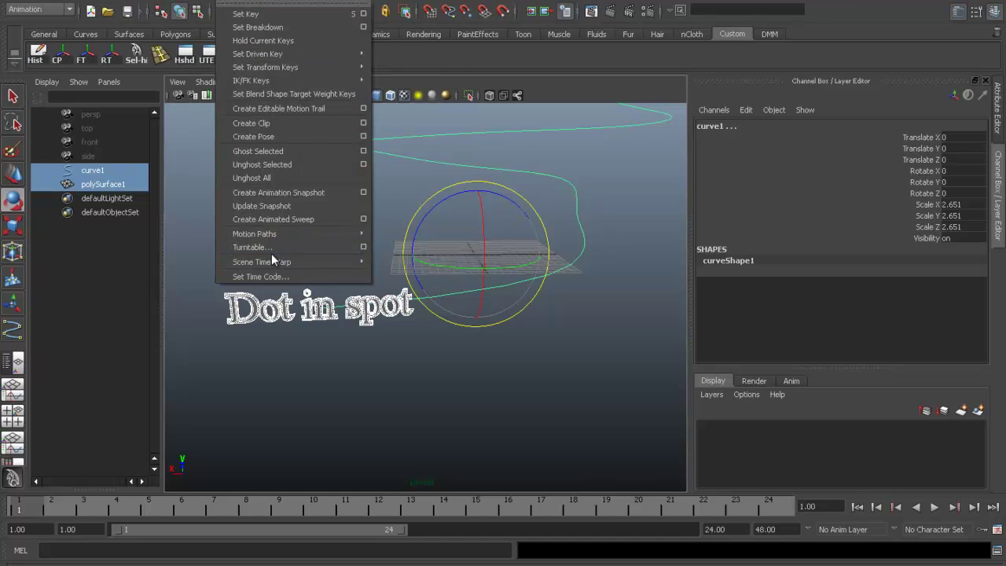
{"action": "mouse_move", "coordinate": [267, 233]}
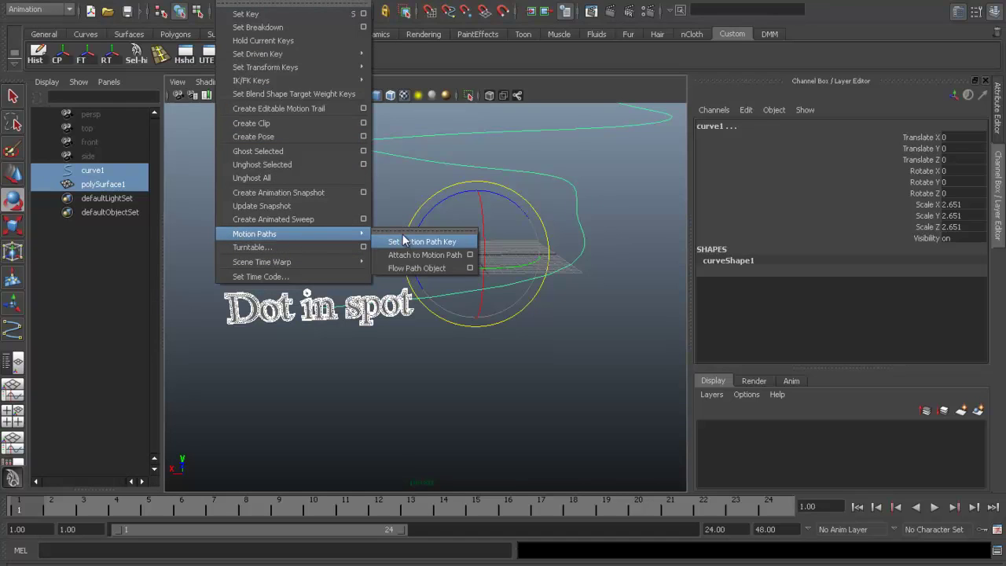
Tear off the Motion Paths menu as a floating panel and try Attach to Motion Path.
{"action": "left_click", "coordinate": [406, 231]}
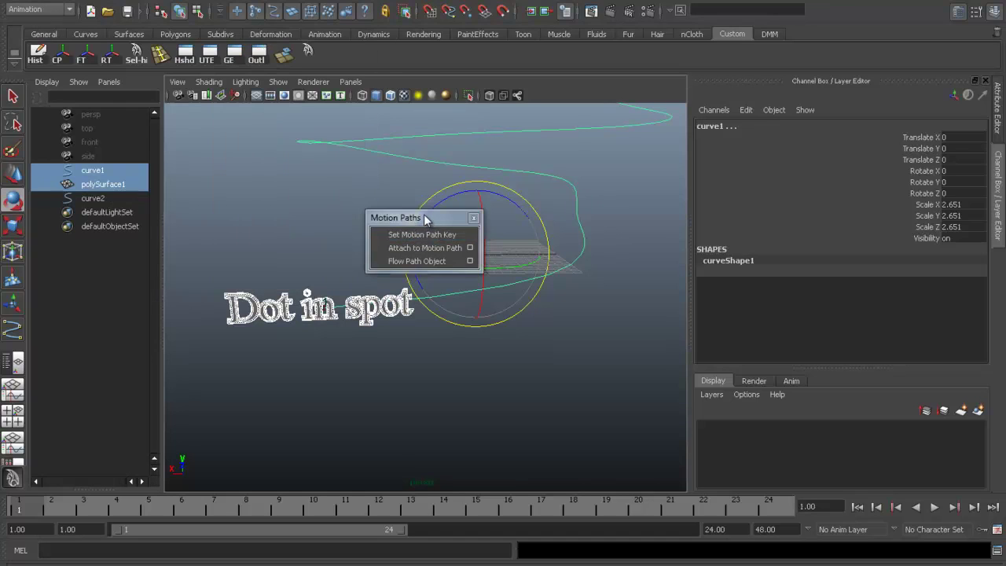
{"action": "left_click_drag", "start_coordinate": [422, 217], "coordinate": [635, 157]}
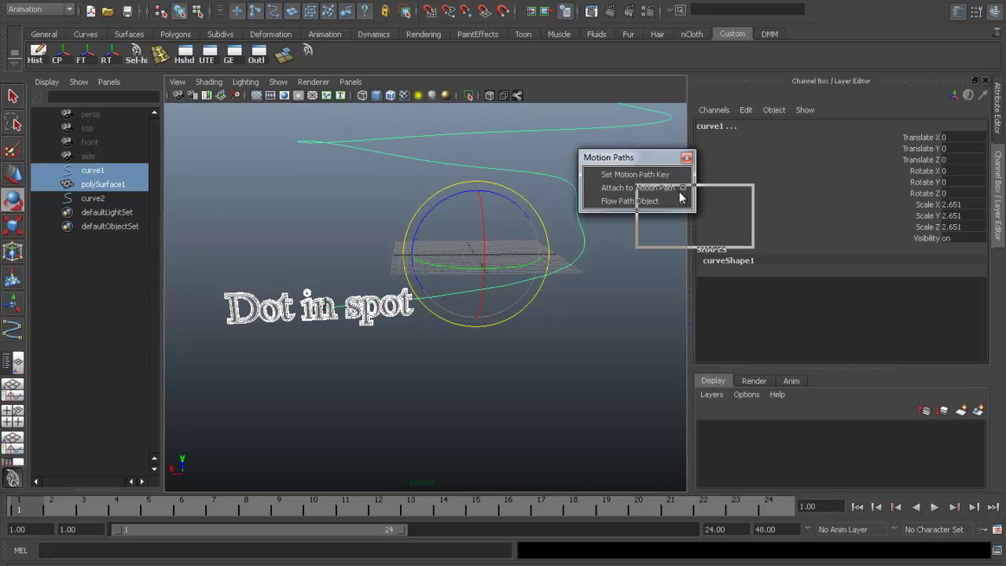
{"action": "left_click_drag", "start_coordinate": [625, 154], "coordinate": [682, 188]}
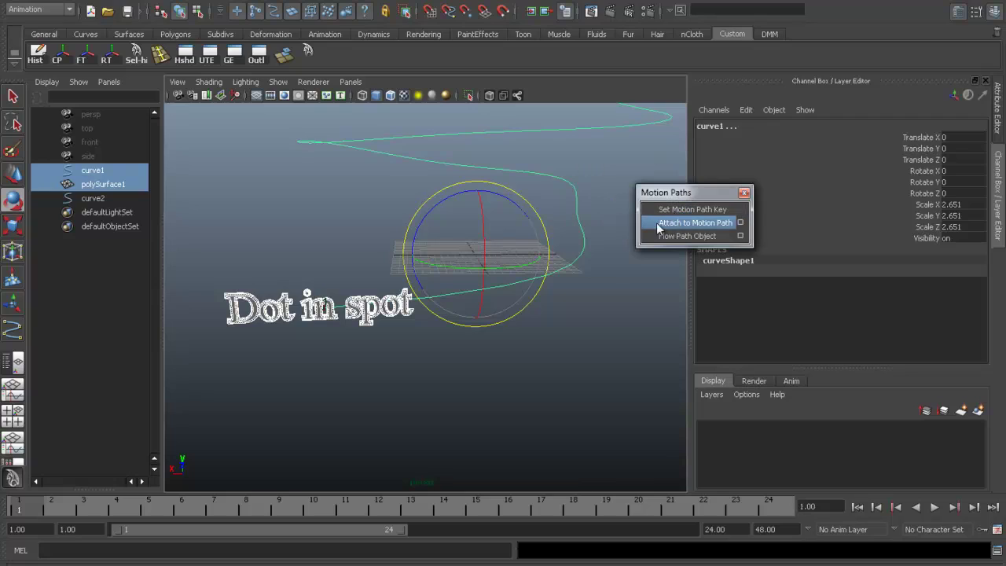
{"action": "left_click", "coordinate": [699, 222]}
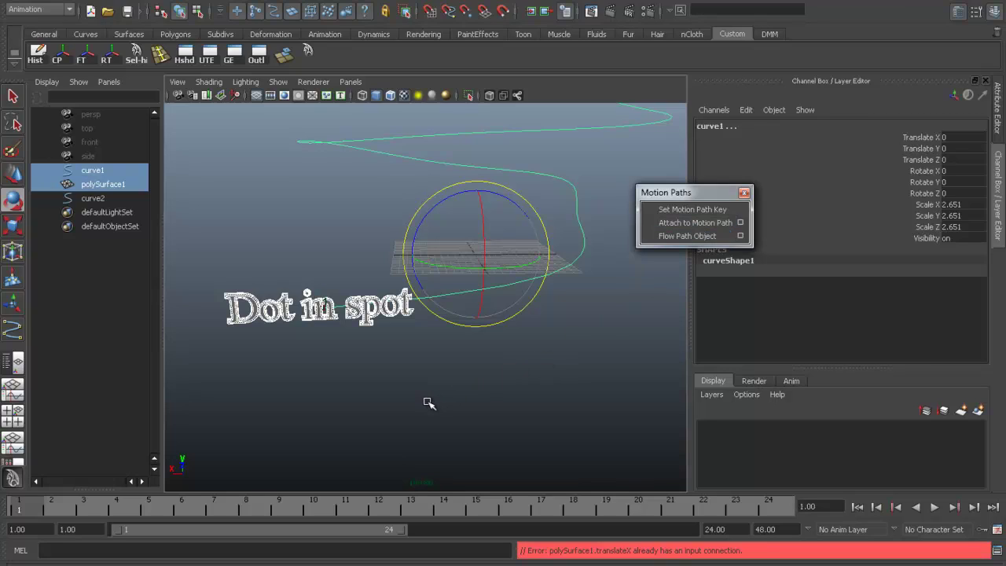
Center curve1's pivot, freeze its transforms and reset them so its scale reads 1.
{"action": "left_click", "coordinate": [557, 280]}
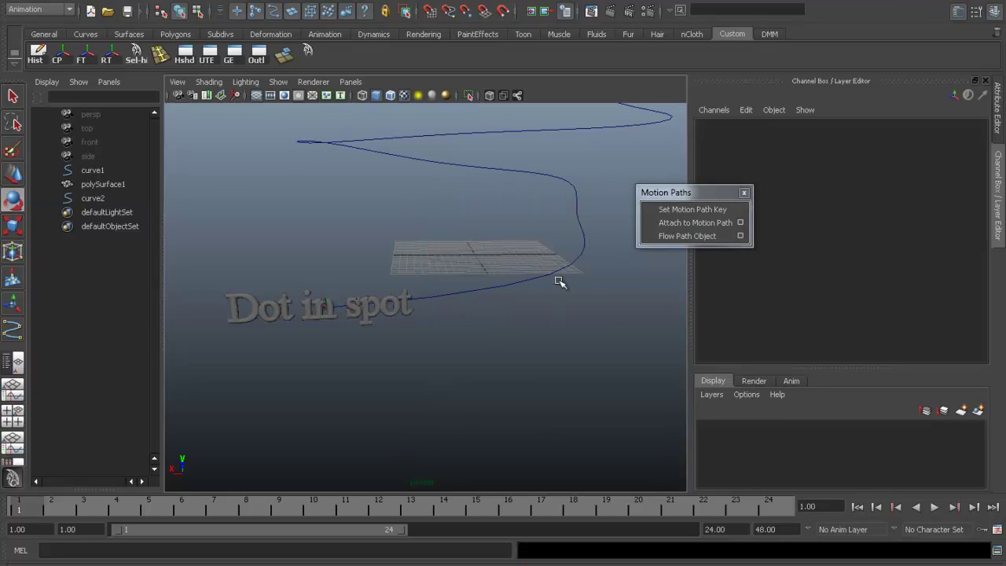
{"action": "left_click", "coordinate": [579, 279]}
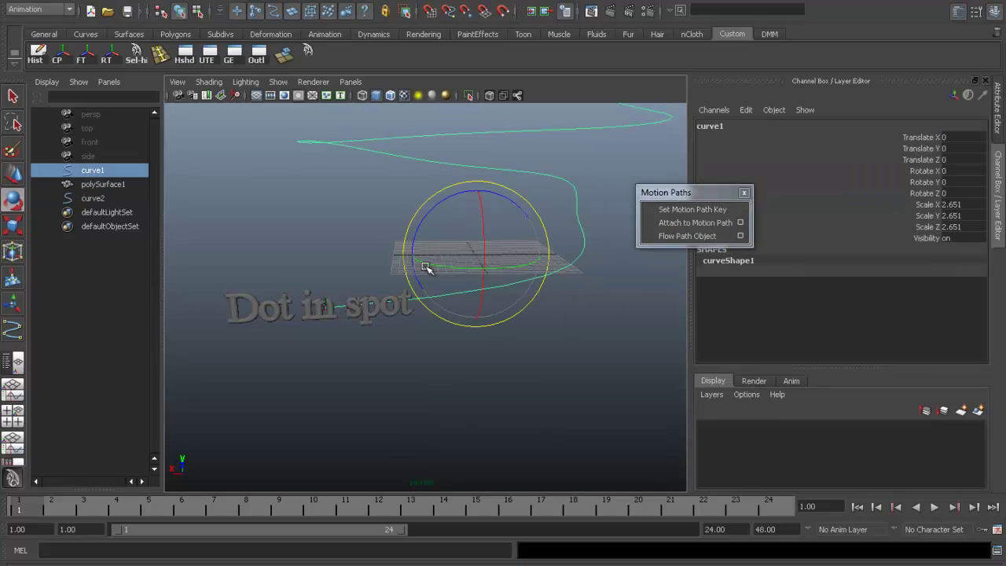
{"action": "left_click", "coordinate": [59, 61]}
{"action": "left_click", "coordinate": [80, 61]}
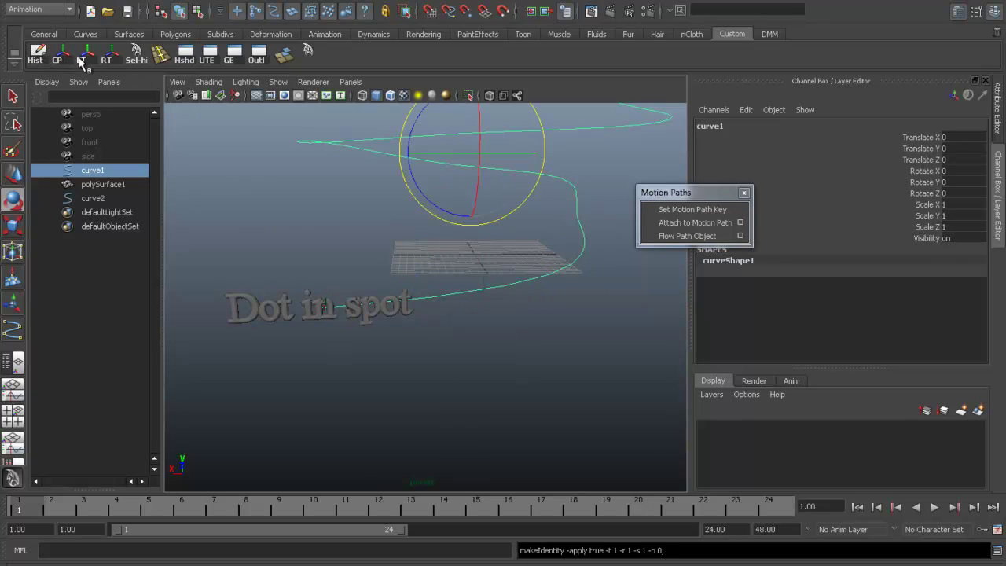
{"action": "left_click", "coordinate": [110, 61]}
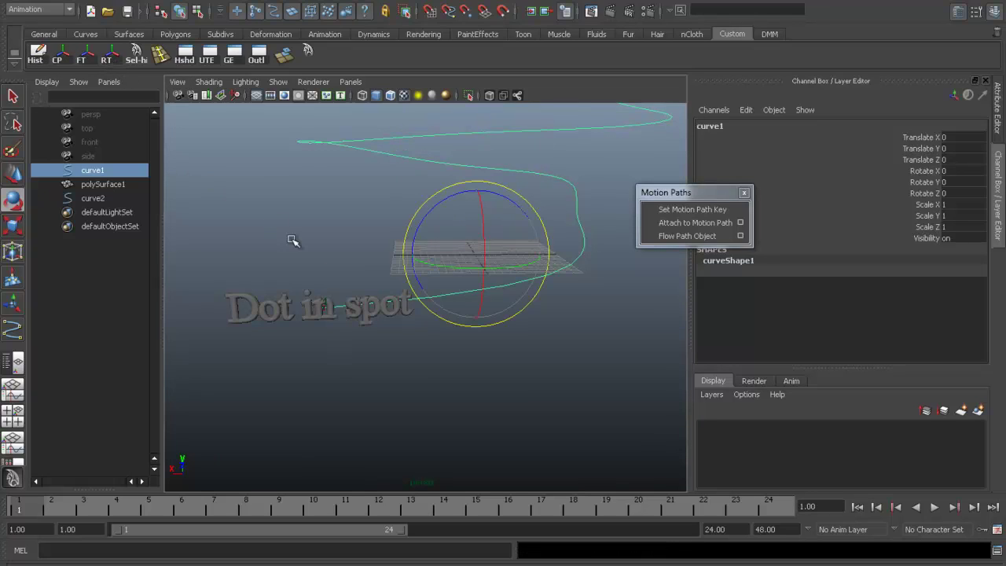
Attach the 'Dot in spot' text to curve1 with Attach to Motion Path, then select the text alone.
{"action": "left_click", "coordinate": [255, 312], "text": "shift"}
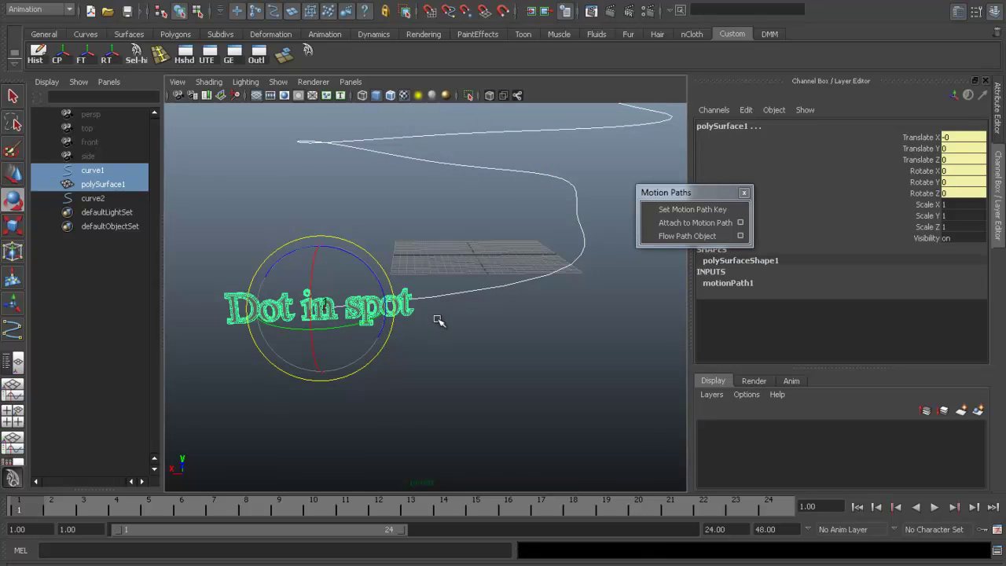
{"action": "left_click", "coordinate": [682, 223]}
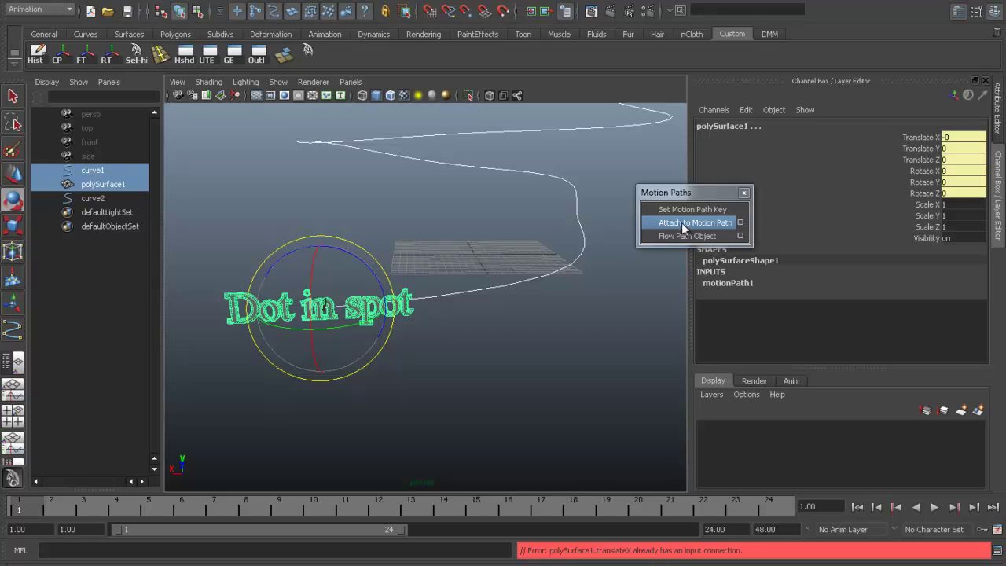
{"action": "left_click", "coordinate": [437, 358]}
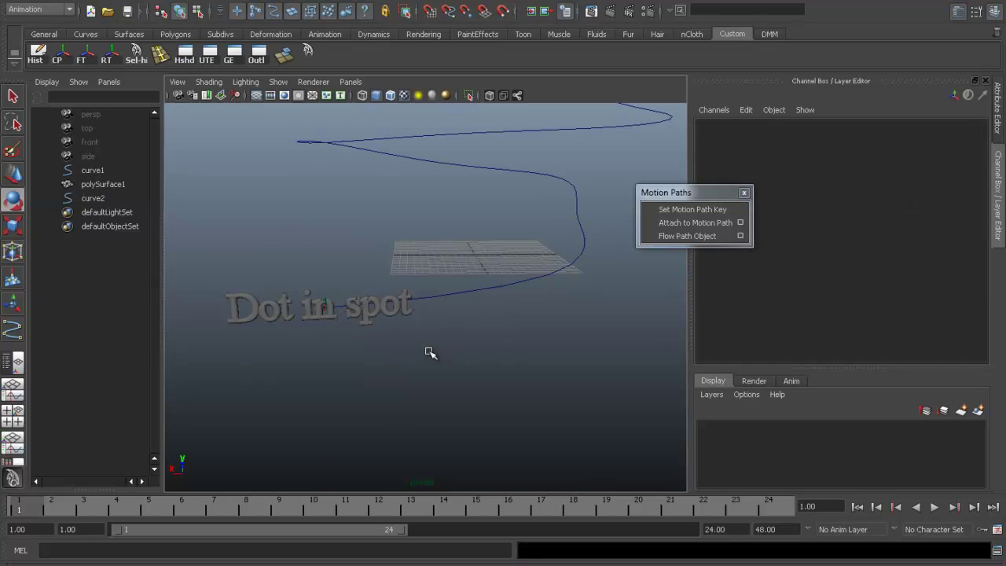
{"action": "left_click", "coordinate": [483, 290]}
{"action": "left_click", "coordinate": [265, 319], "text": "shift"}
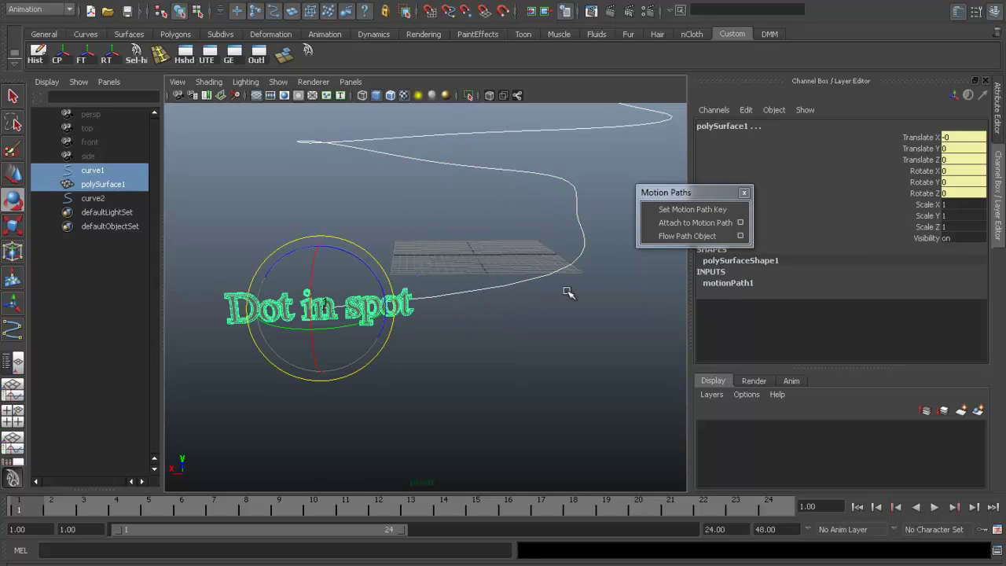
{"action": "left_click", "coordinate": [673, 224]}
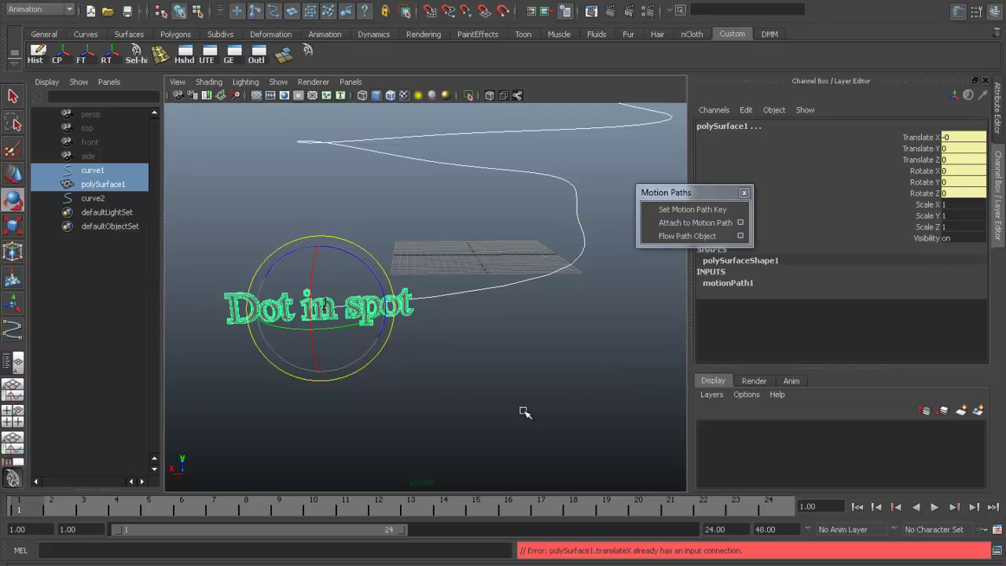
{"action": "left_click", "coordinate": [429, 397]}
{"action": "left_click", "coordinate": [361, 318]}
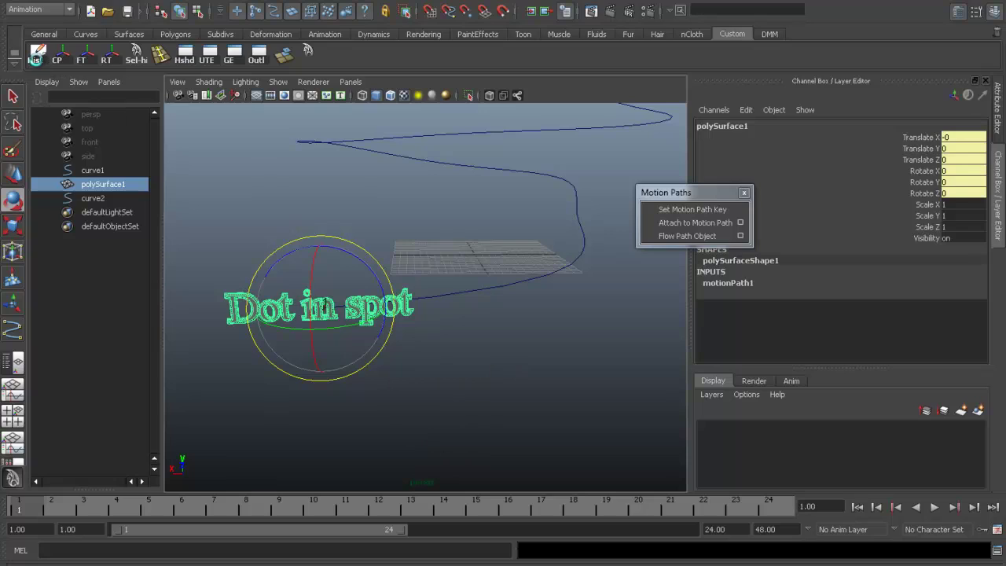
Break the text's translate and rotate connections, then freeze transforms so Translate Z reads 0.
{"action": "left_click", "coordinate": [81, 52]}
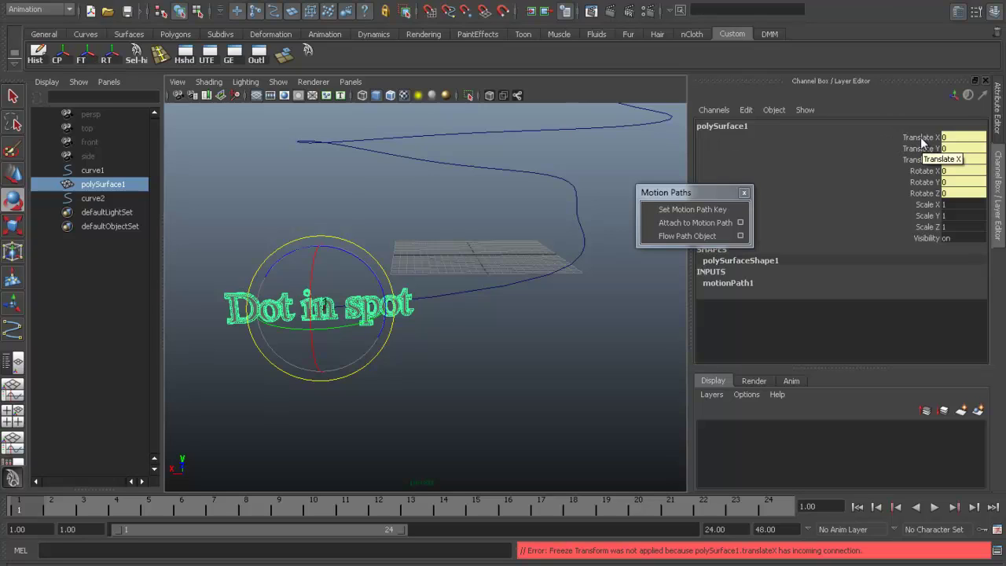
{"action": "left_click_drag", "start_coordinate": [922, 141], "coordinate": [925, 227]}
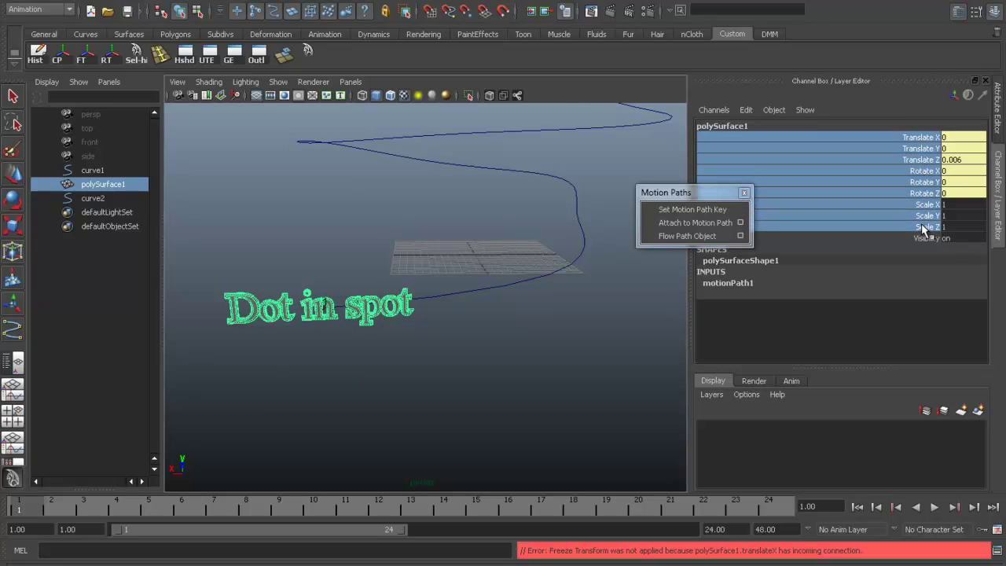
{"action": "right_click", "coordinate": [921, 200]}
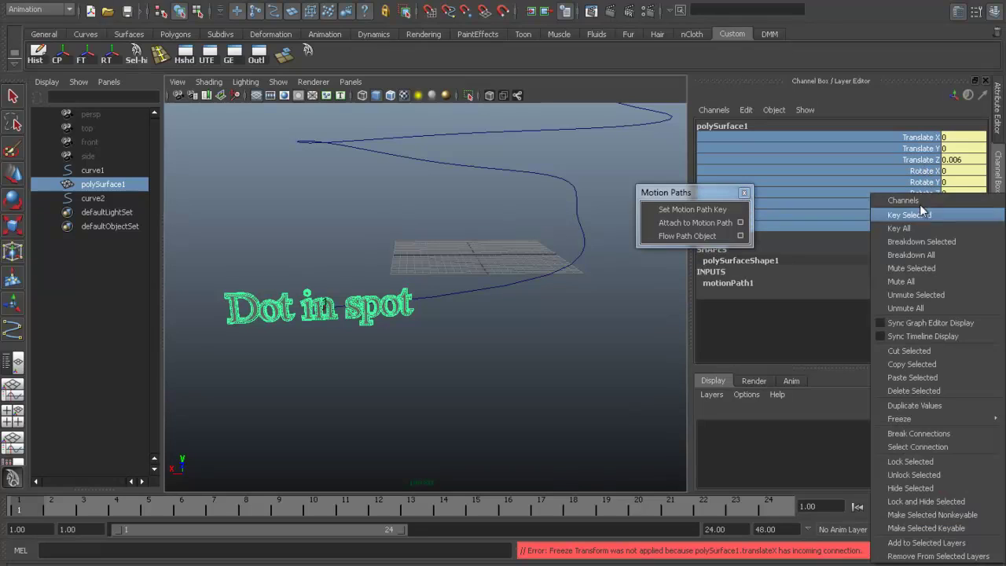
{"action": "left_click", "coordinate": [924, 434]}
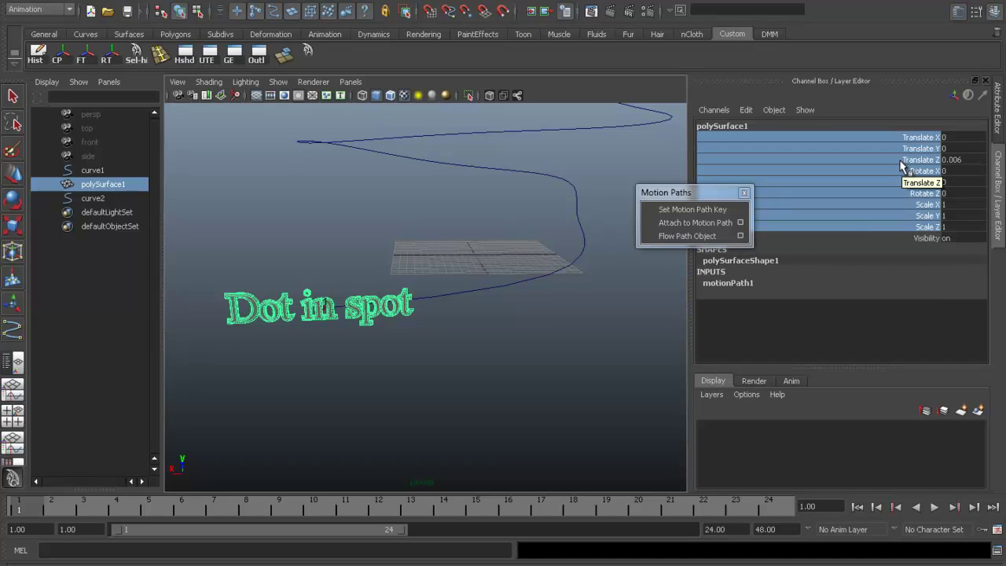
{"action": "left_click", "coordinate": [37, 54]}
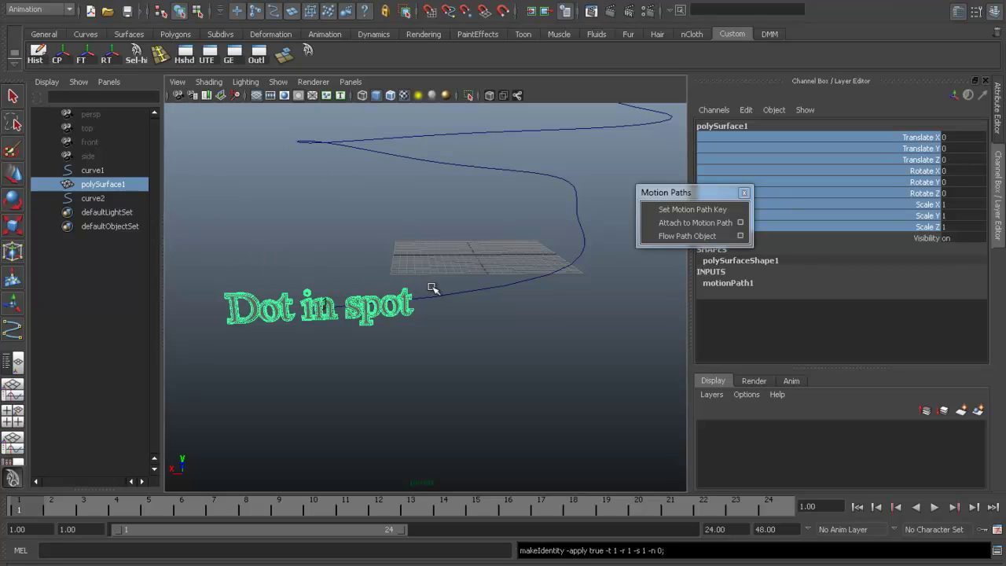
Select curve1 and curve2 in the Outliner, then deselect curve2 in the viewport.
{"action": "left_click", "coordinate": [91, 171]}
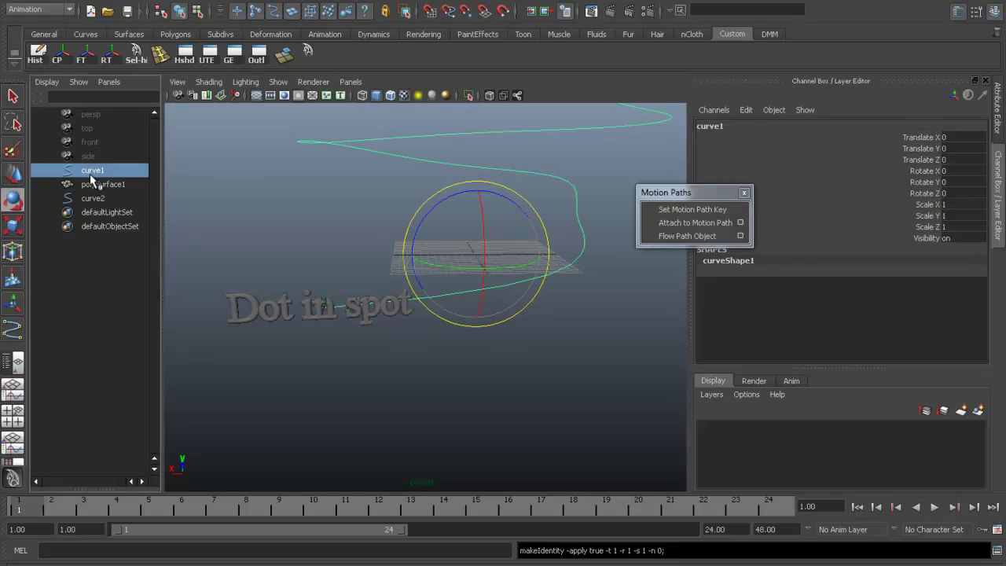
{"action": "left_click", "coordinate": [93, 199]}
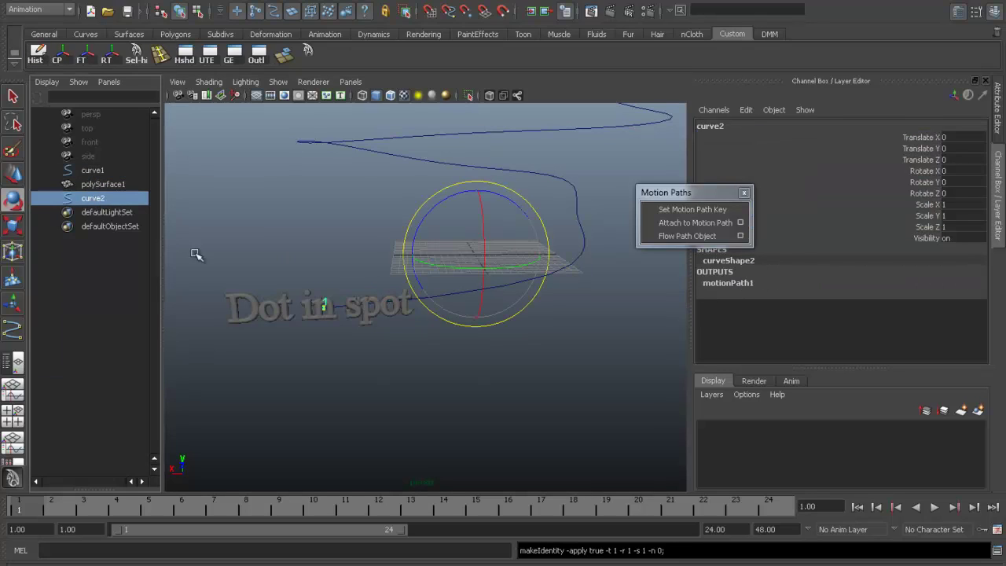
{"action": "scroll", "coordinate": [367, 346], "scroll_direction": "up", "scroll_amount": 2}
{"action": "scroll", "coordinate": [377, 347], "scroll_direction": "up", "scroll_amount": 10}
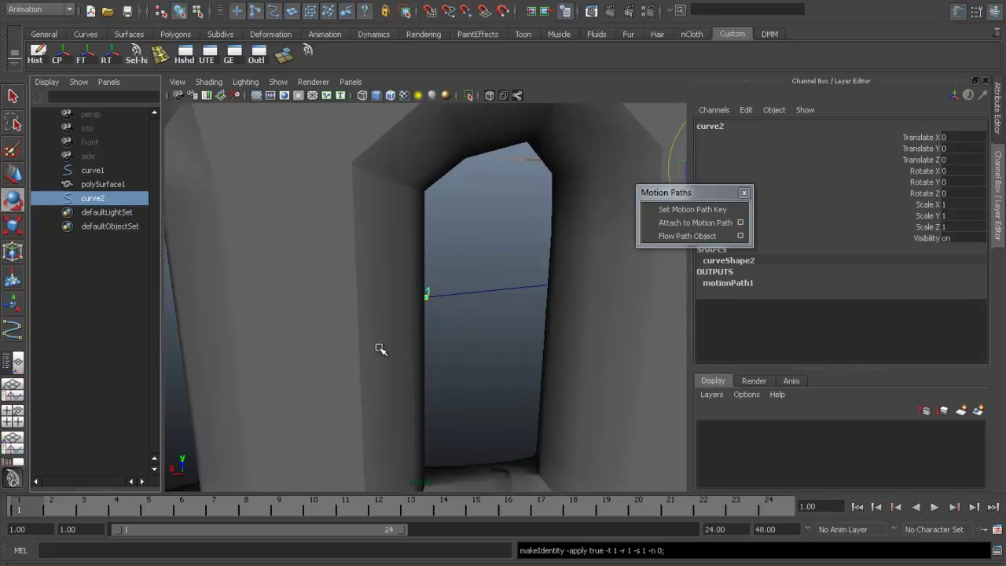
{"action": "mouse_move", "coordinate": [382, 348]}
{"action": "left_mouse_down", "text": "alt"}
{"action": "mouse_move", "coordinate": [409, 332]}
{"action": "mouse_move", "coordinate": [400, 317]}
{"action": "mouse_move", "coordinate": [438, 321]}
{"action": "mouse_move", "coordinate": [487, 356]}
{"action": "left_mouse_up", "text": "alt"}
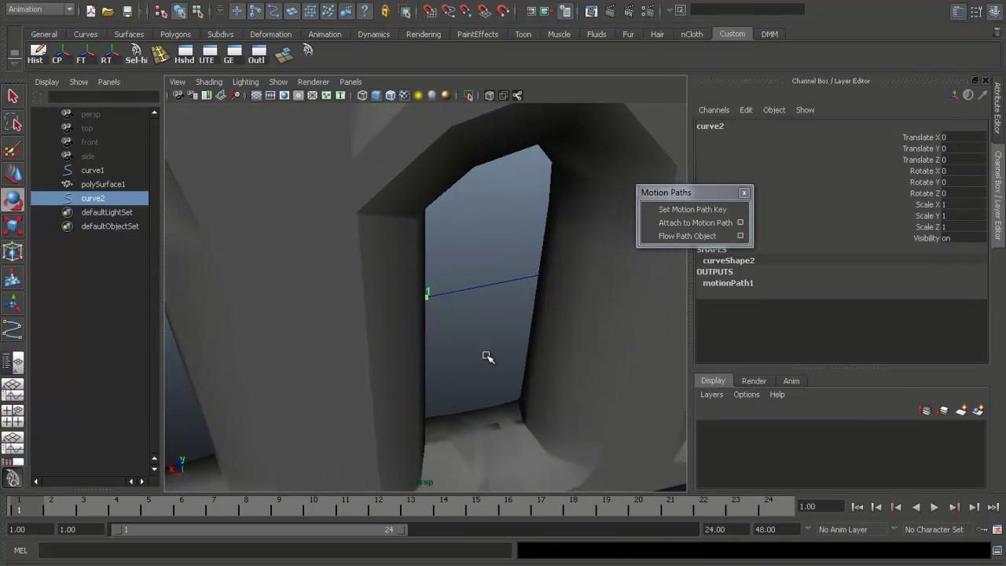
{"action": "left_click", "coordinate": [487, 357]}
Select the Dot in spot text and marquee-add curve1 to the selection.
{"action": "mouse_move", "coordinate": [514, 353]}
{"action": "right_mouse_down", "text": "alt"}
{"action": "mouse_move", "coordinate": [267, 251]}
{"action": "mouse_move", "coordinate": [185, 240]}
{"action": "mouse_move", "coordinate": [446, 332]}
{"action": "right_mouse_up", "text": "alt"}
{"action": "mouse_move", "coordinate": [446, 332]}
{"action": "left_mouse_down", "text": "alt"}
{"action": "mouse_move", "coordinate": [407, 312]}
{"action": "mouse_move", "coordinate": [451, 370]}
{"action": "mouse_move", "coordinate": [424, 389]}
{"action": "left_mouse_up", "text": "alt"}
{"action": "left_click", "coordinate": [406, 312]}
{"action": "left_click_drag", "start_coordinate": [550, 264], "coordinate": [581, 326], "text": "shift"}
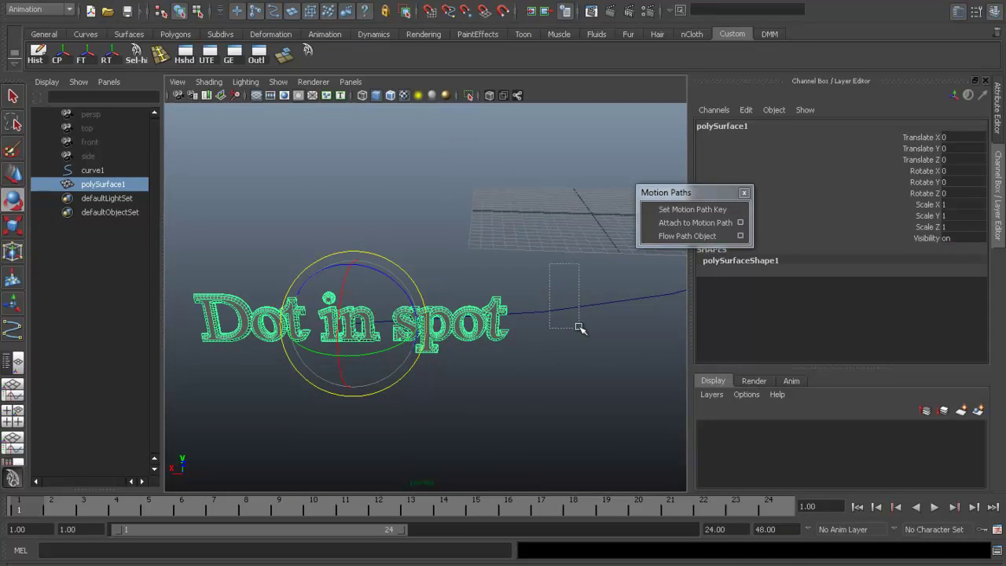
{"action": "left_click", "coordinate": [715, 222]}
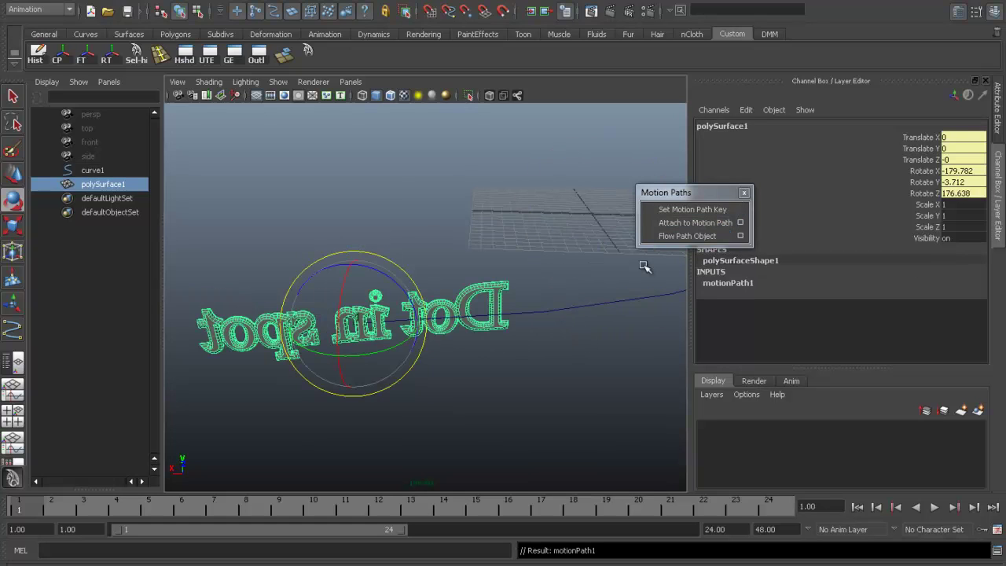
{"action": "mouse_move", "coordinate": [540, 393]}
{"action": "left_mouse_down", "text": "alt"}
{"action": "mouse_move", "coordinate": [368, 344]}
{"action": "mouse_move", "coordinate": [483, 386]}
{"action": "mouse_move", "coordinate": [631, 376]}
{"action": "left_mouse_up", "text": "alt"}
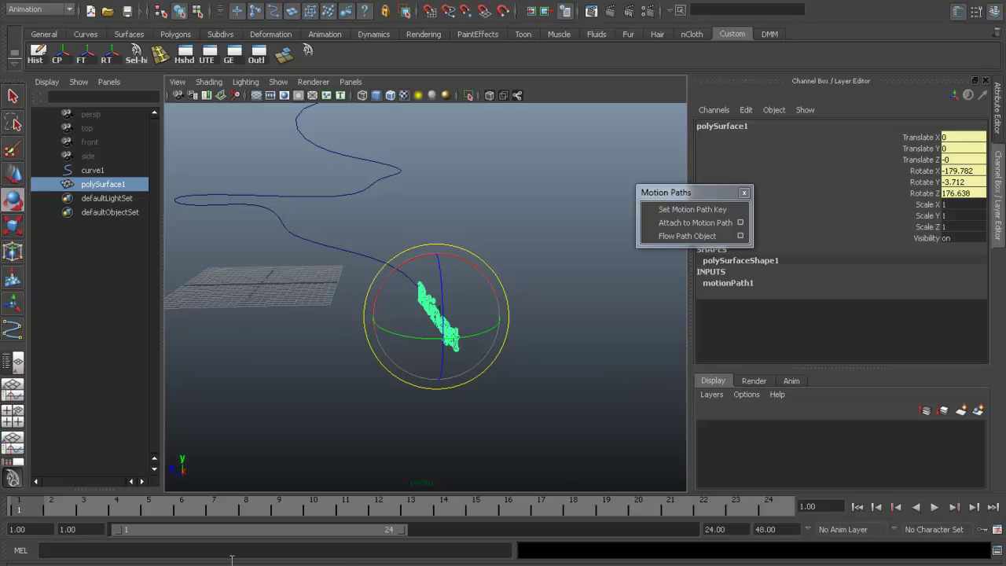
{"action": "left_click_drag", "start_coordinate": [43, 518], "coordinate": [565, 513]}
{"action": "key", "text": "e"}
{"action": "mouse_move", "coordinate": [404, 309]}
{"action": "left_mouse_down", "text": "alt"}
{"action": "mouse_move", "coordinate": [332, 276]}
{"action": "mouse_move", "coordinate": [210, 272]}
{"action": "mouse_move", "coordinate": [584, 281]}
{"action": "mouse_move", "coordinate": [416, 344]}
{"action": "left_mouse_up", "text": "alt"}
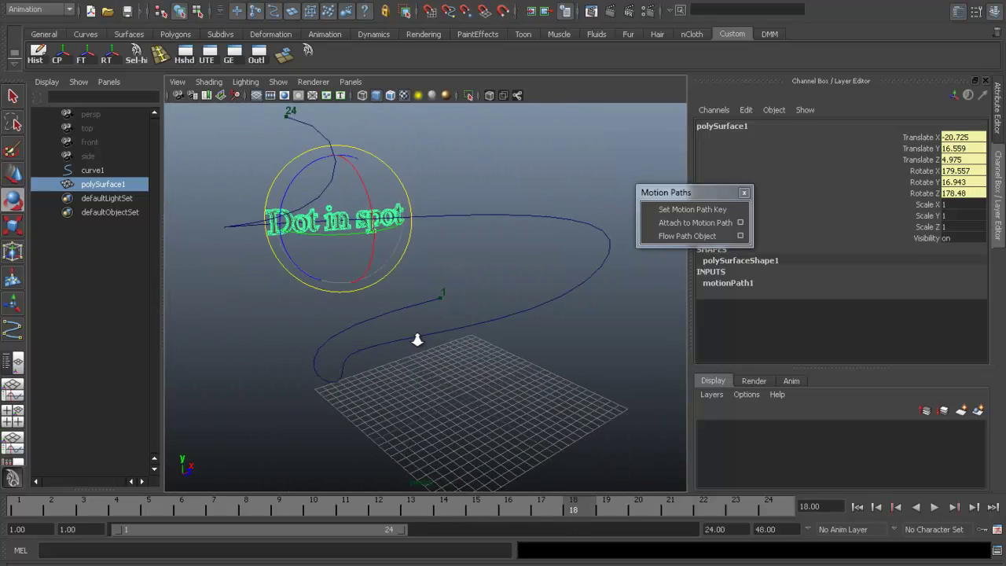
{"action": "middle_click_drag", "start_coordinate": [416, 343], "coordinate": [417, 332], "text": "alt"}
{"action": "left_click_drag", "start_coordinate": [578, 511], "coordinate": [742, 510]}
{"action": "mouse_move", "coordinate": [490, 397]}
{"action": "left_mouse_down", "text": "alt"}
{"action": "mouse_move", "coordinate": [353, 350]}
{"action": "mouse_move", "coordinate": [270, 350]}
{"action": "mouse_move", "coordinate": [331, 288]}
{"action": "mouse_move", "coordinate": [338, 333]}
{"action": "mouse_move", "coordinate": [367, 367]}
{"action": "mouse_move", "coordinate": [330, 325]}
{"action": "mouse_move", "coordinate": [353, 309]}
{"action": "left_mouse_up", "text": "alt"}
{"action": "left_click_drag", "start_coordinate": [727, 507], "coordinate": [696, 508]}
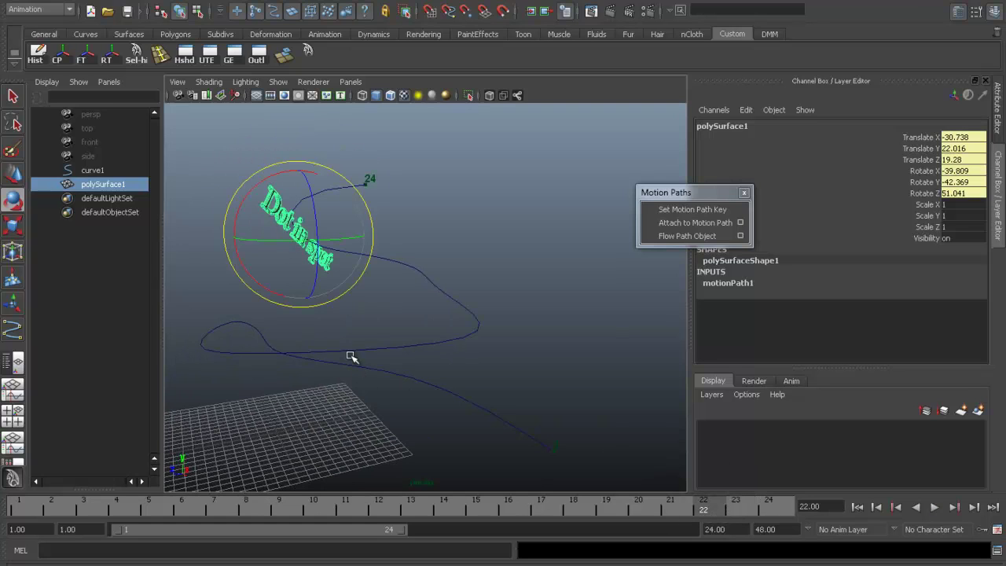
{"action": "mouse_move", "coordinate": [353, 355]}
{"action": "left_mouse_down", "text": "alt"}
{"action": "mouse_move", "coordinate": [592, 427]}
{"action": "mouse_move", "coordinate": [643, 427]}
{"action": "mouse_move", "coordinate": [649, 411]}
{"action": "mouse_move", "coordinate": [617, 400]}
{"action": "mouse_move", "coordinate": [521, 398]}
{"action": "mouse_move", "coordinate": [552, 400]}
{"action": "left_mouse_up", "text": "alt"}
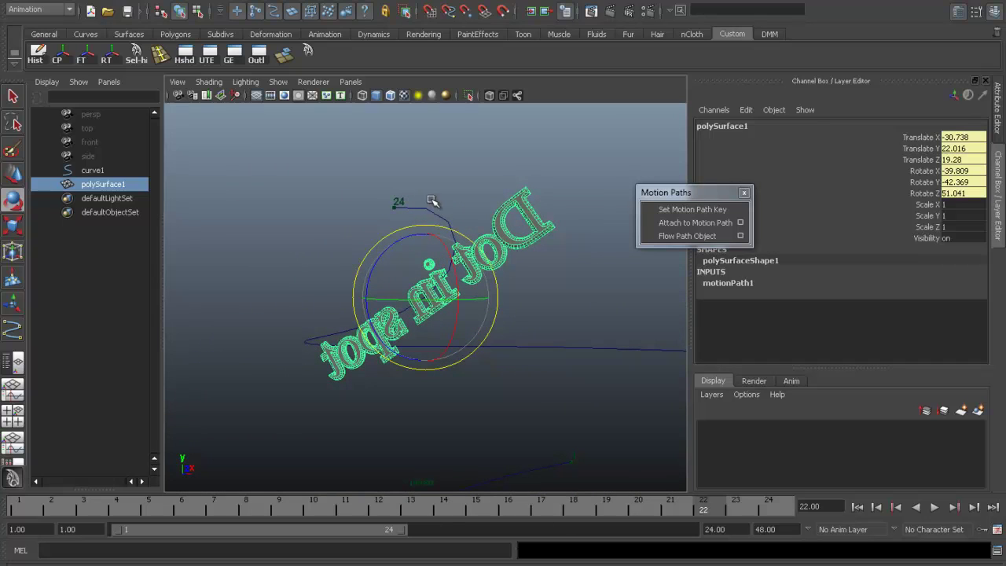
{"action": "left_click_drag", "start_coordinate": [435, 409], "coordinate": [462, 437], "text": "alt"}
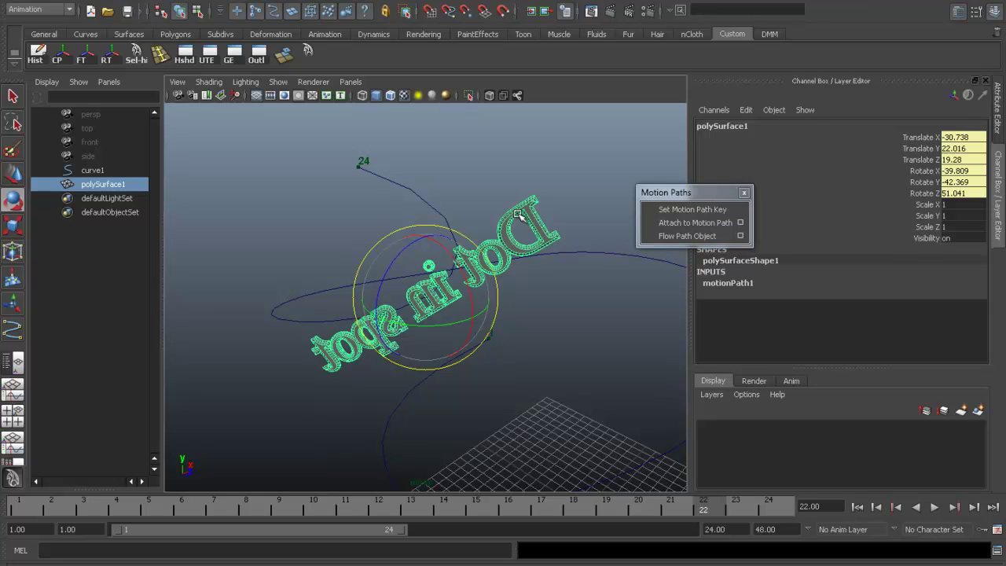
Apply Flow Path Object so the text bends along curve1 in a lattice, then play from frame 1.
{"action": "left_click", "coordinate": [689, 238]}
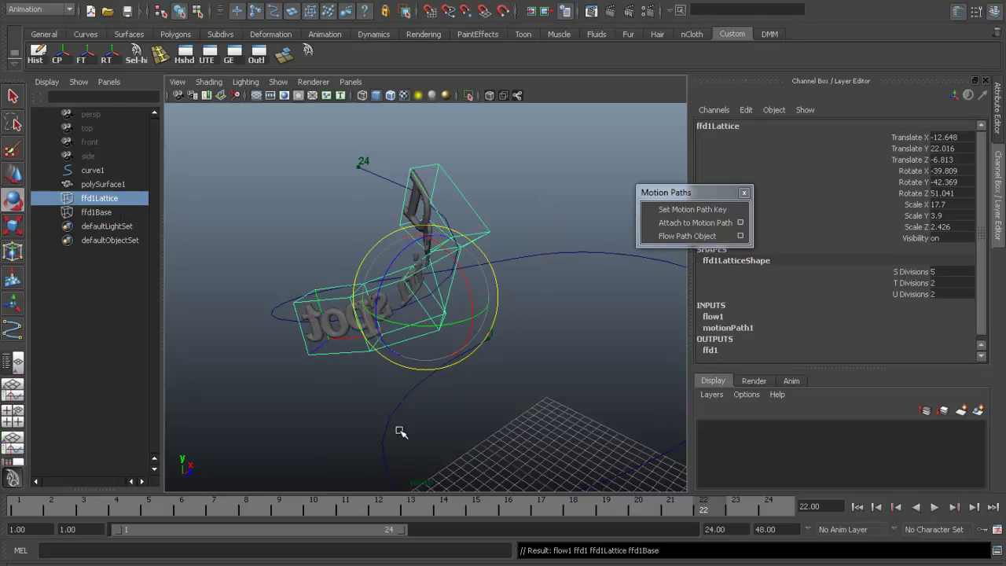
{"action": "mouse_move", "coordinate": [400, 432]}
{"action": "left_mouse_down", "text": "alt"}
{"action": "mouse_move", "coordinate": [561, 434]}
{"action": "mouse_move", "coordinate": [334, 346]}
{"action": "left_mouse_up", "text": "alt"}
{"action": "left_click", "coordinate": [24, 506]}
{"action": "key", "text": "alt+v"}
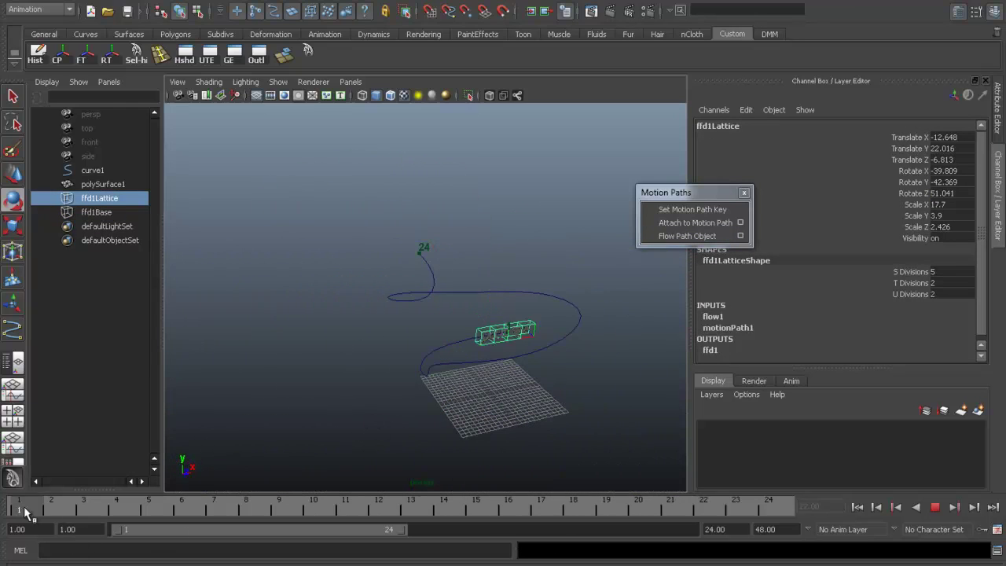
Scrub to frame 10 and back, then replay to watch the lattice follow the curve.
{"action": "left_click_drag", "start_coordinate": [29, 511], "coordinate": [318, 507]}
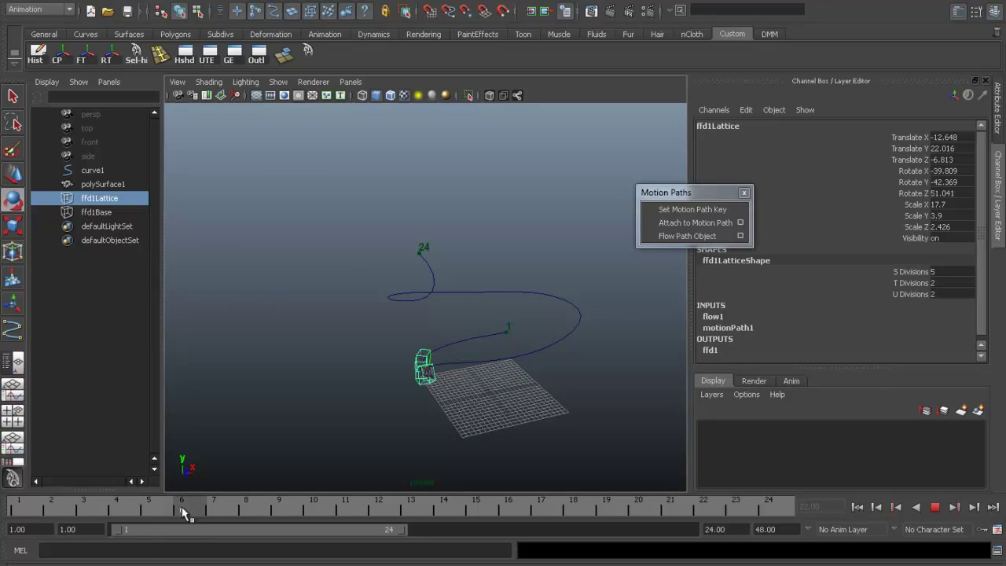
{"action": "key", "text": "e"}
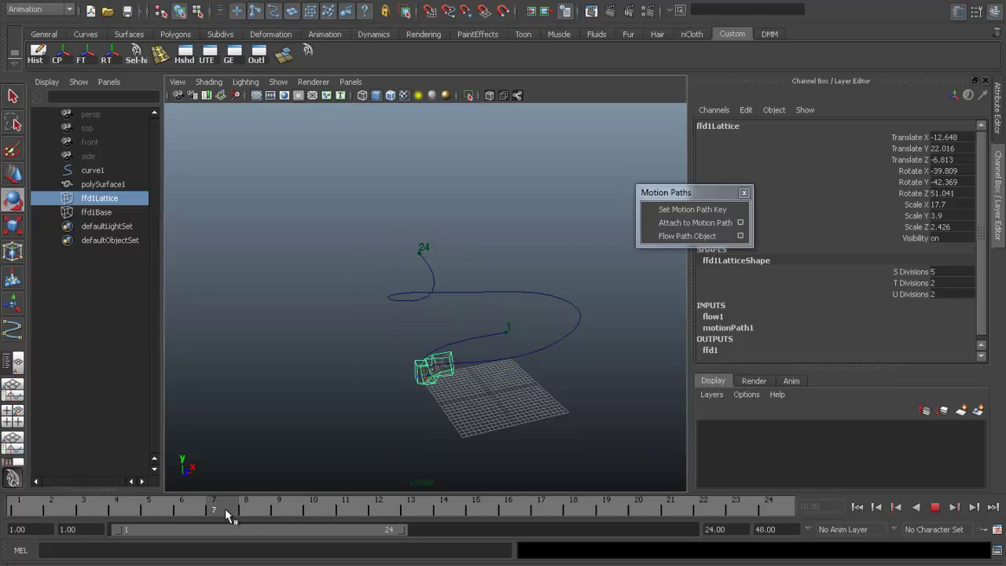
{"action": "left_click_drag", "start_coordinate": [319, 507], "coordinate": [41, 510]}
{"action": "key", "text": "alt+v"}
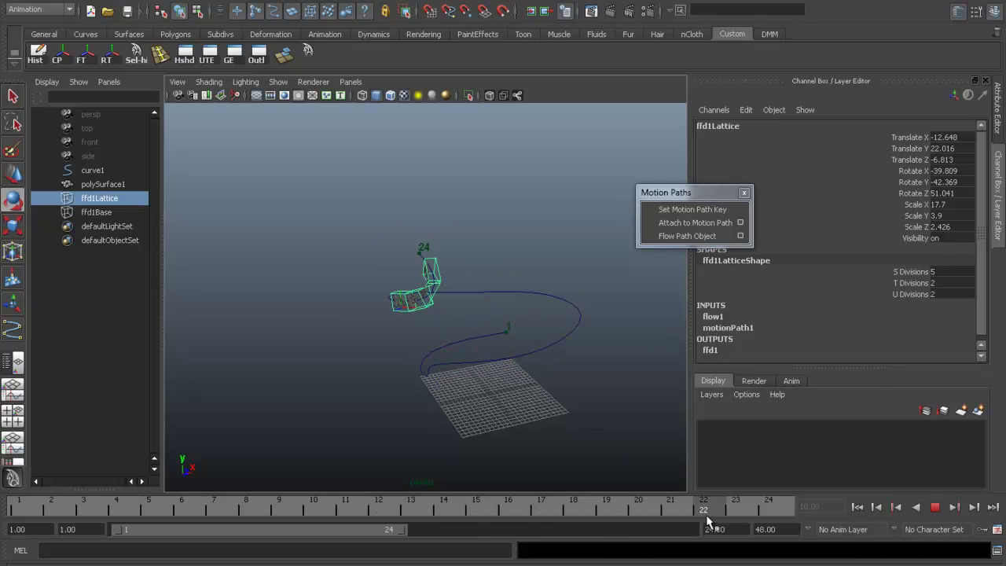
{"action": "key", "text": "alt+shift+v"}
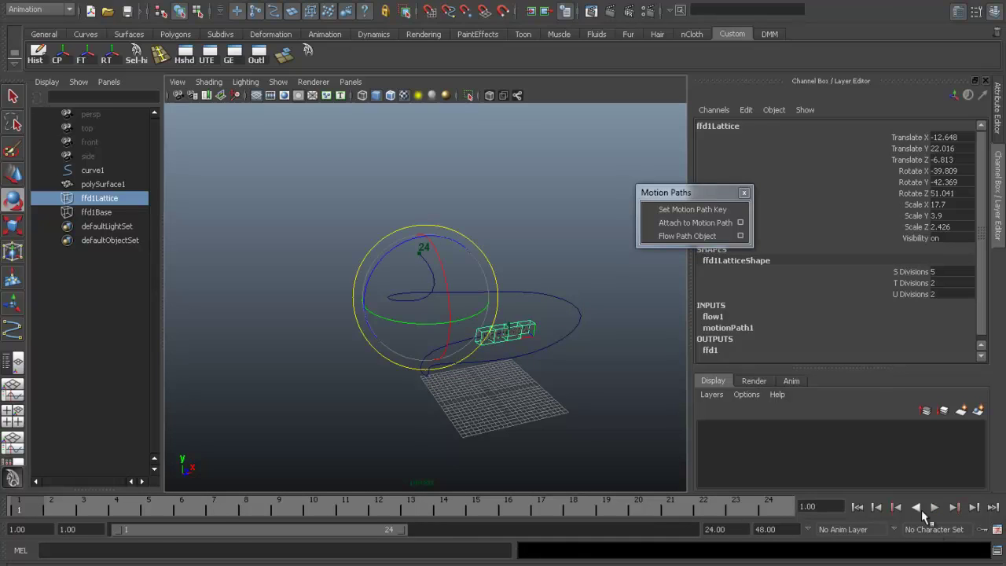
{"action": "key", "text": "alt+v"}
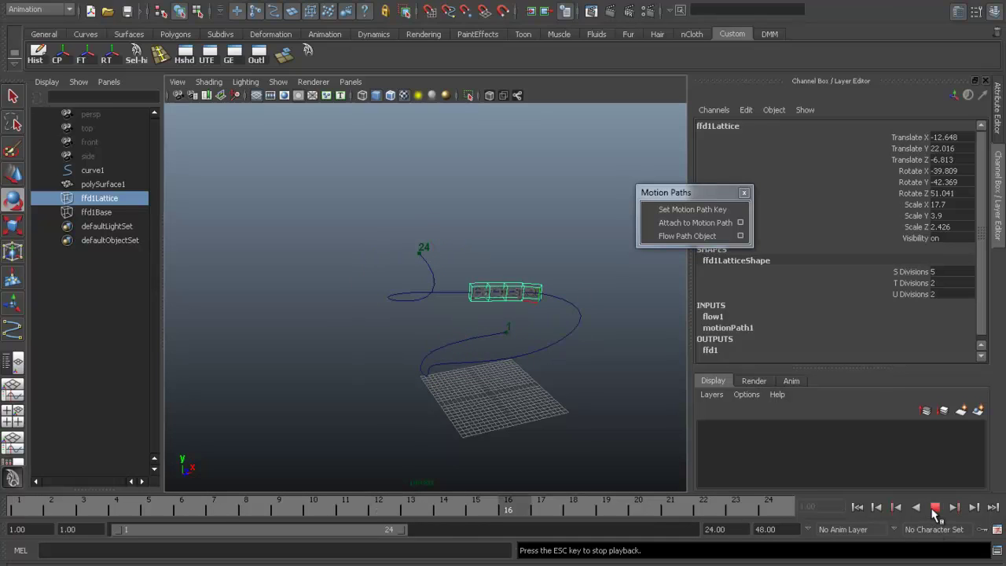
{"action": "mouse_move", "coordinate": [617, 442]}
{"action": "left_mouse_down", "text": "alt"}
{"action": "mouse_move", "coordinate": [555, 420]}
{"action": "mouse_move", "coordinate": [577, 401]}
{"action": "mouse_move", "coordinate": [479, 353]}
{"action": "mouse_move", "coordinate": [512, 386]}
{"action": "left_mouse_up", "text": "alt"}
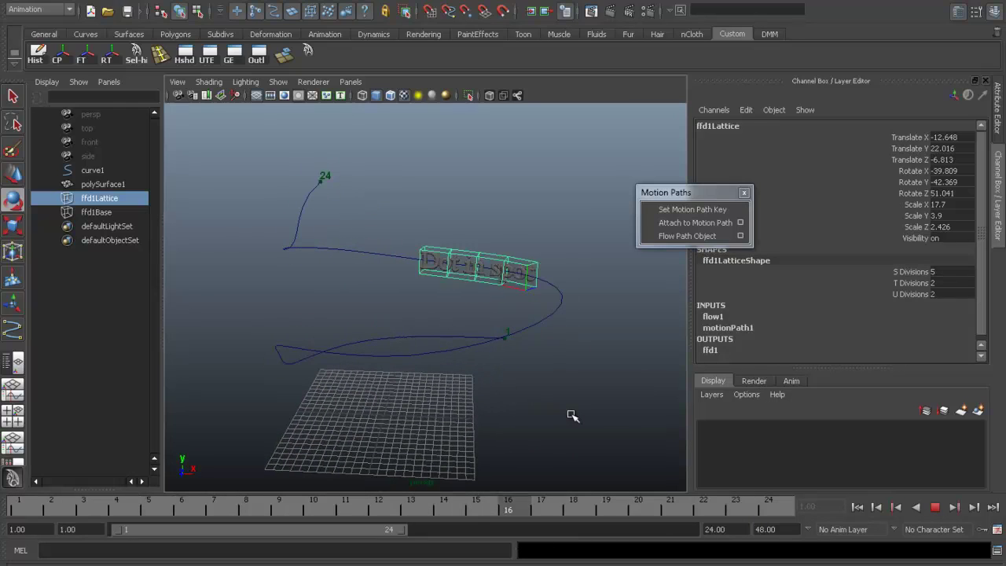
Rewind to frame 1 and extend the playback range and animation end time to frame 80.
{"action": "left_click", "coordinate": [934, 507]}
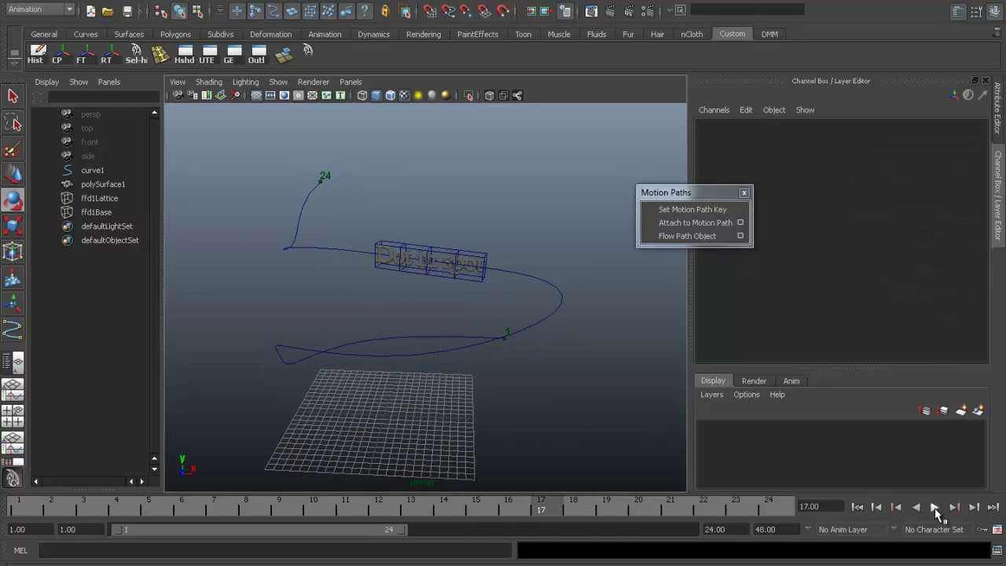
{"action": "left_click_drag", "start_coordinate": [530, 515], "coordinate": [2, 515]}
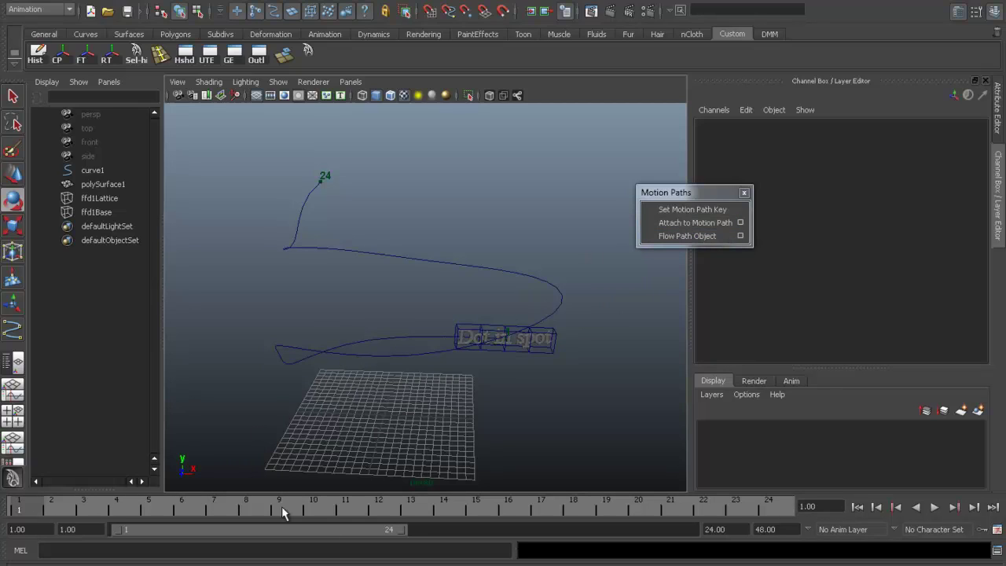
{"action": "left_click_drag", "start_coordinate": [403, 533], "coordinate": [749, 535]}
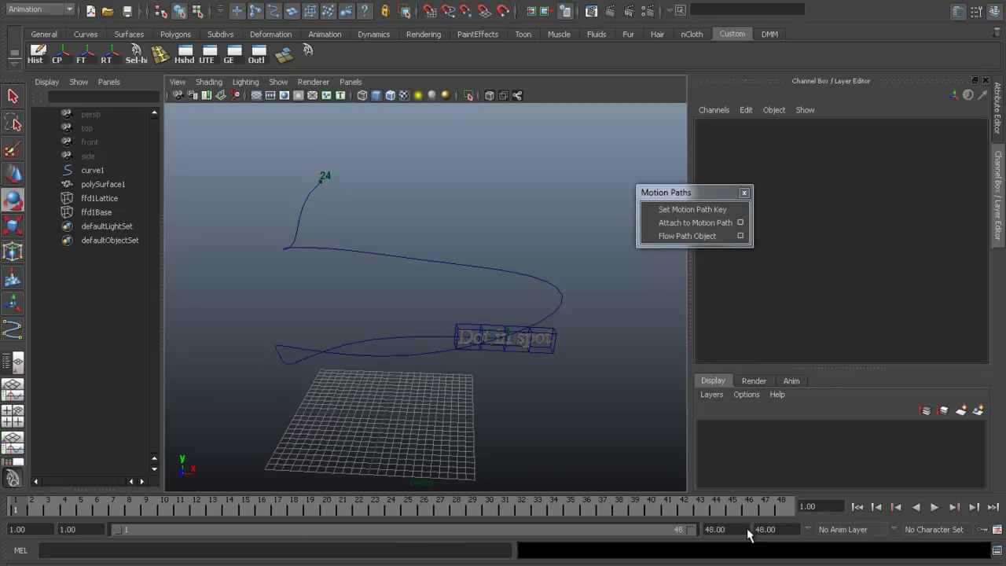
{"action": "left_click", "coordinate": [741, 529]}
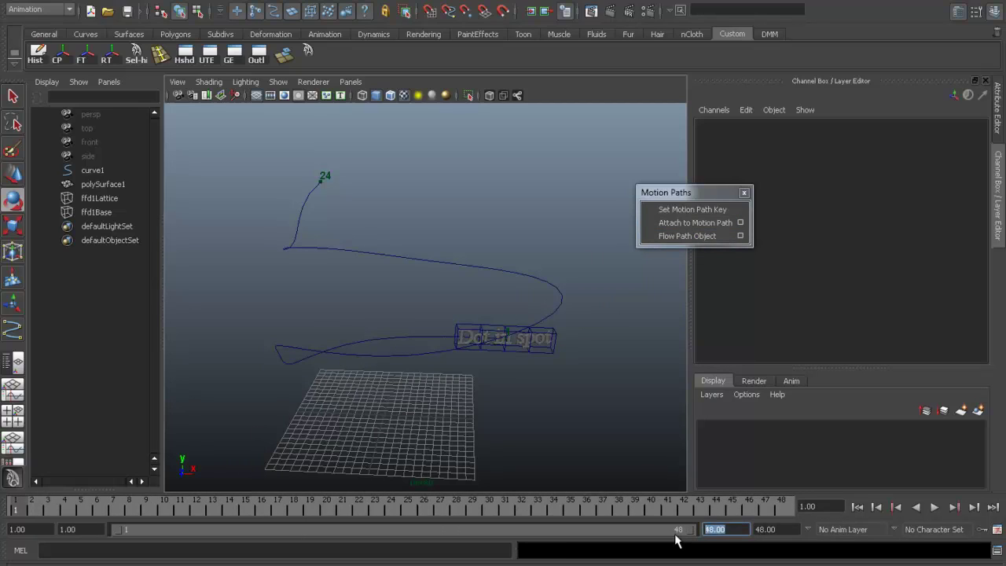
{"action": "type", "text": "80"}
{"action": "key", "text": "Return"}
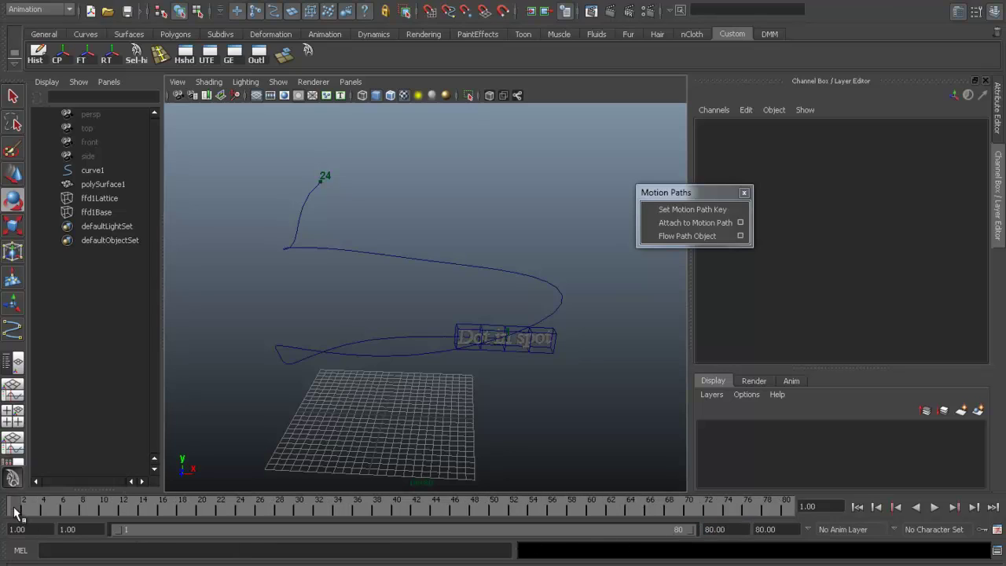
Play and stop at frame 37, select the text, and show motionPath1's U Value and twist attributes.
{"action": "key", "text": "alt+v"}
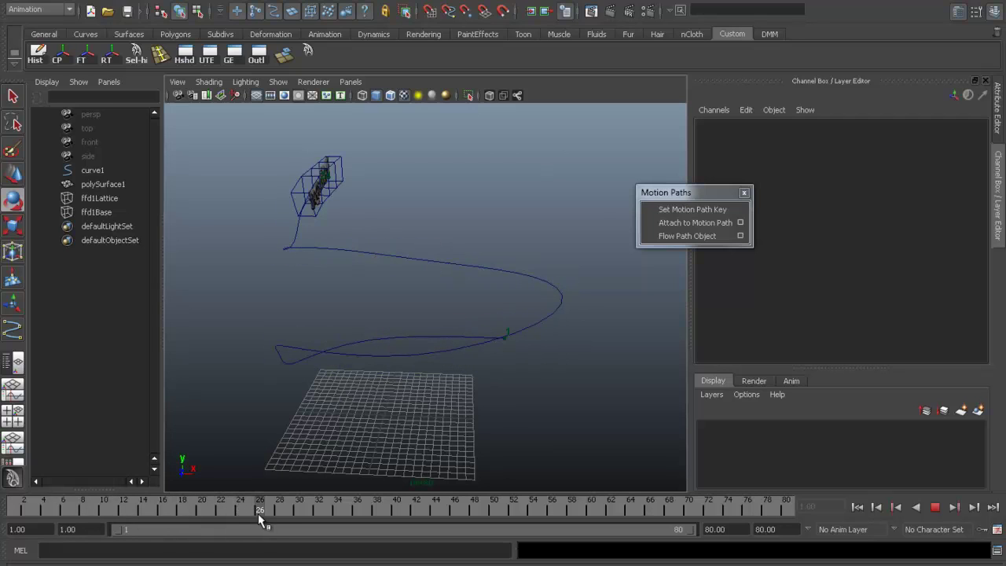
{"action": "left_click", "coordinate": [367, 511]}
{"action": "left_click_drag", "start_coordinate": [253, 323], "coordinate": [430, 322], "text": "alt"}
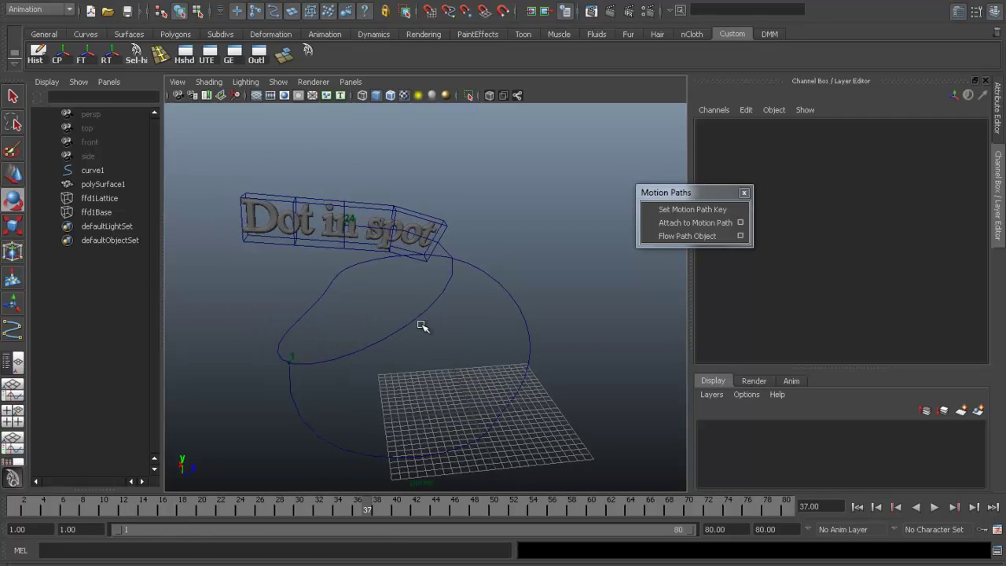
{"action": "left_click", "coordinate": [276, 218]}
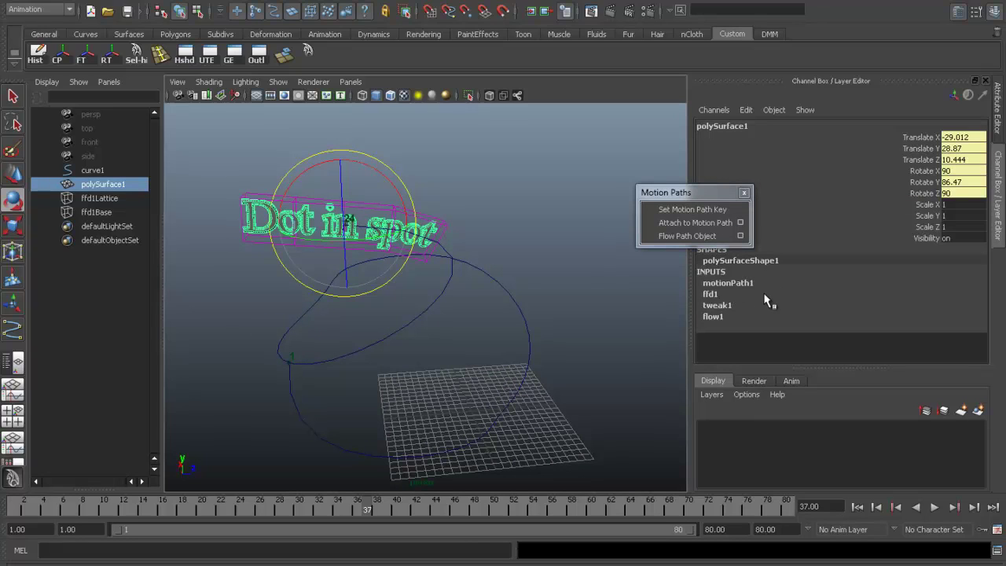
{"action": "left_click", "coordinate": [739, 287]}
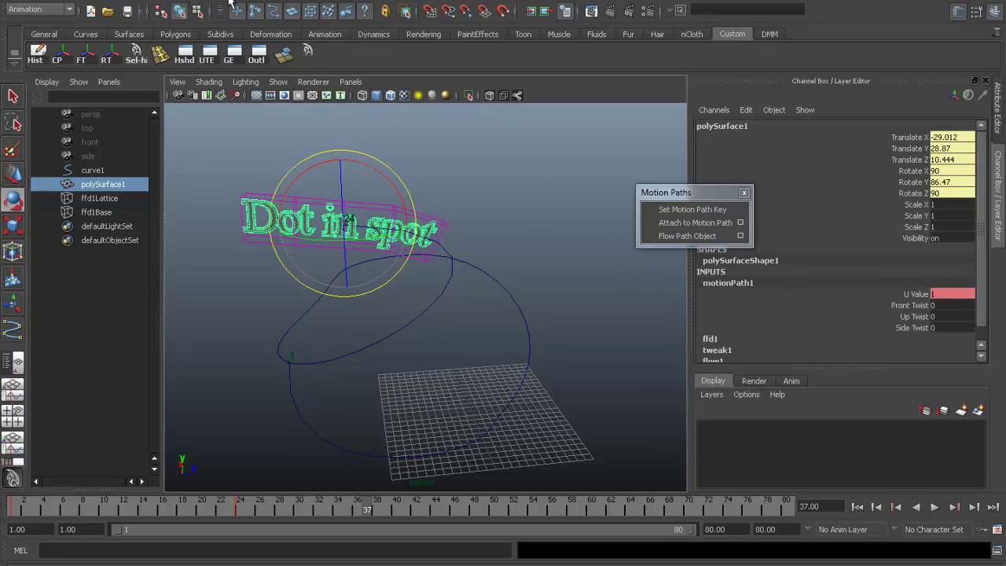
{"action": "left_click", "coordinate": [167, 2]}
{"action": "mouse_move", "coordinate": [192, 40]}
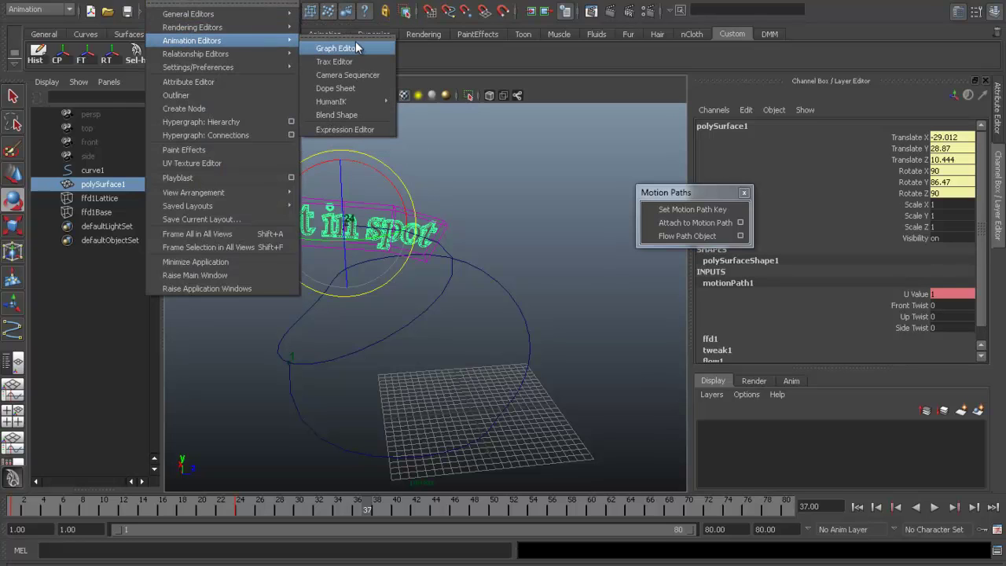
In the Graph Editor, move motionPath1's end U Value key from frame 24 to frame 80.
{"action": "left_click", "coordinate": [355, 49]}
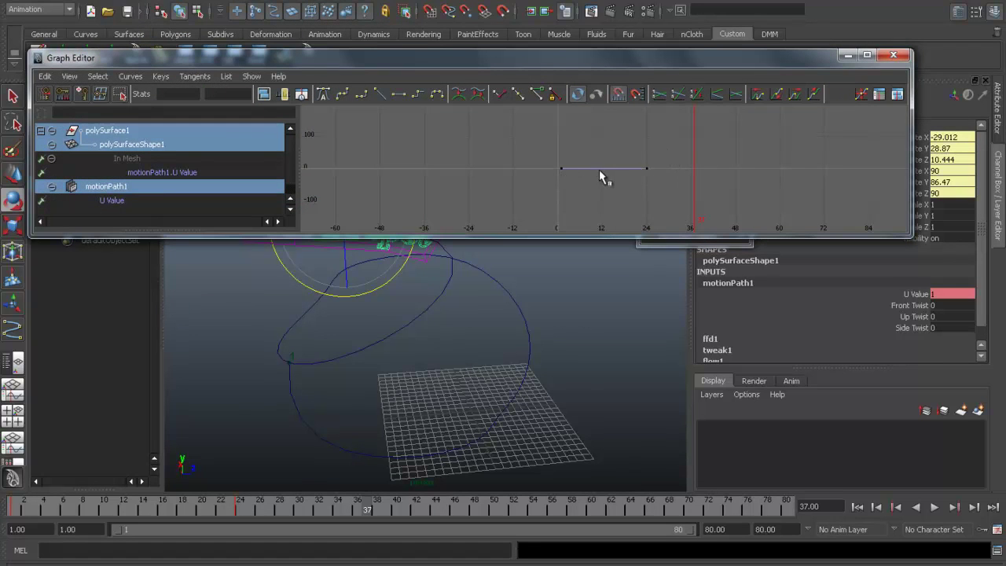
{"action": "left_click_drag", "start_coordinate": [541, 189], "coordinate": [561, 174]}
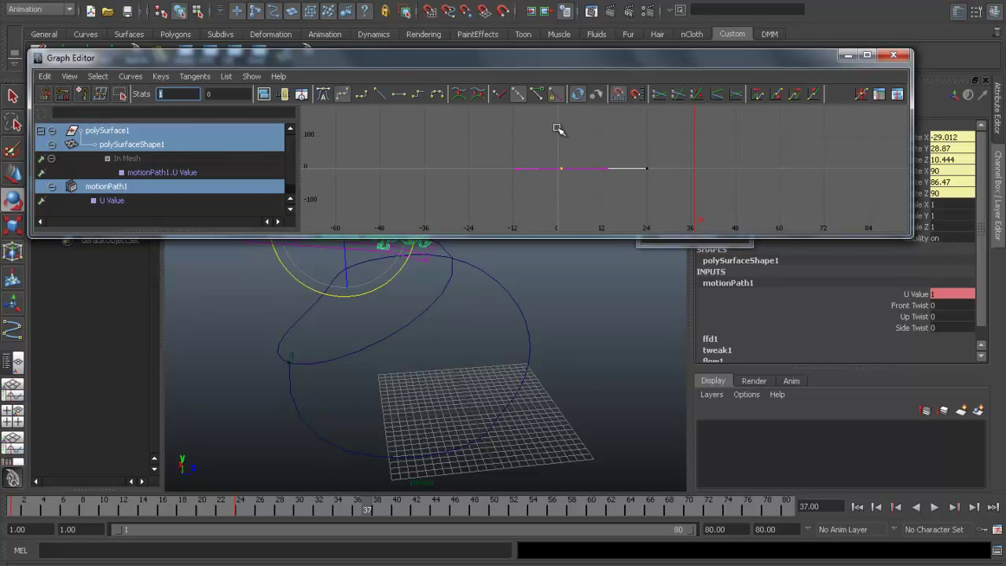
{"action": "middle_click_drag", "start_coordinate": [557, 128], "coordinate": [674, 197], "text": "shift"}
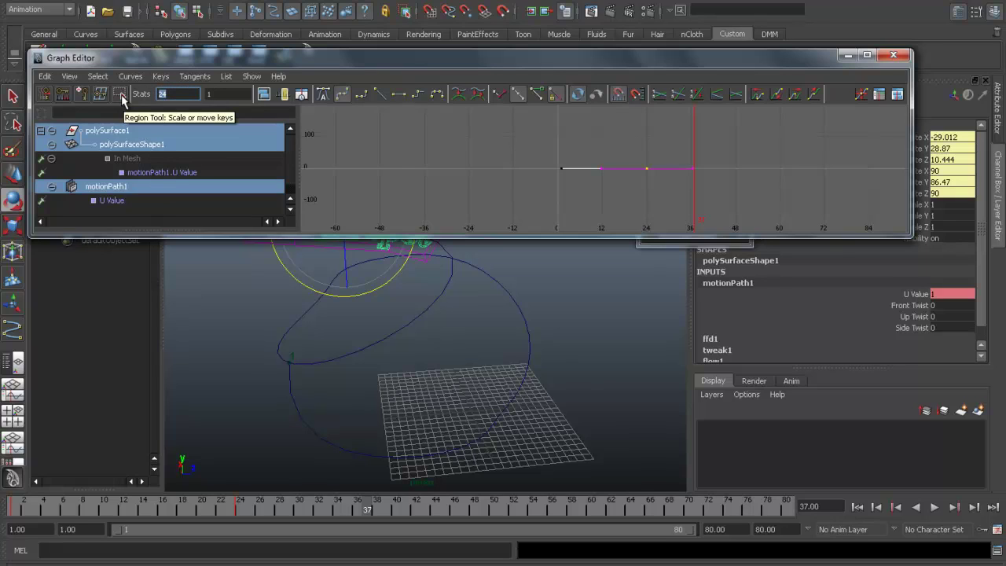
{"action": "type", "text": "80"}
{"action": "key", "text": "Return"}
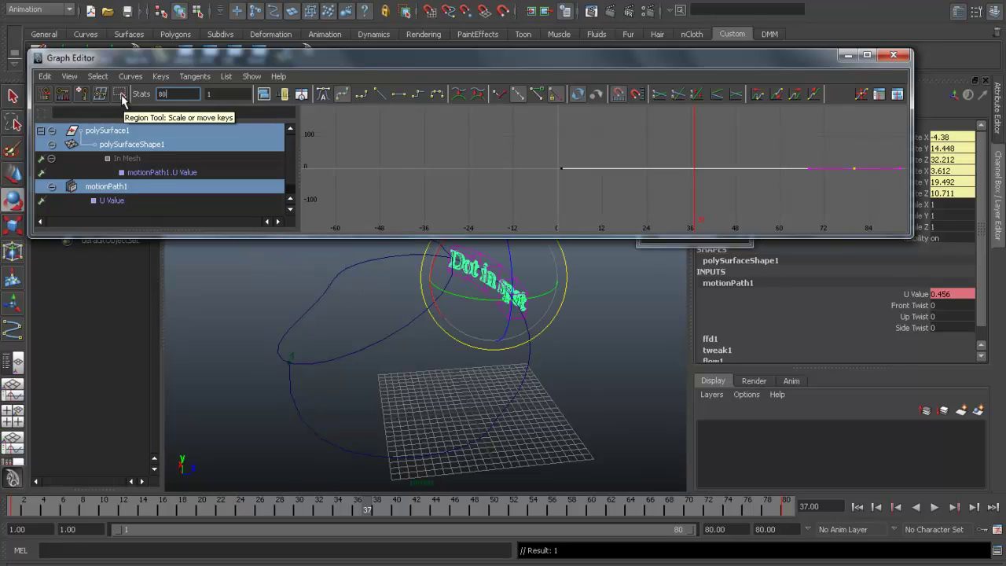
{"action": "left_click", "coordinate": [847, 57]}
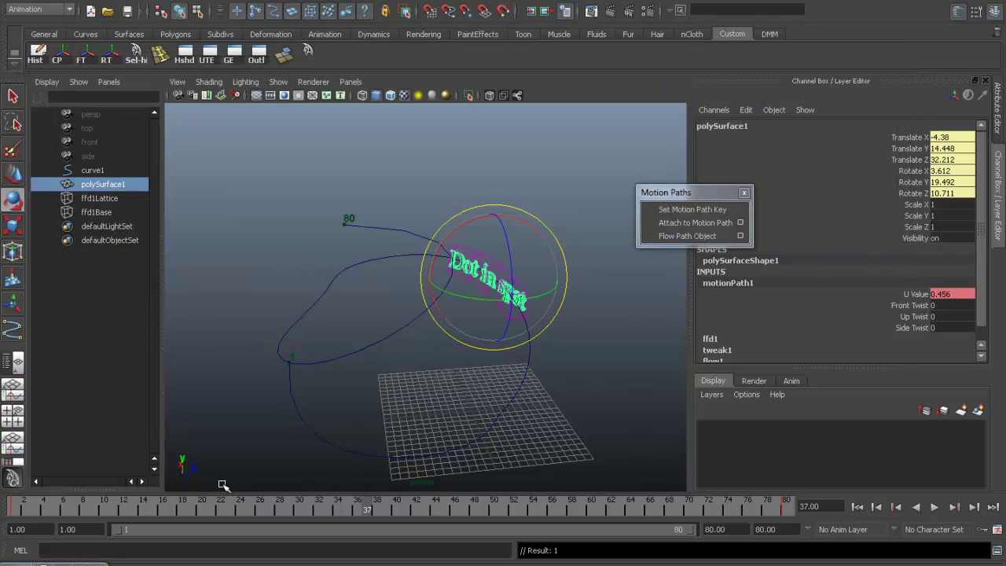
Replay the retimed path animation while orbiting the view, stopping at frame 60.
{"action": "key", "text": "alt+v"}
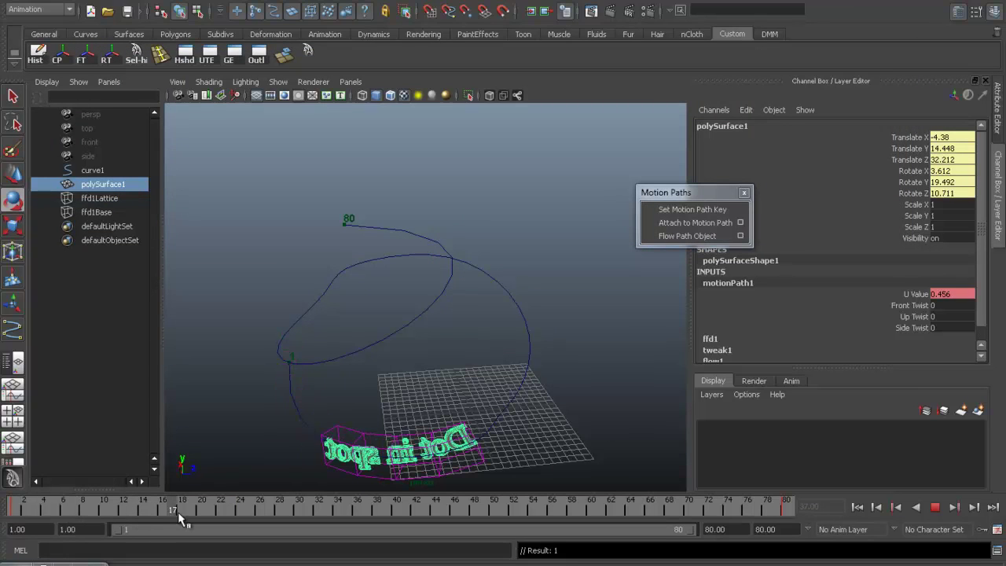
{"action": "left_click", "coordinate": [895, 508]}
{"action": "left_click", "coordinate": [934, 507]}
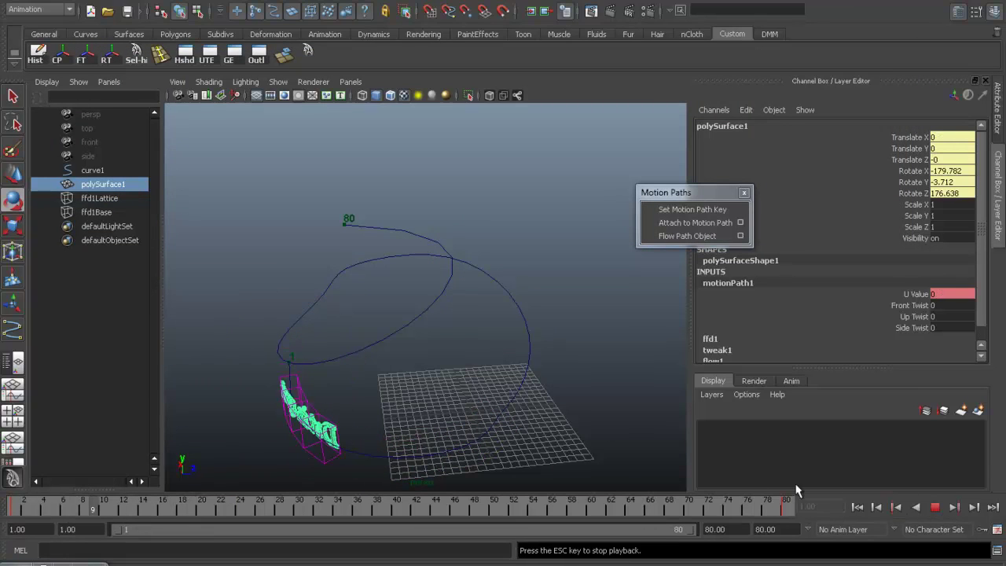
{"action": "left_click_drag", "start_coordinate": [550, 424], "coordinate": [604, 417], "text": "alt"}
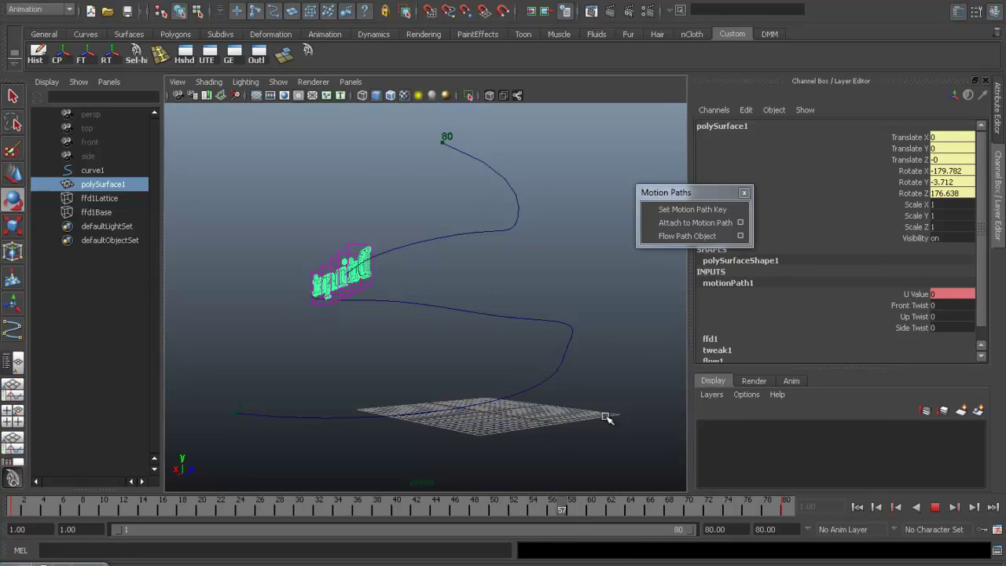
{"action": "left_click_drag", "start_coordinate": [490, 353], "coordinate": [459, 355], "text": "alt"}
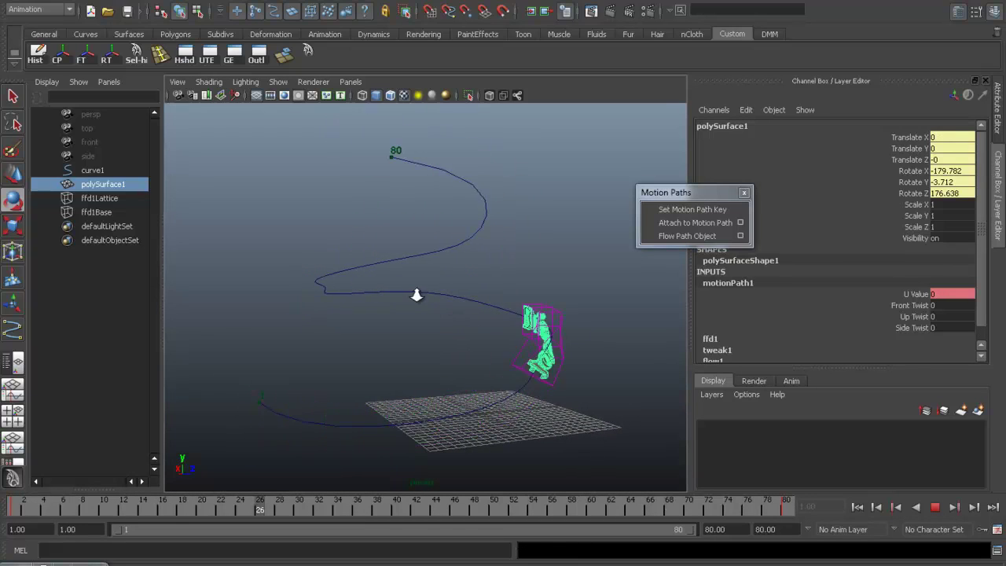
{"action": "right_click_drag", "start_coordinate": [415, 291], "coordinate": [477, 342], "text": "alt"}
{"action": "mouse_move", "coordinate": [398, 336]}
{"action": "left_mouse_down", "text": "alt"}
{"action": "mouse_move", "coordinate": [380, 330]}
{"action": "mouse_move", "coordinate": [447, 332]}
{"action": "mouse_move", "coordinate": [521, 377]}
{"action": "mouse_move", "coordinate": [474, 363]}
{"action": "mouse_move", "coordinate": [478, 380]}
{"action": "mouse_move", "coordinate": [411, 375]}
{"action": "left_mouse_up", "text": "alt"}
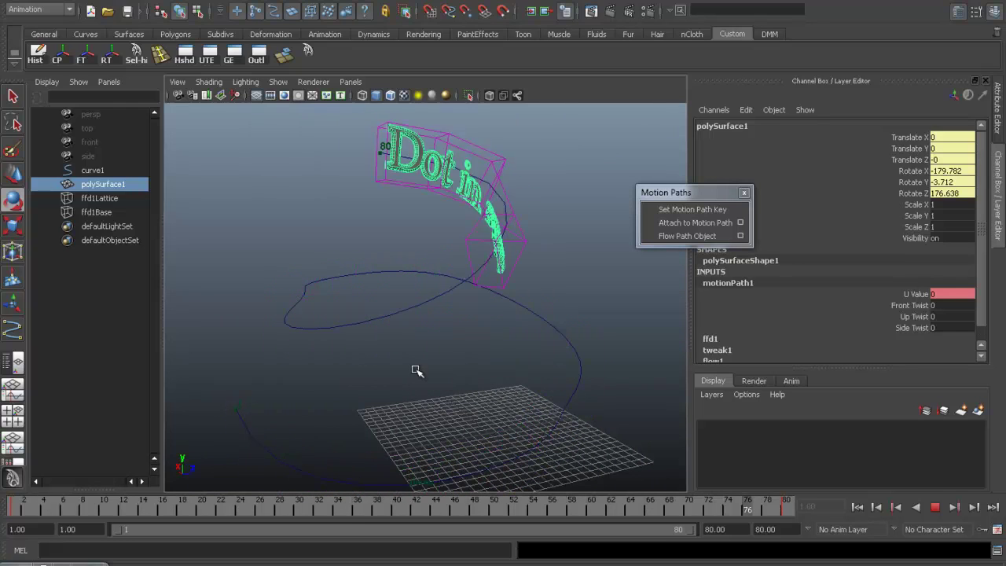
{"action": "mouse_move", "coordinate": [415, 371]}
{"action": "left_mouse_down", "text": "alt"}
{"action": "mouse_move", "coordinate": [555, 360]}
{"action": "mouse_move", "coordinate": [620, 367]}
{"action": "mouse_move", "coordinate": [407, 369]}
{"action": "left_mouse_up", "text": "alt"}
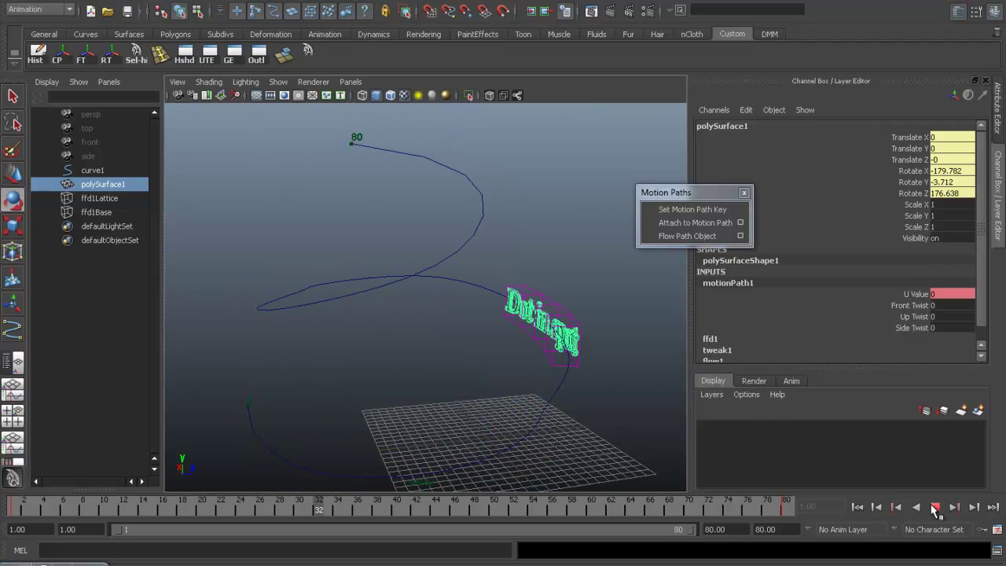
{"action": "left_click", "coordinate": [935, 510]}
{"action": "left_click_drag", "start_coordinate": [482, 420], "coordinate": [546, 417], "text": "alt"}
{"action": "left_click", "coordinate": [179, 36]}
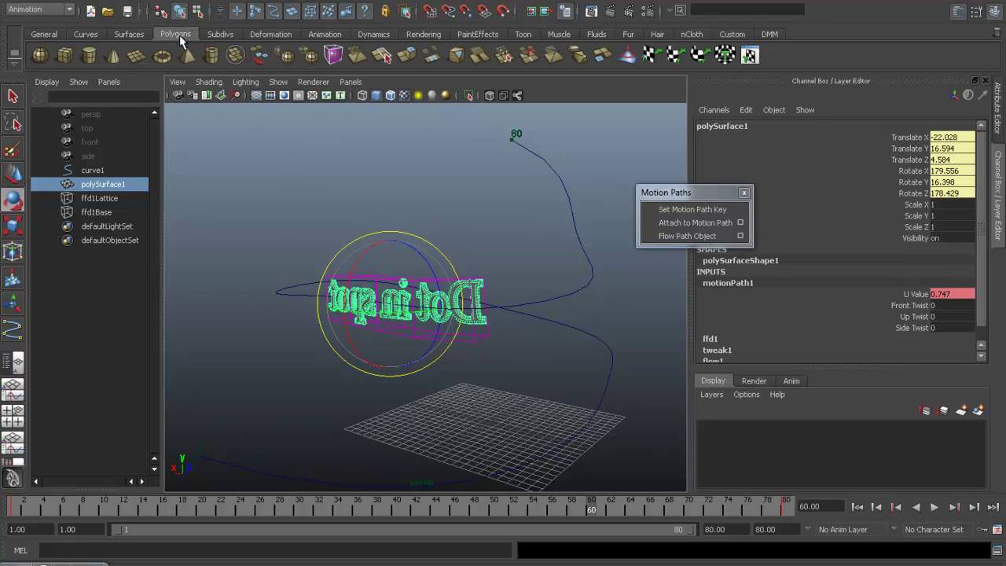
Add a polygon cylinder and scale it to 5.268 along Y.
{"action": "left_click", "coordinate": [88, 55]}
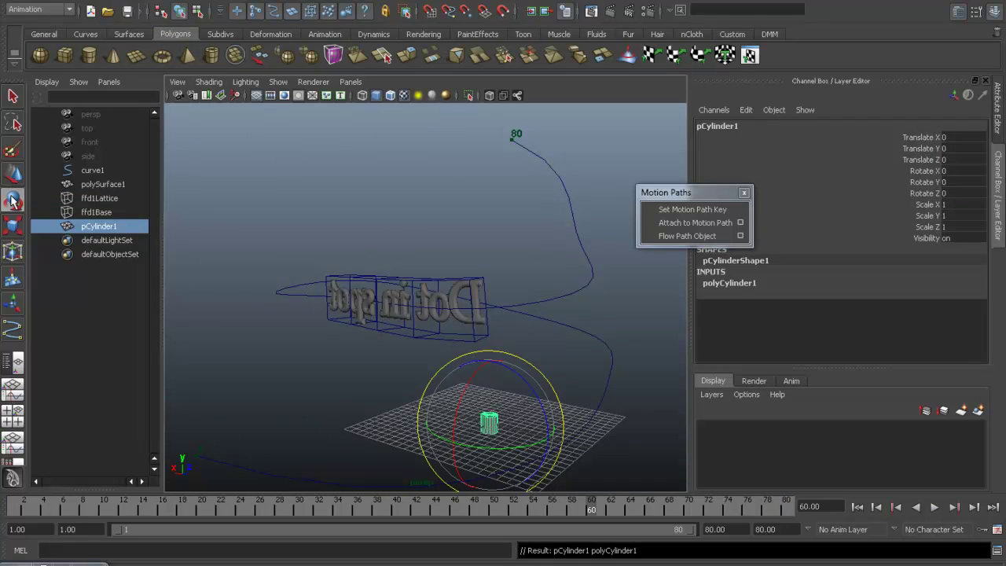
{"action": "left_click", "coordinate": [14, 226]}
{"action": "left_click_drag", "start_coordinate": [494, 354], "coordinate": [491, 76]}
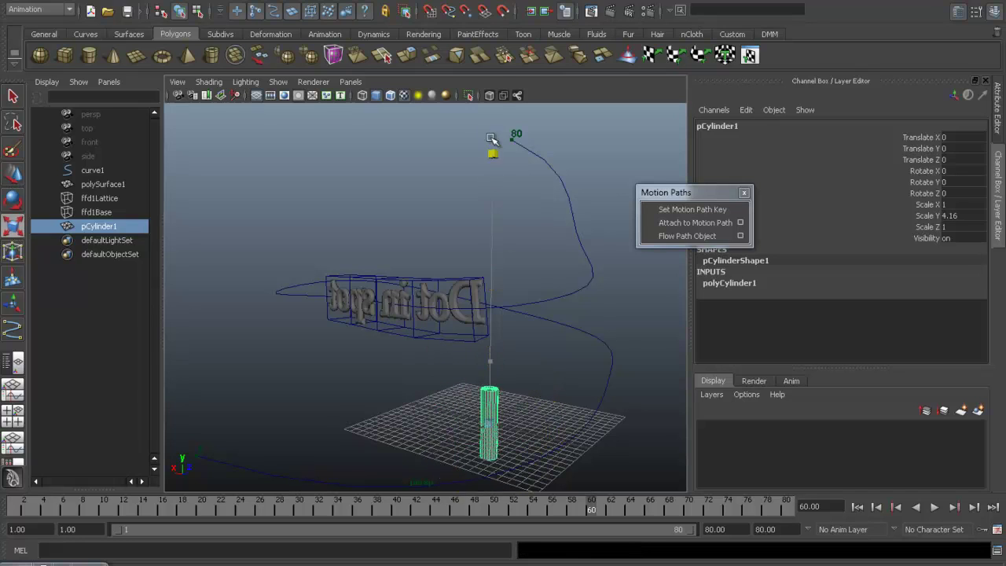
{"action": "mouse_move", "coordinate": [596, 367]}
{"action": "left_mouse_down", "text": "alt"}
{"action": "mouse_move", "coordinate": [521, 427]}
{"action": "mouse_move", "coordinate": [533, 432]}
{"action": "mouse_move", "coordinate": [526, 383]}
{"action": "mouse_move", "coordinate": [536, 390]}
{"action": "left_mouse_up", "text": "alt"}
{"action": "key", "text": "f"}
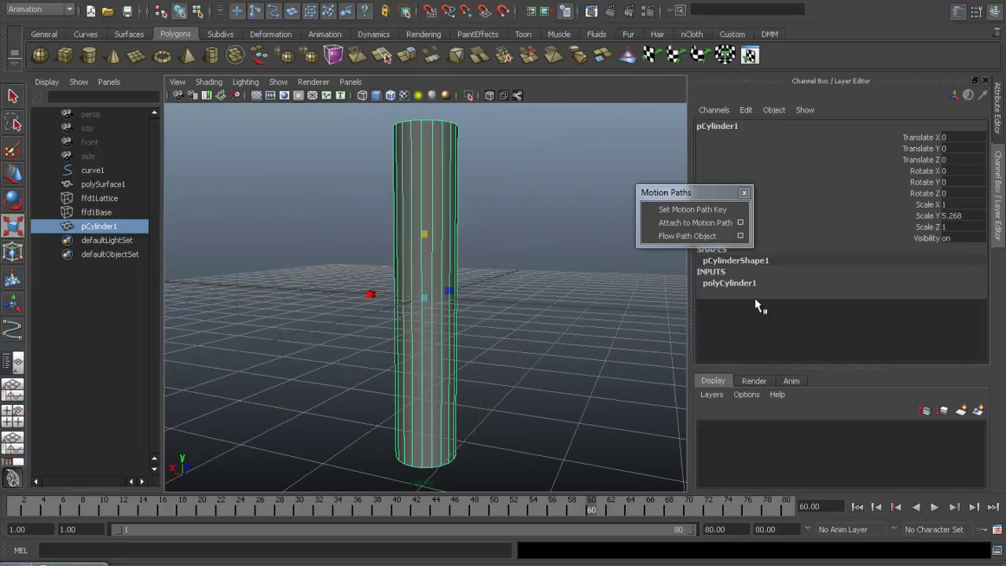
Set the cylinder's Subdivisions Height to 25 and Subdivisions Axis to 14.
{"action": "left_click", "coordinate": [731, 283]}
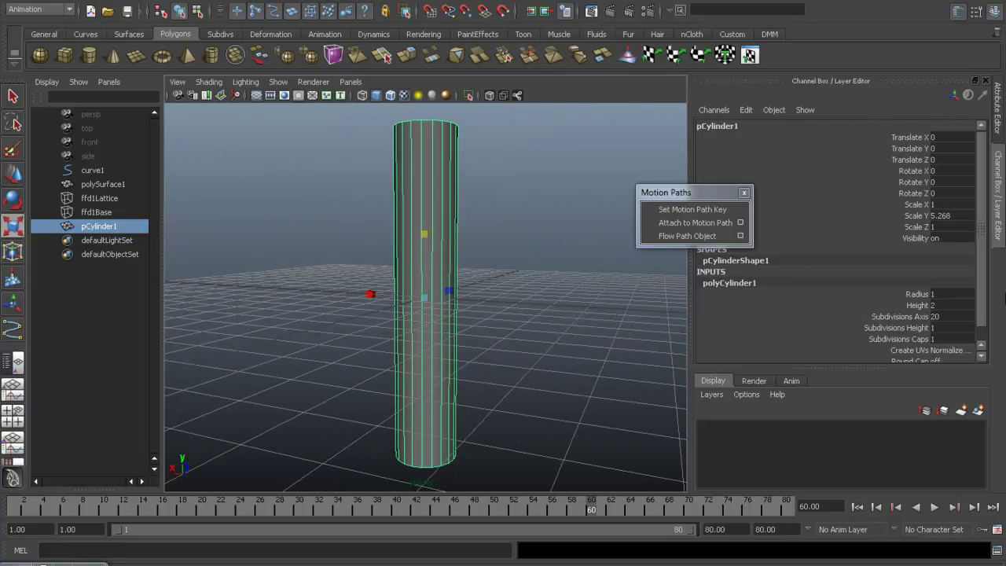
{"action": "scroll", "coordinate": [984, 296], "scroll_direction": "down", "scroll_amount": 1}
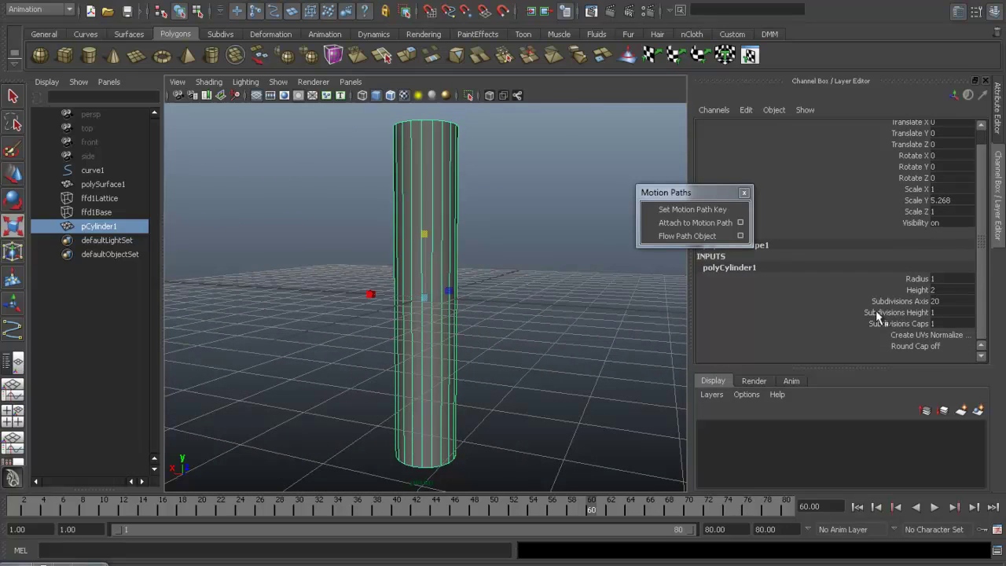
{"action": "left_click", "coordinate": [900, 312]}
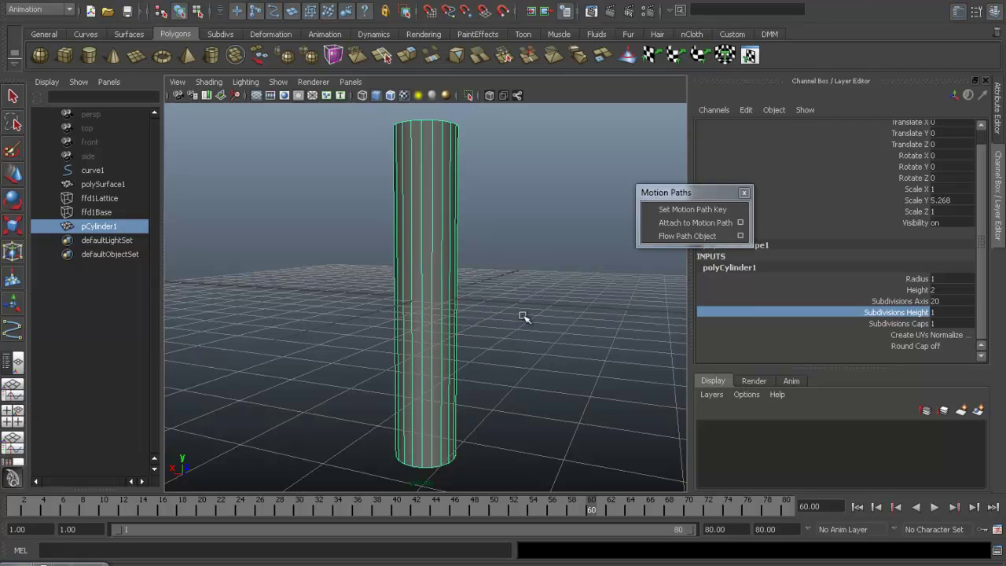
{"action": "middle_click_drag", "start_coordinate": [531, 315], "coordinate": [691, 318]}
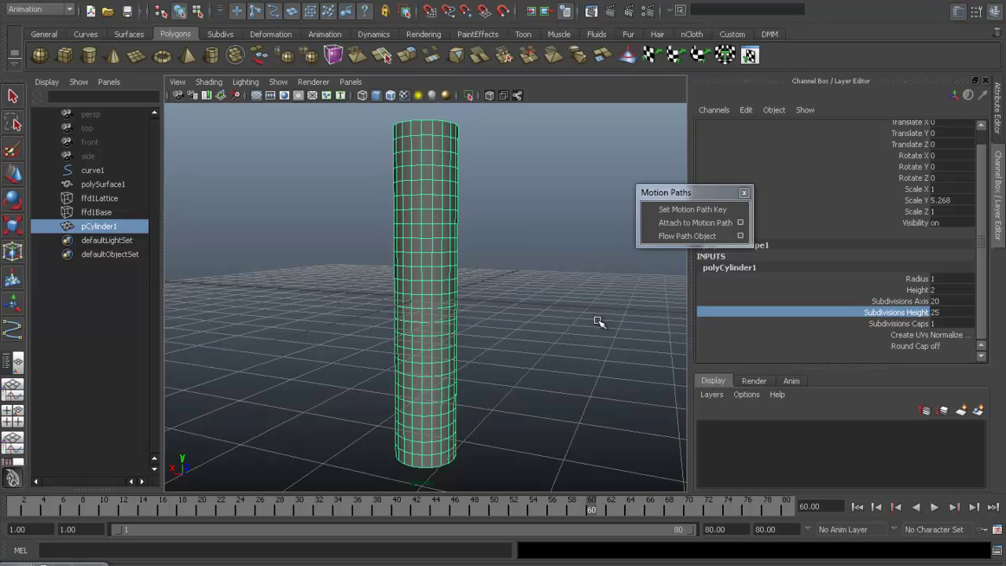
{"action": "right_click_drag", "start_coordinate": [598, 320], "coordinate": [514, 317], "text": "alt"}
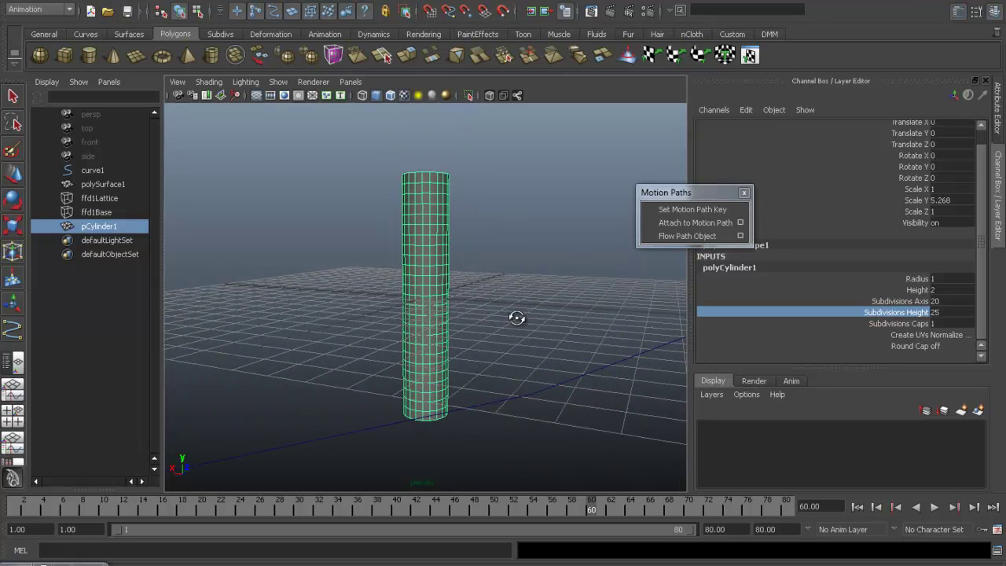
{"action": "left_click", "coordinate": [909, 301]}
{"action": "mouse_move", "coordinate": [579, 307]}
{"action": "middle_mouse_down"}
{"action": "mouse_move", "coordinate": [522, 313]}
{"action": "mouse_move", "coordinate": [535, 313]}
{"action": "middle_mouse_up"}
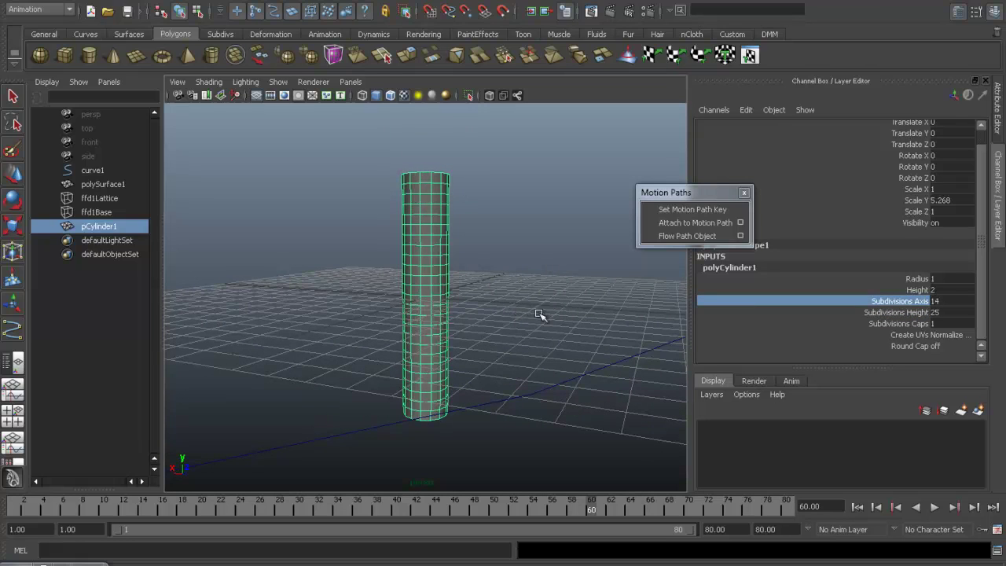
{"action": "scroll", "coordinate": [422, 348], "scroll_direction": "down", "scroll_amount": 5}
Move the cylinder to curve1's start at translate 18.09, 0, -26.092.
{"action": "left_click_drag", "start_coordinate": [424, 370], "coordinate": [441, 377], "text": "alt"}
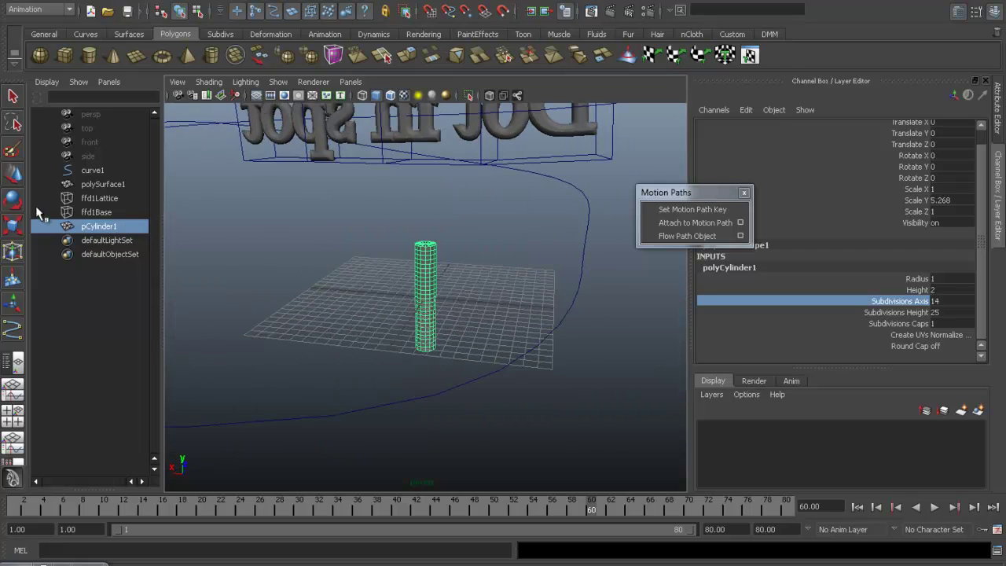
{"action": "left_click", "coordinate": [12, 173]}
{"action": "left_click_drag", "start_coordinate": [457, 318], "coordinate": [559, 280], "text": "alt"}
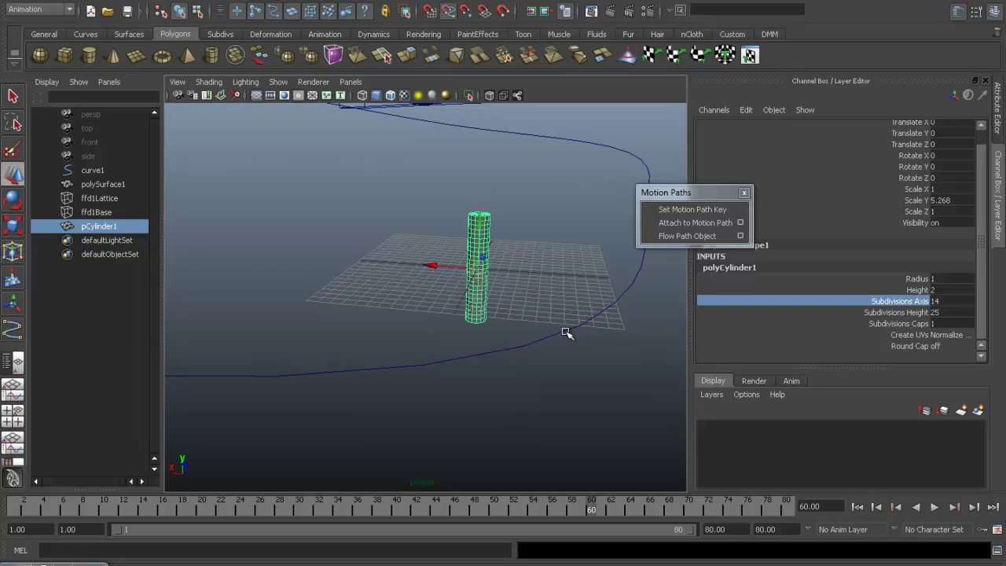
{"action": "middle_click_drag", "start_coordinate": [561, 333], "coordinate": [68, 348]}
{"action": "right_click_drag", "start_coordinate": [462, 357], "coordinate": [321, 312], "text": "alt"}
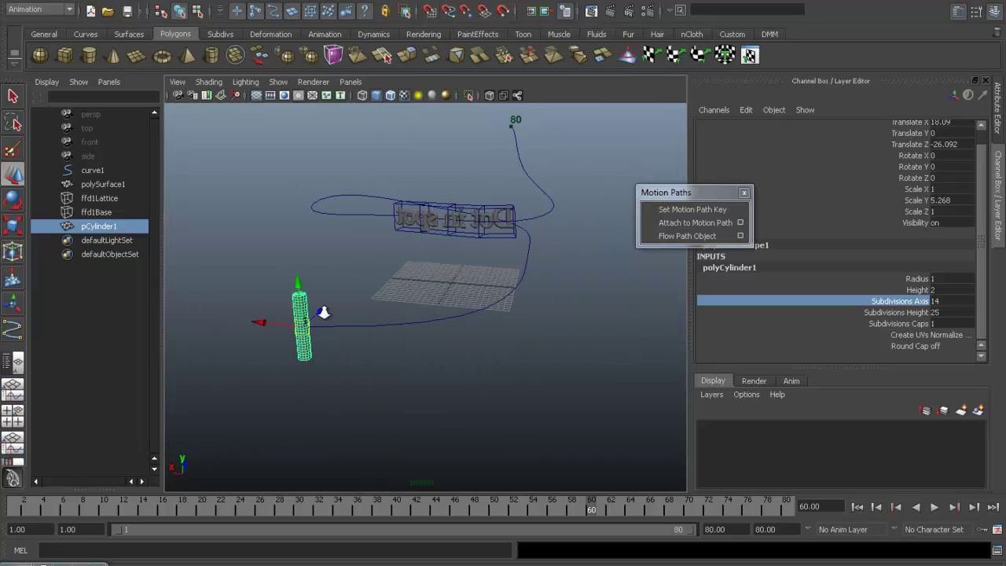
{"action": "mouse_move", "coordinate": [321, 312]}
{"action": "left_mouse_down", "text": "alt"}
{"action": "mouse_move", "coordinate": [415, 364]}
{"action": "mouse_move", "coordinate": [261, 204]}
{"action": "left_mouse_up", "text": "alt"}
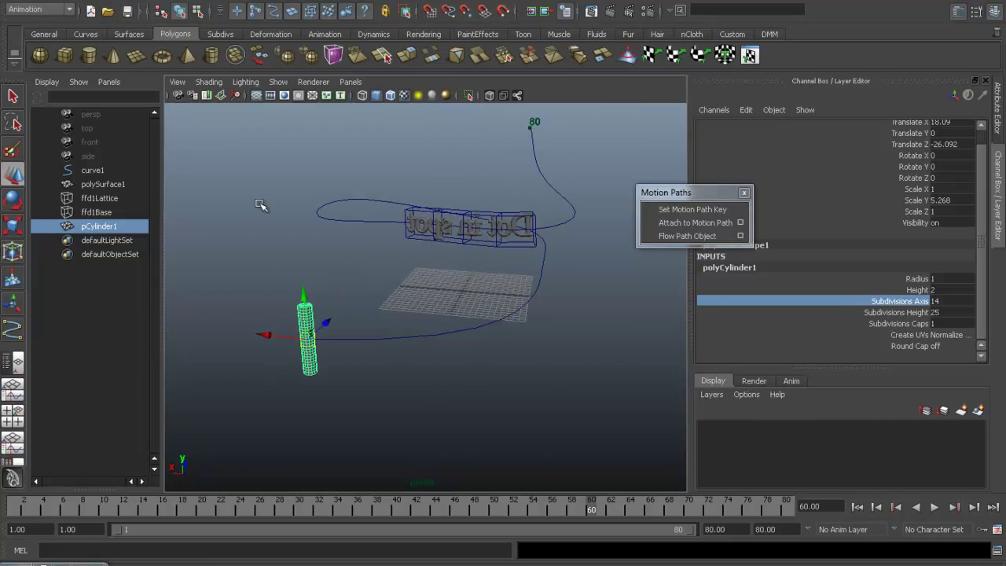
Rotate the cylinder onto its side to Rotate Z 86.428.
{"action": "left_click", "coordinate": [14, 200]}
{"action": "mouse_move", "coordinate": [328, 292]}
{"action": "left_mouse_down"}
{"action": "mouse_move", "coordinate": [382, 341]}
{"action": "mouse_move", "coordinate": [402, 391]}
{"action": "left_mouse_up"}
{"action": "mouse_move", "coordinate": [467, 341]}
{"action": "left_mouse_down", "text": "alt"}
{"action": "mouse_move", "coordinate": [472, 371]}
{"action": "mouse_move", "coordinate": [362, 373]}
{"action": "left_mouse_up", "text": "alt"}
{"action": "left_click_drag", "start_coordinate": [219, 373], "coordinate": [249, 321]}
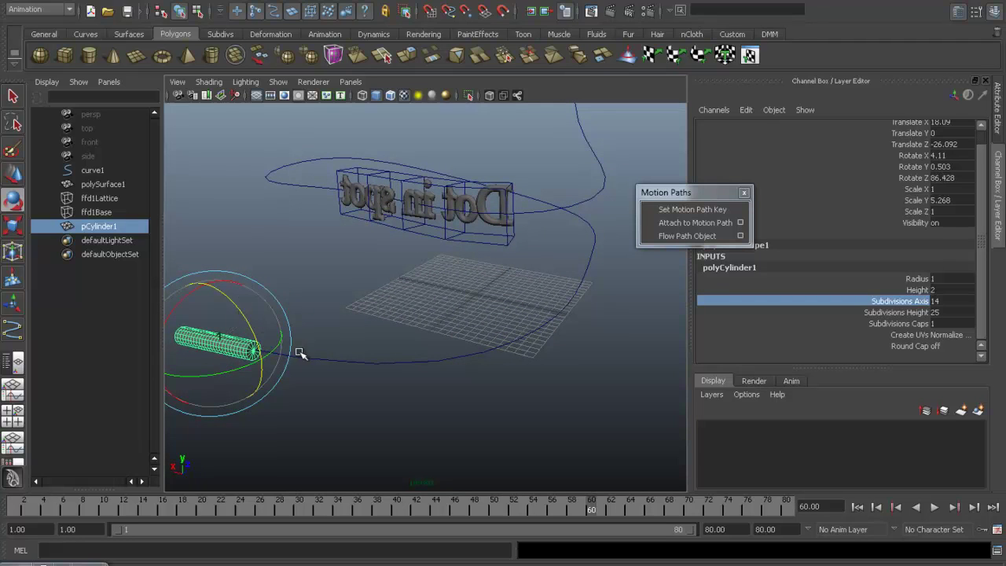
{"action": "mouse_move", "coordinate": [292, 348]}
{"action": "left_mouse_down", "text": "alt"}
{"action": "mouse_move", "coordinate": [326, 378]}
{"action": "mouse_move", "coordinate": [412, 359]}
{"action": "left_mouse_up", "text": "alt"}
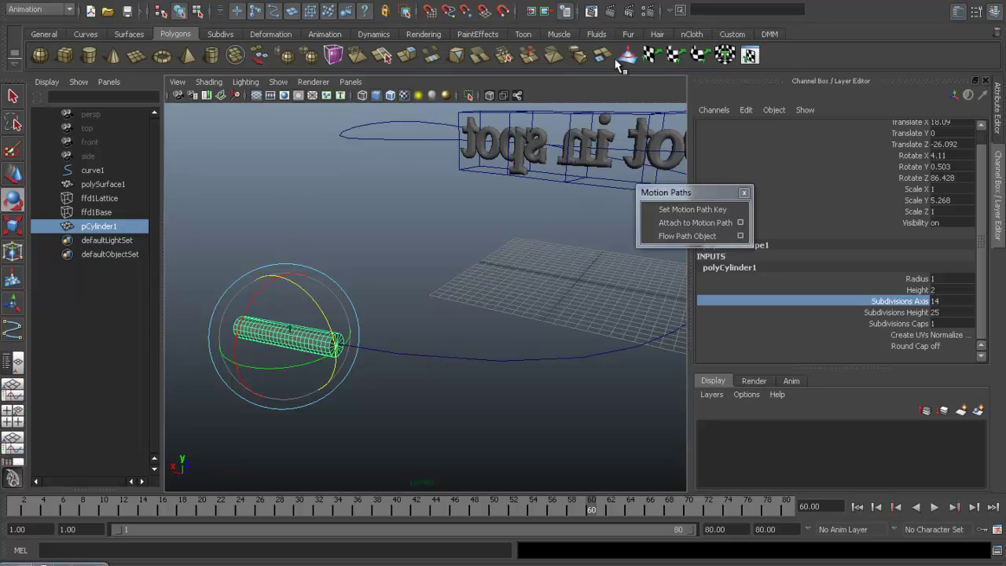
{"action": "left_click", "coordinate": [732, 34]}
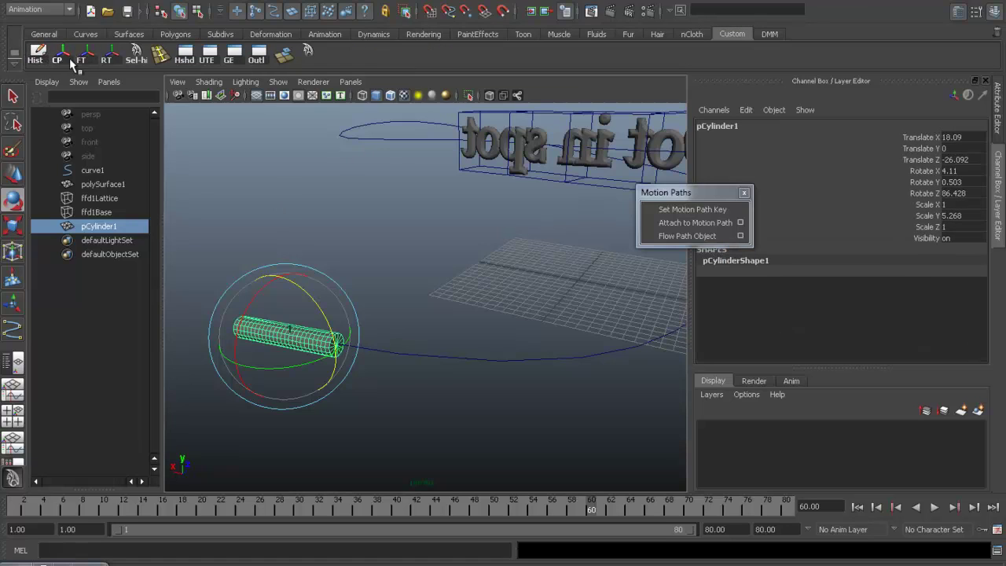
Freeze the cylinder's transforms, add the path curve to the selection, and play the animation.
{"action": "left_click", "coordinate": [80, 63]}
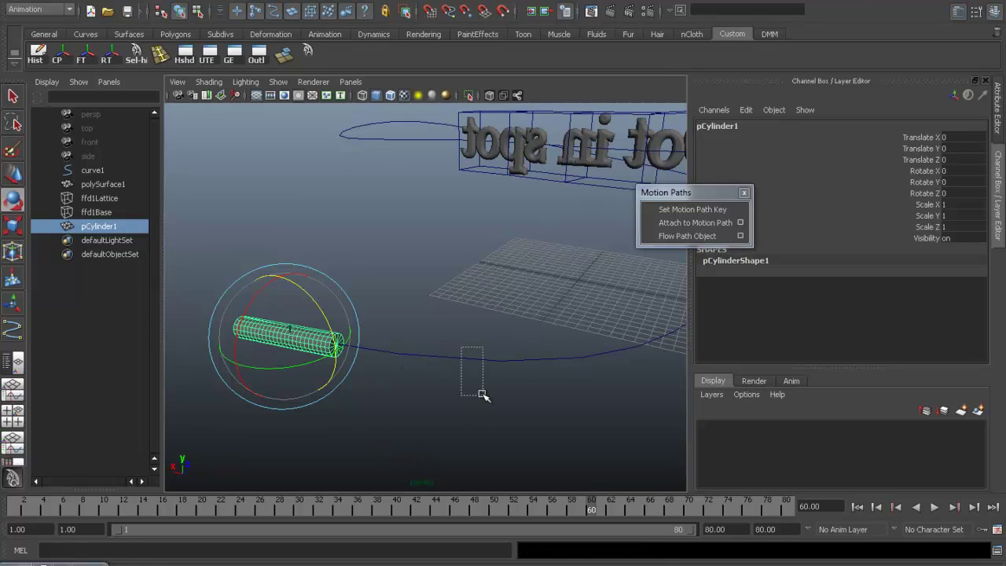
{"action": "left_click_drag", "start_coordinate": [460, 348], "coordinate": [483, 397], "text": "shift"}
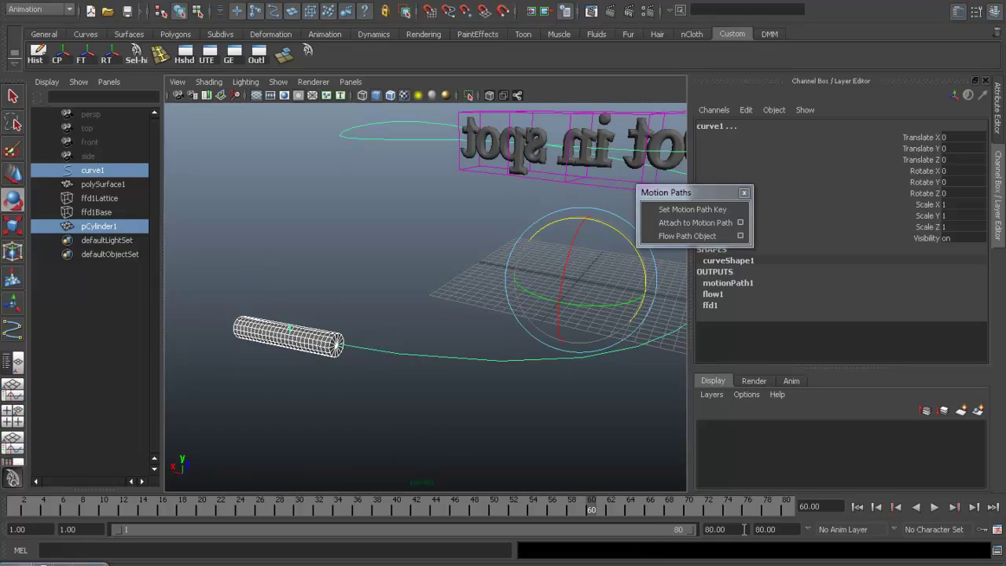
{"action": "key", "text": "alt+v"}
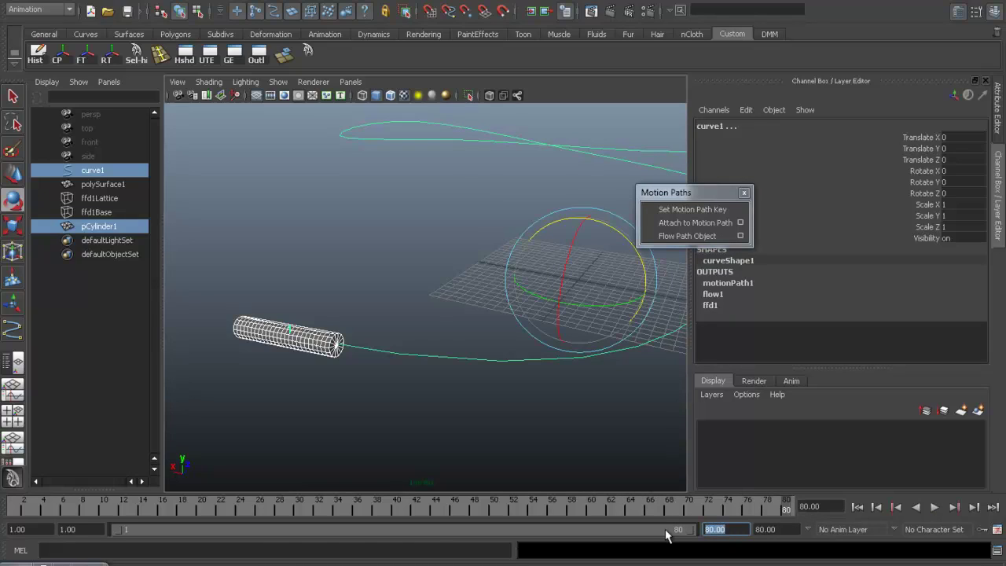
Extend the animation end to frame 100 and play it, stopping near frame 91.
{"action": "type", "text": "100"}
{"action": "key", "text": "Return"}
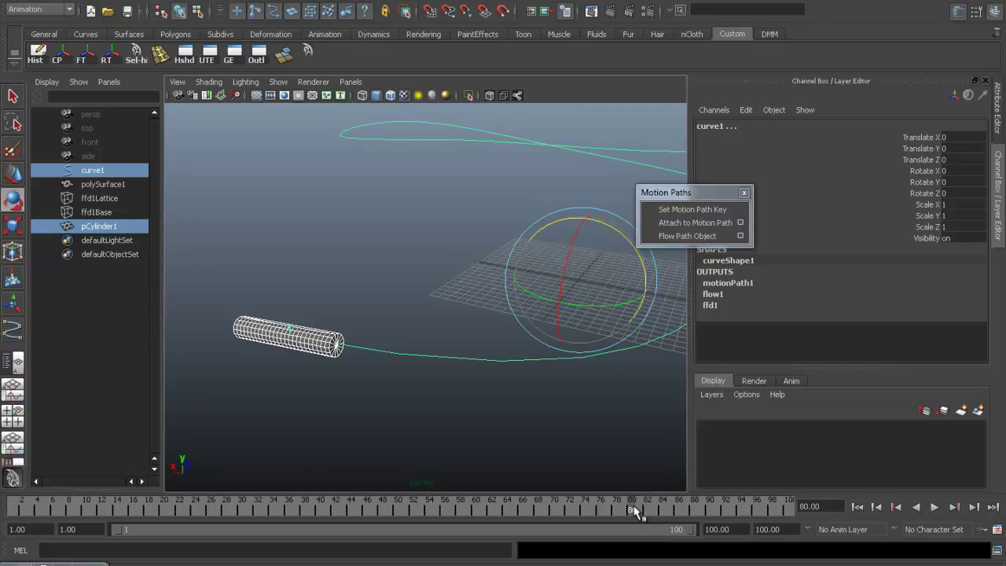
{"action": "key", "text": "alt+v"}
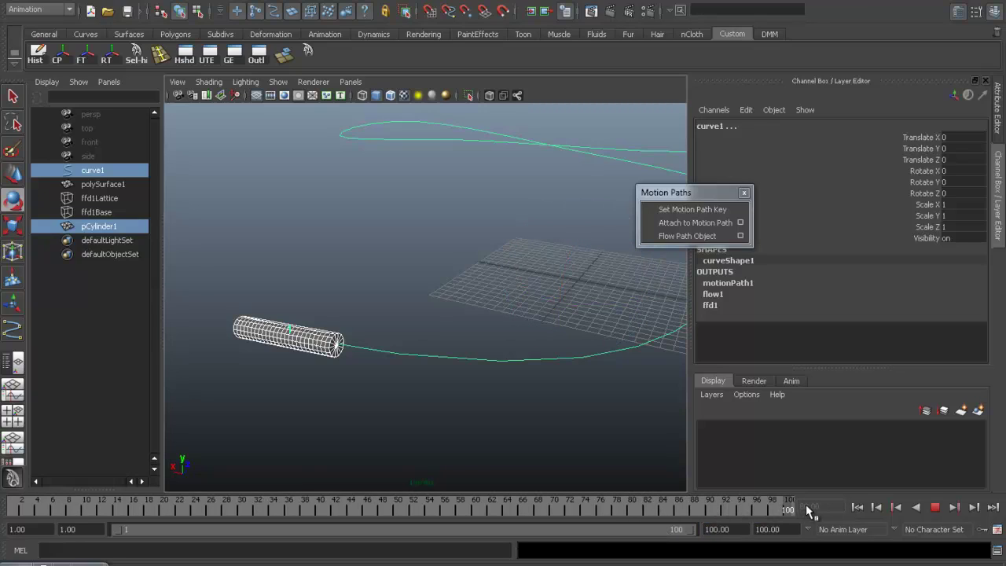
{"action": "left_click", "coordinate": [716, 507]}
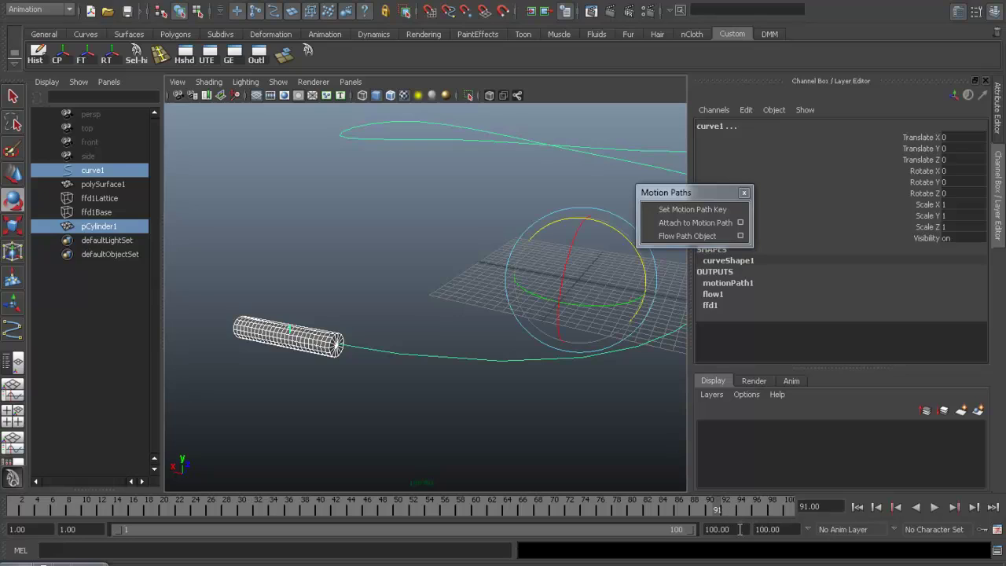
Set the end frame to 90, replay, and scrub the text along its path to frame 90.
{"action": "left_click", "coordinate": [740, 529]}
{"action": "type", "text": "0"}
{"action": "key", "text": "Return"}
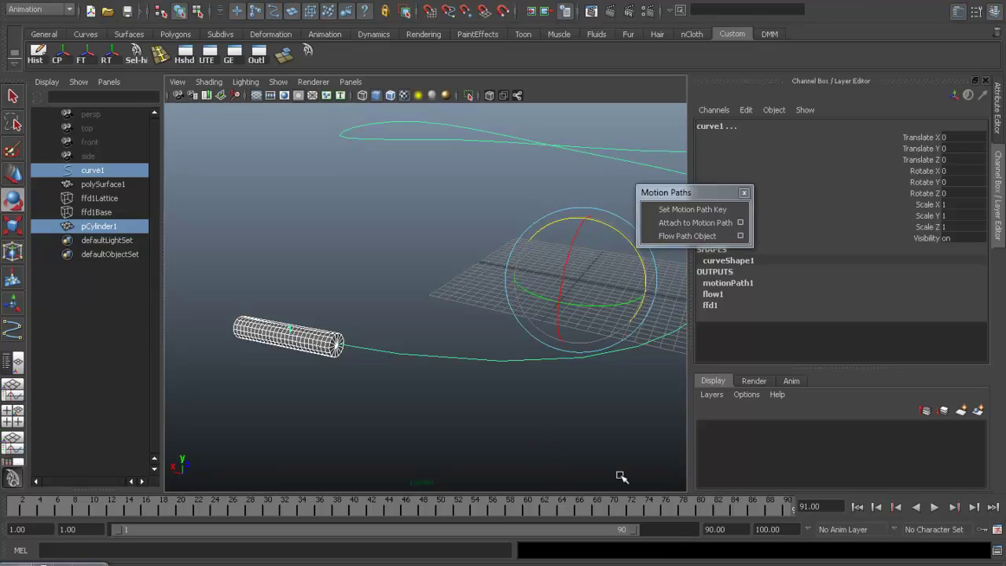
{"action": "left_click", "coordinate": [735, 509]}
{"action": "key", "text": "alt+v"}
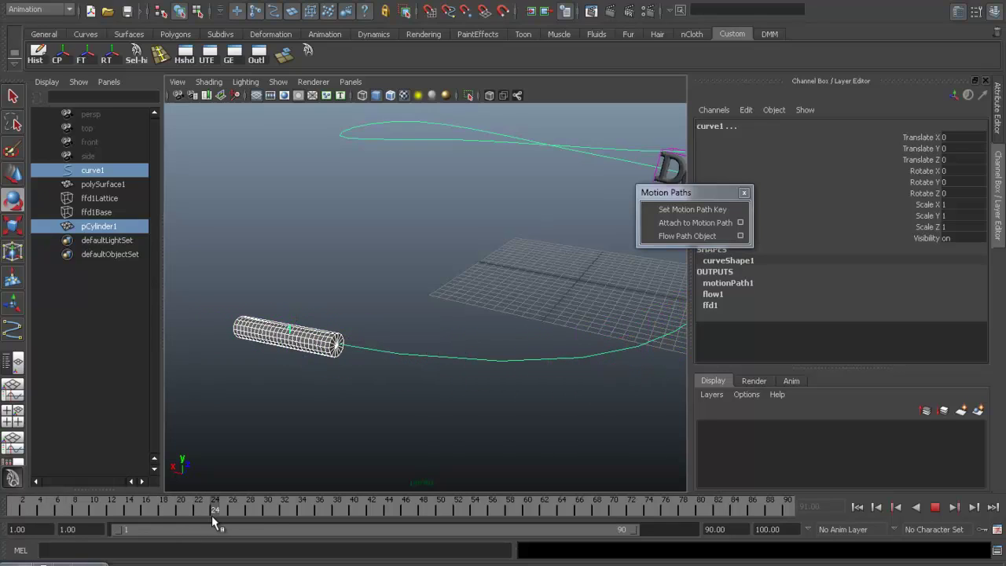
{"action": "left_click_drag", "start_coordinate": [212, 515], "coordinate": [797, 515]}
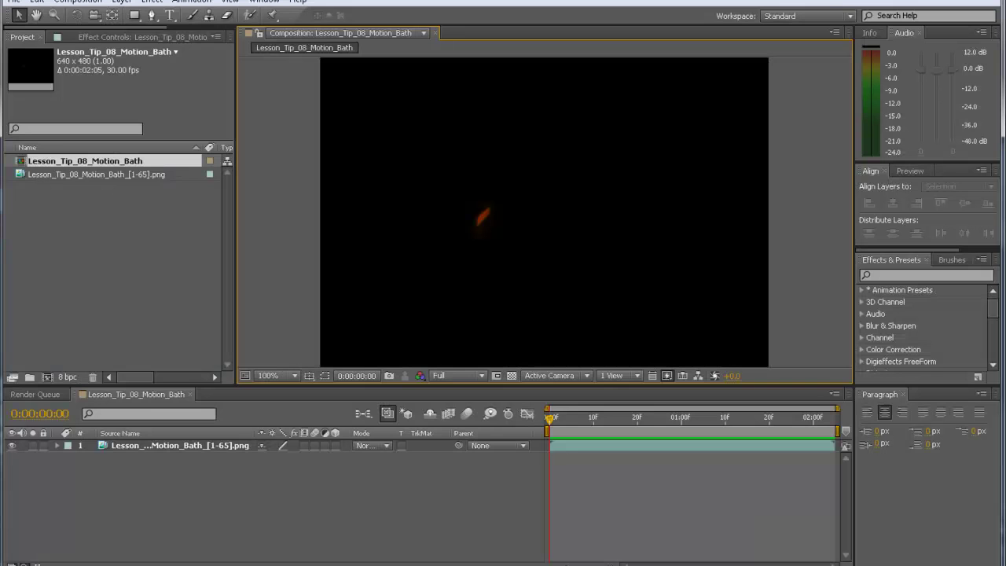
Play the Lesson_Tip_08_Motion_Bath PNG-sequence composition to preview the rendered text animation.
{"action": "key", "text": "space"}
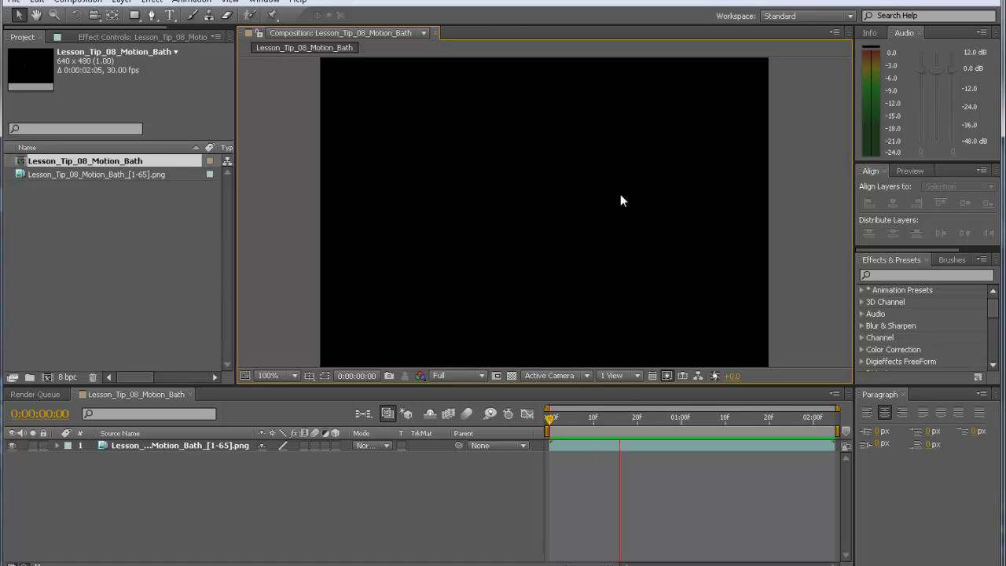
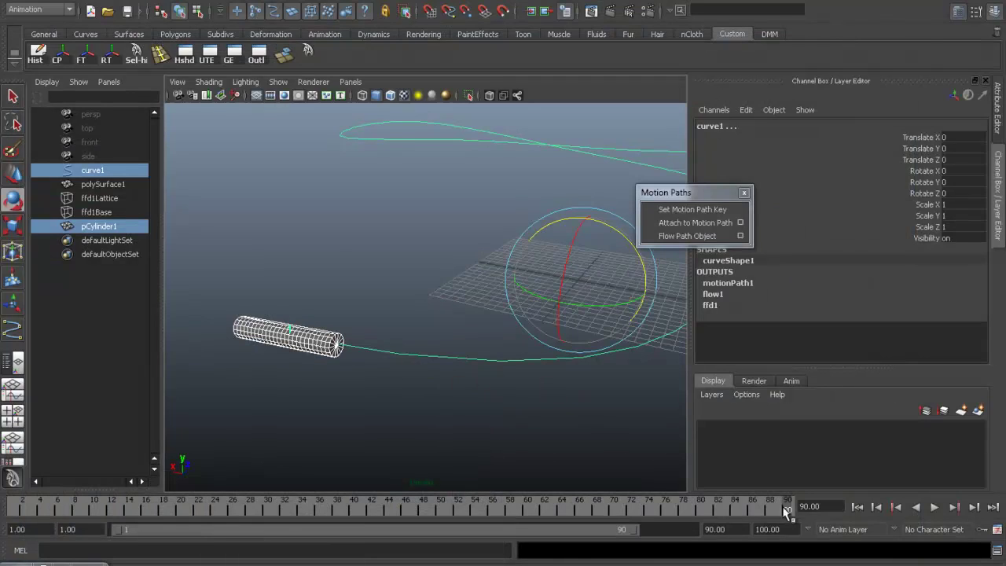
Attach the cylinder to the curve as a motion path with a flow-path lattice, then play it.
{"action": "left_click", "coordinate": [695, 222]}
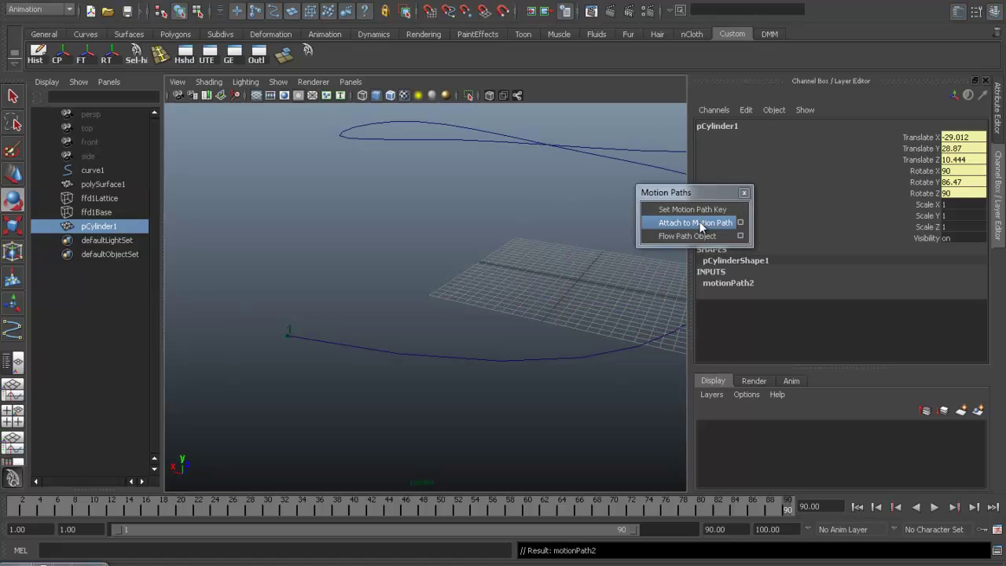
{"action": "left_click", "coordinate": [677, 233]}
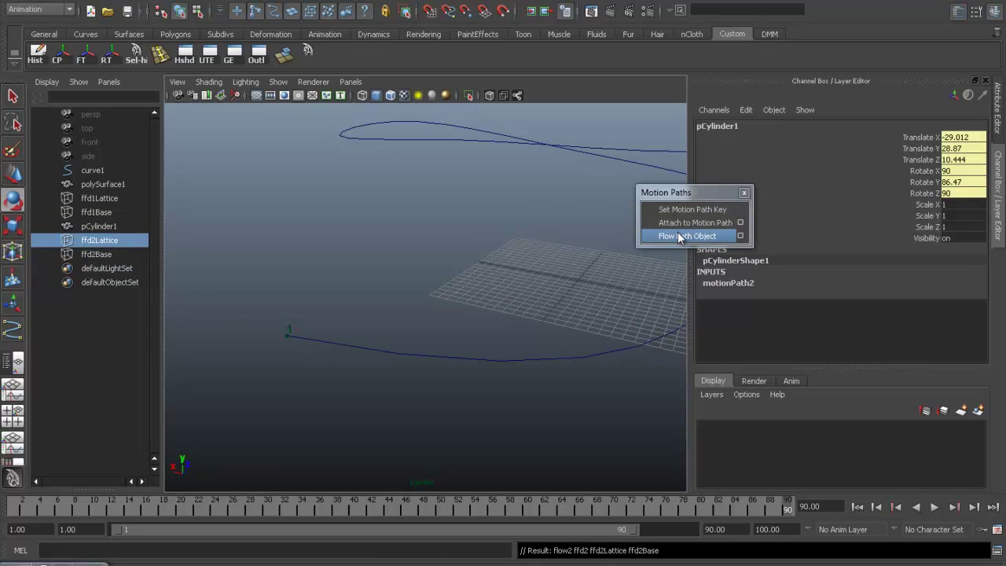
{"action": "left_click", "coordinate": [745, 193]}
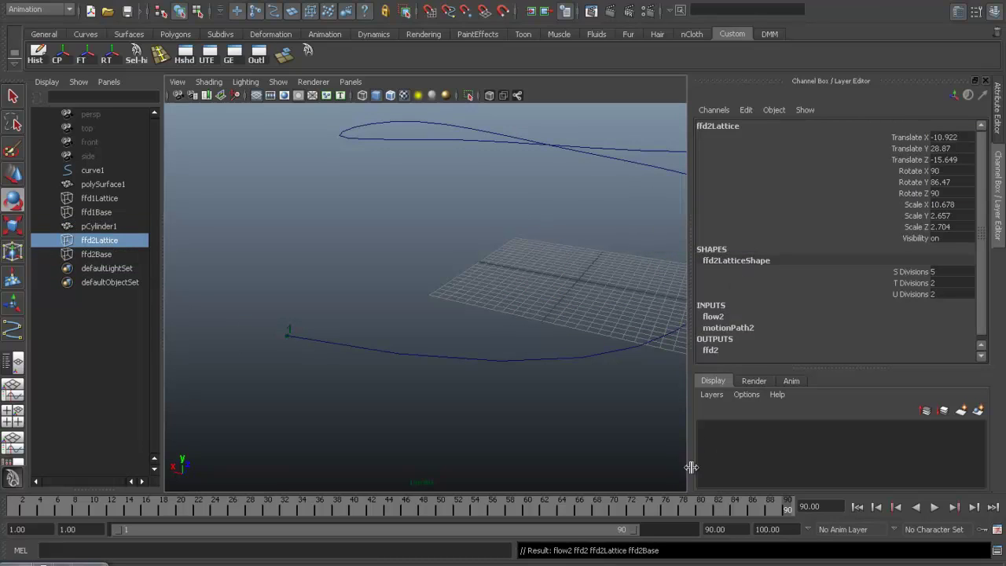
{"action": "key", "text": "alt+v"}
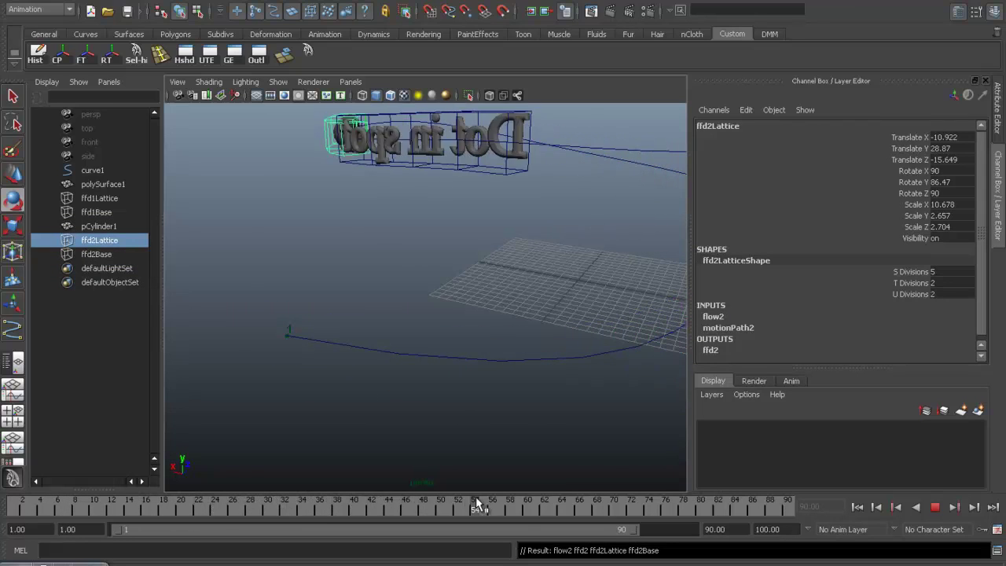
{"action": "left_click", "coordinate": [555, 503]}
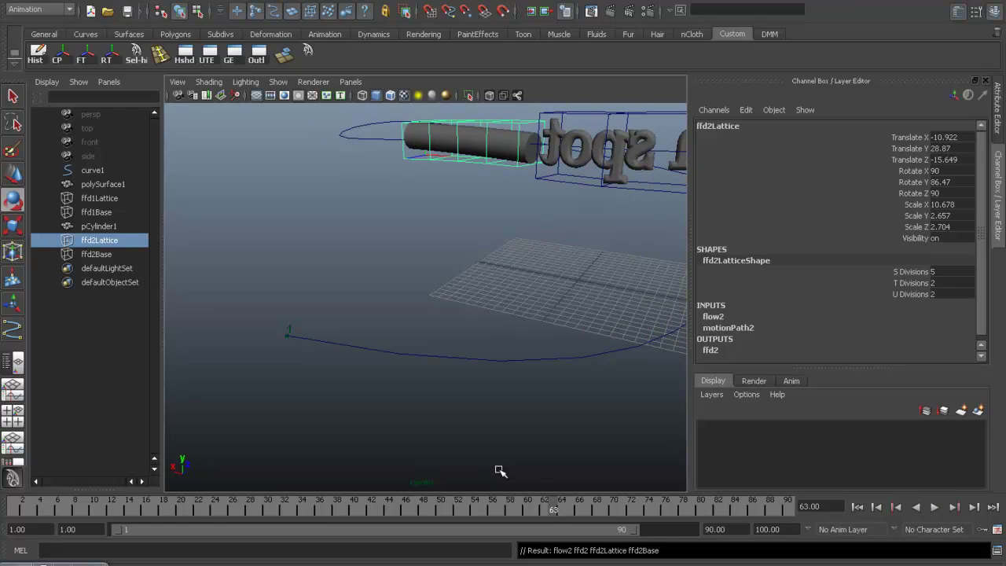
{"action": "left_click_drag", "start_coordinate": [571, 507], "coordinate": [621, 507]}
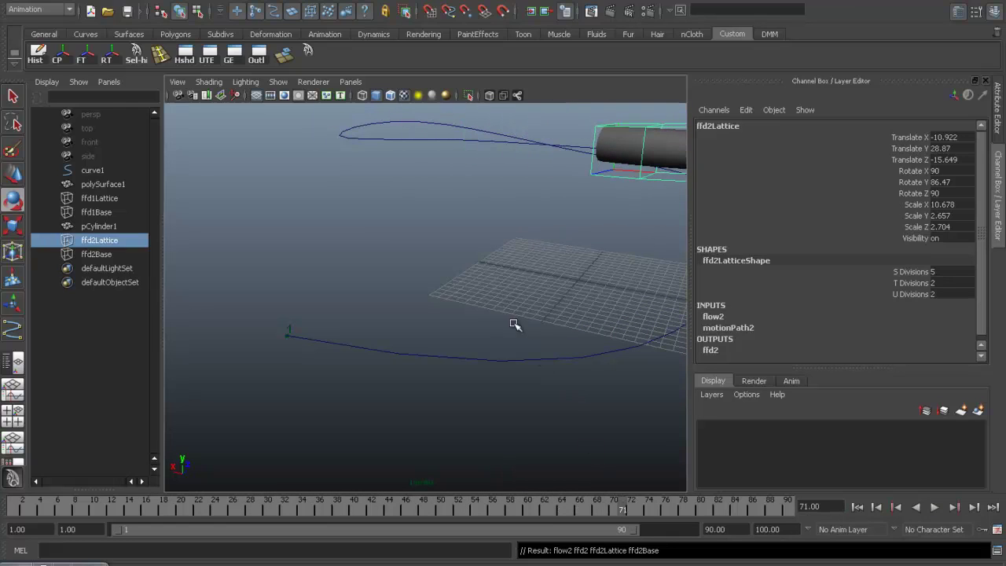
{"action": "mouse_move", "coordinate": [509, 342]}
{"action": "left_mouse_down", "text": "alt"}
{"action": "mouse_move", "coordinate": [438, 367]}
{"action": "mouse_move", "coordinate": [388, 367]}
{"action": "mouse_move", "coordinate": [402, 370]}
{"action": "left_mouse_up", "text": "alt"}
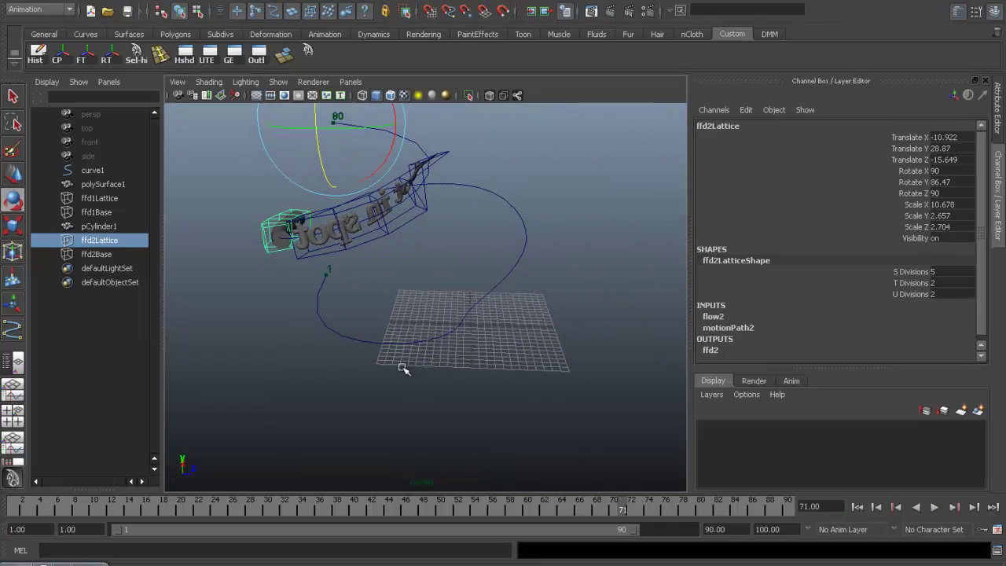
{"action": "key", "text": "alt+v"}
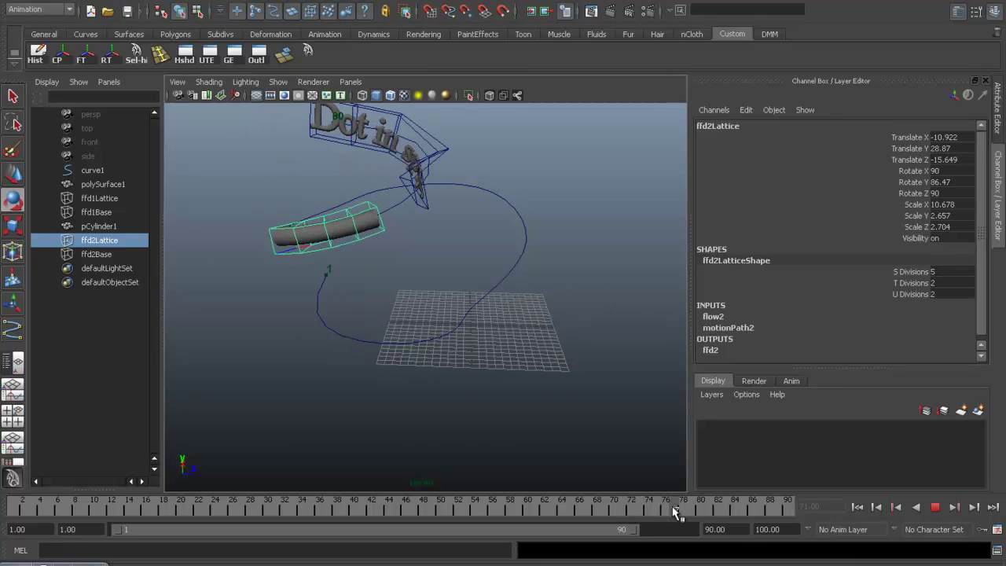
{"action": "mouse_move", "coordinate": [610, 508]}
{"action": "left_mouse_down"}
{"action": "mouse_move", "coordinate": [557, 509]}
{"action": "mouse_move", "coordinate": [630, 508]}
{"action": "left_mouse_up"}
{"action": "key", "text": "e"}
{"action": "mouse_move", "coordinate": [392, 252]}
{"action": "right_mouse_down", "text": "alt"}
{"action": "mouse_move", "coordinate": [427, 249]}
{"action": "mouse_move", "coordinate": [429, 232]}
{"action": "mouse_move", "coordinate": [441, 249]}
{"action": "right_mouse_up", "text": "alt"}
{"action": "left_click_drag", "start_coordinate": [508, 268], "coordinate": [534, 280]}
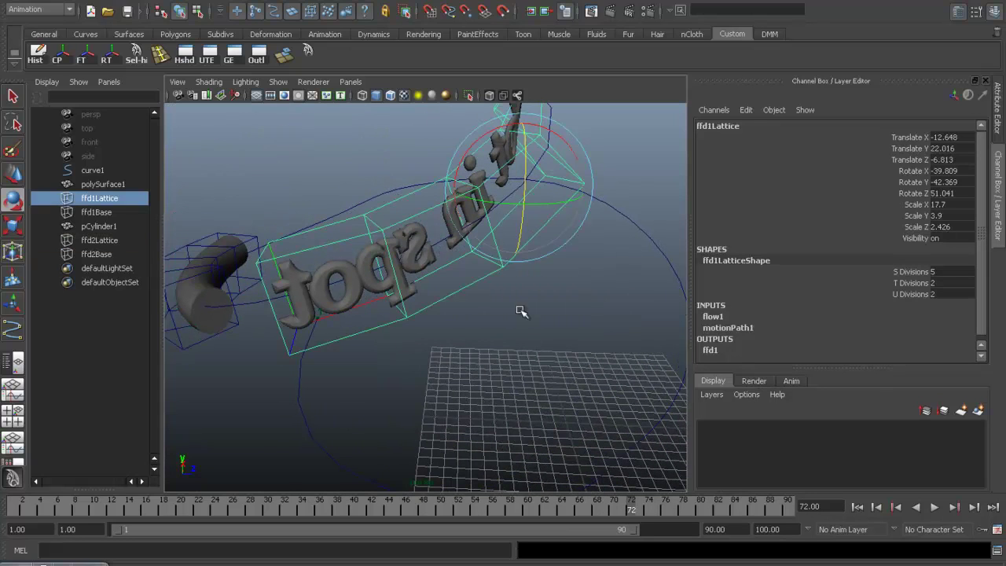
{"action": "mouse_move", "coordinate": [553, 353]}
{"action": "right_mouse_down", "text": "alt"}
{"action": "mouse_move", "coordinate": [480, 324]}
{"action": "mouse_move", "coordinate": [534, 338]}
{"action": "right_mouse_up", "text": "alt"}
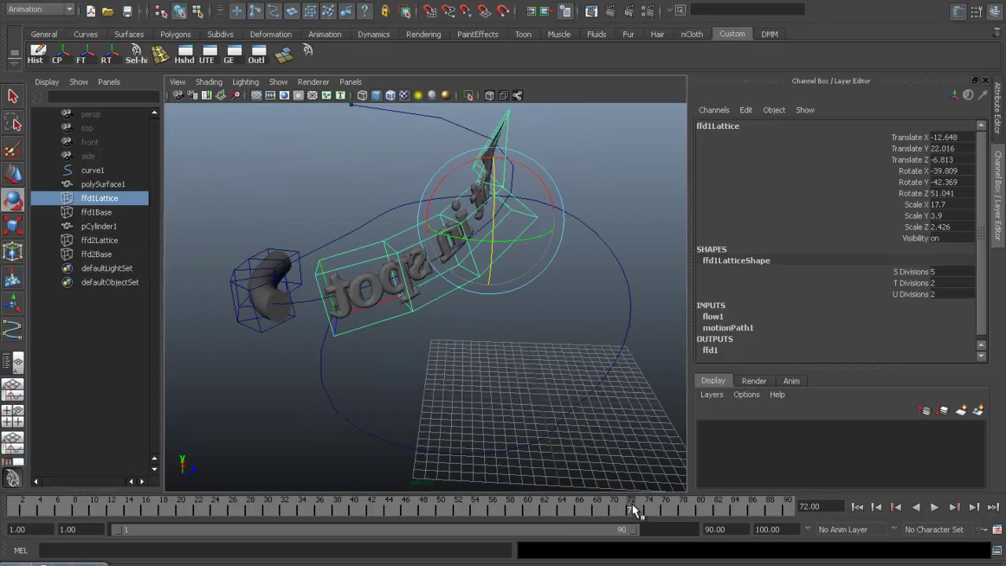
{"action": "left_click_drag", "start_coordinate": [634, 509], "coordinate": [561, 510]}
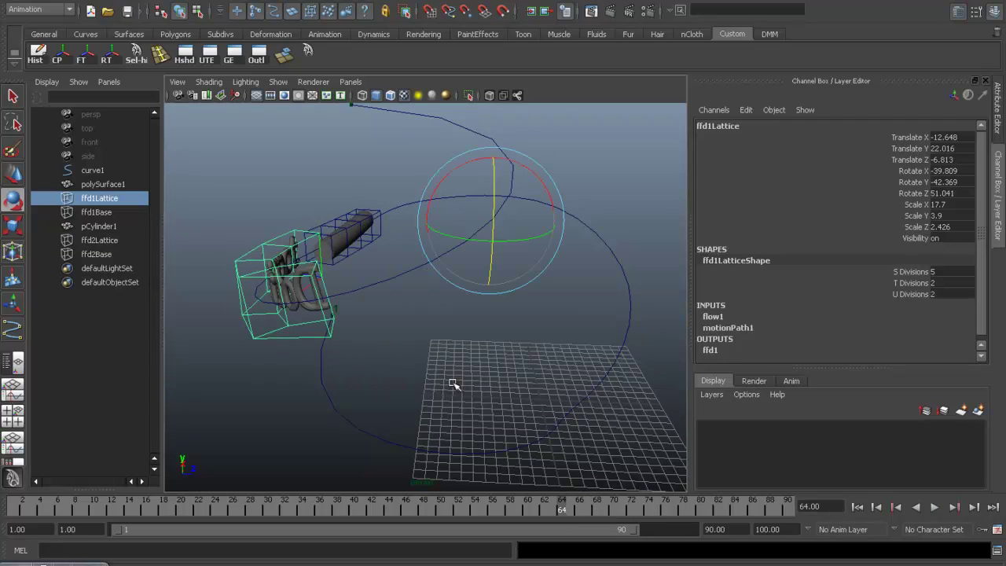
{"action": "mouse_move", "coordinate": [454, 383]}
{"action": "left_mouse_down", "text": "alt"}
{"action": "mouse_move", "coordinate": [469, 364]}
{"action": "mouse_move", "coordinate": [539, 348]}
{"action": "mouse_move", "coordinate": [508, 357]}
{"action": "mouse_move", "coordinate": [478, 354]}
{"action": "mouse_move", "coordinate": [521, 353]}
{"action": "mouse_move", "coordinate": [418, 344]}
{"action": "left_mouse_up", "text": "alt"}
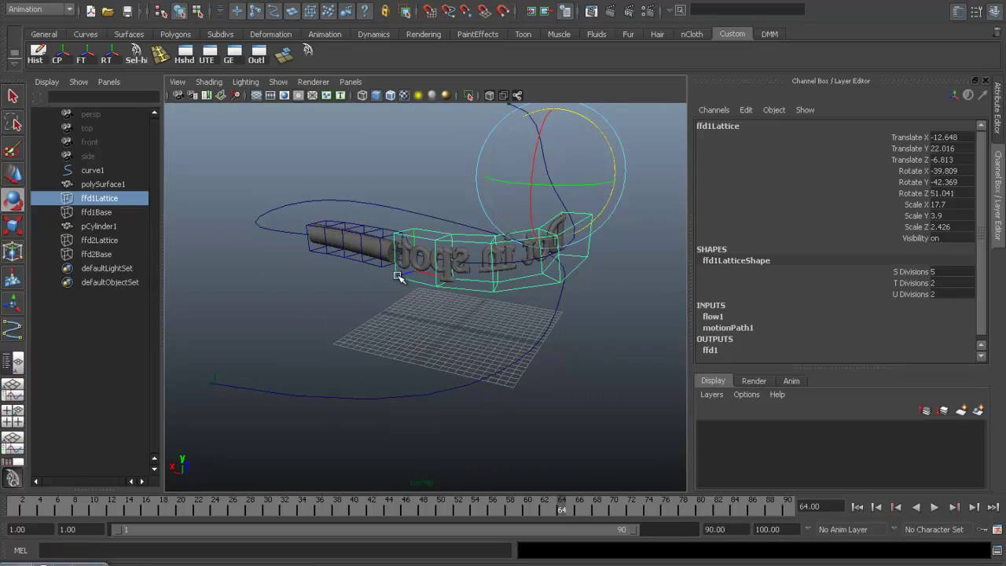
Hide the deformer lattice cages and put the path curve into control-vertex editing.
{"action": "left_click", "coordinate": [279, 82]}
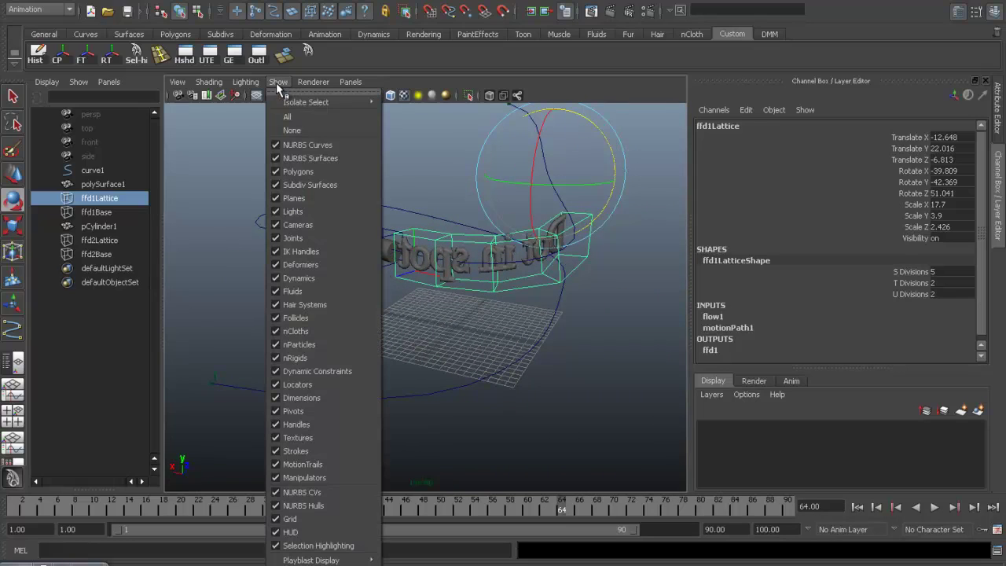
{"action": "left_click", "coordinate": [277, 264]}
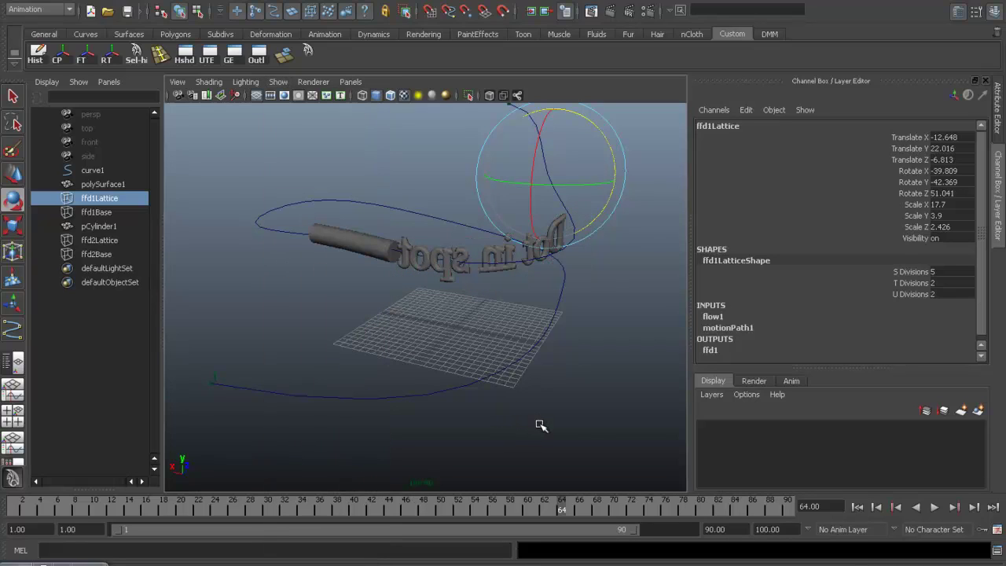
{"action": "left_click", "coordinate": [536, 381]}
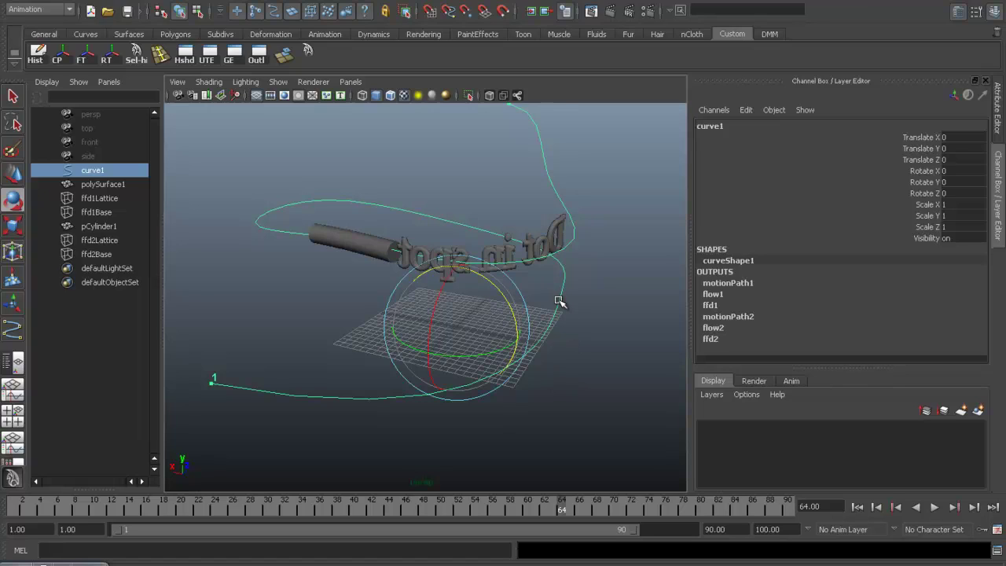
{"action": "right_click", "coordinate": [558, 301]}
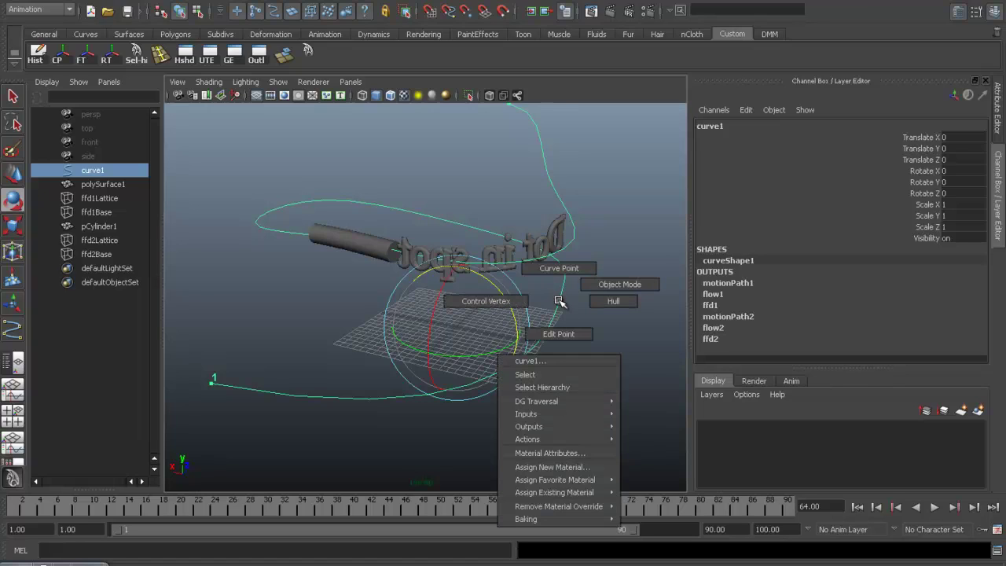
{"action": "left_click", "coordinate": [510, 301]}
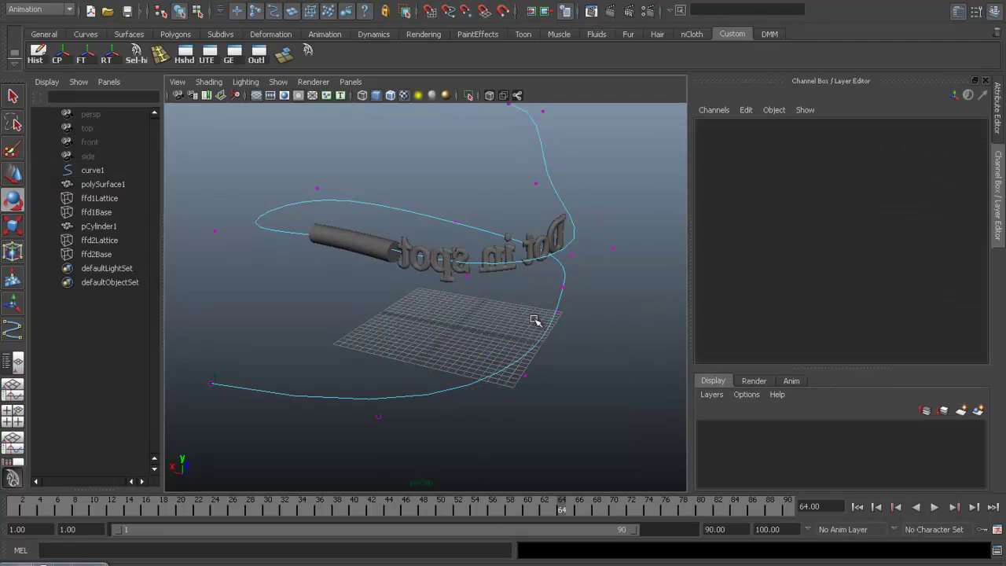
Move the middle and upper control vertices to bend the path curve.
{"action": "left_click", "coordinate": [555, 304]}
{"action": "left_click_drag", "start_coordinate": [591, 349], "coordinate": [508, 375], "text": "alt"}
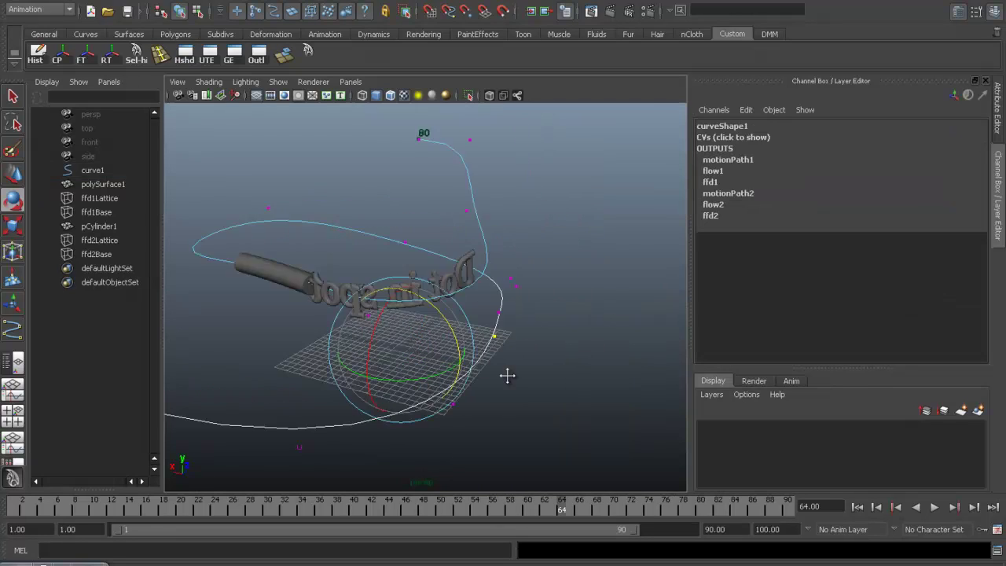
{"action": "left_click", "coordinate": [11, 176]}
{"action": "left_click_drag", "start_coordinate": [417, 329], "coordinate": [486, 325]}
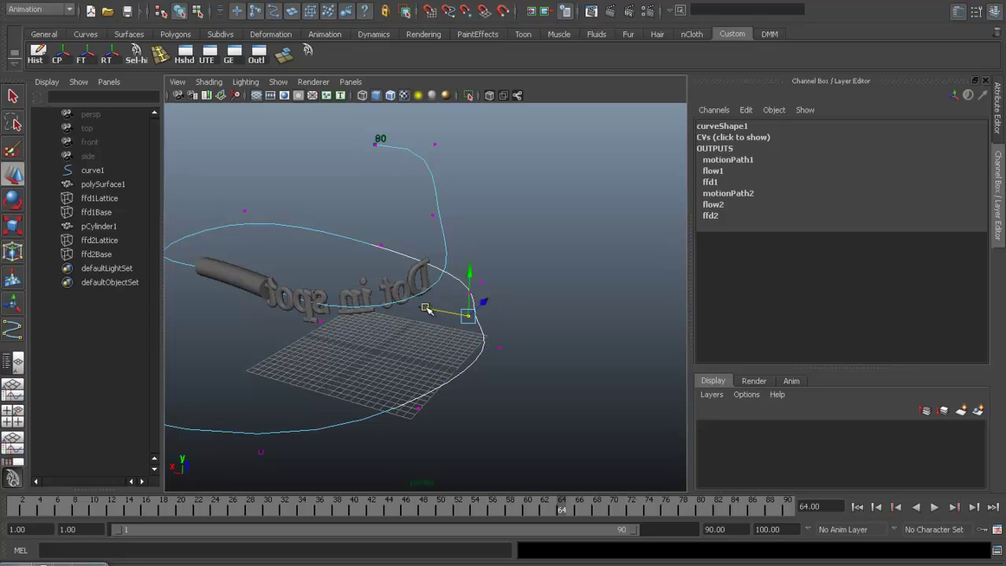
{"action": "left_click_drag", "start_coordinate": [425, 308], "coordinate": [472, 330]}
{"action": "left_click_drag", "start_coordinate": [492, 368], "coordinate": [439, 363], "text": "alt"}
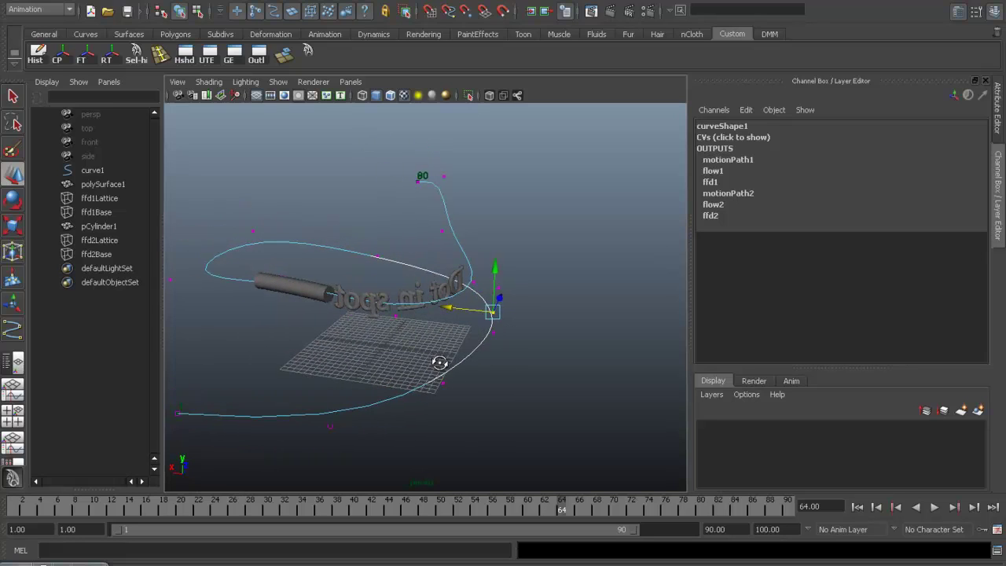
{"action": "left_click_drag", "start_coordinate": [429, 214], "coordinate": [465, 243]}
{"action": "mouse_move", "coordinate": [397, 228]}
{"action": "left_mouse_down"}
{"action": "mouse_move", "coordinate": [479, 231]}
{"action": "mouse_move", "coordinate": [414, 300]}
{"action": "mouse_move", "coordinate": [383, 241]}
{"action": "left_mouse_up"}
Raise the end vertex near the tube, dip and widen the curve's sweep, then return to object mode.
{"action": "left_click", "coordinate": [360, 255]}
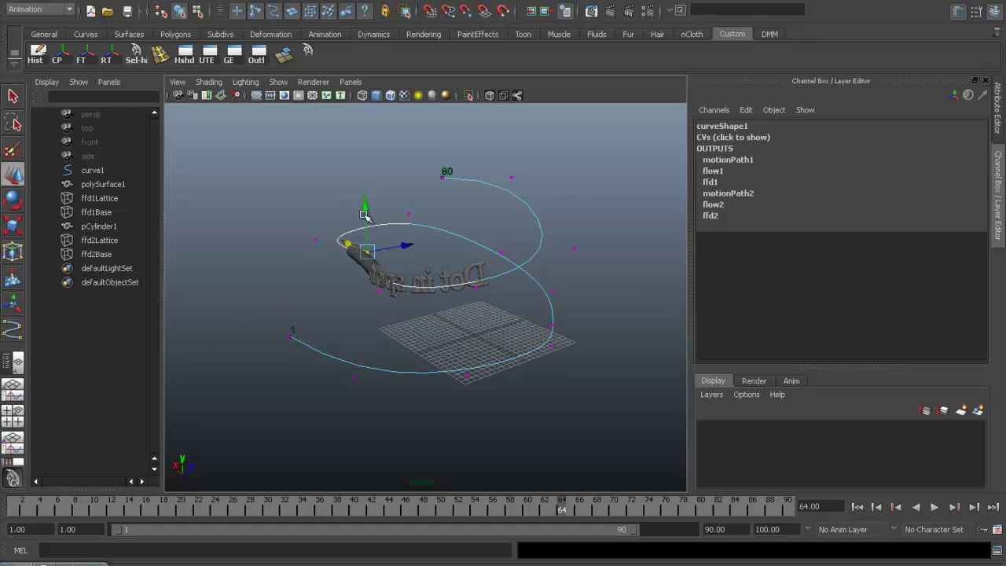
{"action": "mouse_move", "coordinate": [367, 200]}
{"action": "left_mouse_down"}
{"action": "mouse_move", "coordinate": [368, 169]}
{"action": "mouse_move", "coordinate": [441, 266]}
{"action": "mouse_move", "coordinate": [508, 257]}
{"action": "left_mouse_up"}
{"action": "mouse_move", "coordinate": [415, 166]}
{"action": "left_mouse_down"}
{"action": "mouse_move", "coordinate": [401, 285]}
{"action": "mouse_move", "coordinate": [366, 332]}
{"action": "mouse_move", "coordinate": [396, 337]}
{"action": "left_mouse_up"}
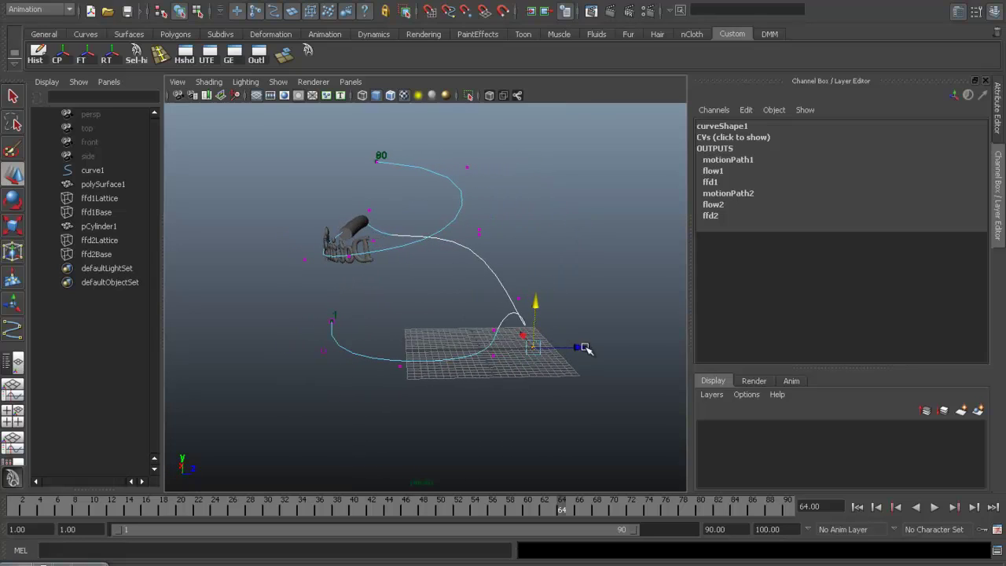
{"action": "left_click_drag", "start_coordinate": [580, 348], "coordinate": [649, 349]}
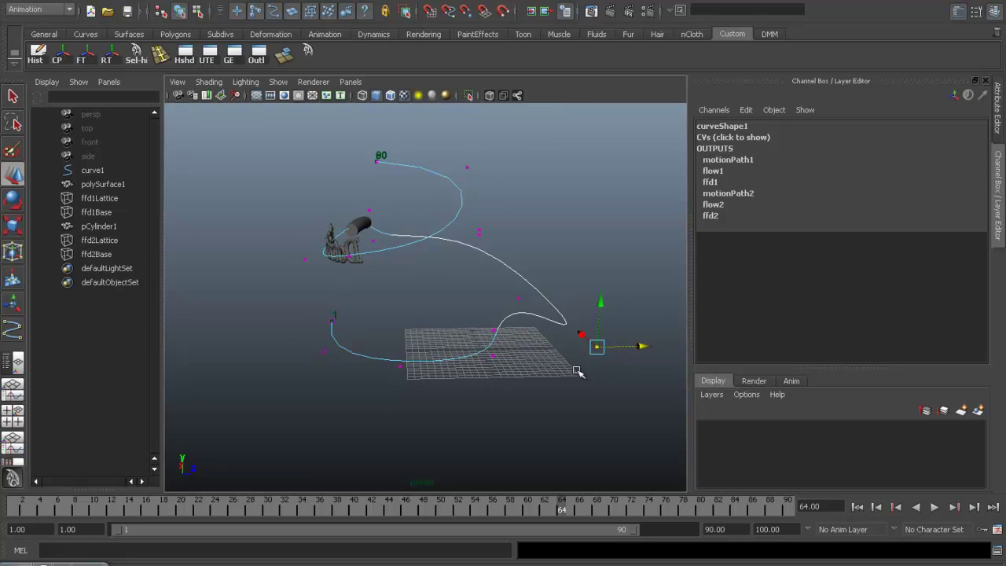
{"action": "right_click_drag", "start_coordinate": [514, 273], "coordinate": [546, 259]}
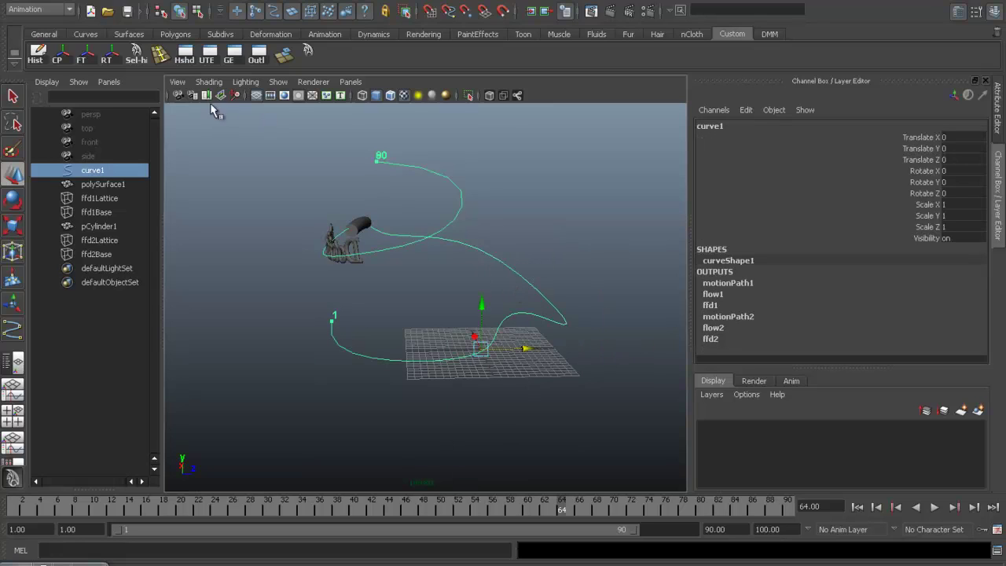
Hide curves in the viewport and replay the animation from the first frame.
{"action": "left_click", "coordinate": [279, 82]}
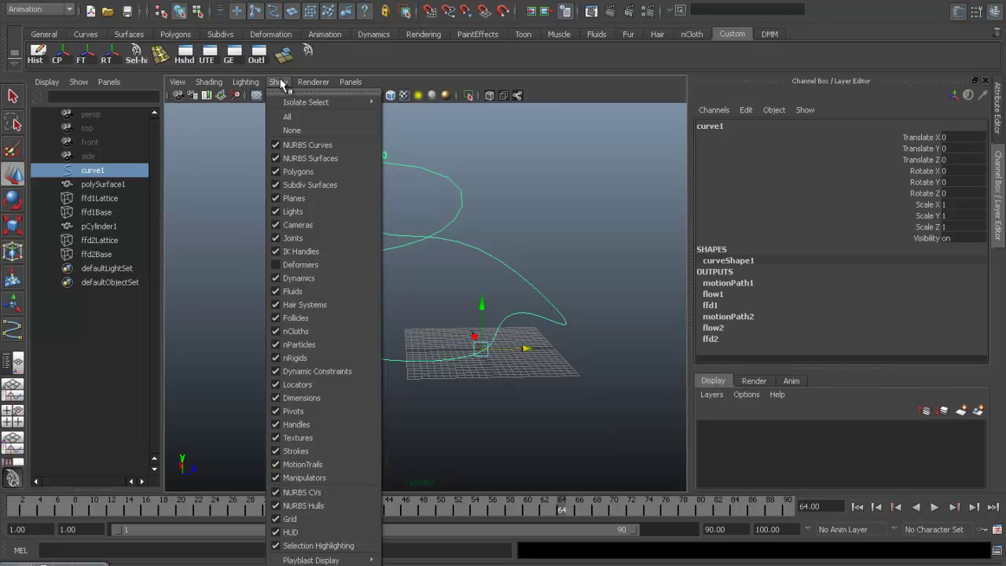
{"action": "left_click", "coordinate": [300, 145]}
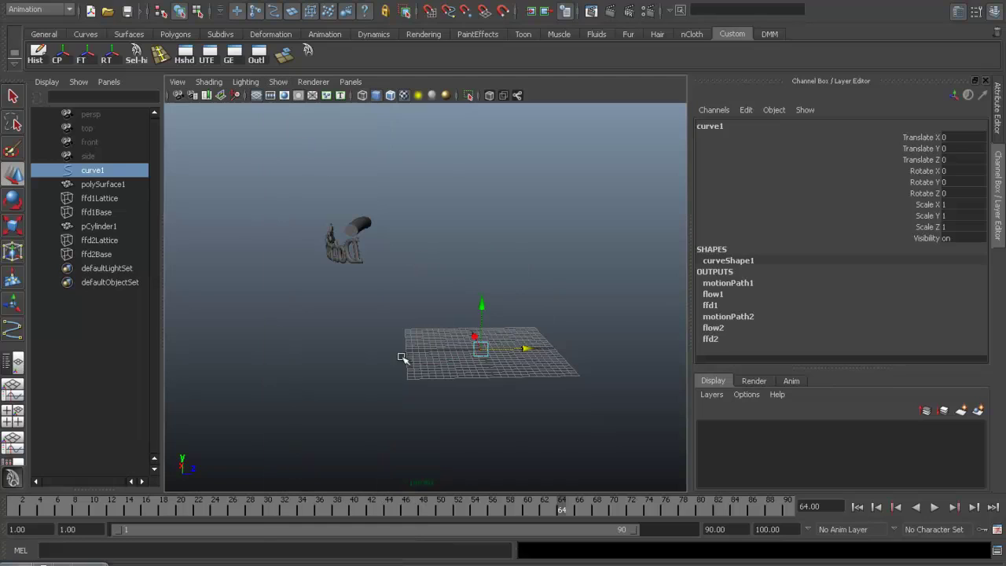
{"action": "left_click_drag", "start_coordinate": [401, 357], "coordinate": [535, 366], "text": "alt"}
{"action": "left_click", "coordinate": [857, 507]}
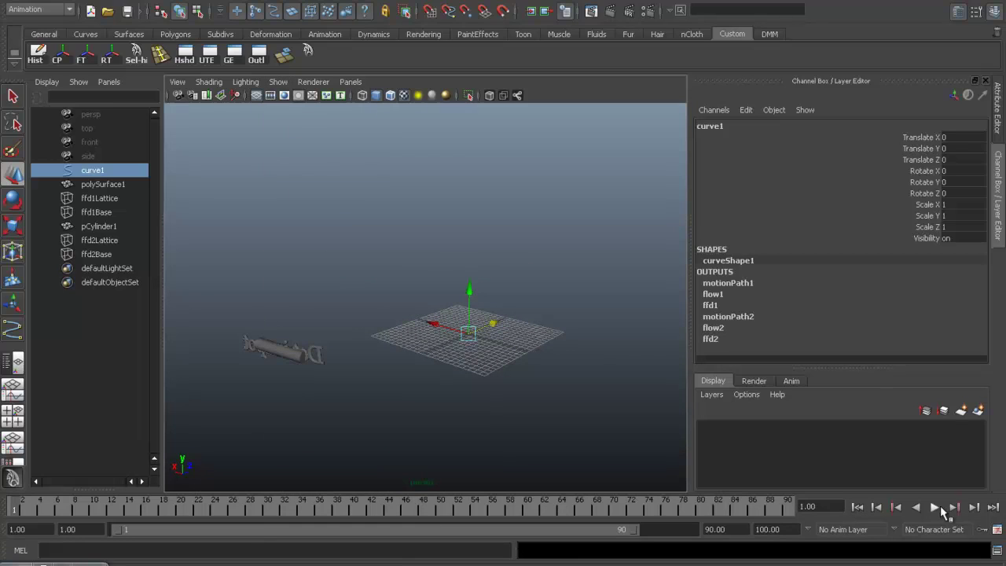
{"action": "left_click", "coordinate": [937, 507]}
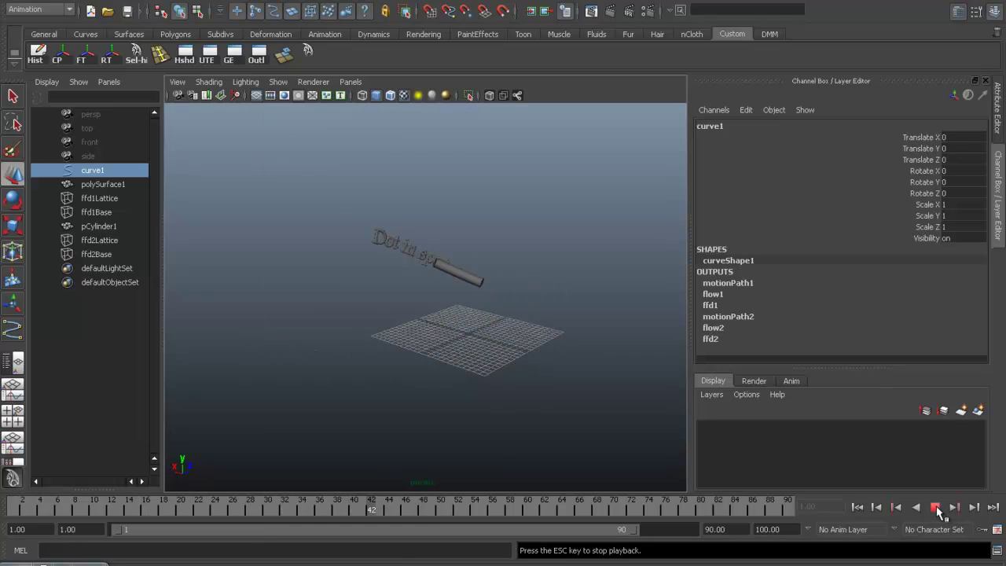
{"action": "mouse_move", "coordinate": [517, 292]}
{"action": "left_mouse_down", "text": "alt"}
{"action": "mouse_move", "coordinate": [490, 315]}
{"action": "mouse_move", "coordinate": [503, 324]}
{"action": "mouse_move", "coordinate": [414, 287]}
{"action": "mouse_move", "coordinate": [357, 327]}
{"action": "mouse_move", "coordinate": [507, 322]}
{"action": "mouse_move", "coordinate": [400, 319]}
{"action": "mouse_move", "coordinate": [411, 339]}
{"action": "left_mouse_up", "text": "alt"}
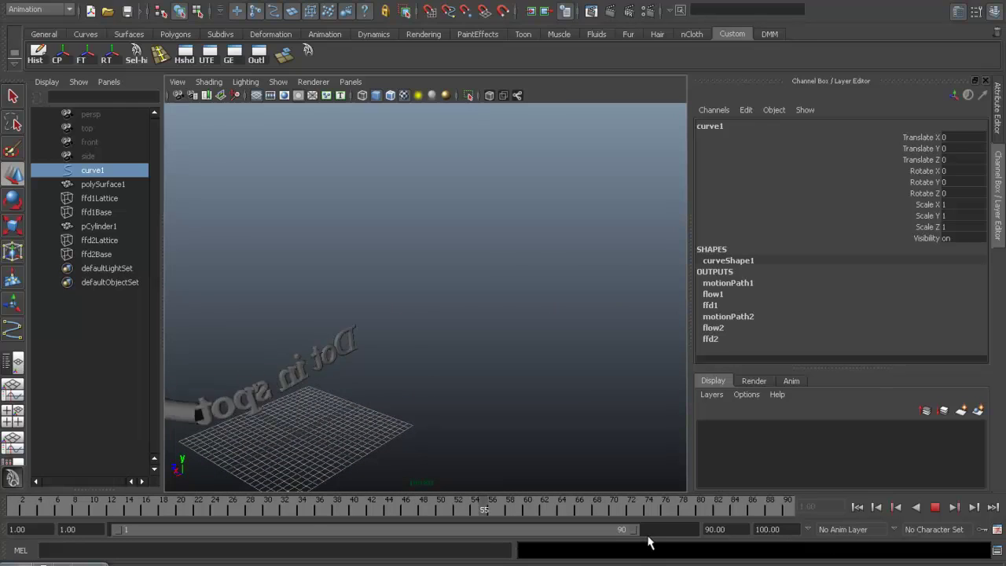
Extend the playback range so it ends at frame 150 instead of 90.
{"action": "left_click_drag", "start_coordinate": [635, 529], "coordinate": [757, 533]}
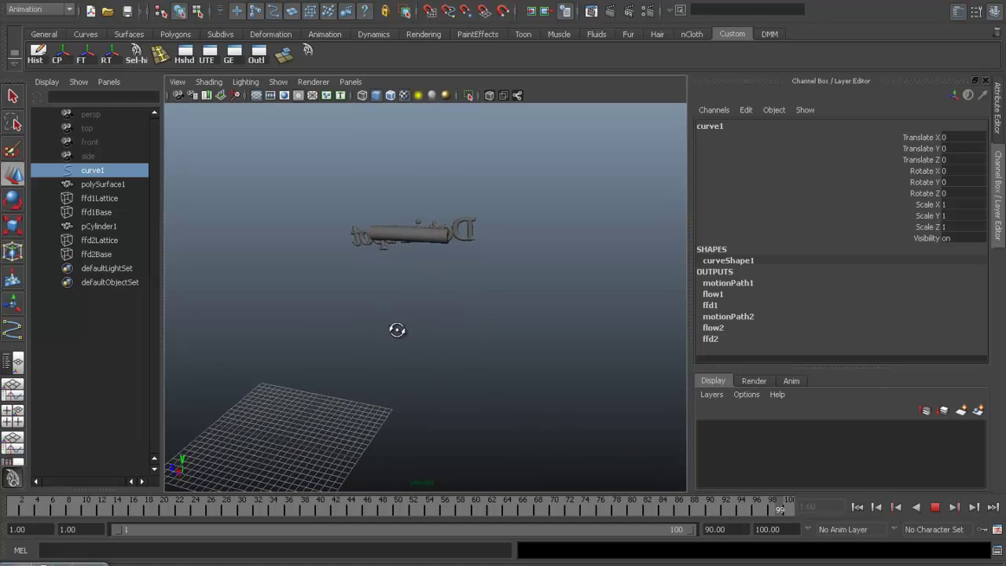
{"action": "left_click_drag", "start_coordinate": [366, 329], "coordinate": [442, 299], "text": "alt"}
{"action": "type", "text": "1"}
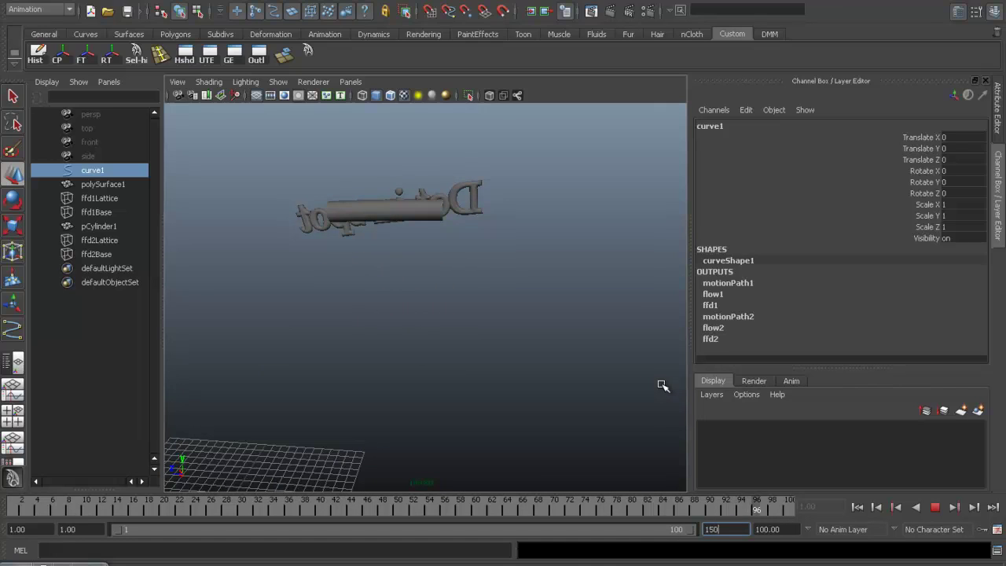
{"action": "type", "text": "50"}
{"action": "key", "text": "Return"}
{"action": "mouse_move", "coordinate": [441, 260]}
{"action": "left_mouse_down", "text": "alt"}
{"action": "mouse_move", "coordinate": [413, 232]}
{"action": "mouse_move", "coordinate": [455, 371]}
{"action": "left_mouse_up", "text": "alt"}
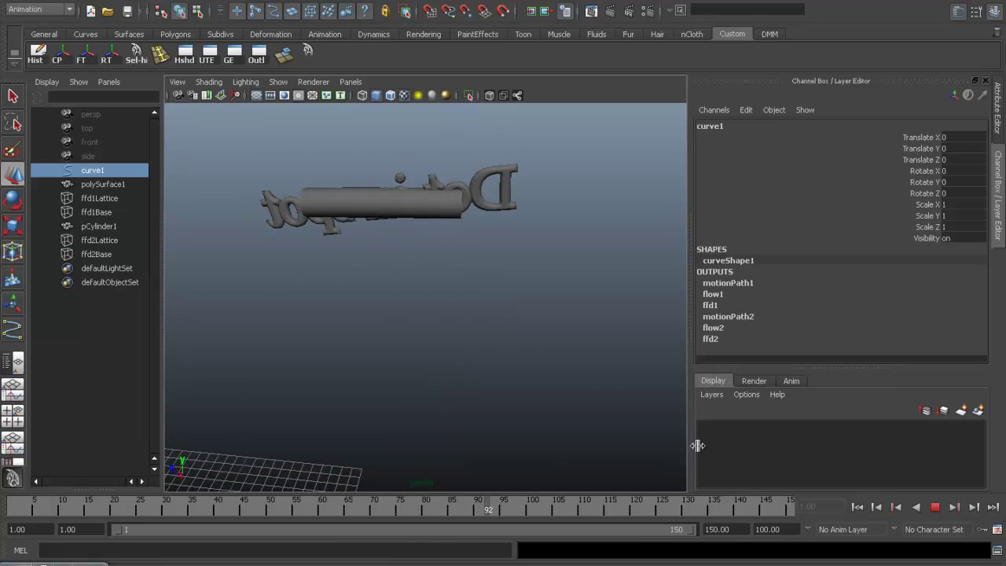
Scale the swoosh cylinder up about 1.4 times and play the animation to test it.
{"action": "left_click", "coordinate": [934, 507]}
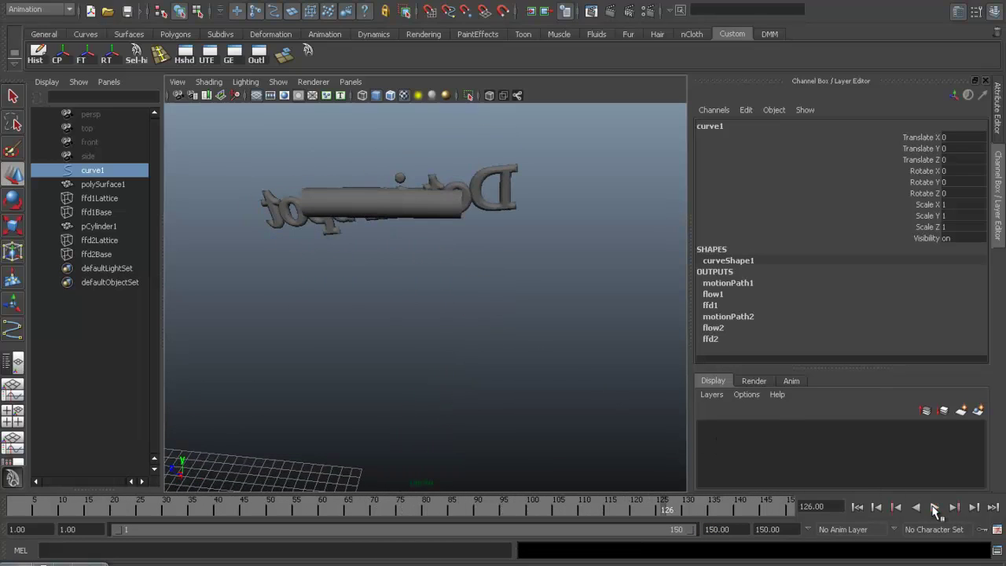
{"action": "left_click", "coordinate": [445, 220]}
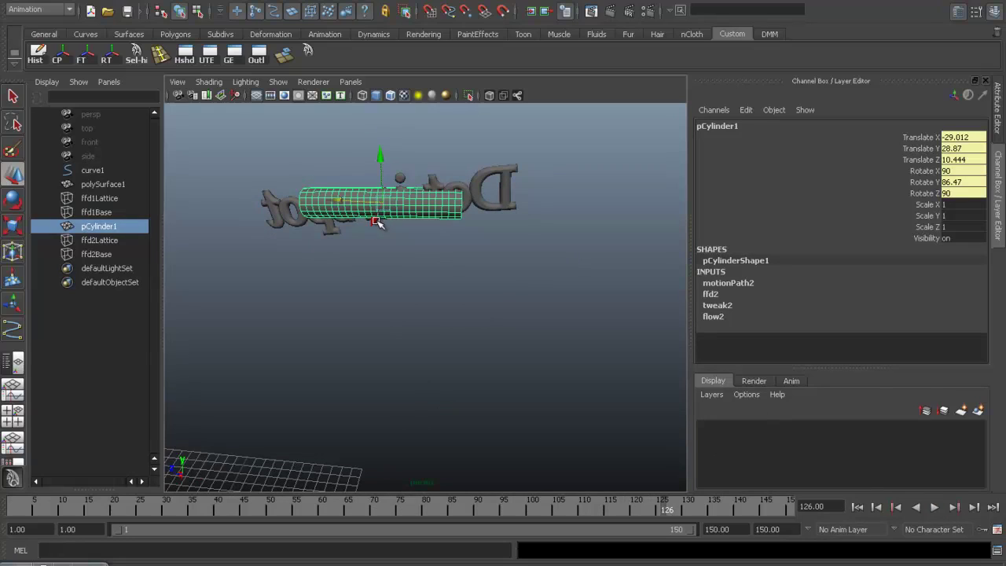
{"action": "key", "text": "r"}
{"action": "left_click_drag", "start_coordinate": [381, 203], "coordinate": [471, 204]}
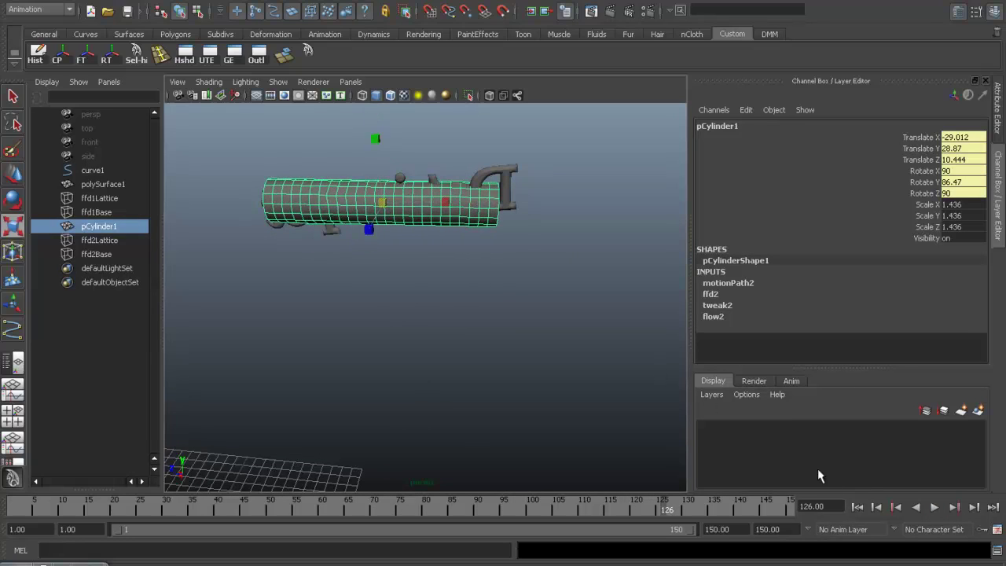
{"action": "left_click", "coordinate": [858, 507]}
{"action": "left_click", "coordinate": [935, 507]}
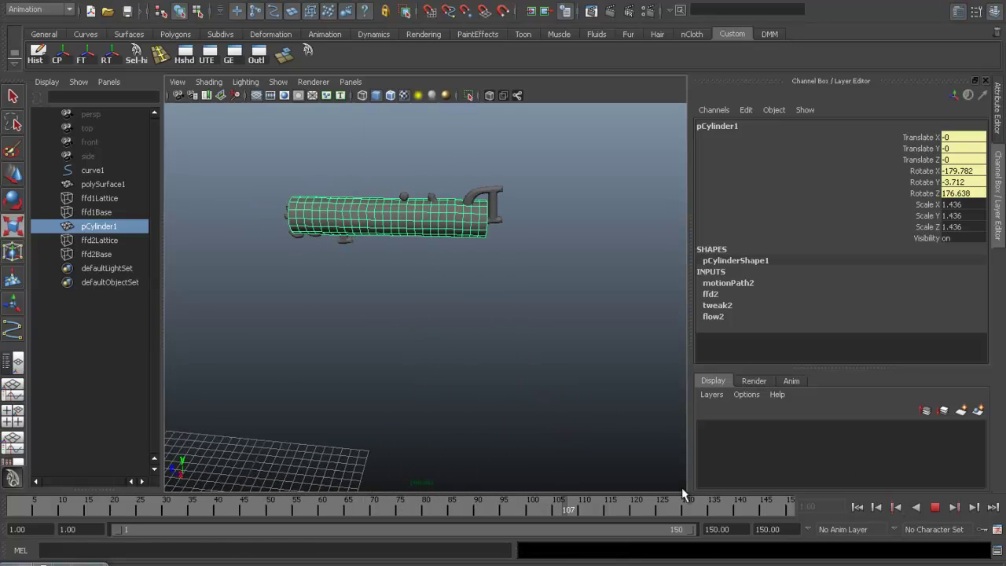
{"action": "left_click", "coordinate": [935, 507]}
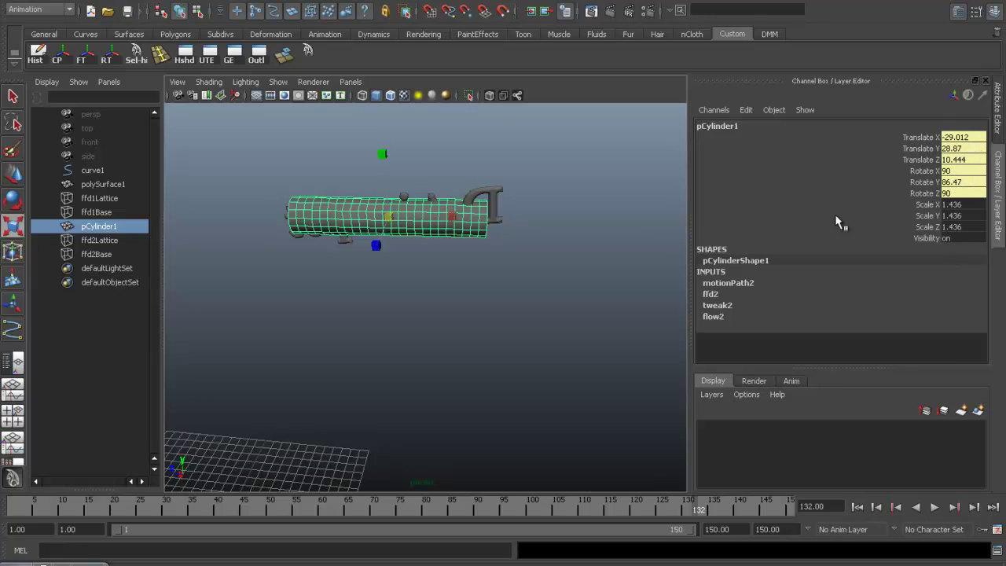
Undo the cylinder scale, replay, and park the timeline at frame 97 facing the text.
{"action": "key", "text": "ctrl+z"}
{"action": "key", "text": "ctrl+z"}
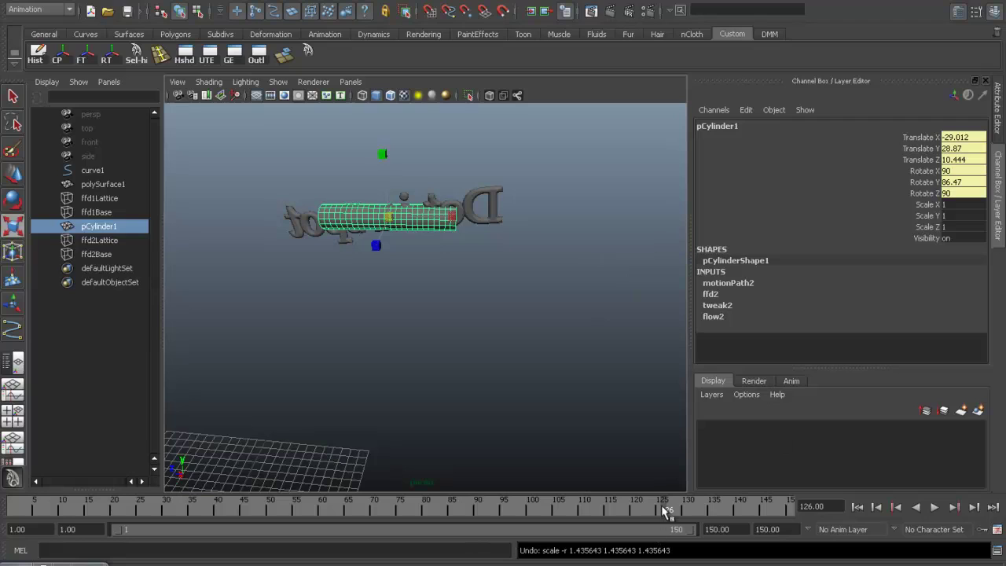
{"action": "key", "text": "alt+v"}
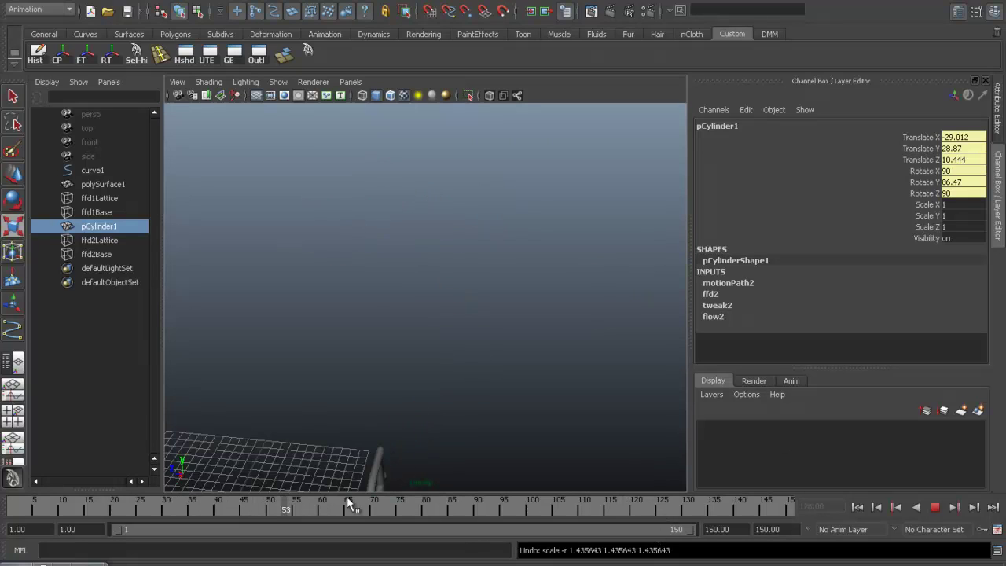
{"action": "left_click_drag", "start_coordinate": [349, 503], "coordinate": [514, 502]}
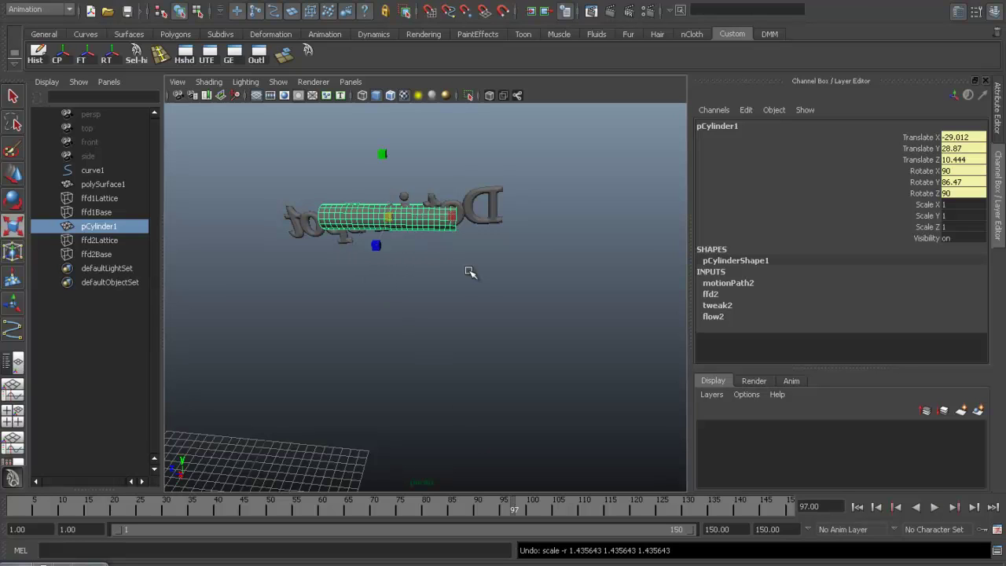
{"action": "mouse_move", "coordinate": [538, 271]}
{"action": "left_mouse_down", "text": "alt"}
{"action": "mouse_move", "coordinate": [332, 269]}
{"action": "mouse_move", "coordinate": [269, 259]}
{"action": "mouse_move", "coordinate": [359, 289]}
{"action": "mouse_move", "coordinate": [472, 289]}
{"action": "mouse_move", "coordinate": [440, 288]}
{"action": "mouse_move", "coordinate": [501, 320]}
{"action": "left_mouse_up", "text": "alt"}
Assign a new Blinn material, blinn1, to the cylinder and colour it orange.
{"action": "right_click", "coordinate": [477, 244]}
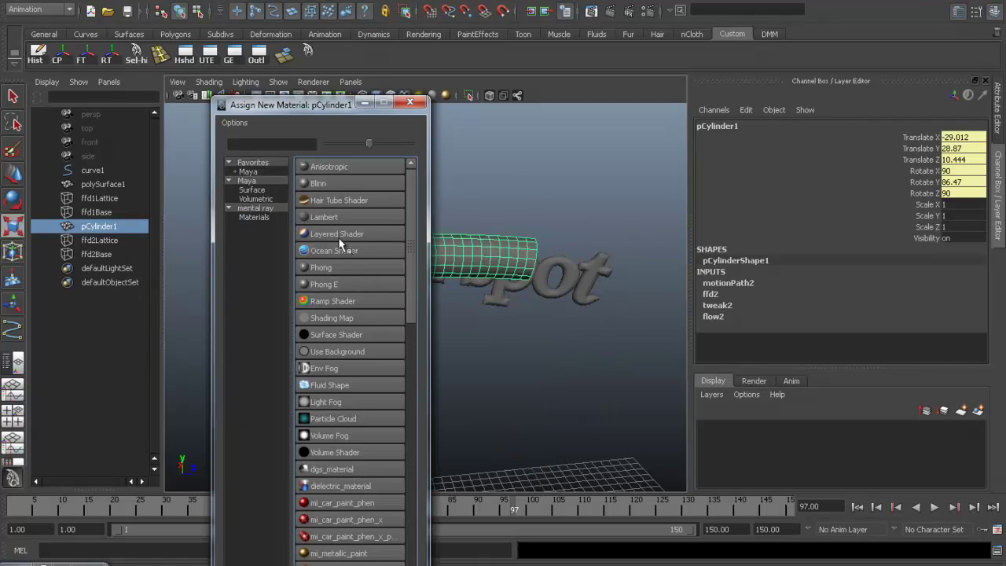
{"action": "left_click", "coordinate": [323, 183]}
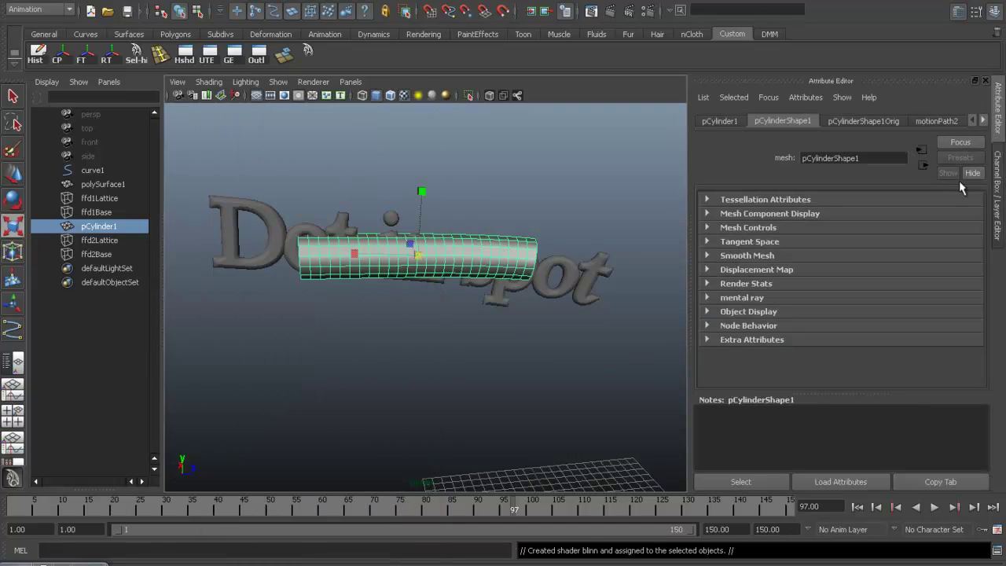
{"action": "left_click", "coordinate": [982, 121]}
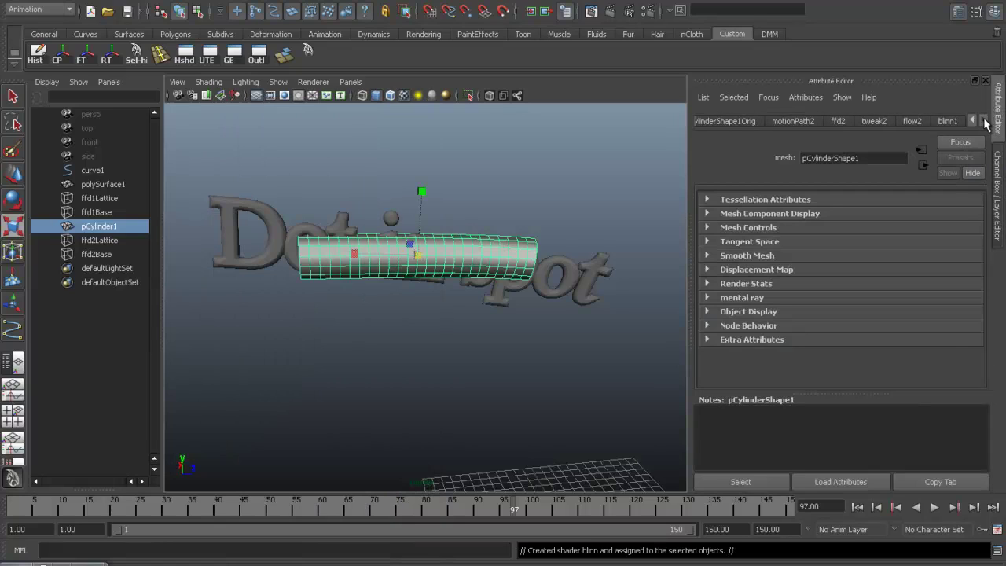
{"action": "left_click", "coordinate": [947, 120]}
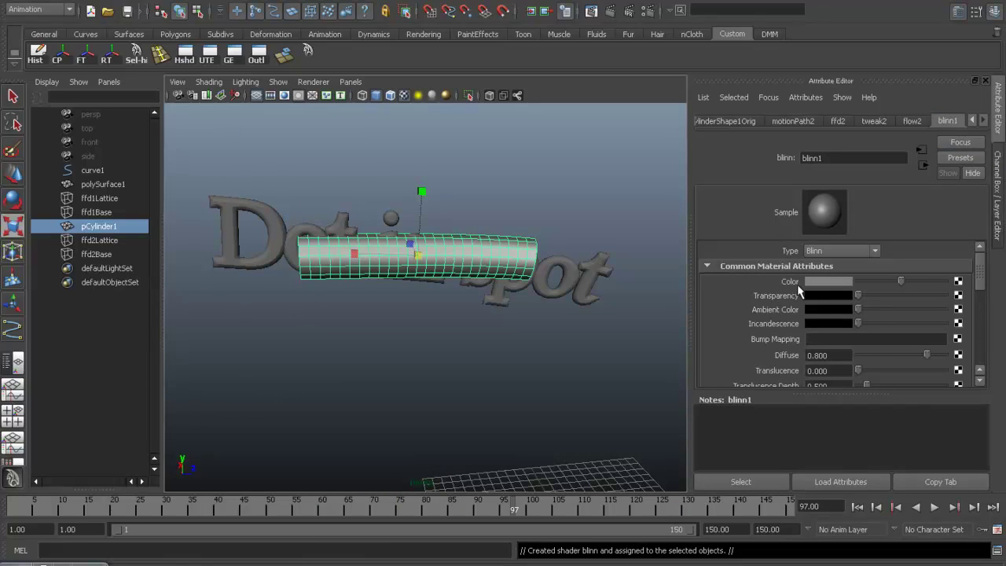
{"action": "left_click", "coordinate": [833, 281]}
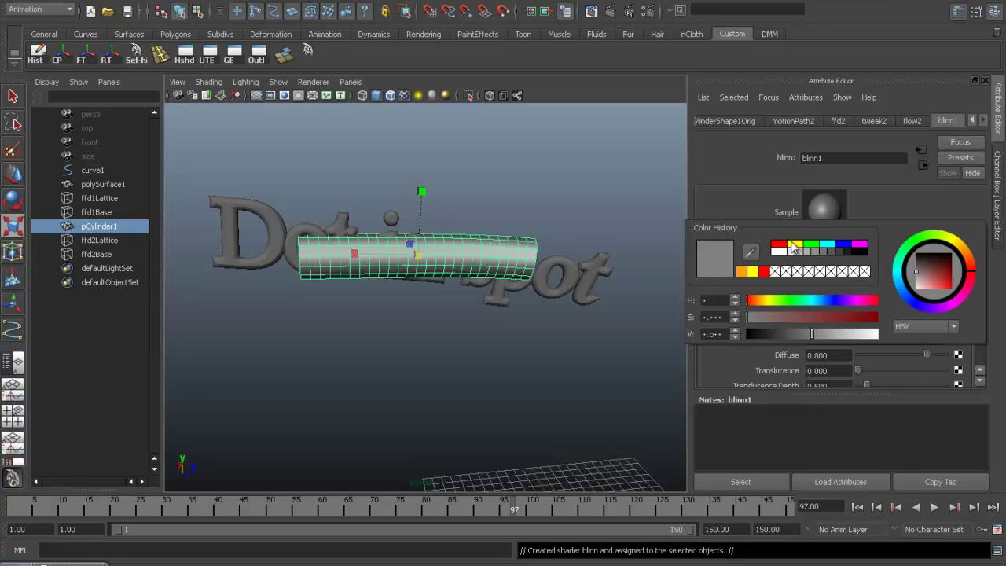
{"action": "left_click", "coordinate": [741, 272]}
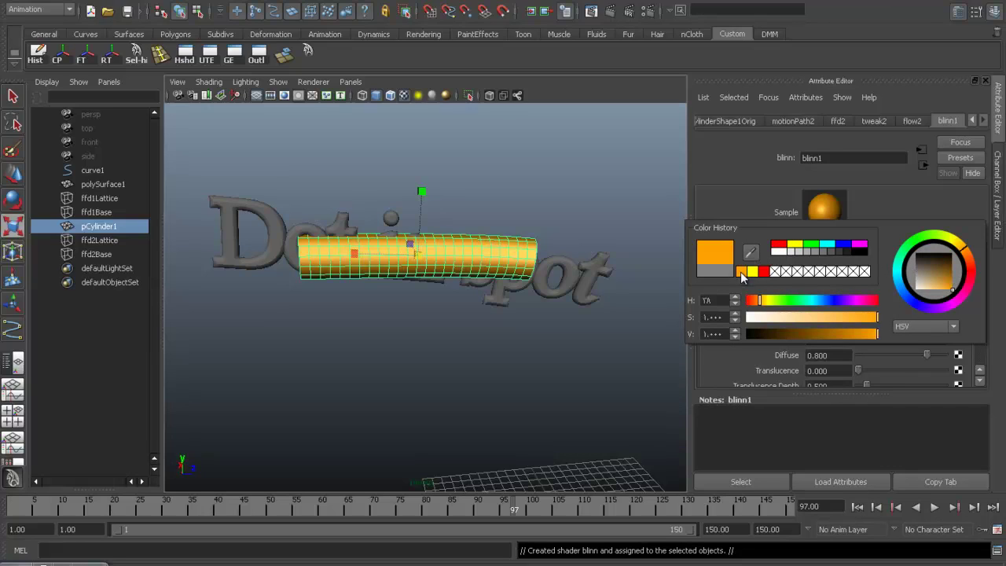
{"action": "left_click", "coordinate": [565, 289]}
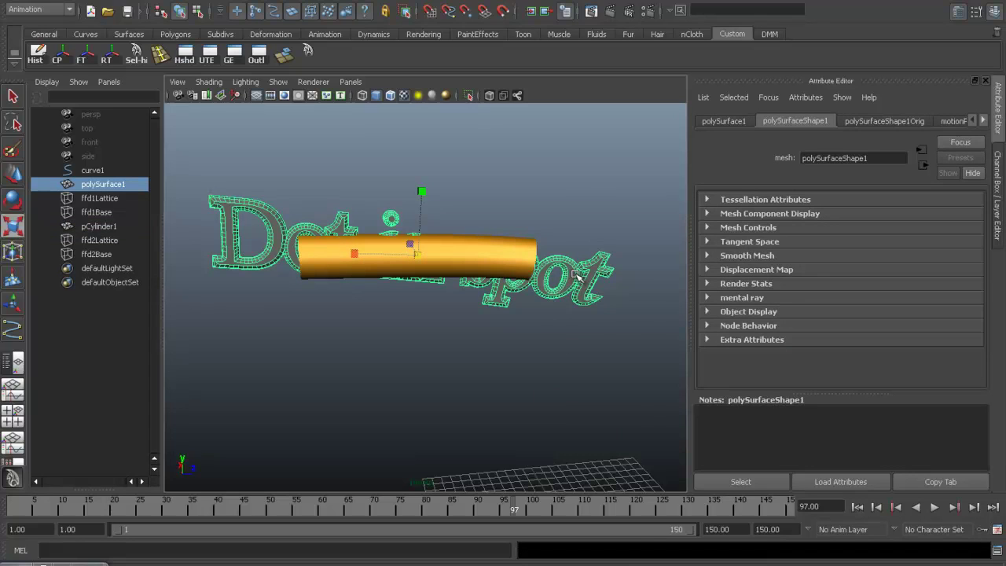
Assign a new Blinn material, blinn2, to the 'Dot in spot' text and colour it red.
{"action": "right_click_drag", "start_coordinate": [576, 276], "coordinate": [566, 509]}
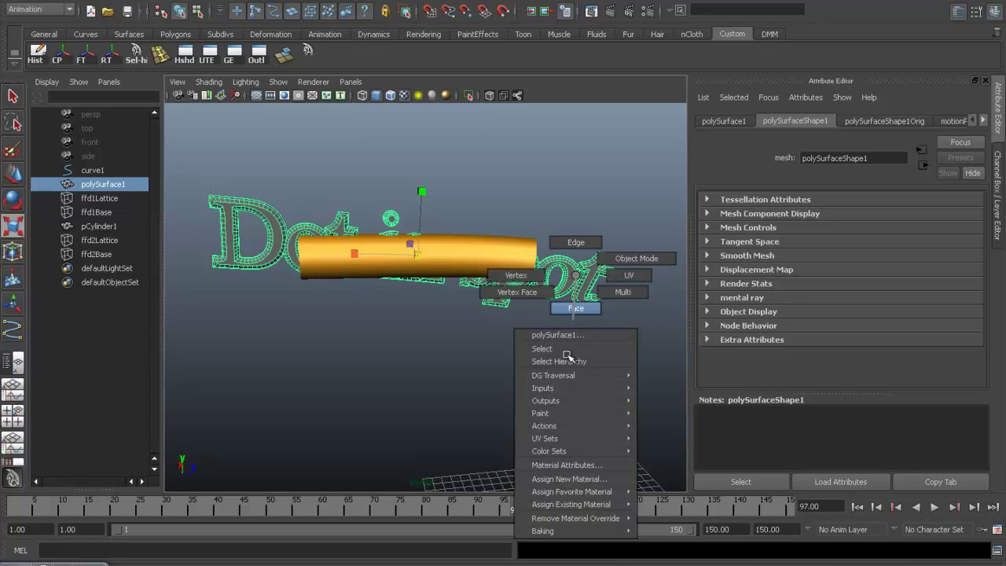
{"action": "left_click", "coordinate": [577, 479]}
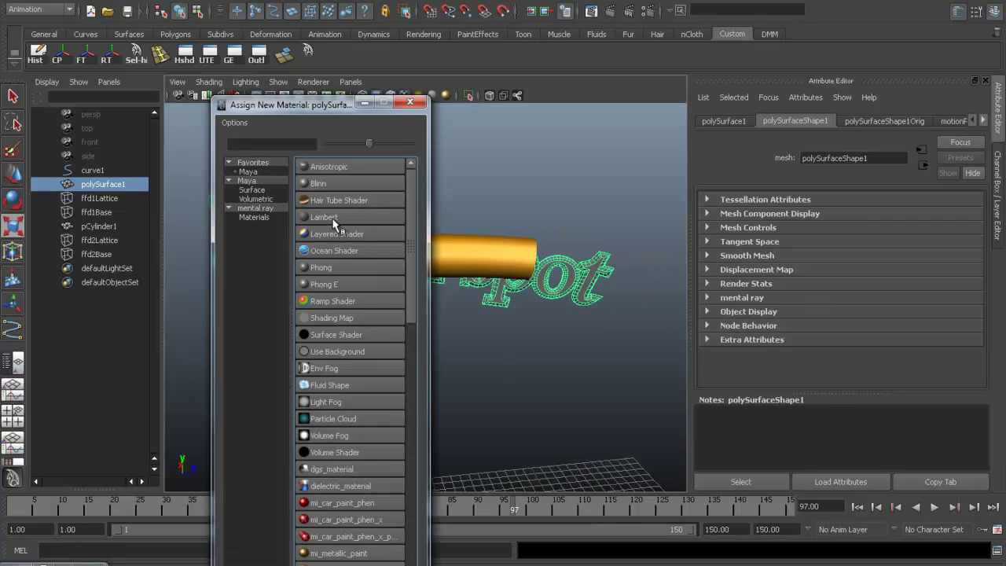
{"action": "left_click", "coordinate": [319, 183]}
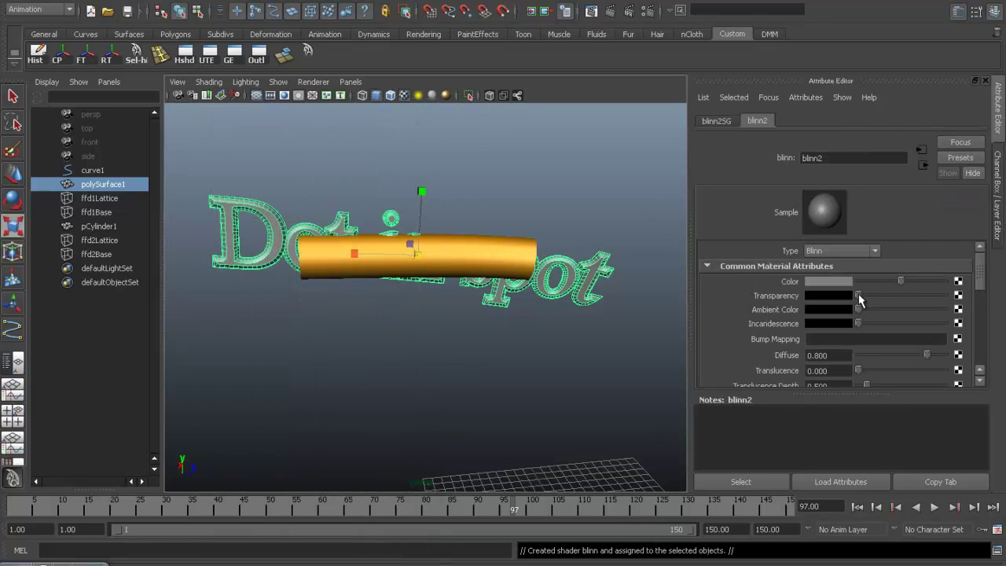
{"action": "left_click", "coordinate": [818, 283]}
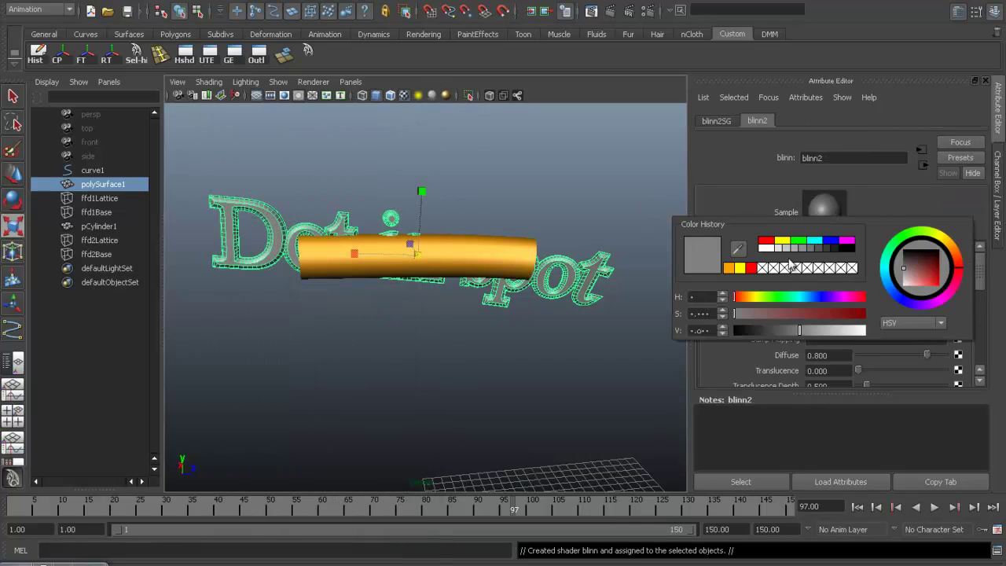
{"action": "left_click", "coordinate": [768, 242]}
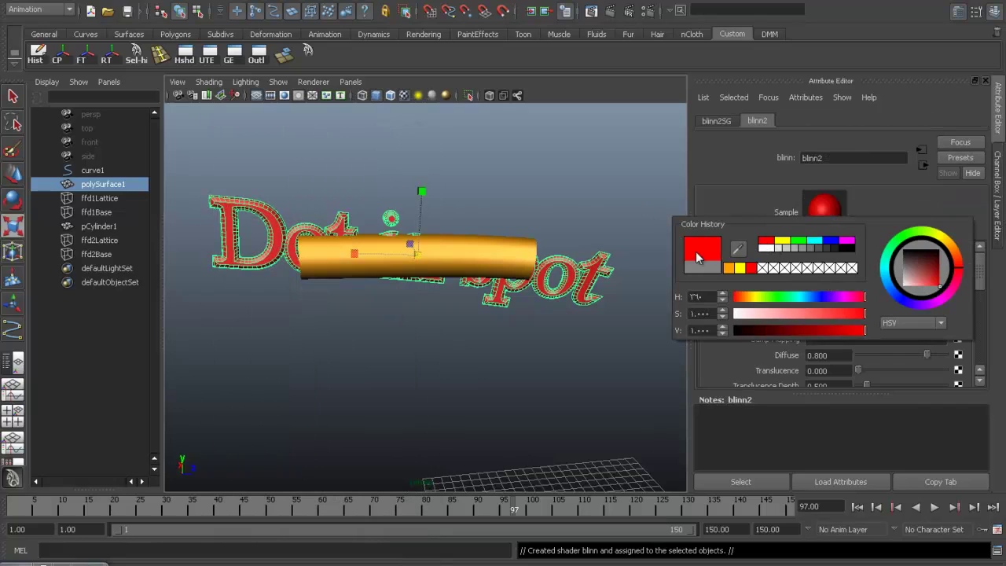
{"action": "left_click", "coordinate": [542, 255]}
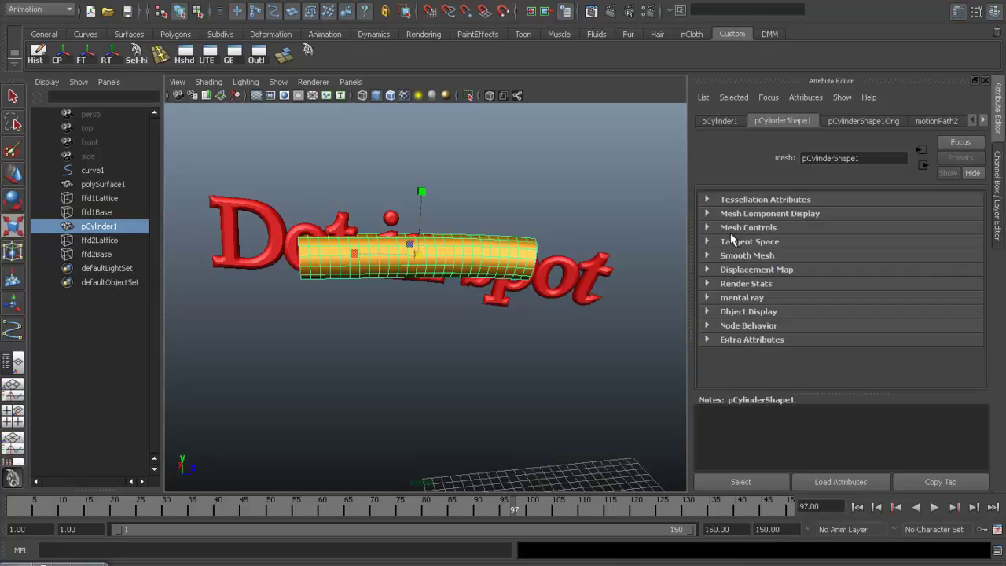
Show blinn1's attributes and expand Special Effects to reveal Hide Source and Glow Intensity.
{"action": "left_click", "coordinate": [982, 120]}
{"action": "left_click", "coordinate": [983, 120]}
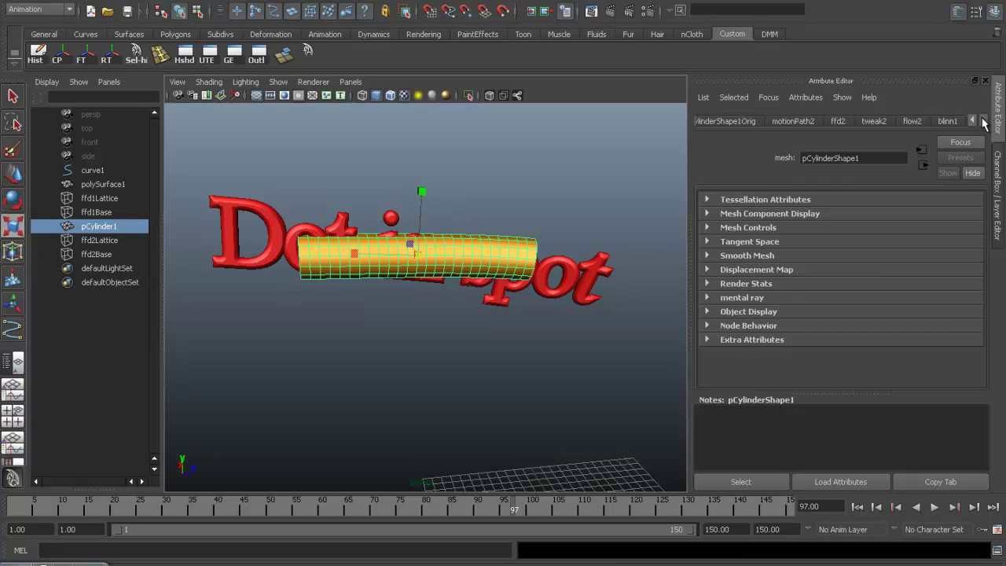
{"action": "left_click", "coordinate": [957, 123]}
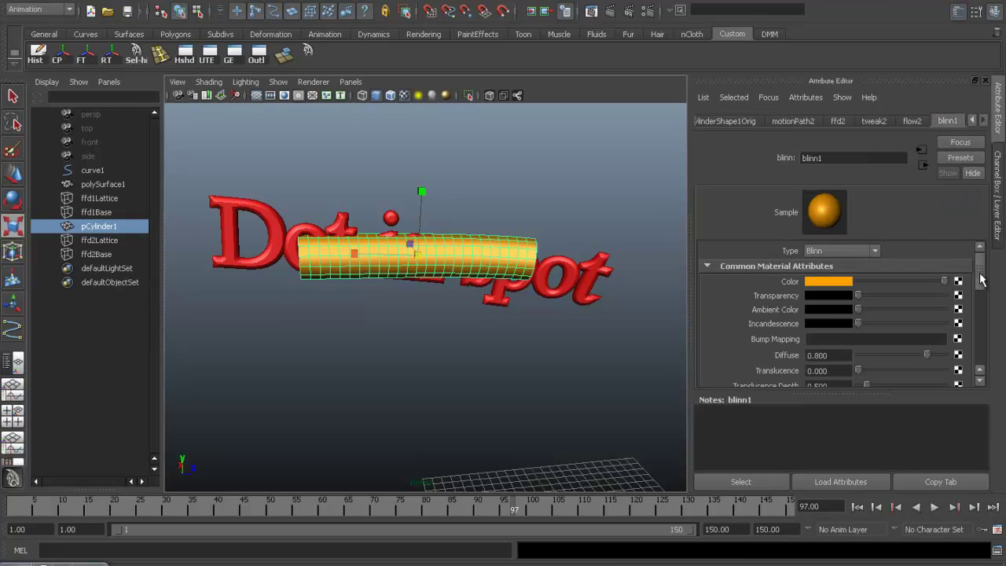
{"action": "left_click_drag", "start_coordinate": [981, 279], "coordinate": [980, 339]}
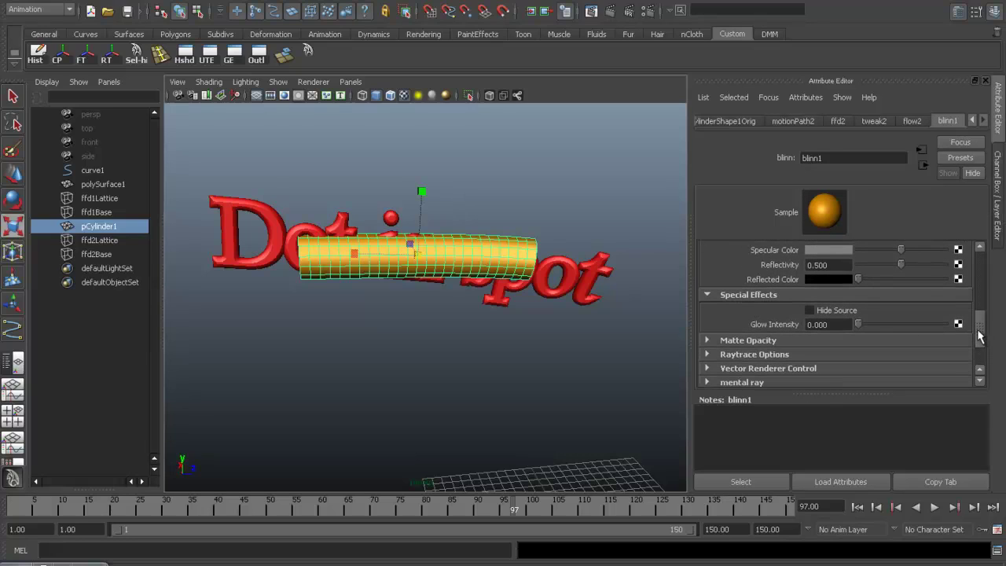
{"action": "left_click", "coordinate": [707, 296]}
{"action": "scroll", "coordinate": [886, 307], "scroll_direction": "up", "scroll_amount": 1}
{"action": "scroll", "coordinate": [896, 307], "scroll_direction": "up", "scroll_amount": 2}
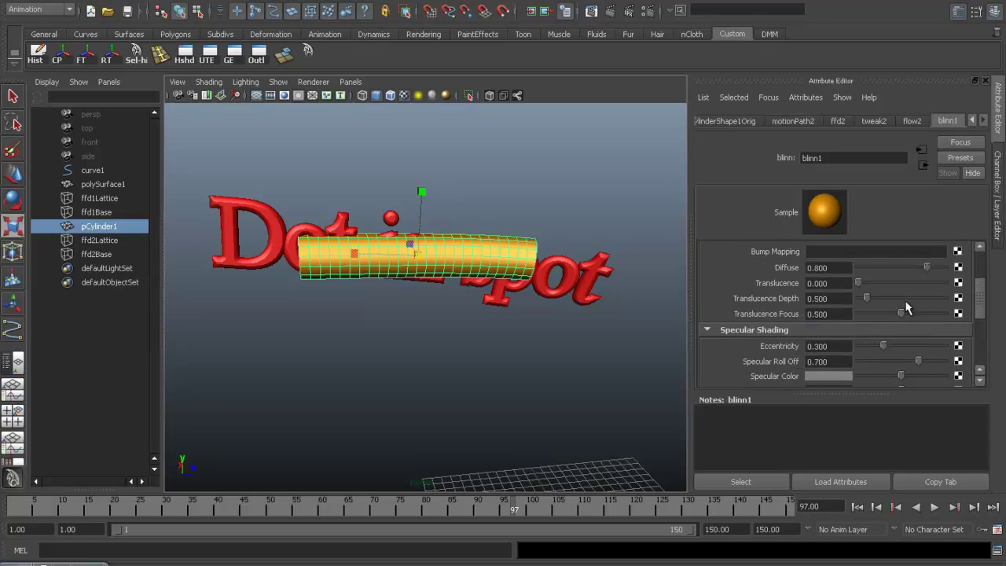
{"action": "scroll", "coordinate": [907, 307], "scroll_direction": "down", "scroll_amount": 2}
{"action": "scroll", "coordinate": [906, 305], "scroll_direction": "down", "scroll_amount": 1}
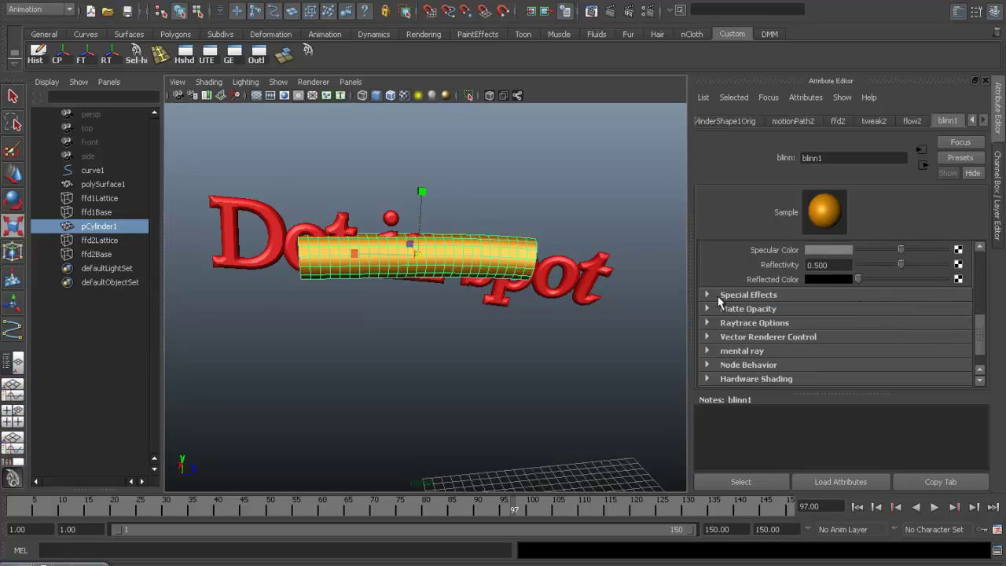
{"action": "scroll", "coordinate": [824, 298], "scroll_direction": "up", "scroll_amount": 1}
{"action": "scroll", "coordinate": [824, 297], "scroll_direction": "down", "scroll_amount": 1}
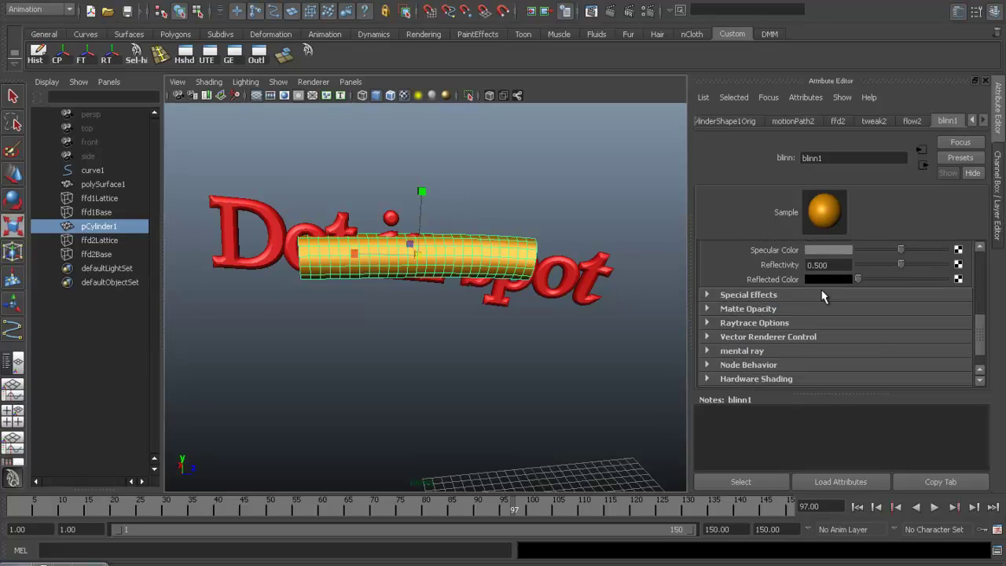
{"action": "left_click", "coordinate": [708, 295]}
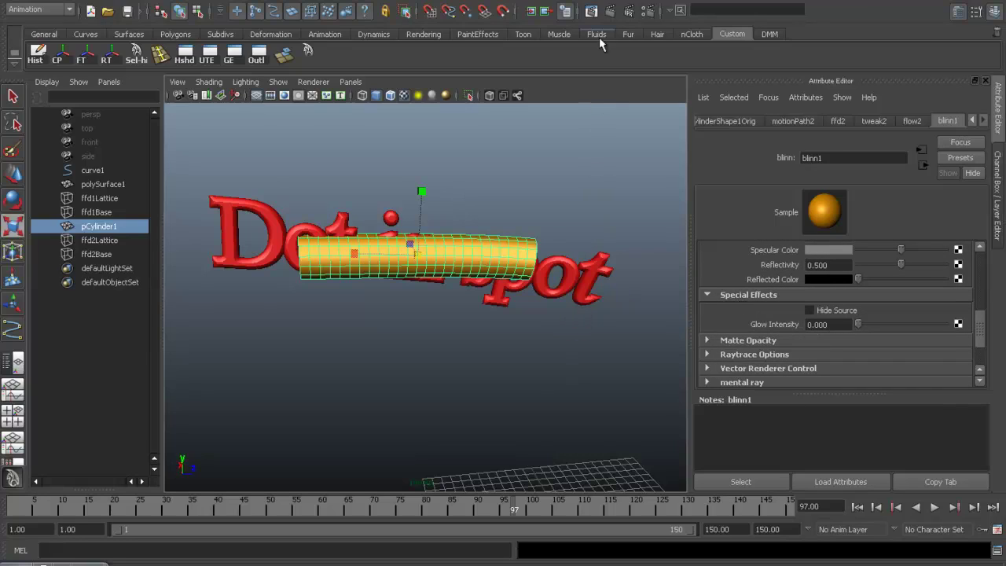
Render the frame, raise blinn1's glow intensity to 0.293, and re-render.
{"action": "left_click", "coordinate": [611, 12]}
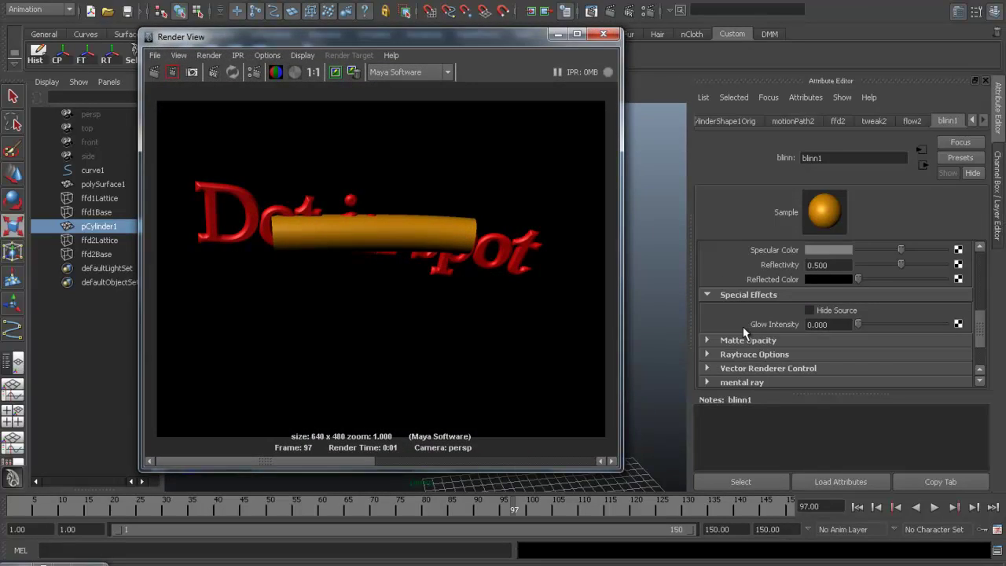
{"action": "left_click_drag", "start_coordinate": [863, 321], "coordinate": [885, 328]}
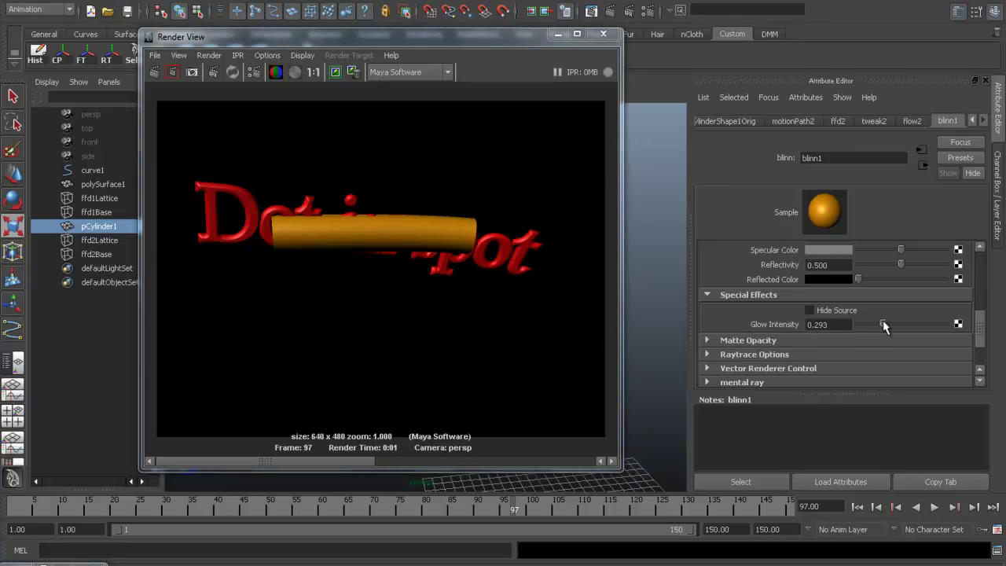
{"action": "left_click", "coordinate": [154, 70]}
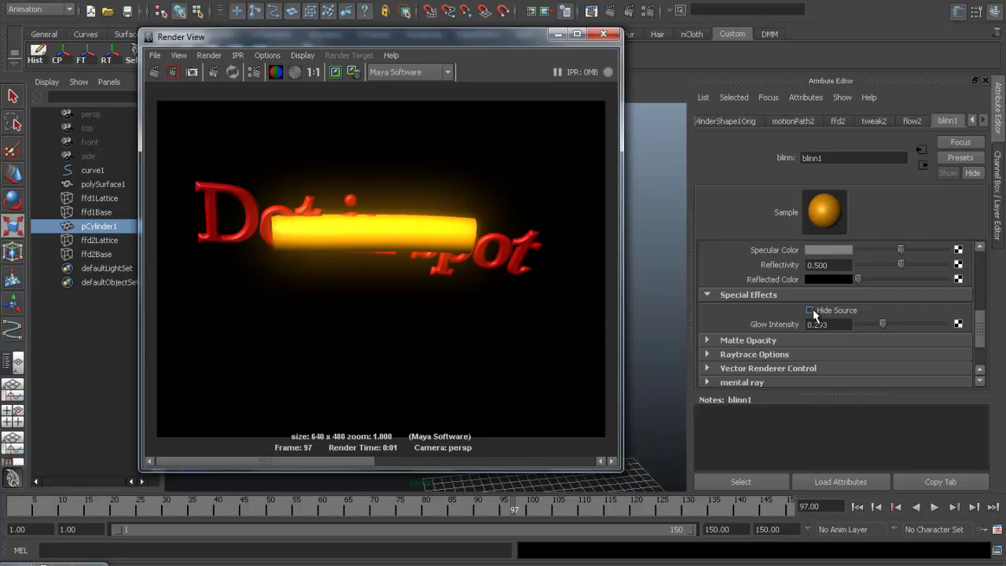
Turn on Hide Source and re-render to show only the orange glow behind the text.
{"action": "left_click", "coordinate": [810, 311]}
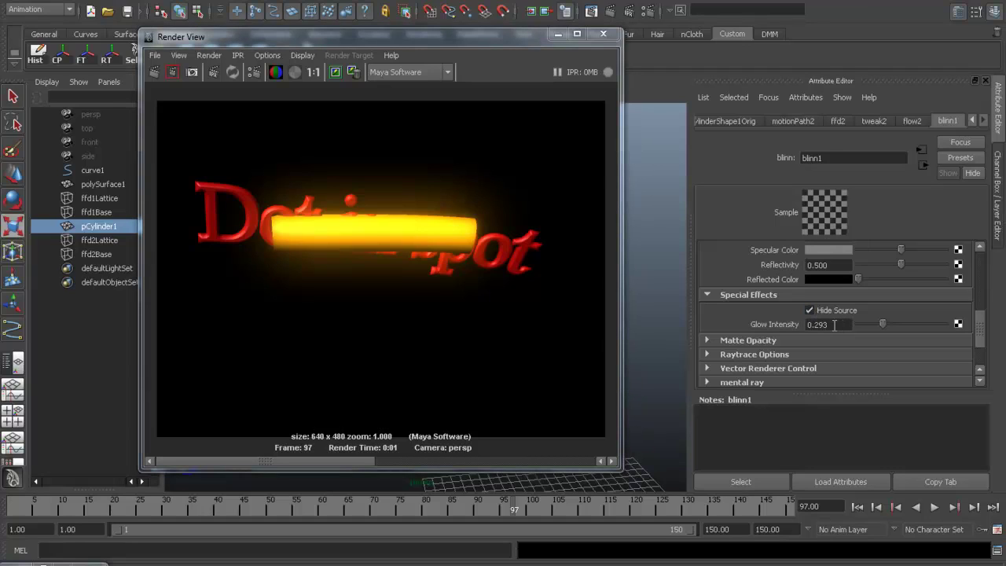
{"action": "left_click", "coordinate": [809, 310]}
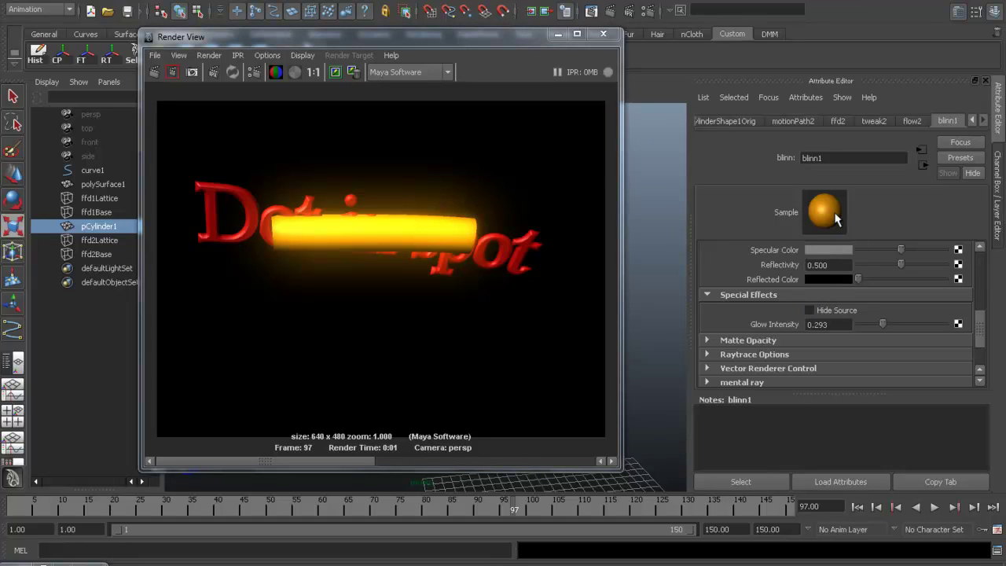
{"action": "left_click", "coordinate": [809, 311]}
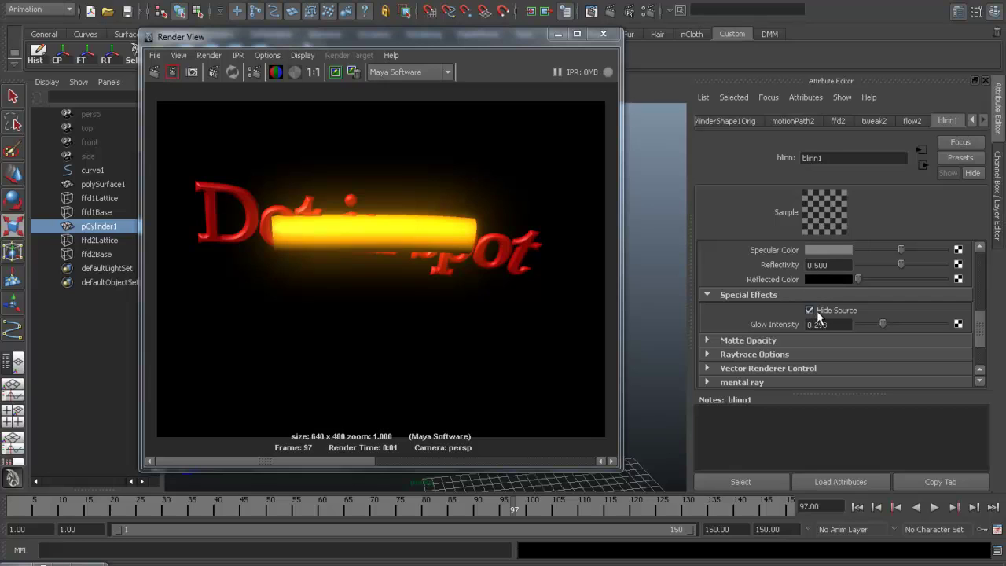
{"action": "left_click", "coordinate": [154, 72]}
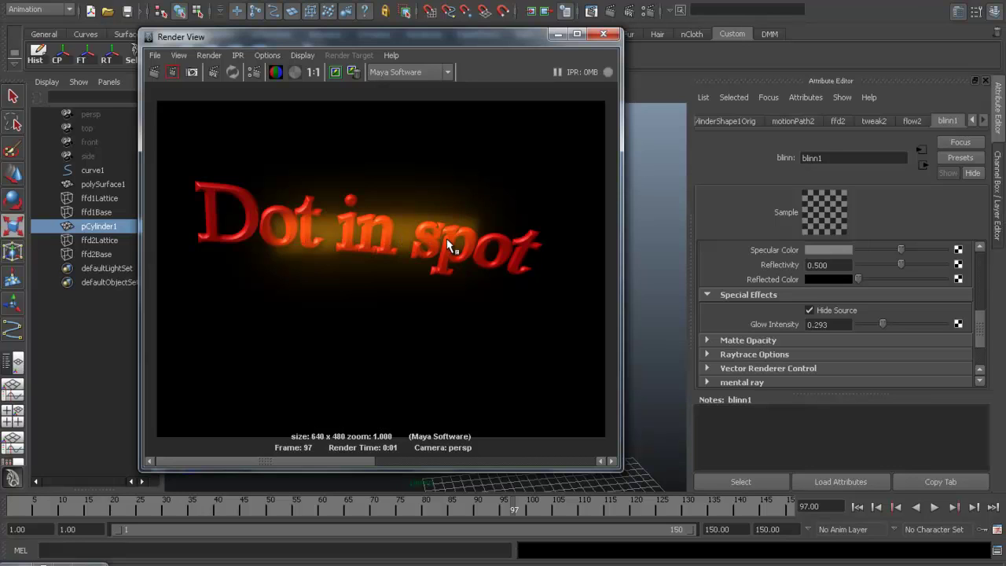
Move the render window aside, play, and scrub to around frame 90.
{"action": "left_click_drag", "start_coordinate": [440, 37], "coordinate": [740, 36]}
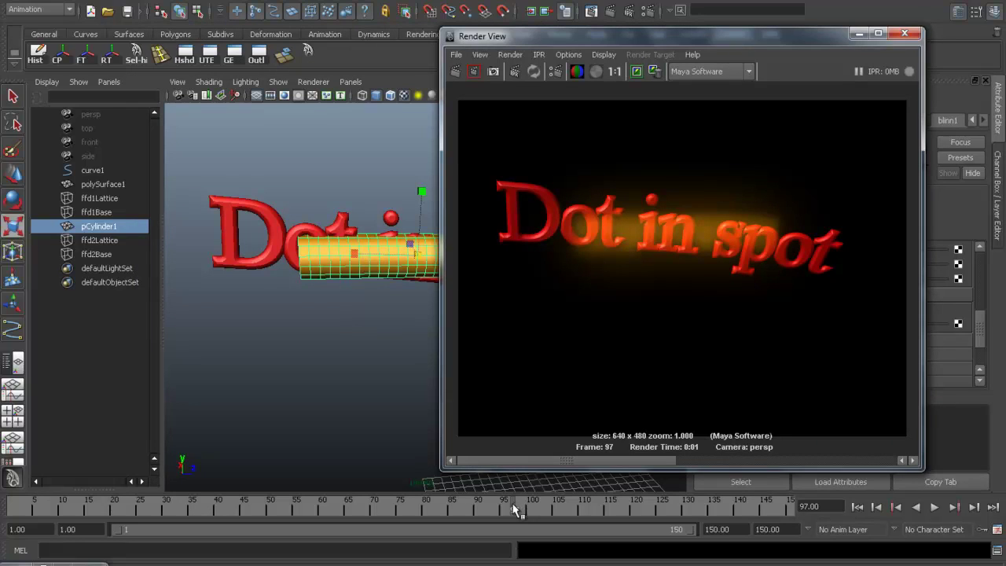
{"action": "left_click", "coordinate": [515, 509]}
{"action": "key", "text": "alt+v"}
{"action": "left_click_drag", "start_coordinate": [431, 511], "coordinate": [472, 511]}
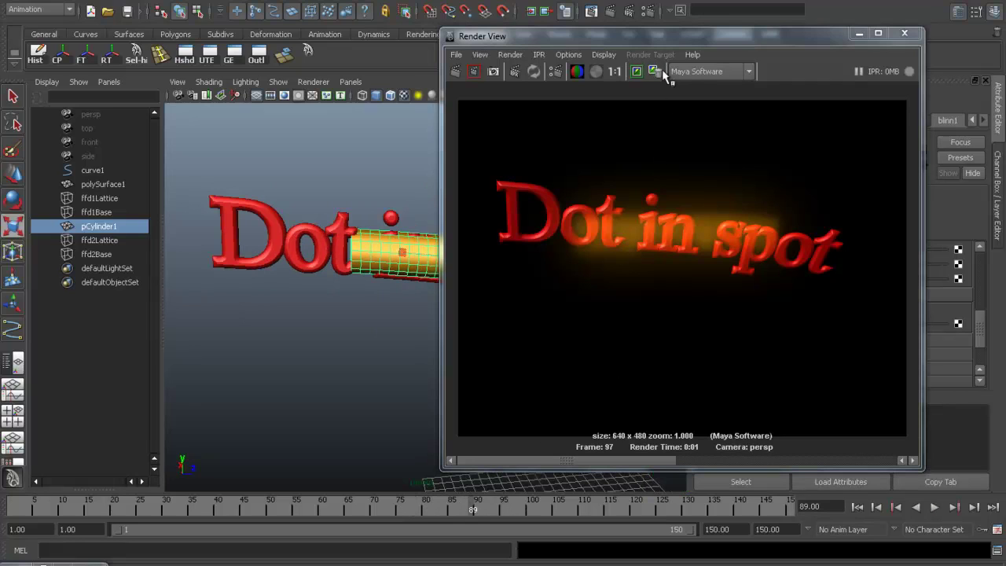
{"action": "left_click_drag", "start_coordinate": [675, 32], "coordinate": [289, 50]}
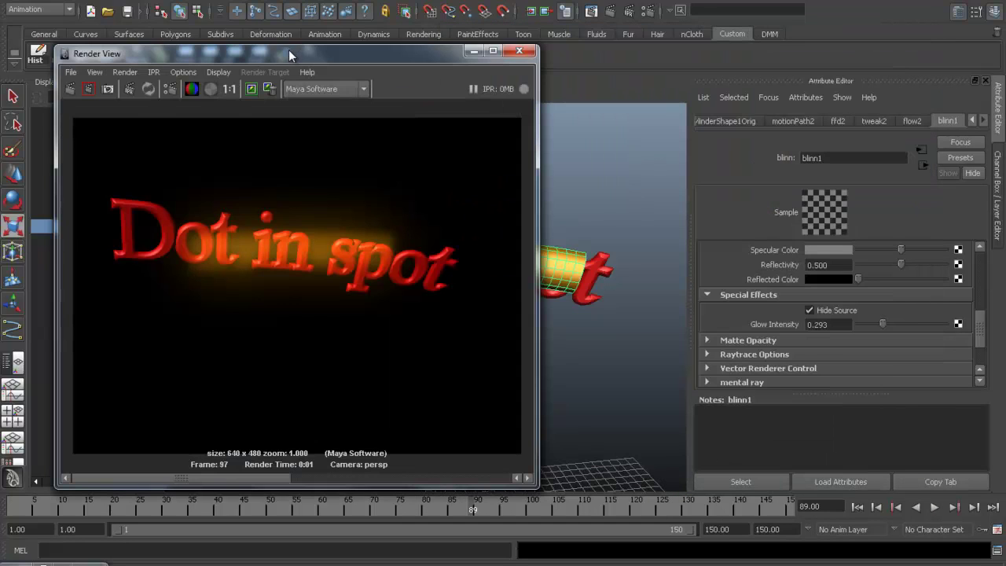
Enable 2D motion blur in the Maya Software render settings and re-render the frame.
{"action": "left_click", "coordinate": [648, 12]}
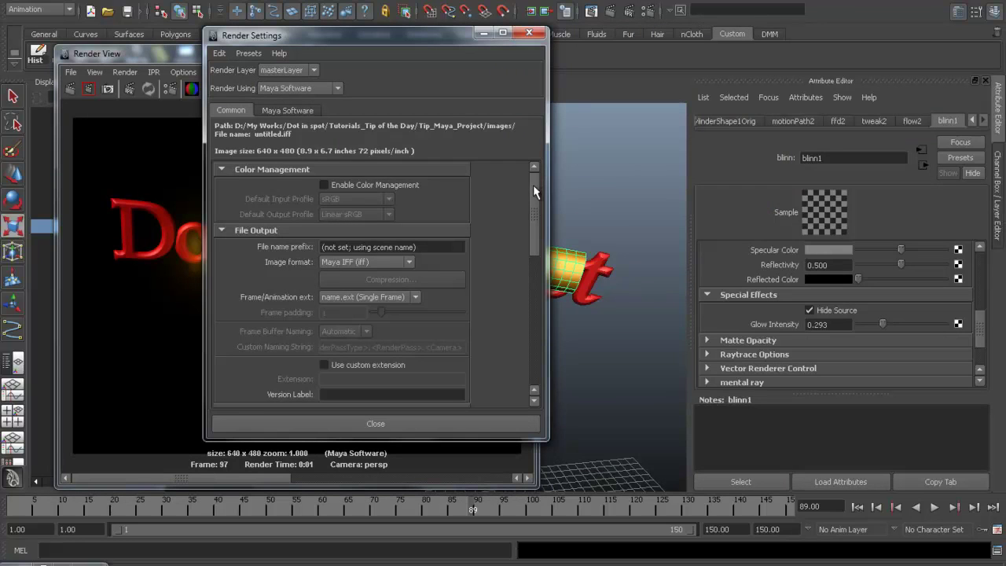
{"action": "left_click_drag", "start_coordinate": [533, 191], "coordinate": [532, 363]}
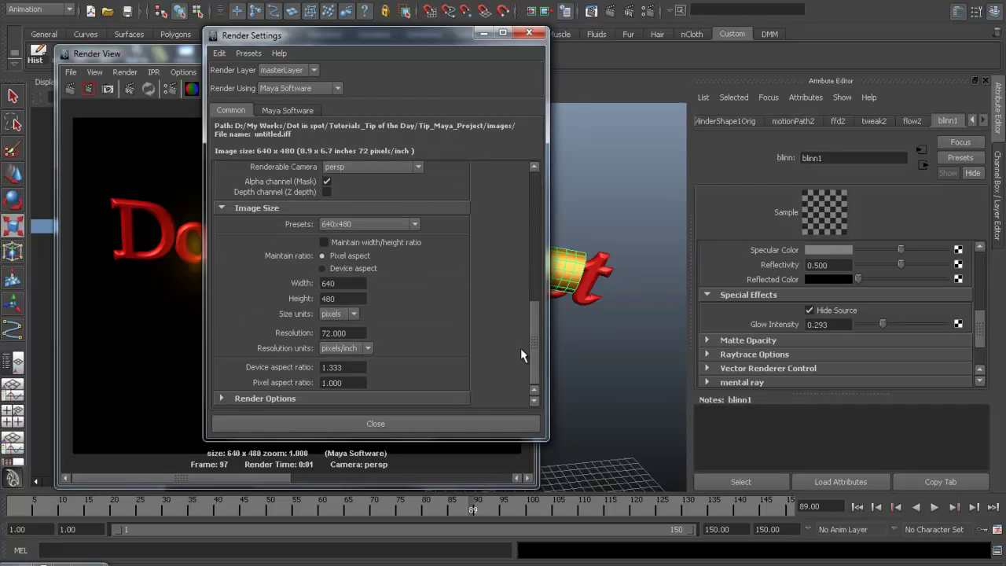
{"action": "left_click", "coordinate": [288, 110]}
{"action": "mouse_move", "coordinate": [538, 220]}
{"action": "left_mouse_down"}
{"action": "mouse_move", "coordinate": [506, 266]}
{"action": "mouse_move", "coordinate": [533, 254]}
{"action": "mouse_move", "coordinate": [531, 228]}
{"action": "mouse_move", "coordinate": [527, 290]}
{"action": "left_mouse_up"}
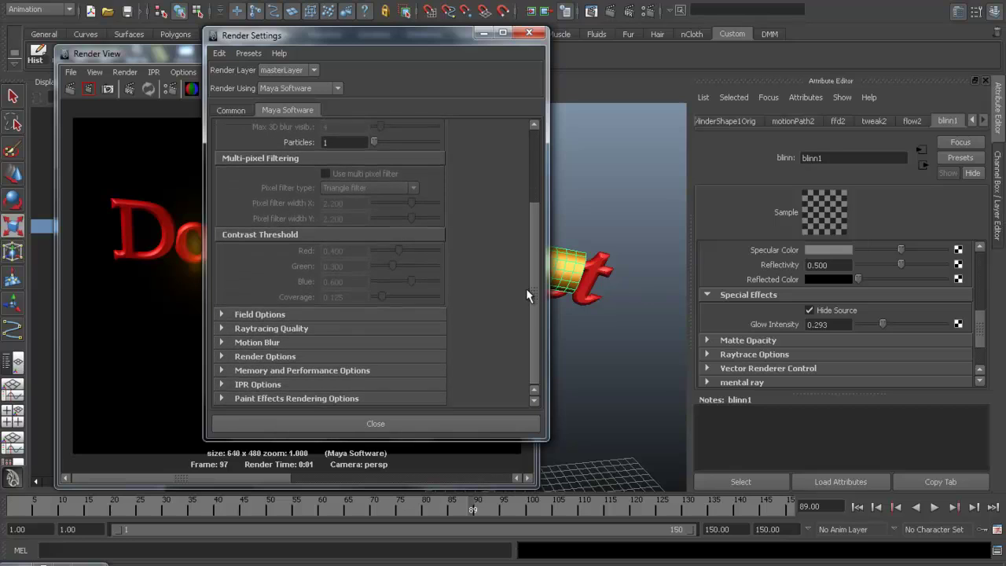
{"action": "left_click", "coordinate": [220, 342]}
{"action": "left_click", "coordinate": [325, 358]}
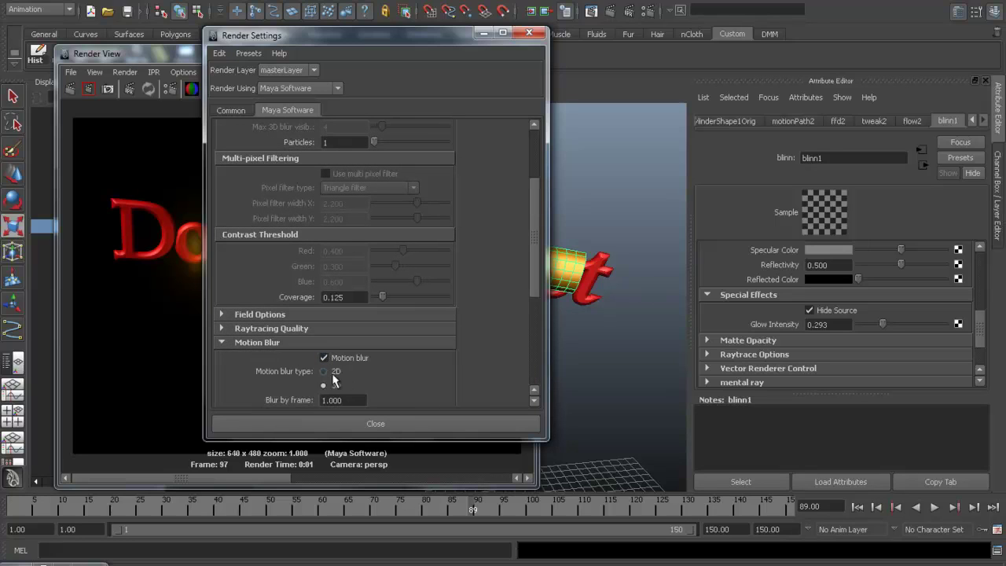
{"action": "left_click", "coordinate": [323, 371]}
{"action": "left_click", "coordinate": [71, 89]}
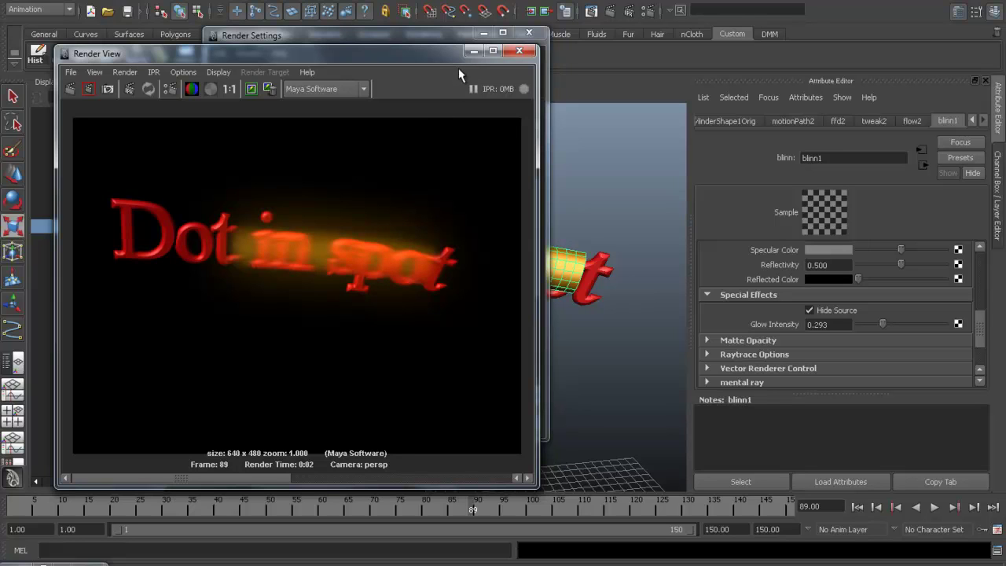
Minimize the render preview and settings windows and scrub back to around frame 45.
{"action": "left_click", "coordinate": [472, 52]}
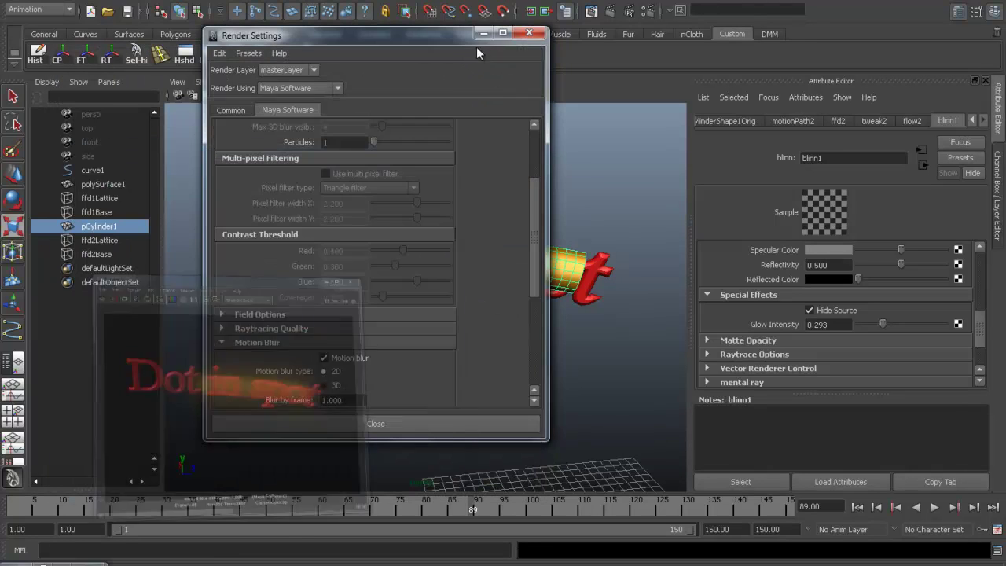
{"action": "left_click", "coordinate": [484, 33]}
{"action": "mouse_move", "coordinate": [474, 511]}
{"action": "left_mouse_down"}
{"action": "mouse_move", "coordinate": [263, 507]}
{"action": "mouse_move", "coordinate": [519, 509]}
{"action": "mouse_move", "coordinate": [339, 513]}
{"action": "mouse_move", "coordinate": [509, 513]}
{"action": "left_mouse_up"}
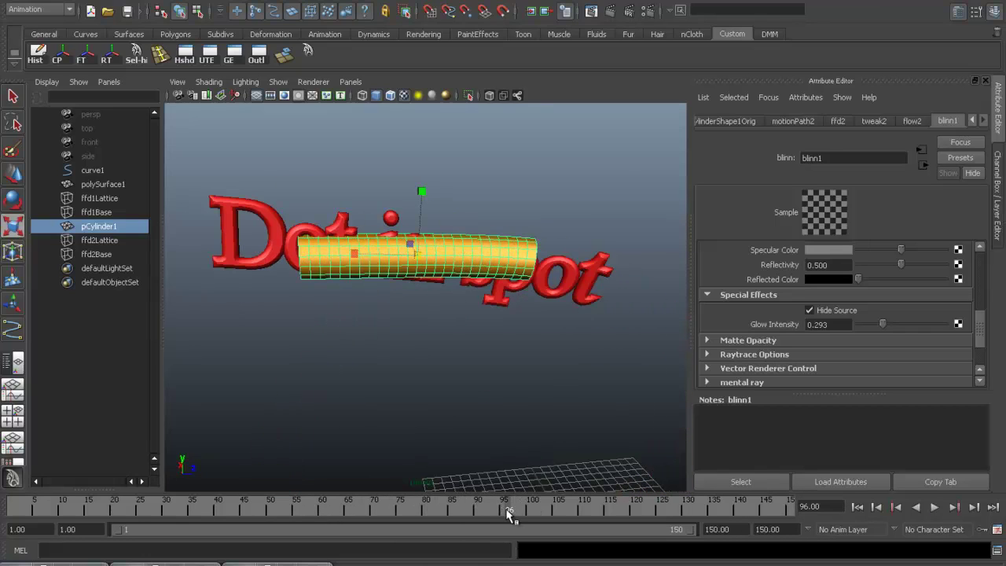
Switch to a black viewport background, maximise the view, and show the 640x480 resolution gate.
{"action": "key", "text": "alt+b"}
{"action": "key", "text": "alt+b"}
{"action": "key", "text": "alt+b"}
{"action": "key", "text": "alt+b"}
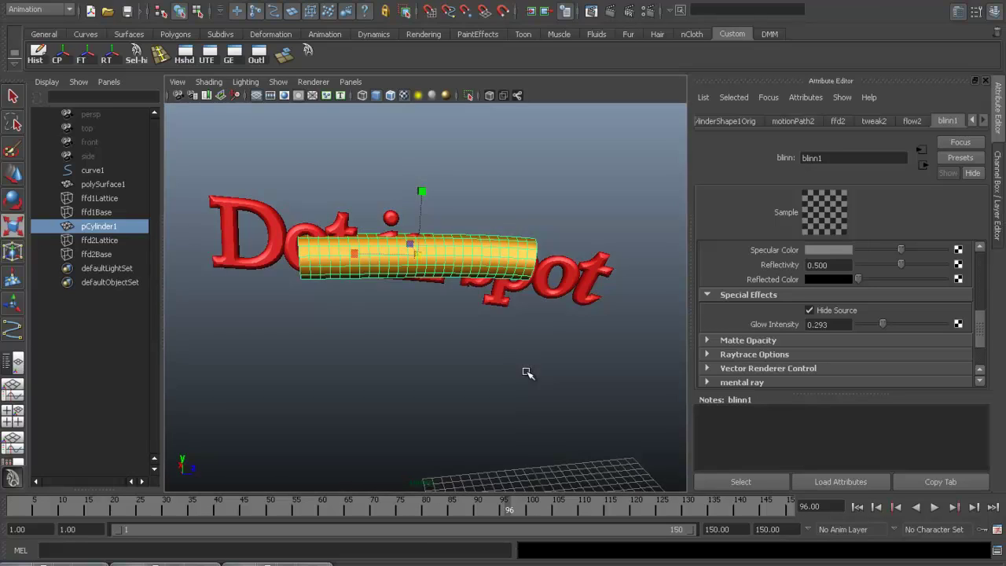
{"action": "key", "text": "alt+b"}
{"action": "key", "text": "ctrl+space"}
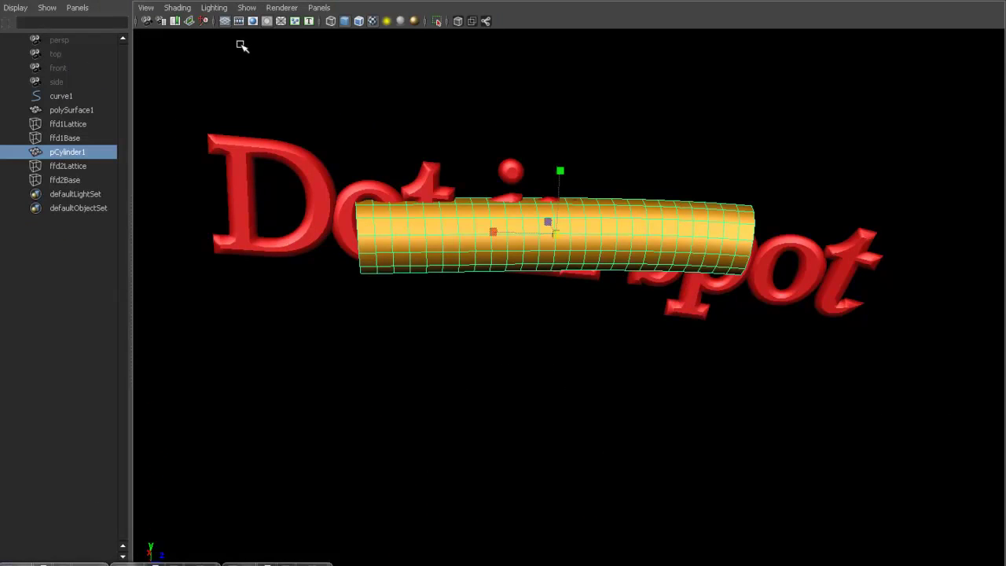
{"action": "left_click", "coordinate": [254, 21]}
{"action": "left_click_drag", "start_coordinate": [578, 316], "coordinate": [574, 327], "text": "alt"}
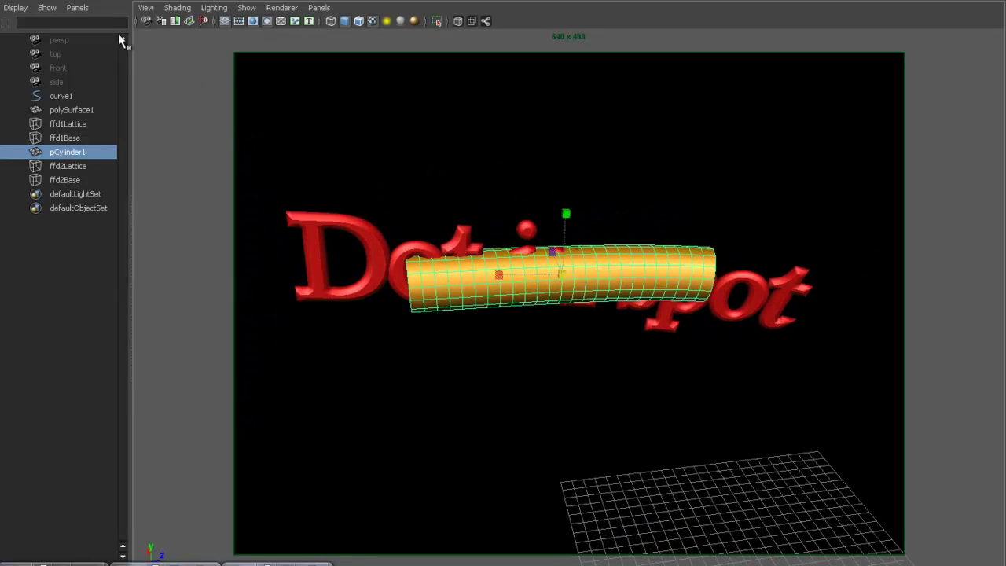
Widen the persp camera's angle of view to about 90 and reframe the shot at frame 92.
{"action": "left_click", "coordinate": [147, 21]}
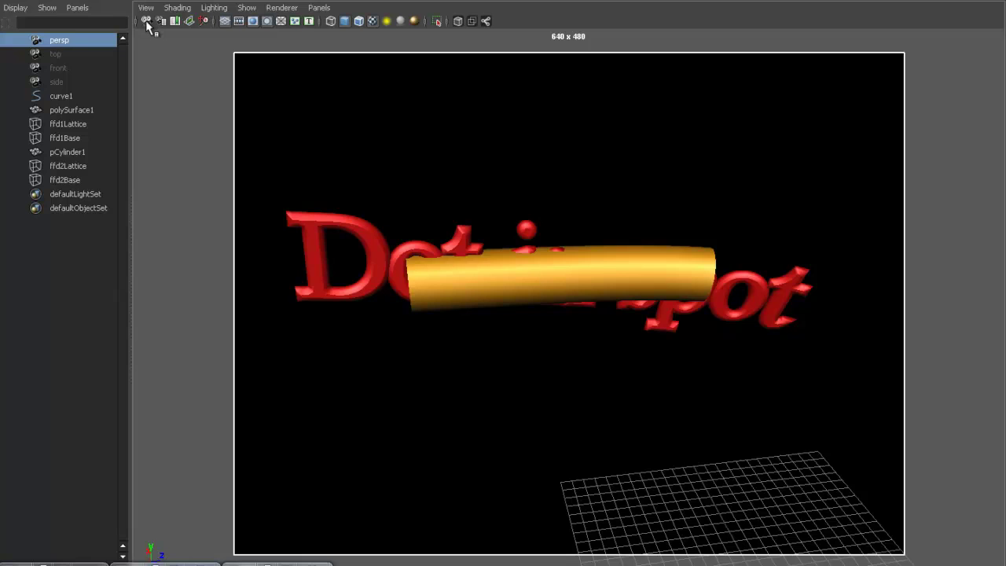
{"action": "double_click", "coordinate": [147, 23]}
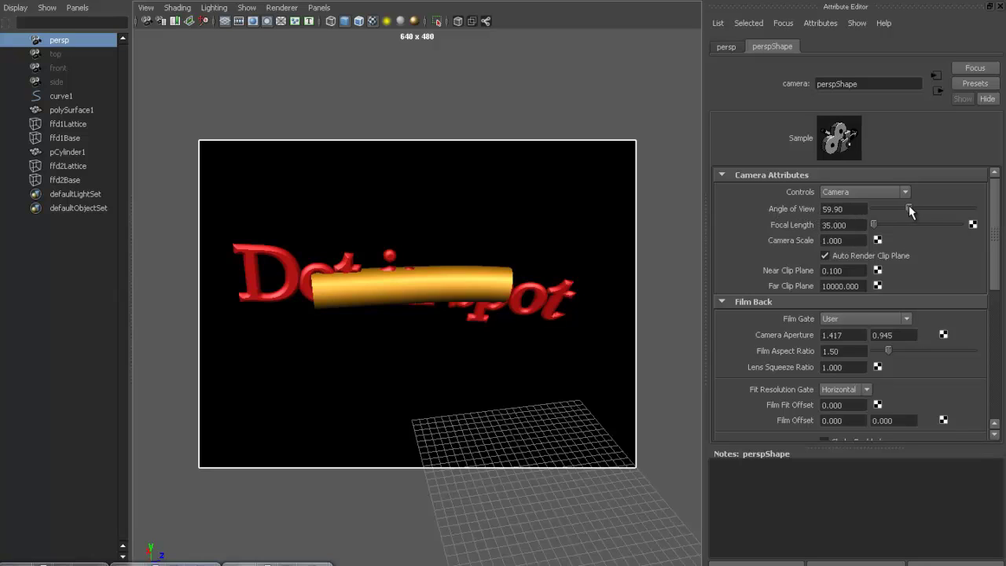
{"action": "left_click_drag", "start_coordinate": [909, 206], "coordinate": [935, 207]}
{"action": "mouse_move", "coordinate": [479, 343]}
{"action": "left_mouse_down", "text": "alt"}
{"action": "mouse_move", "coordinate": [507, 364]}
{"action": "mouse_move", "coordinate": [510, 347]}
{"action": "left_mouse_up", "text": "alt"}
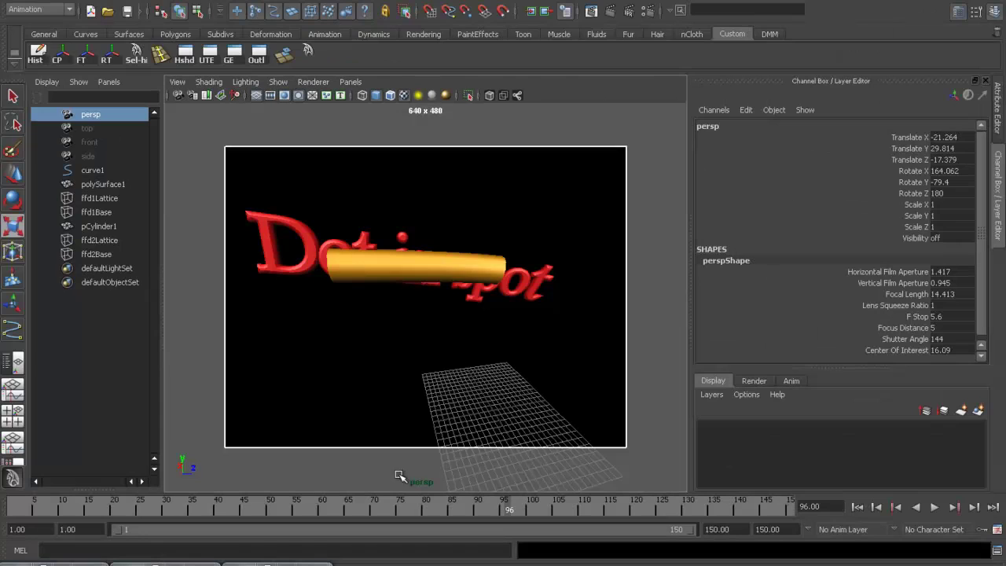
{"action": "mouse_move", "coordinate": [145, 504]}
{"action": "left_mouse_down"}
{"action": "mouse_move", "coordinate": [525, 509]}
{"action": "mouse_move", "coordinate": [199, 487]}
{"action": "mouse_move", "coordinate": [267, 494]}
{"action": "mouse_move", "coordinate": [449, 478]}
{"action": "mouse_move", "coordinate": [485, 490]}
{"action": "left_mouse_up"}
{"action": "mouse_move", "coordinate": [405, 327]}
{"action": "left_mouse_down", "text": "alt"}
{"action": "mouse_move", "coordinate": [397, 309]}
{"action": "mouse_move", "coordinate": [407, 298]}
{"action": "mouse_move", "coordinate": [384, 303]}
{"action": "left_mouse_up", "text": "alt"}
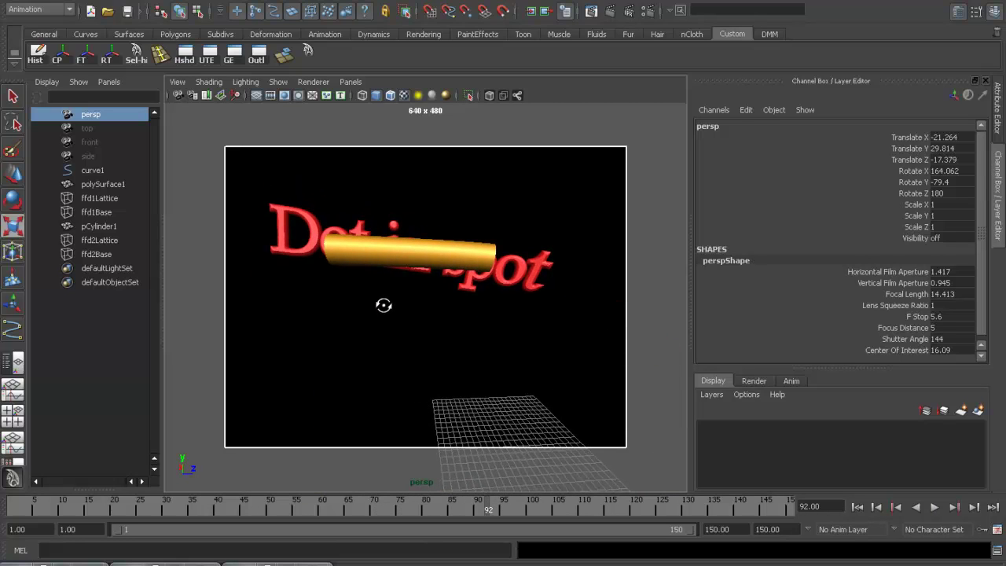
Show NURBS Curves in the viewport, inspect the motion path curve, then reselect pCylinder1.
{"action": "left_click", "coordinate": [353, 254]}
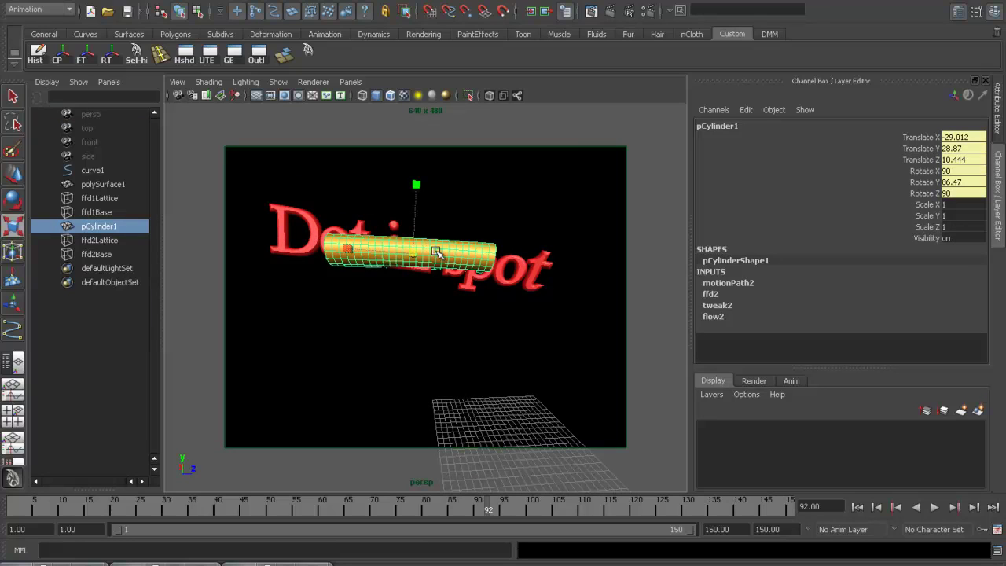
{"action": "left_click", "coordinate": [287, 82]}
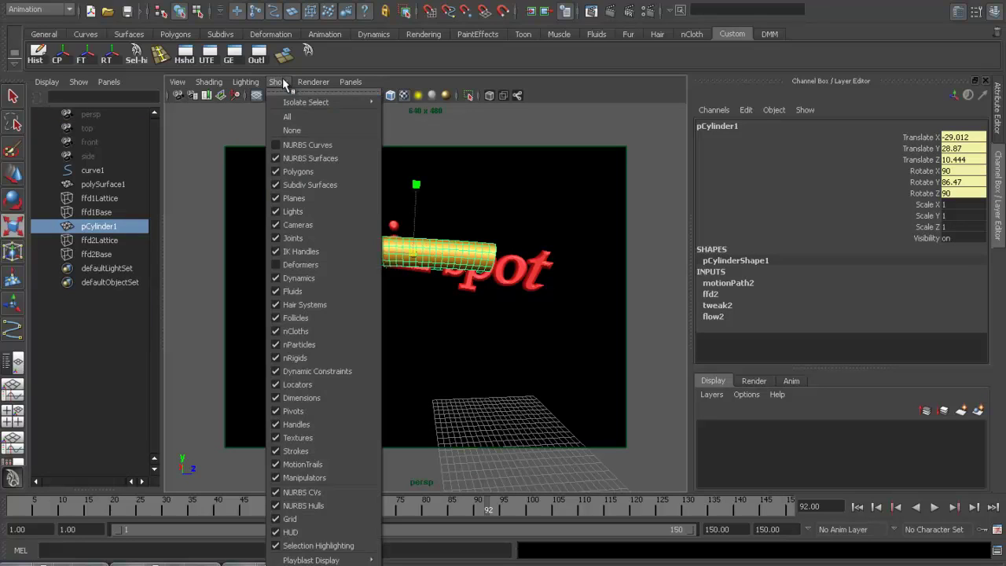
{"action": "left_click", "coordinate": [274, 146]}
{"action": "left_click_drag", "start_coordinate": [600, 281], "coordinate": [554, 327]}
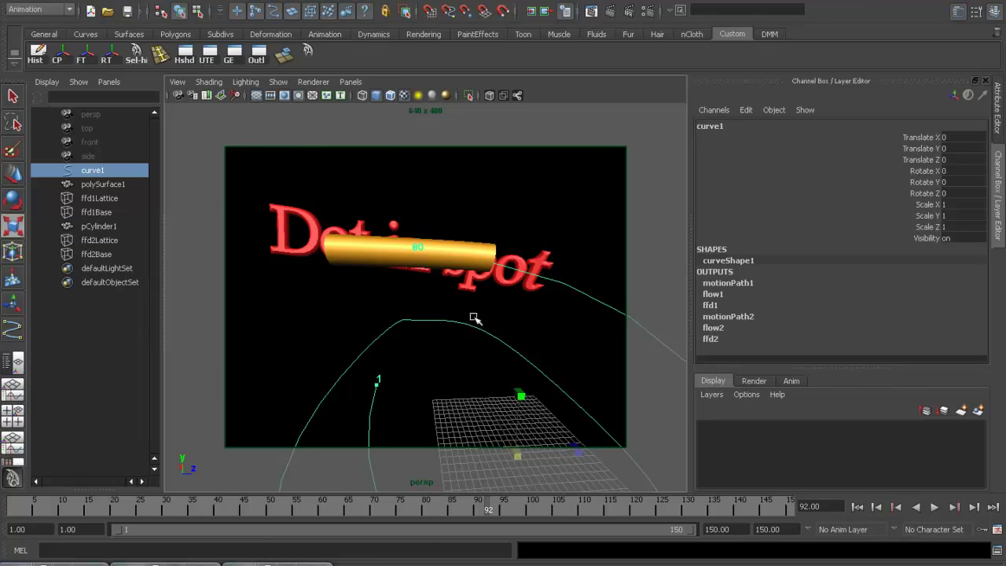
{"action": "left_click", "coordinate": [371, 257]}
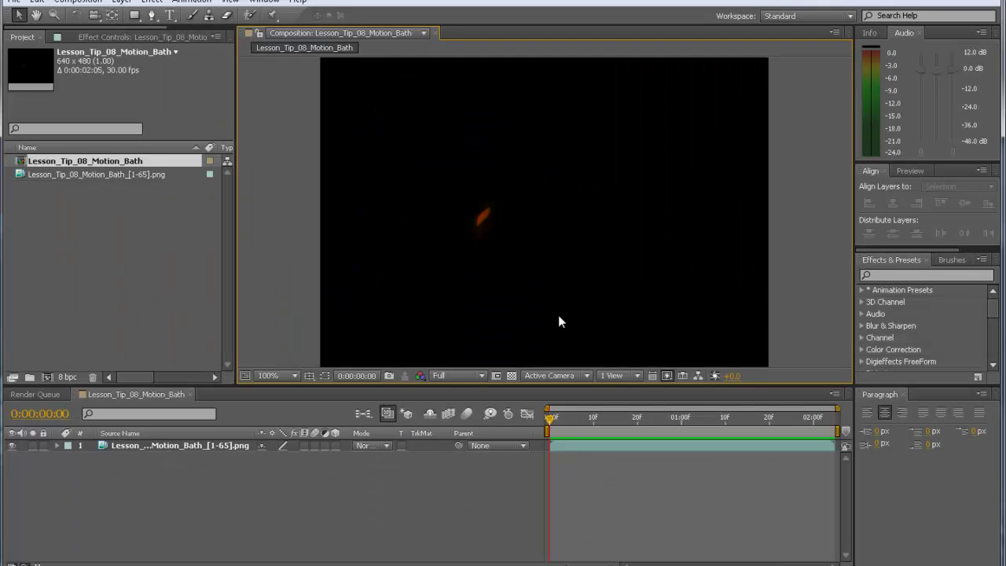
Play back the rendered PNG sequence preview in the After Effects composition.
{"action": "key", "text": "space"}
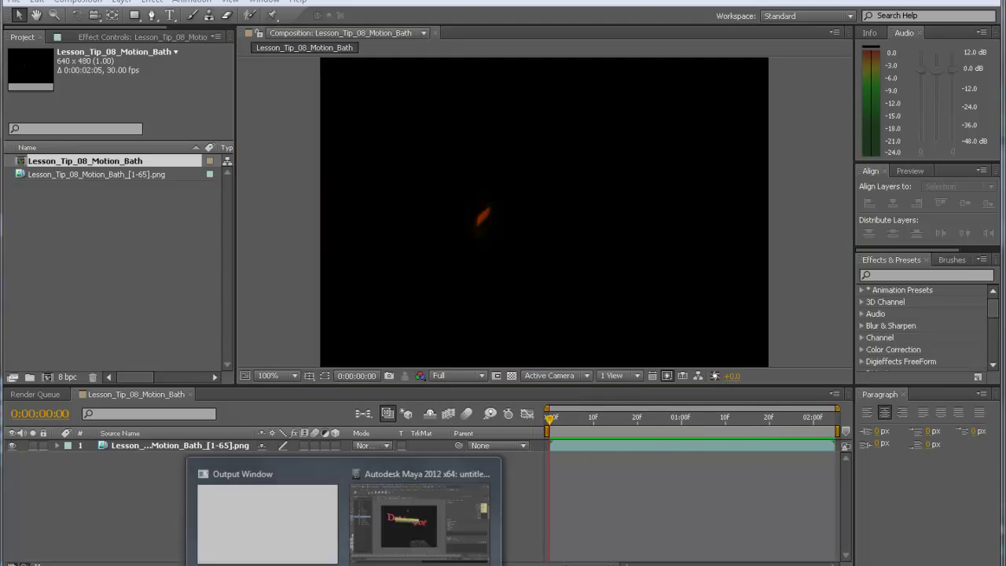
Open Render Settings on the Common tab with persp as the renderable camera.
{"action": "left_click", "coordinate": [414, 521]}
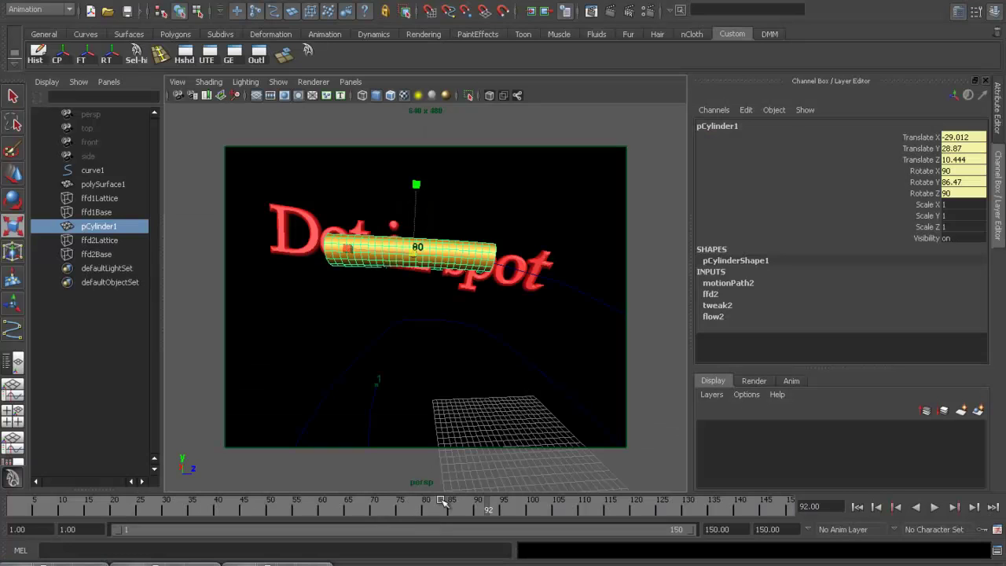
{"action": "left_click", "coordinate": [648, 11]}
{"action": "left_click_drag", "start_coordinate": [404, 35], "coordinate": [427, 21]}
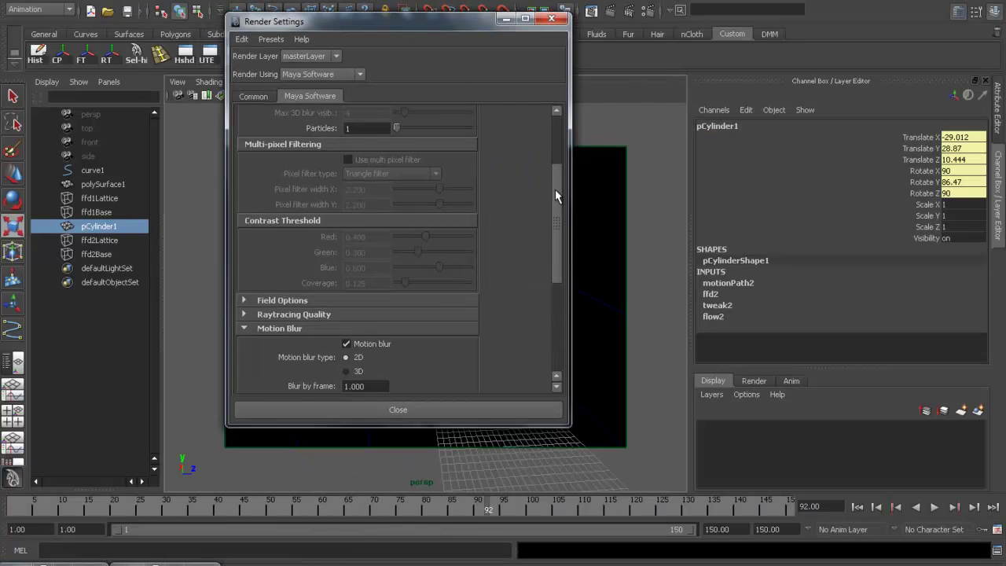
{"action": "left_click_drag", "start_coordinate": [559, 197], "coordinate": [561, 119]}
{"action": "left_click", "coordinate": [252, 96]}
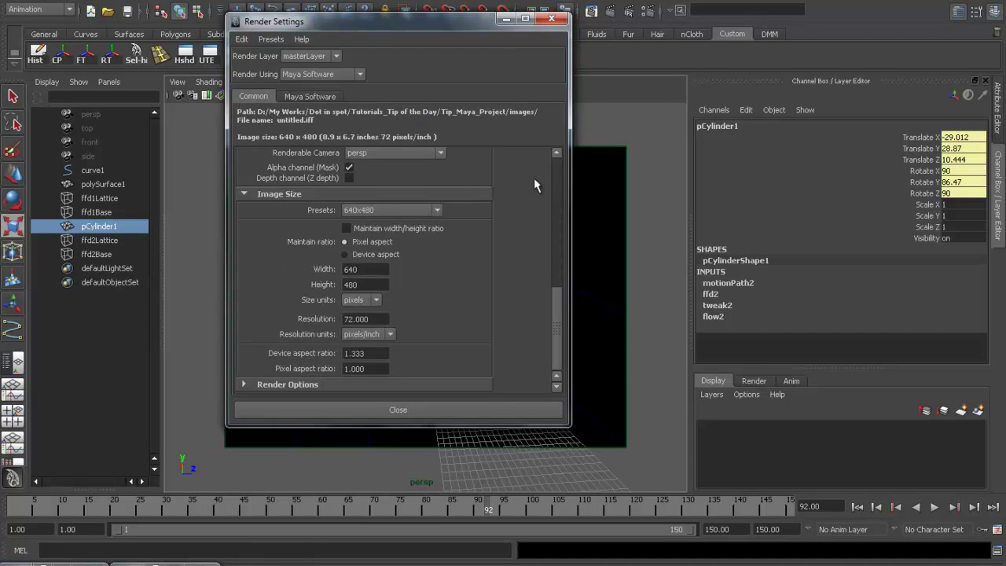
{"action": "left_click", "coordinate": [413, 154]}
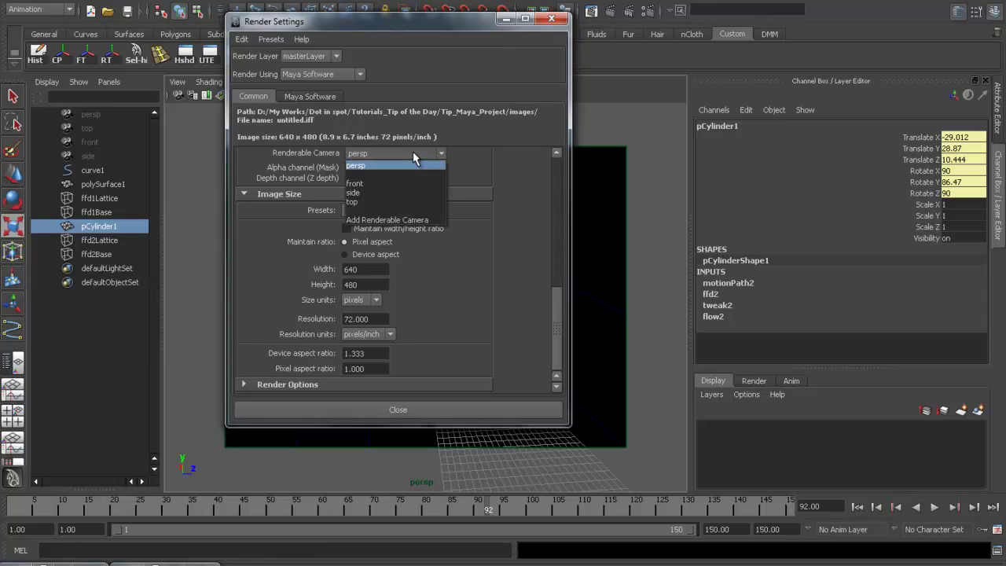
{"action": "left_click", "coordinate": [352, 155]}
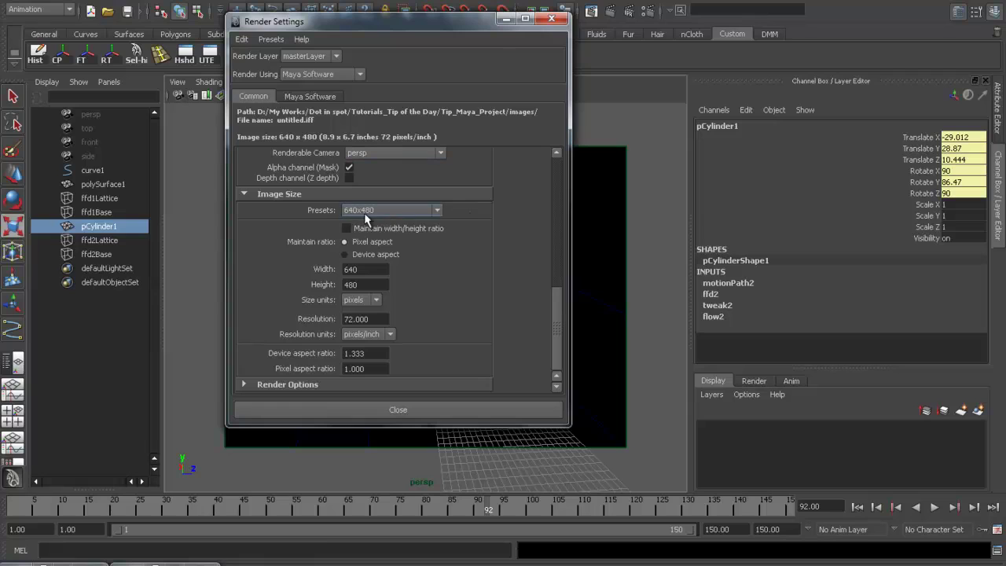
{"action": "left_click_drag", "start_coordinate": [559, 311], "coordinate": [559, 126]}
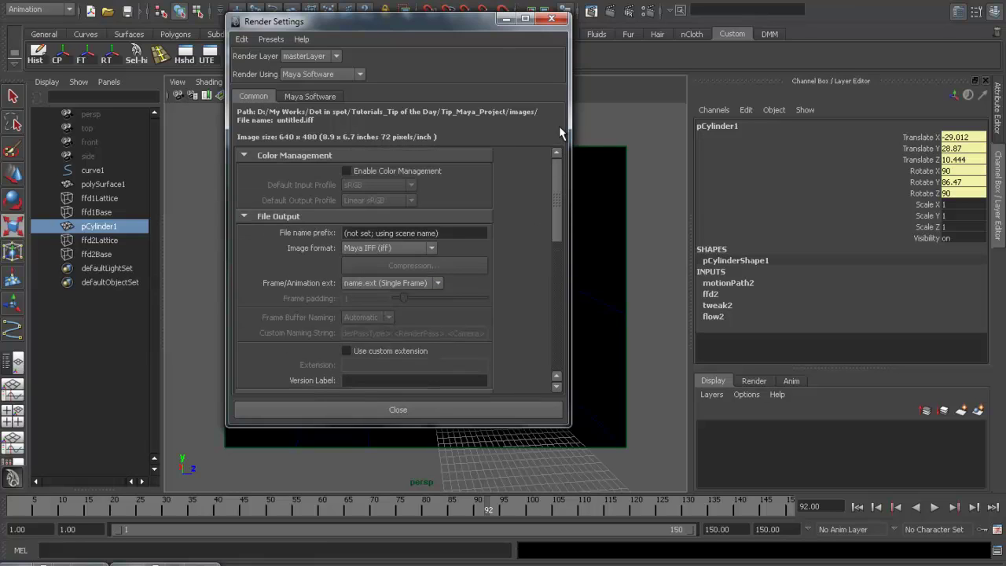
Keep Maya IFF format, name output files name.#, and set frame padding to 2.
{"action": "left_click", "coordinate": [397, 250]}
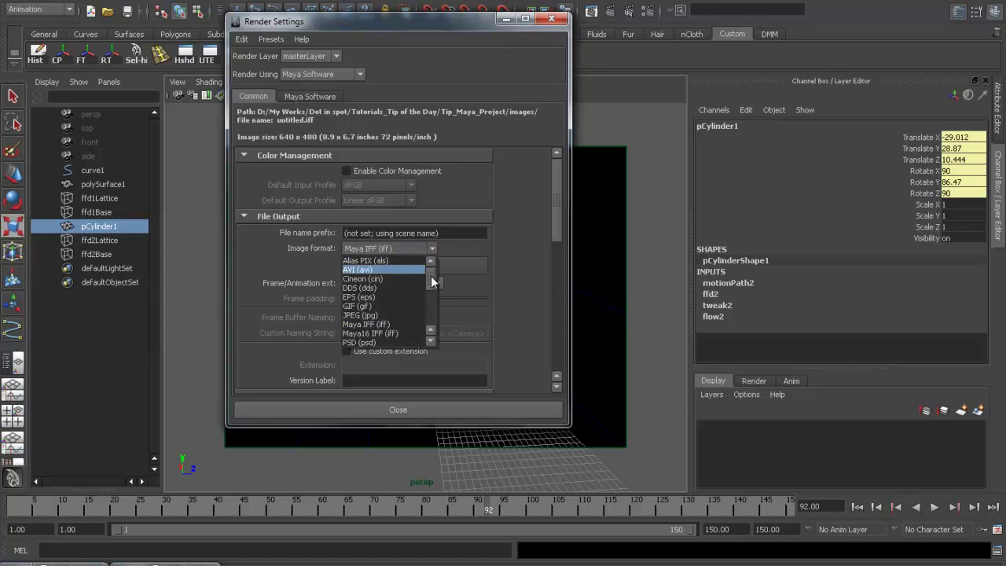
{"action": "left_click_drag", "start_coordinate": [431, 276], "coordinate": [433, 280]}
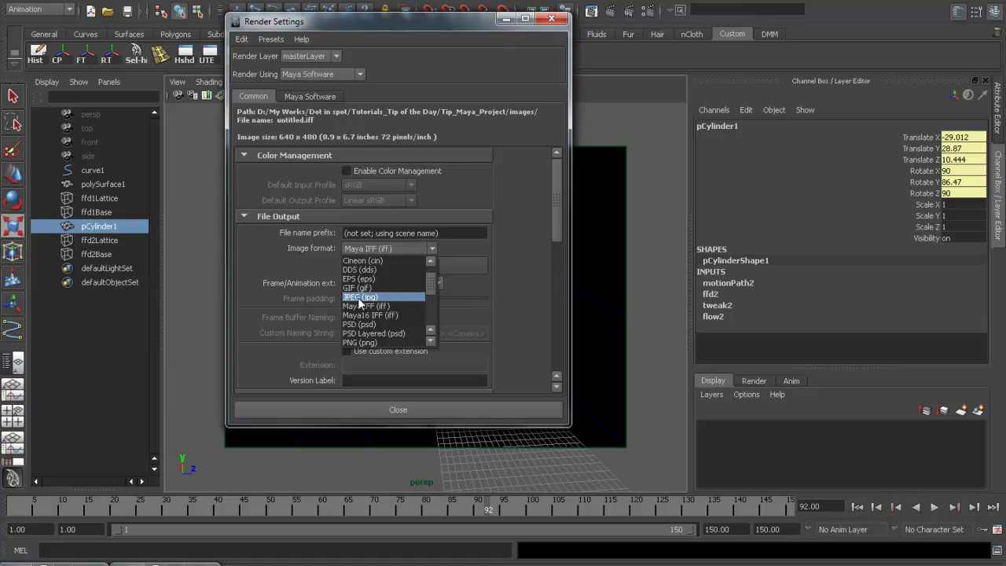
{"action": "left_click", "coordinate": [508, 256]}
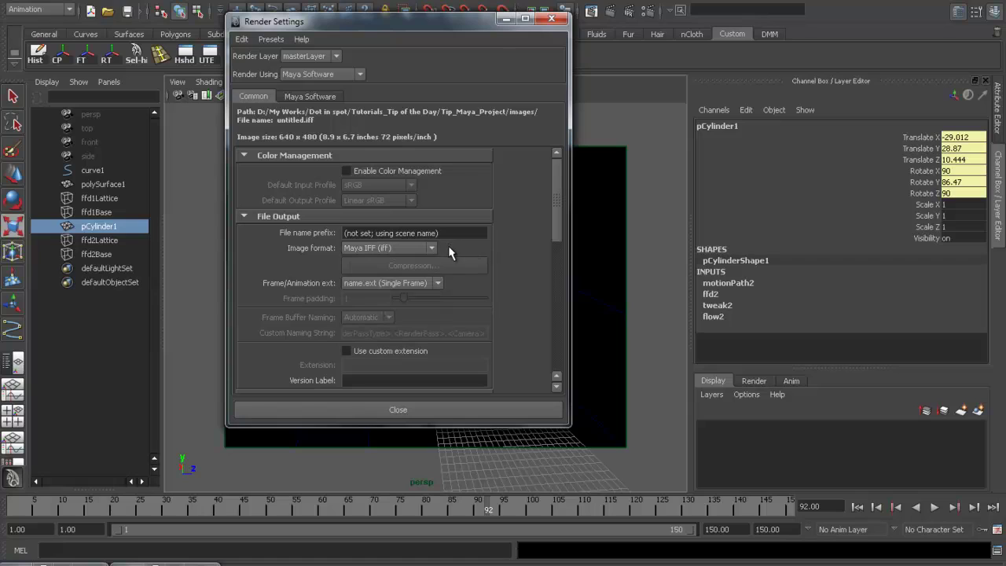
{"action": "left_click", "coordinate": [399, 249]}
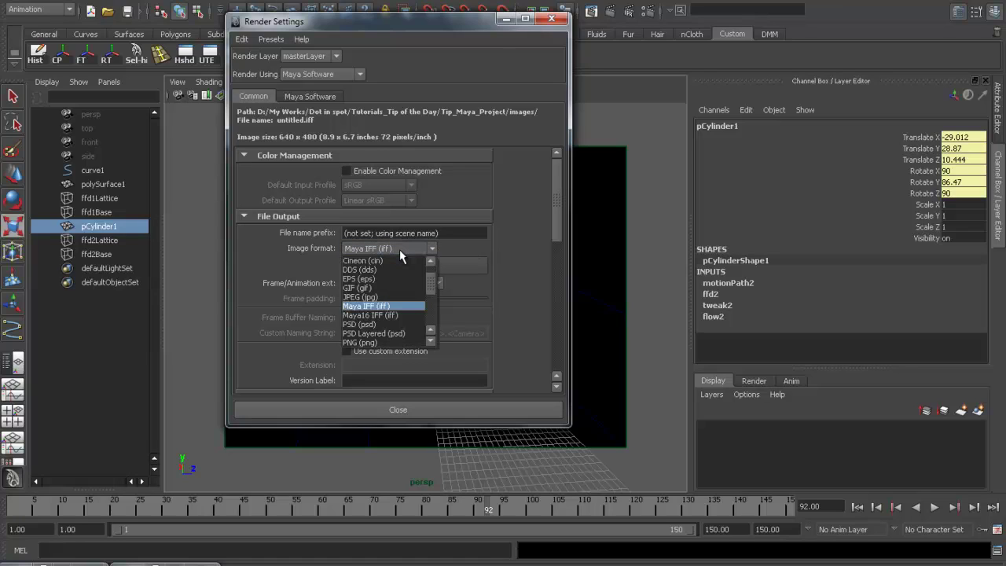
{"action": "left_click", "coordinate": [399, 249]}
{"action": "left_click", "coordinate": [426, 285]}
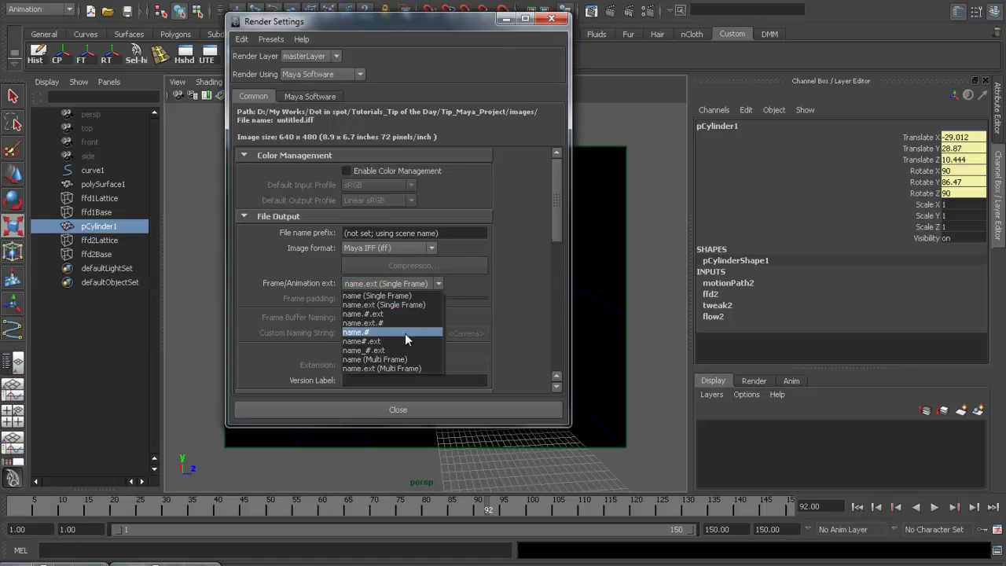
{"action": "left_click", "coordinate": [378, 331]}
{"action": "left_click_drag", "start_coordinate": [556, 206], "coordinate": [556, 223]}
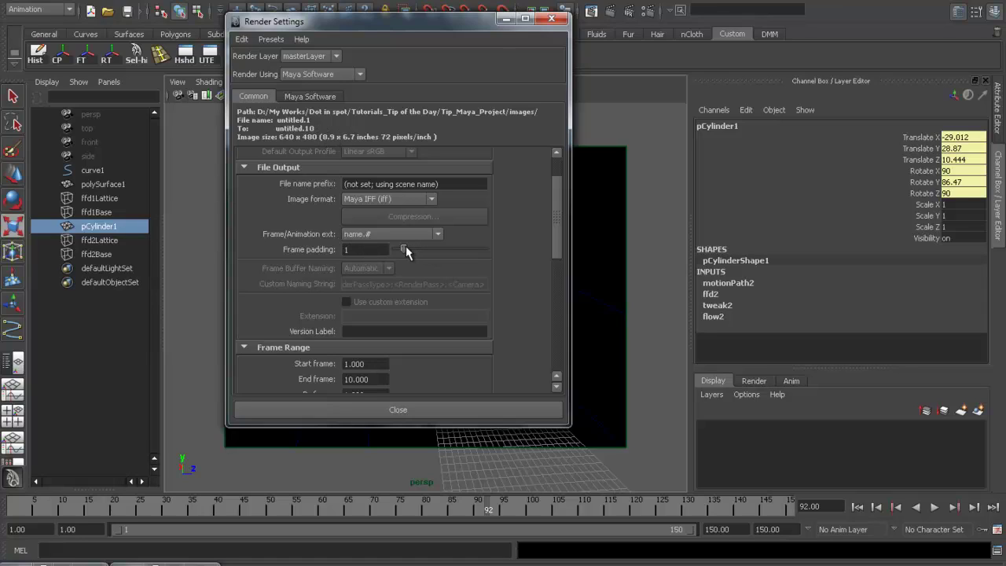
{"action": "left_click_drag", "start_coordinate": [405, 246], "coordinate": [413, 246]}
Set the end frame to 100, keeping the persp camera and 640x480 image size.
{"action": "left_click", "coordinate": [376, 365]}
{"action": "key", "text": "Tab"}
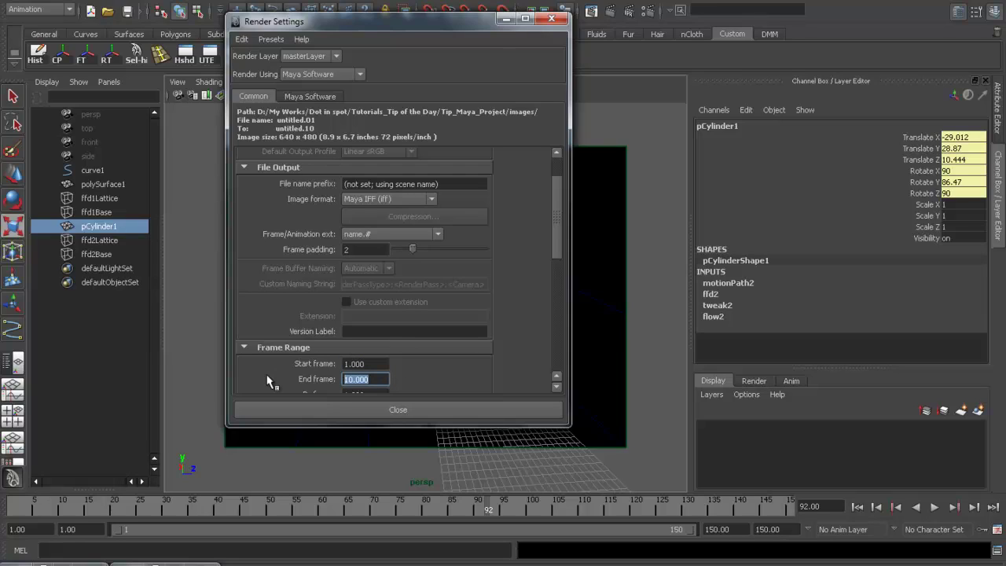
{"action": "type", "text": "100"}
{"action": "key", "text": "Return"}
{"action": "left_click_drag", "start_coordinate": [557, 228], "coordinate": [559, 322]}
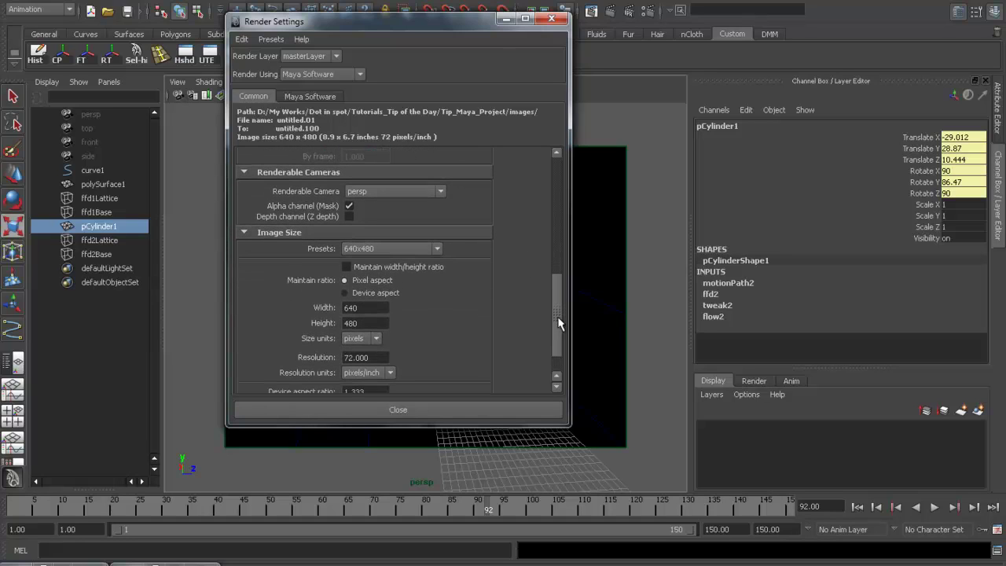
{"action": "left_click", "coordinate": [433, 189]}
{"action": "left_click", "coordinate": [434, 189]}
{"action": "left_click_drag", "start_coordinate": [560, 309], "coordinate": [561, 324]}
{"action": "left_click", "coordinate": [393, 209]}
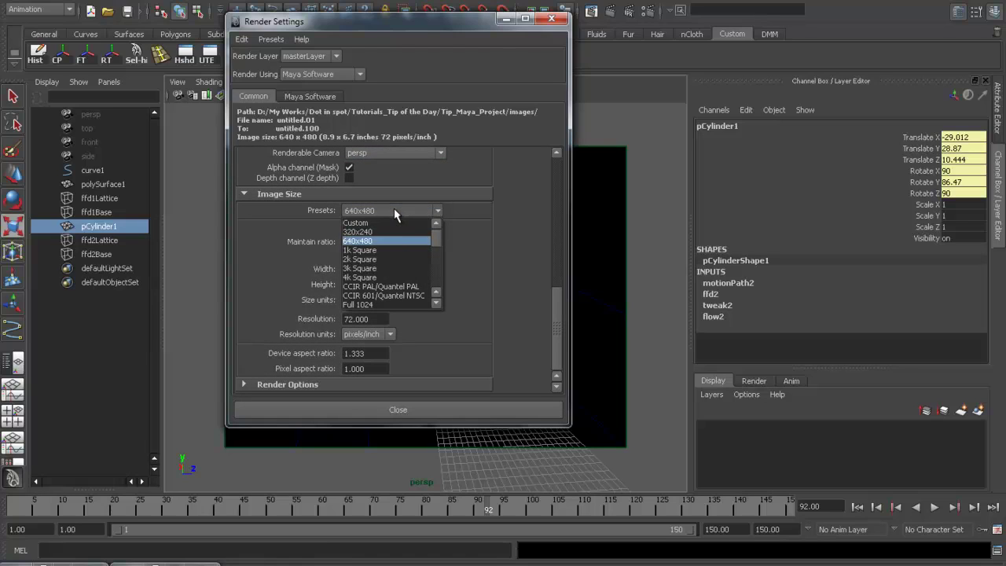
{"action": "left_click_drag", "start_coordinate": [437, 239], "coordinate": [437, 247]}
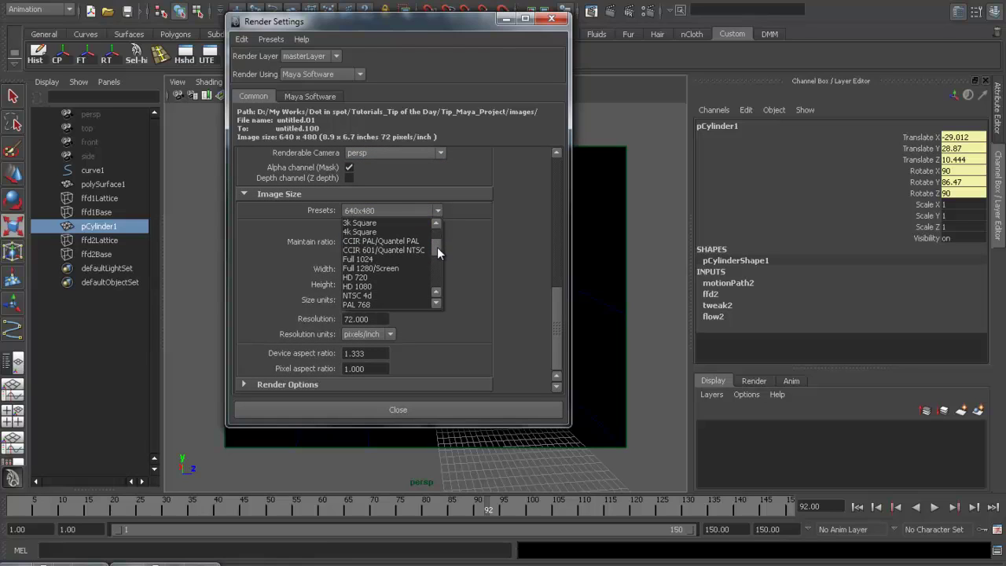
{"action": "left_click", "coordinate": [481, 252]}
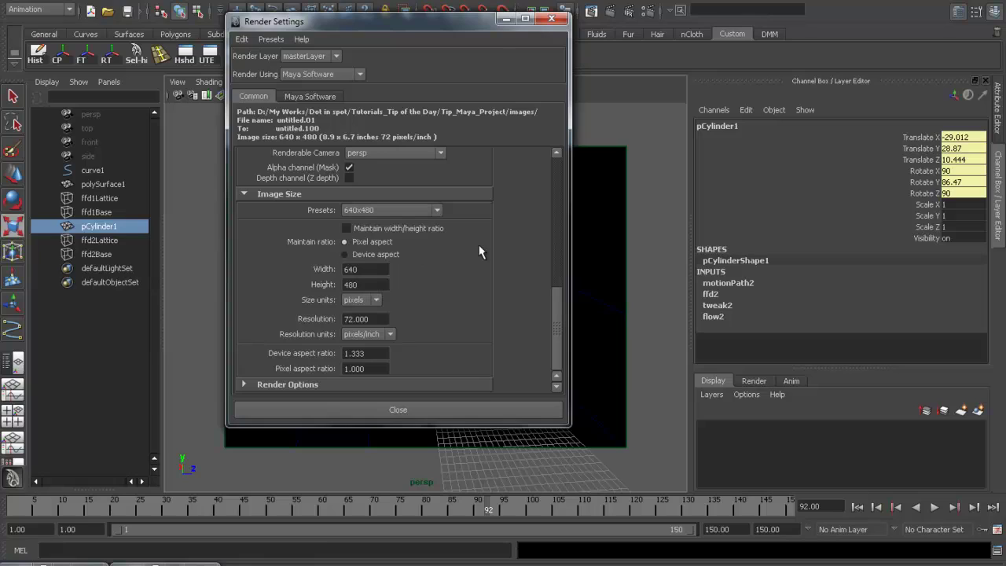
{"action": "double_click", "coordinate": [351, 269]}
Set the Maya Software anti-aliasing quality to Production.
{"action": "left_click", "coordinate": [320, 97]}
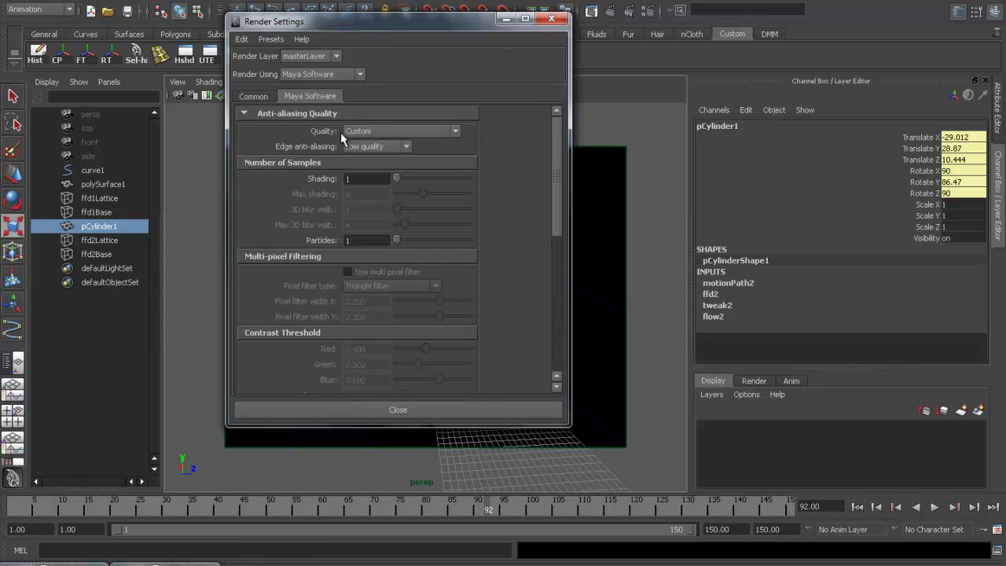
{"action": "left_click", "coordinate": [397, 133]}
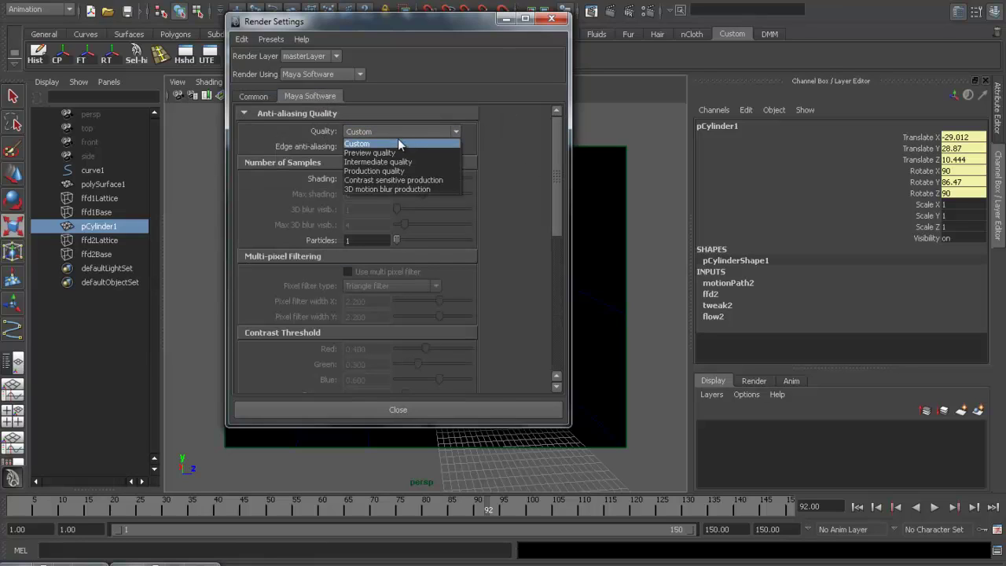
{"action": "left_click", "coordinate": [398, 171]}
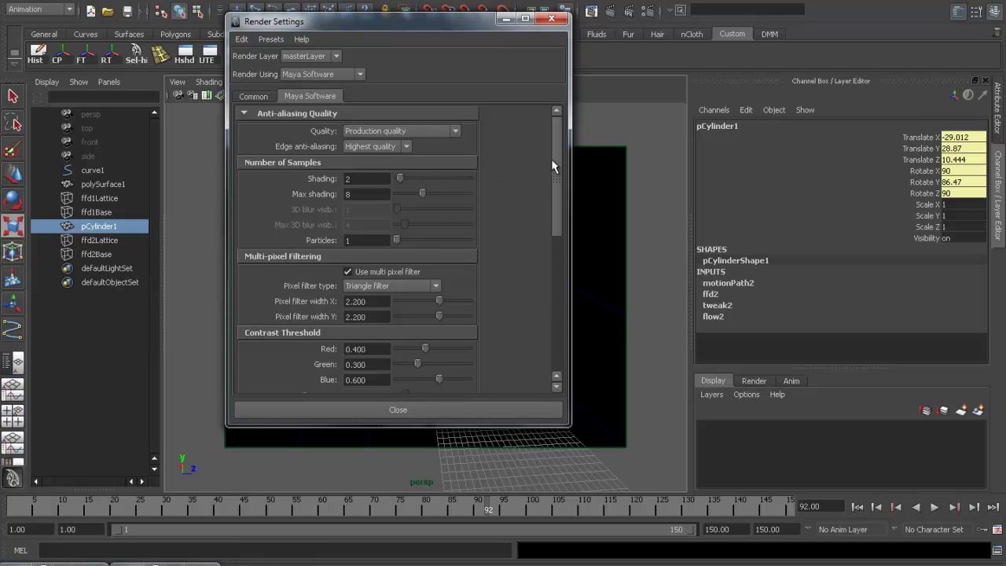
{"action": "left_click_drag", "start_coordinate": [552, 160], "coordinate": [553, 314]}
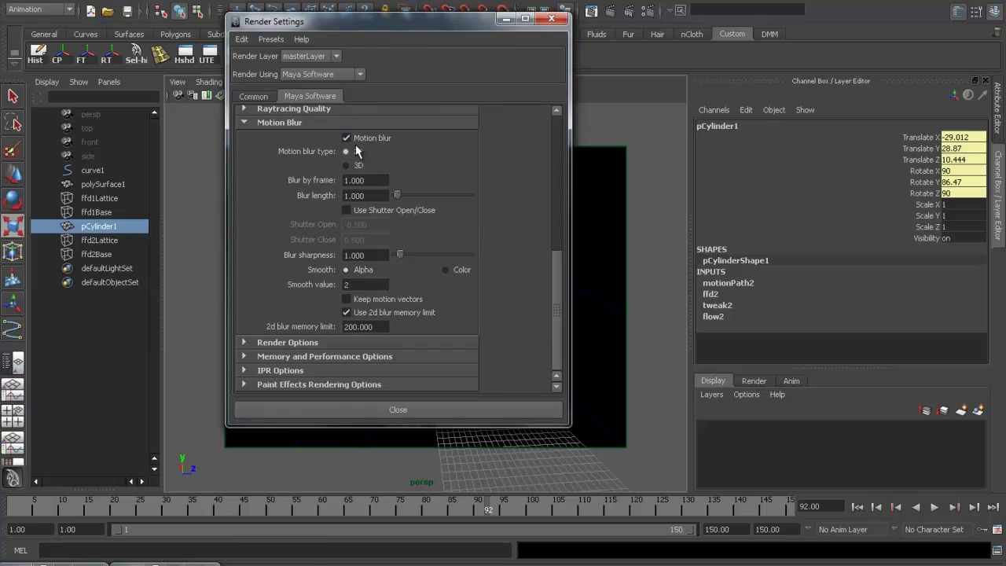
Close Render Settings and open the Render menu from the hotbox for a batch render.
{"action": "left_click", "coordinate": [552, 18]}
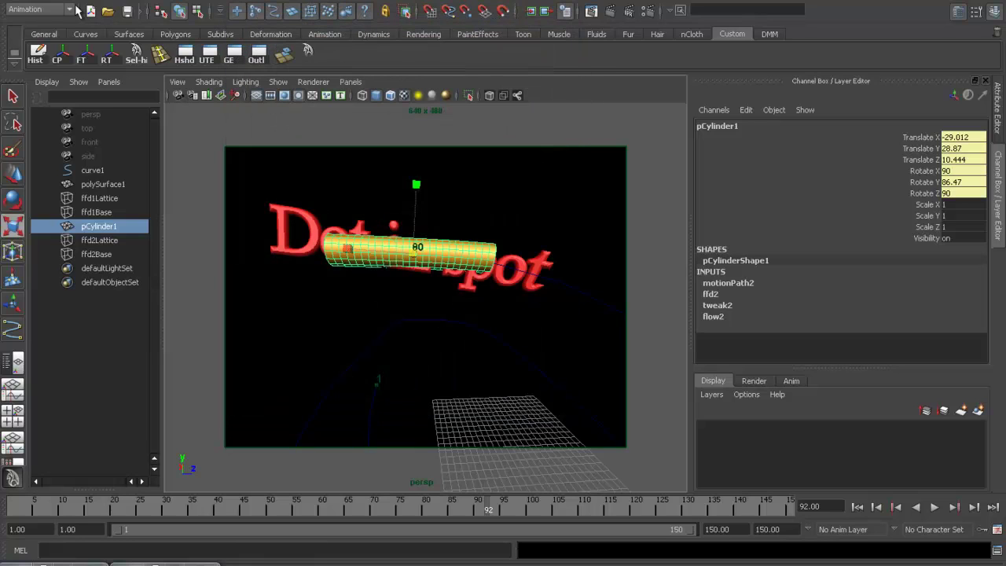
{"action": "key", "text": "space"}
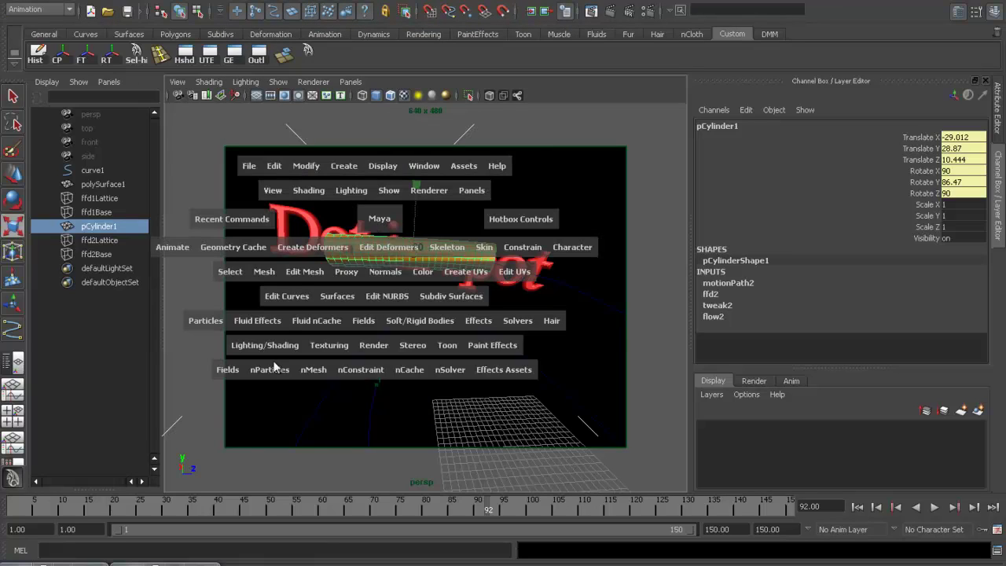
{"action": "left_click", "coordinate": [366, 344]}
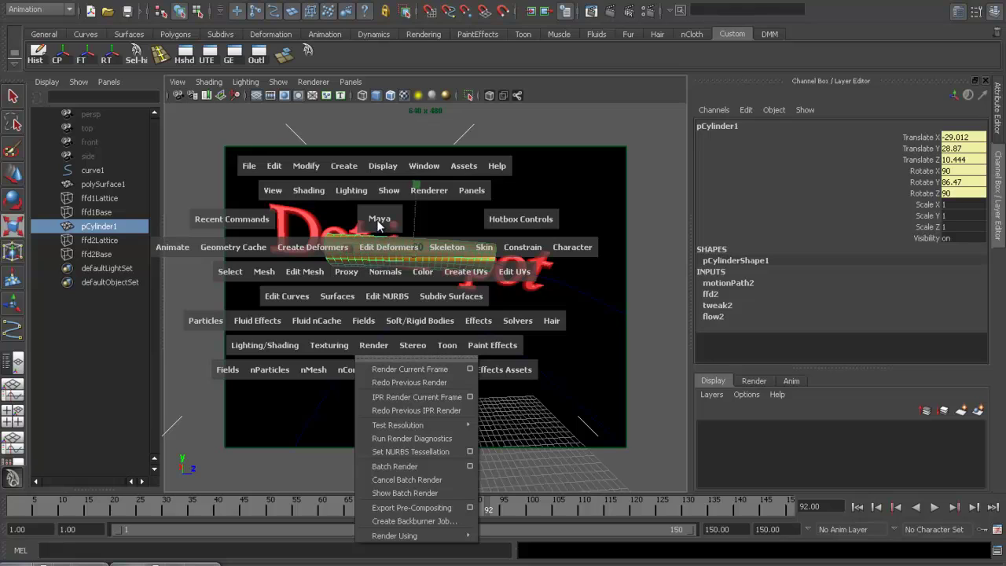
Open Lesson_Tip_08_Motion_Bath_1.png from the folder of rendered frames.
{"action": "key", "text": "space"}
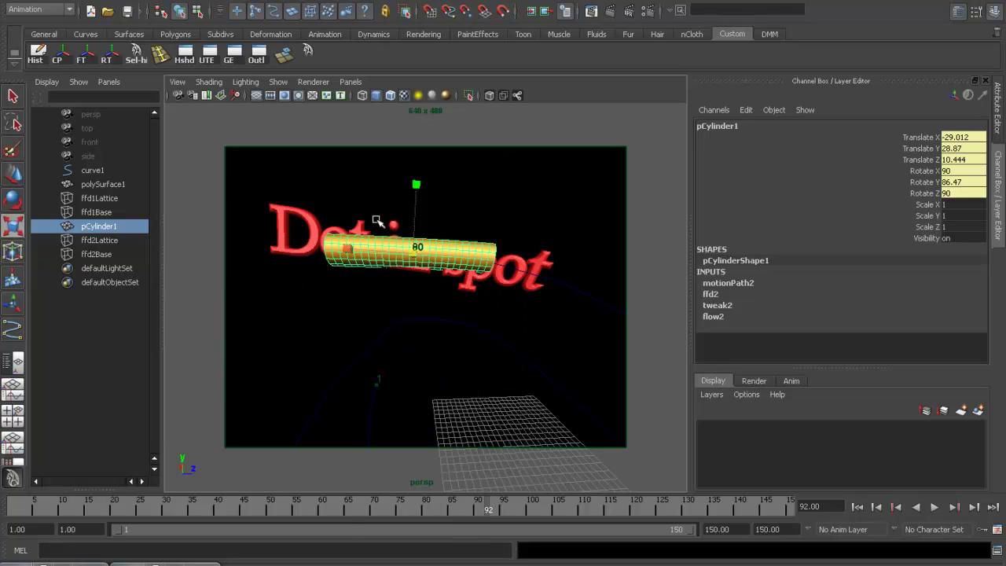
{"action": "left_click", "coordinate": [155, 564]}
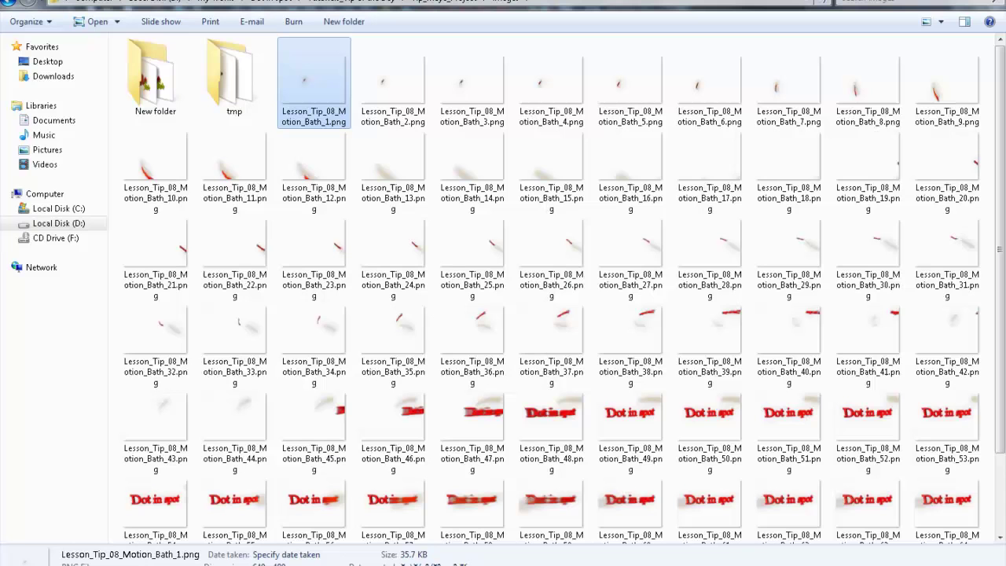
{"action": "left_click", "coordinate": [429, 126]}
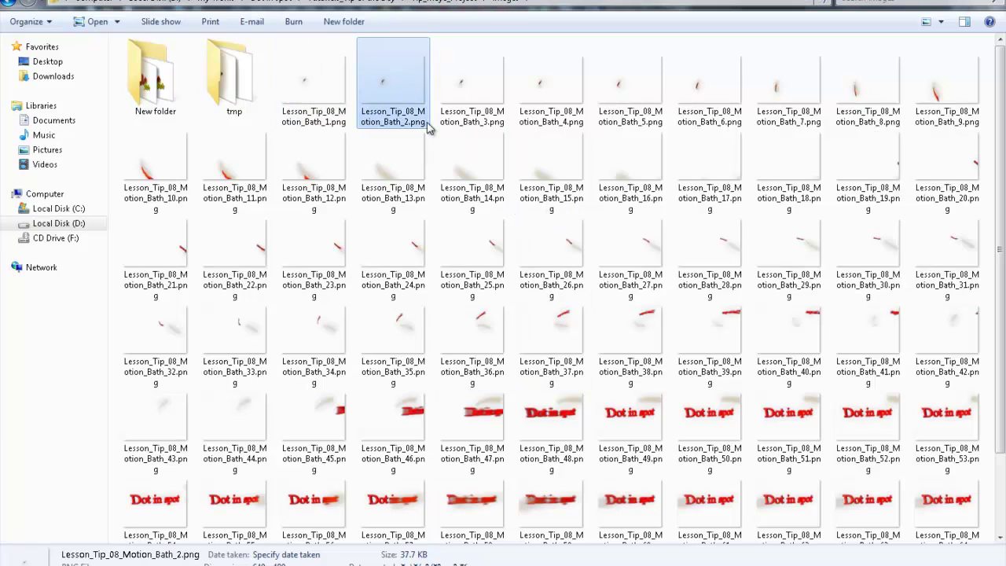
{"action": "left_click", "coordinate": [492, 151]}
{"action": "left_click", "coordinate": [582, 185]}
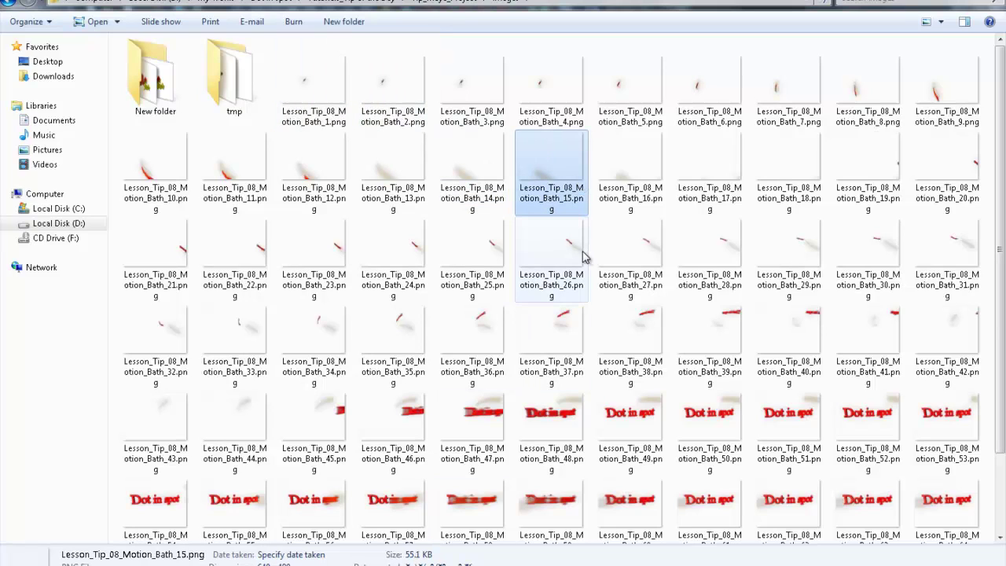
{"action": "double_click", "coordinate": [319, 90]}
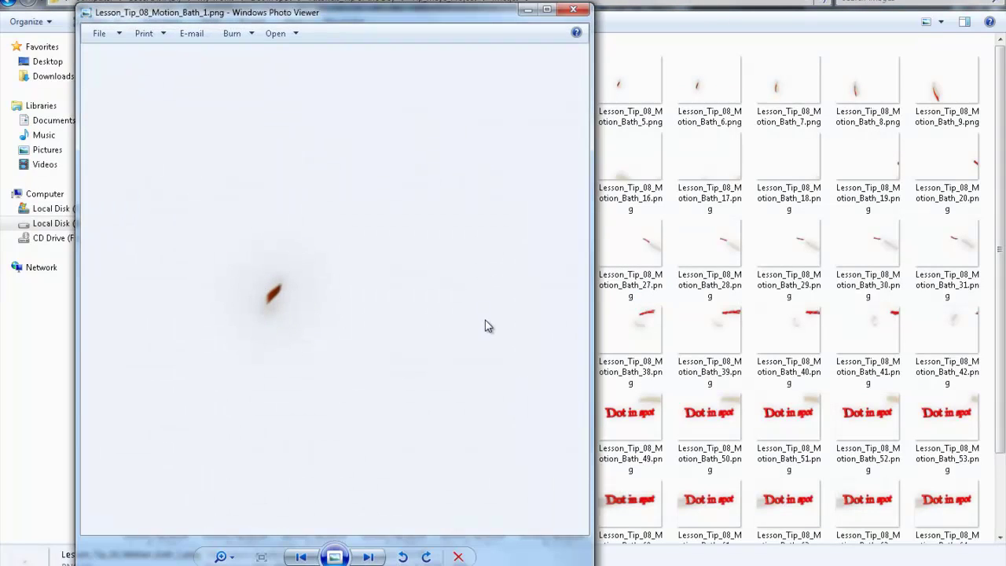
Step through the rendered frames one by one in Windows Photo Viewer.
{"action": "left_click", "coordinate": [370, 557]}
{"action": "left_click", "coordinate": [370, 557]}
{"action": "left_click", "coordinate": [371, 557]}
{"action": "left_click", "coordinate": [373, 558]}
{"action": "left_click", "coordinate": [372, 558]}
{"action": "left_click", "coordinate": [375, 557]}
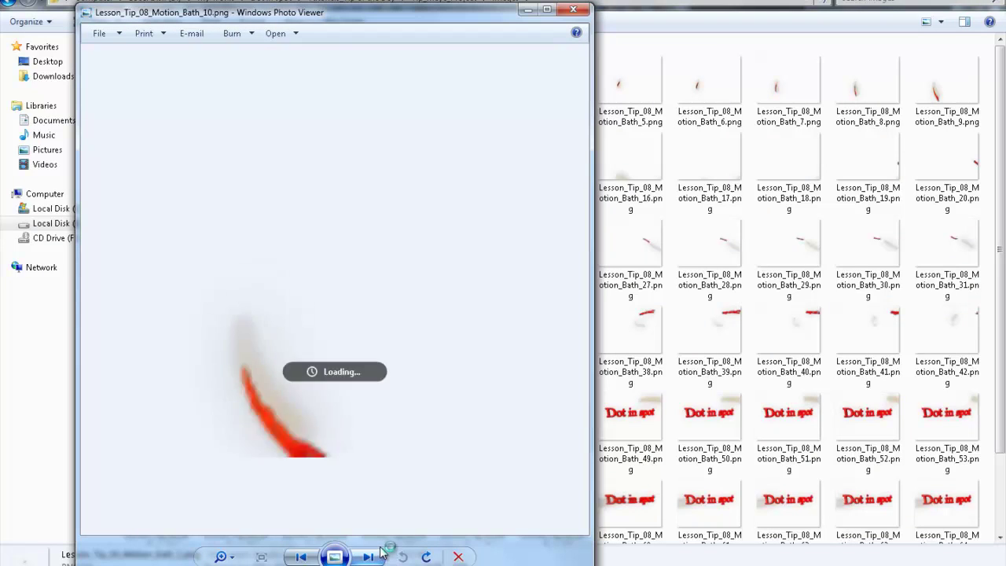
{"action": "left_click", "coordinate": [379, 556]}
{"action": "left_click", "coordinate": [382, 553]}
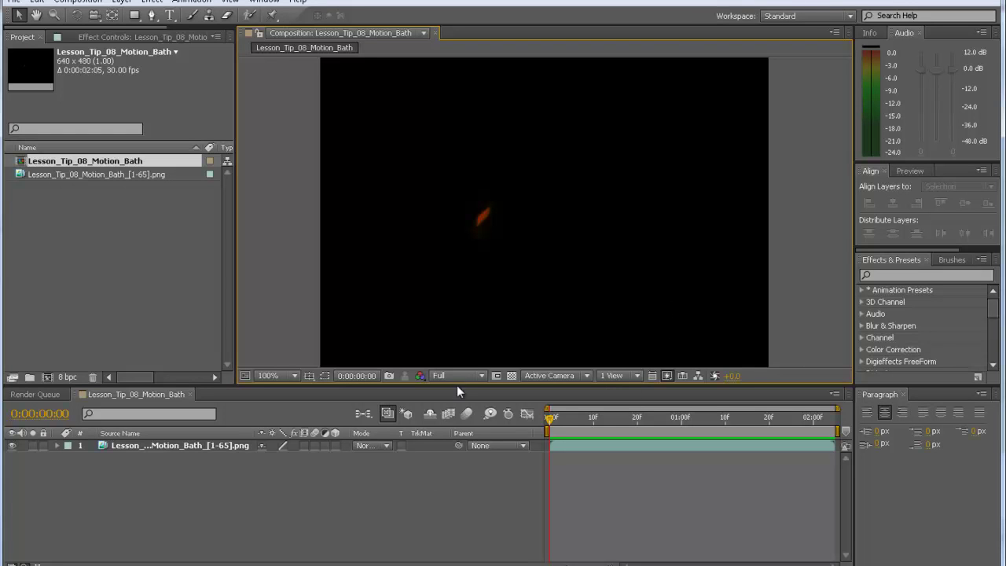
Preview the composition playback with the viewer enlarged to full window.
{"action": "key", "text": "space"}
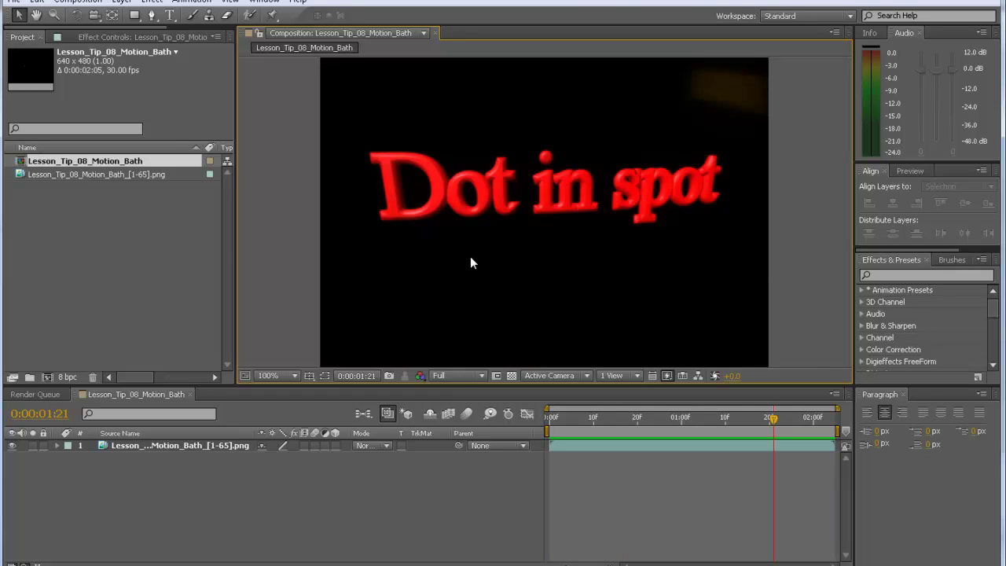
{"action": "key", "text": "grave"}
{"action": "key", "text": "space"}
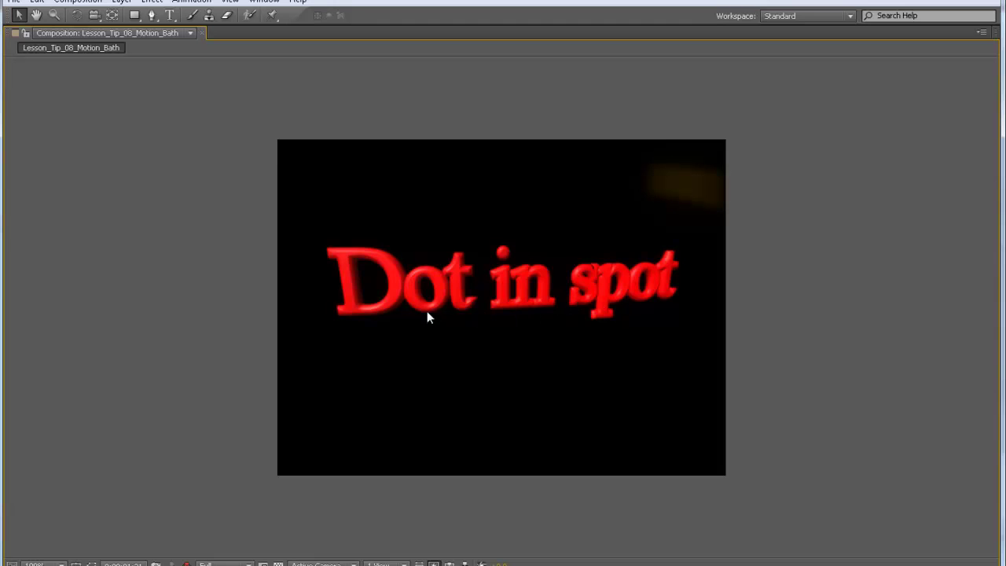
{"action": "key", "text": "grave"}
Create a comp-sized Black Solid 1 and move it beneath the PNG sequence layer.
{"action": "right_click", "coordinate": [51, 209]}
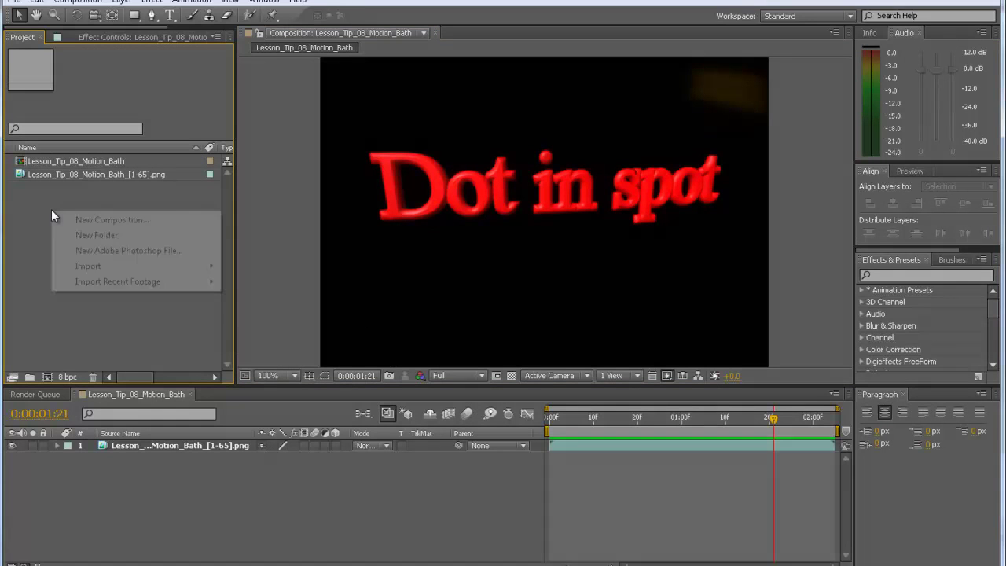
{"action": "left_click", "coordinate": [40, 212]}
{"action": "right_click", "coordinate": [148, 477]}
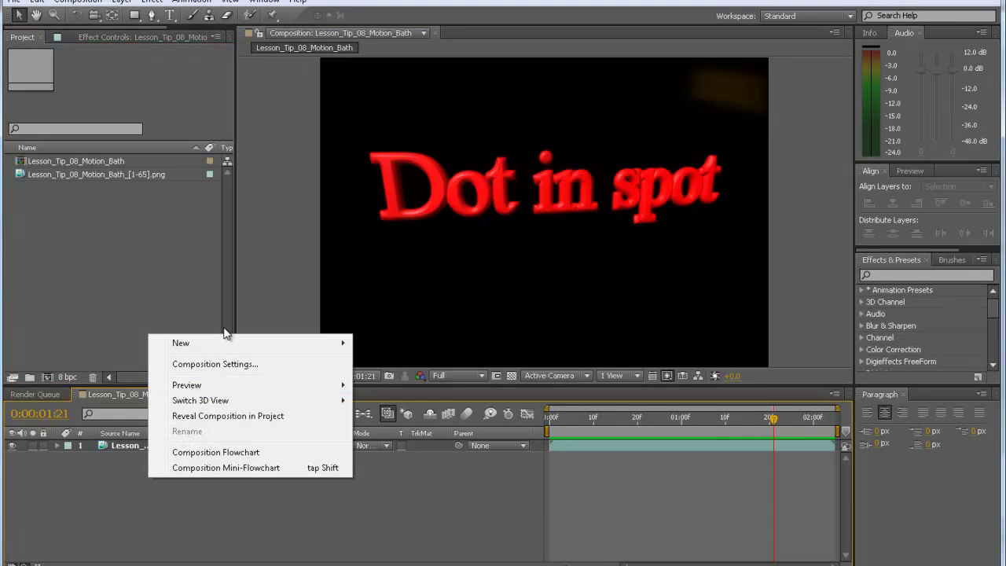
{"action": "mouse_move", "coordinate": [249, 342]}
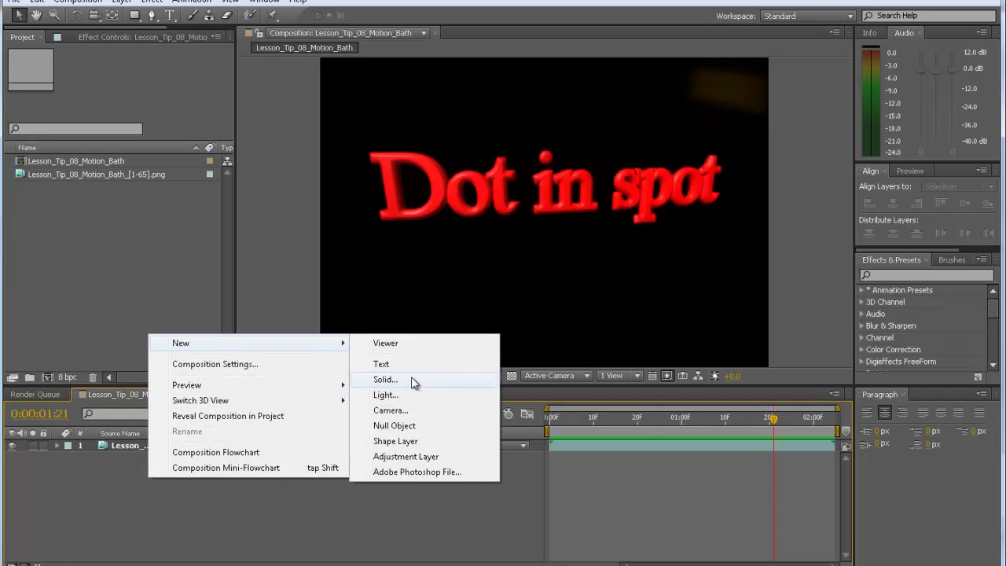
{"action": "left_click", "coordinate": [409, 379]}
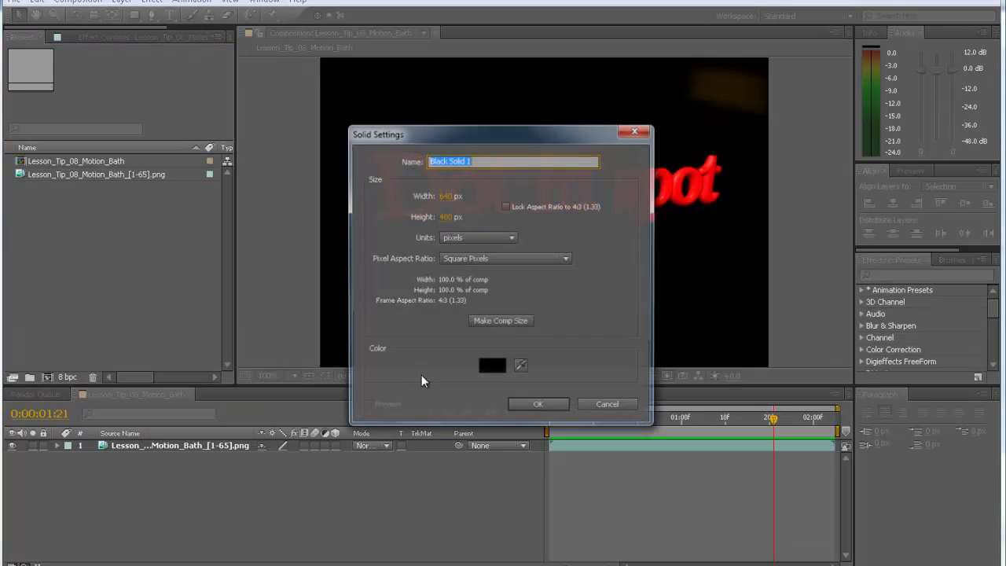
{"action": "left_click", "coordinate": [500, 324]}
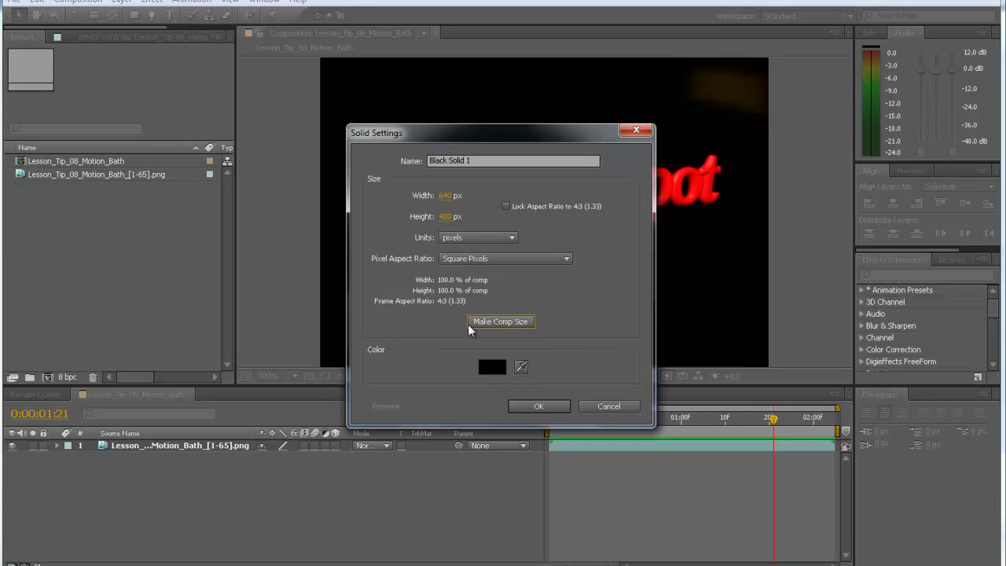
{"action": "left_click", "coordinate": [539, 404]}
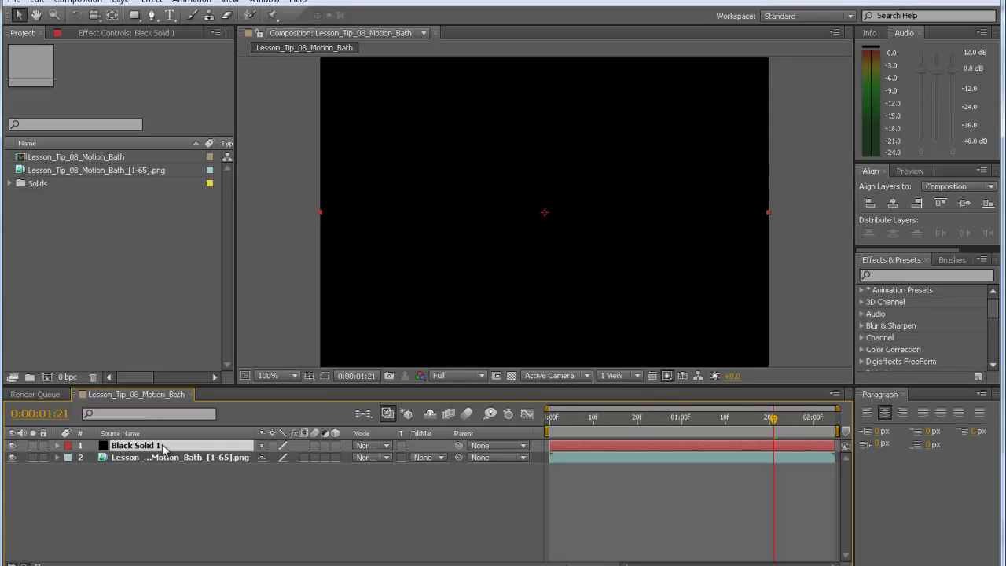
{"action": "left_click_drag", "start_coordinate": [162, 448], "coordinate": [162, 466]}
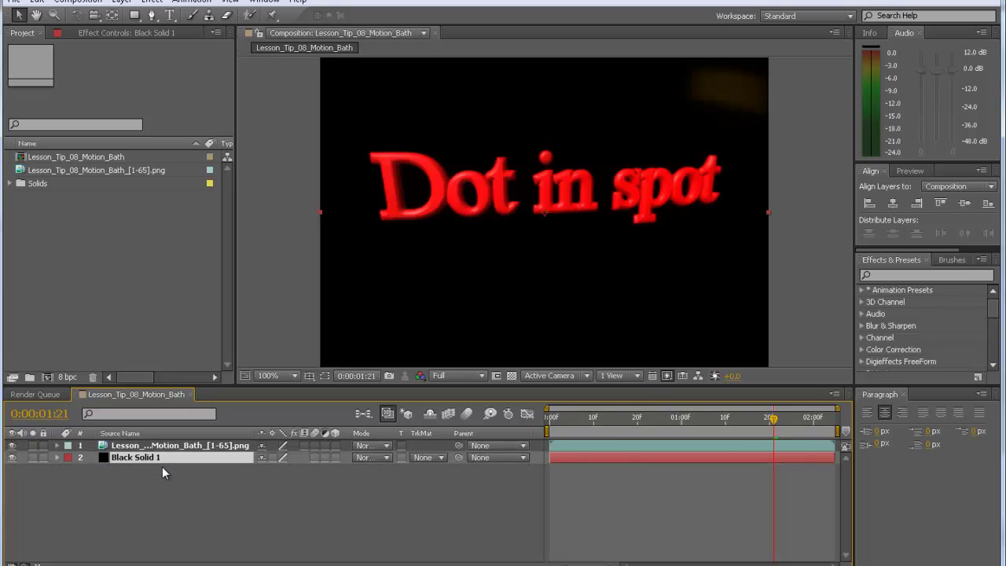
Find the Ramp effect and apply it to Black Solid 1.
{"action": "left_click", "coordinate": [912, 272]}
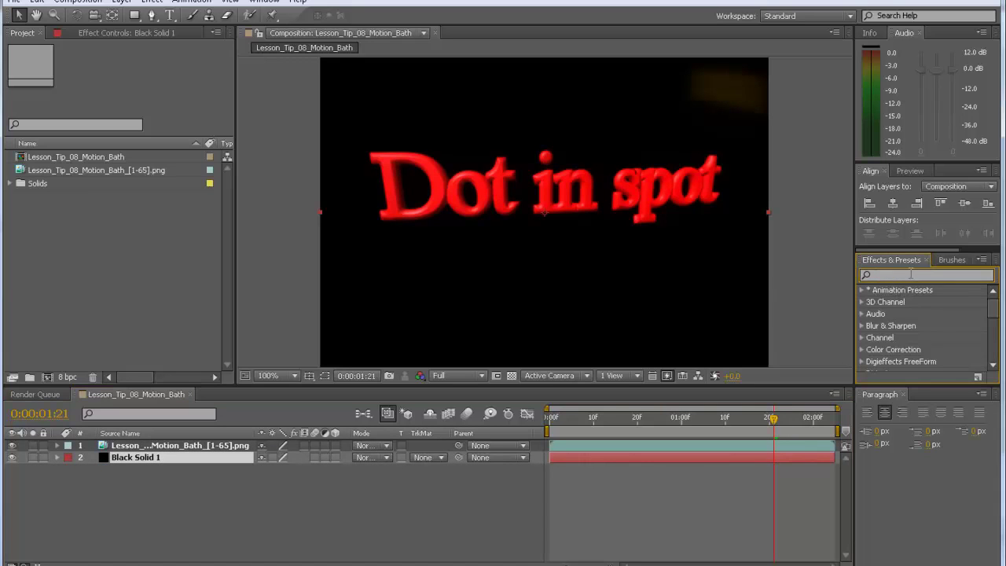
{"action": "type", "text": "ra"}
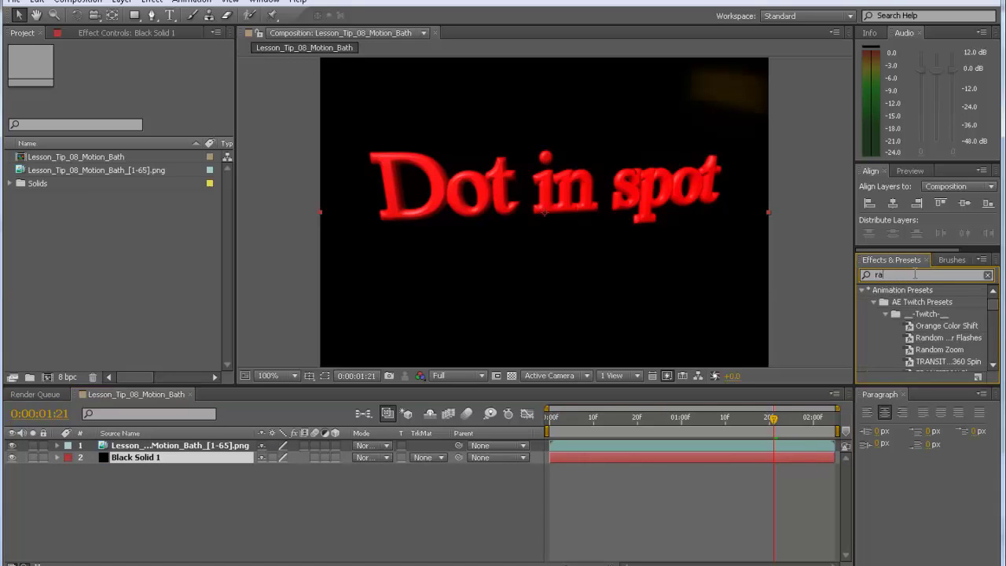
{"action": "type", "text": "mp"}
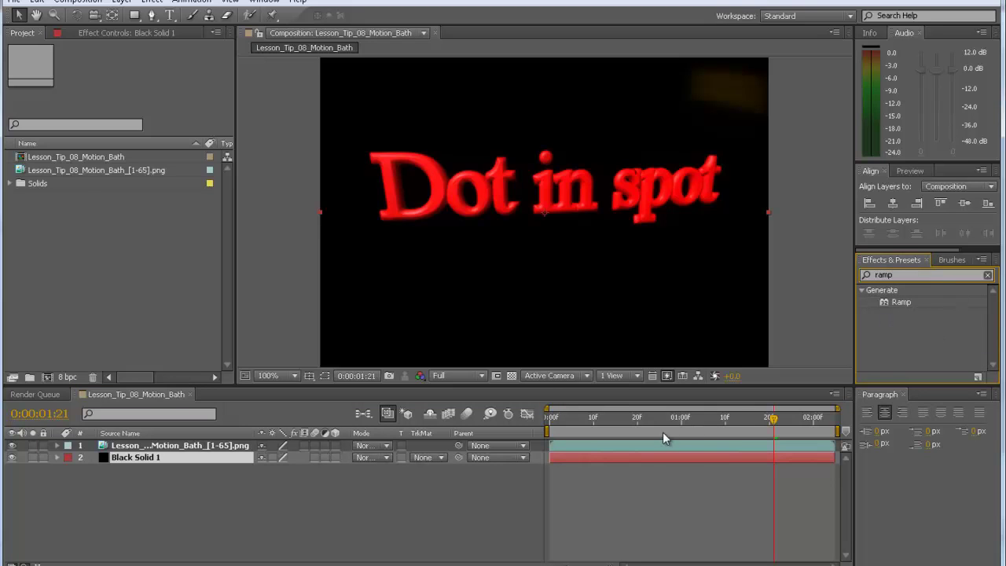
{"action": "left_click", "coordinate": [909, 300]}
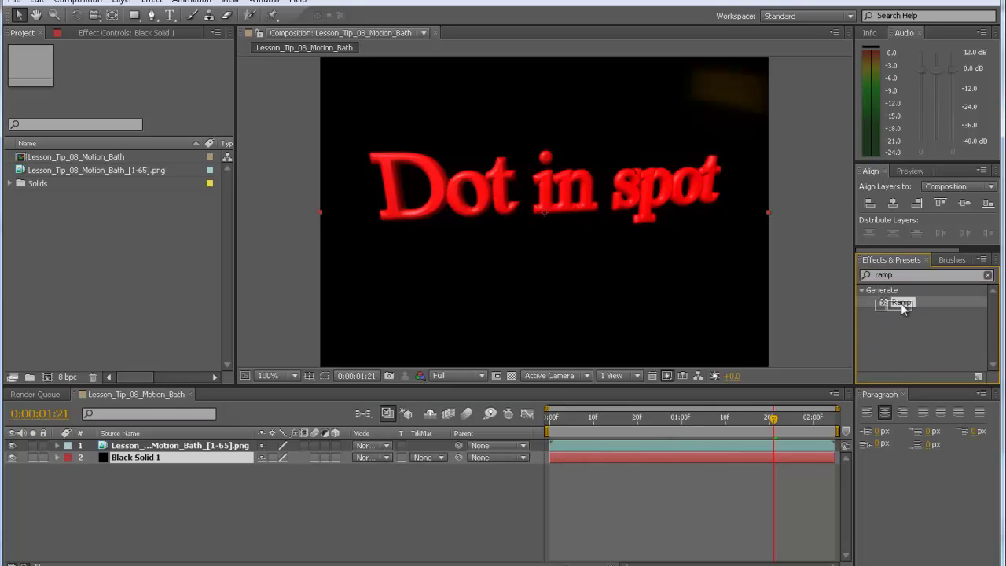
{"action": "left_click_drag", "start_coordinate": [902, 304], "coordinate": [629, 448]}
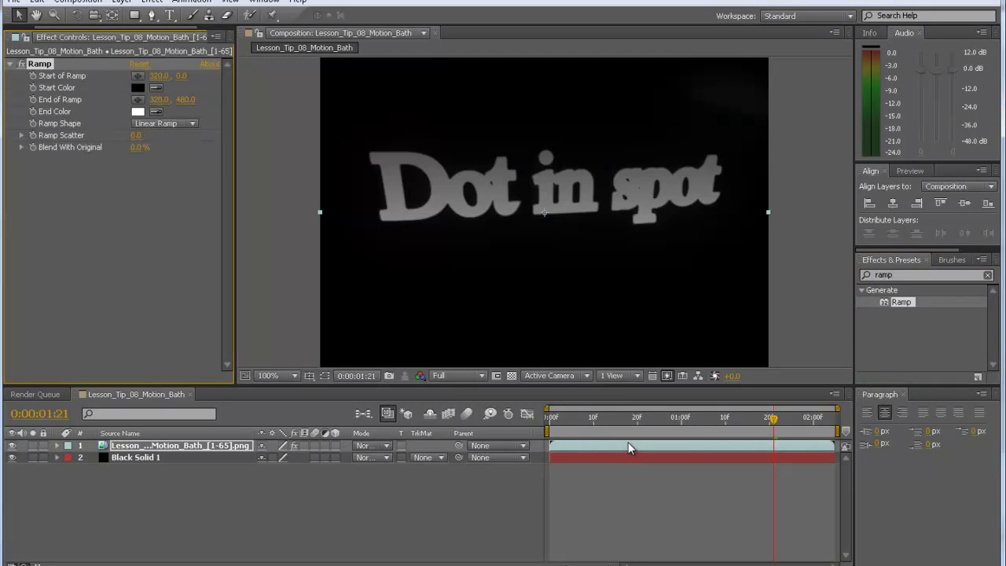
{"action": "key", "text": "ctrl+z"}
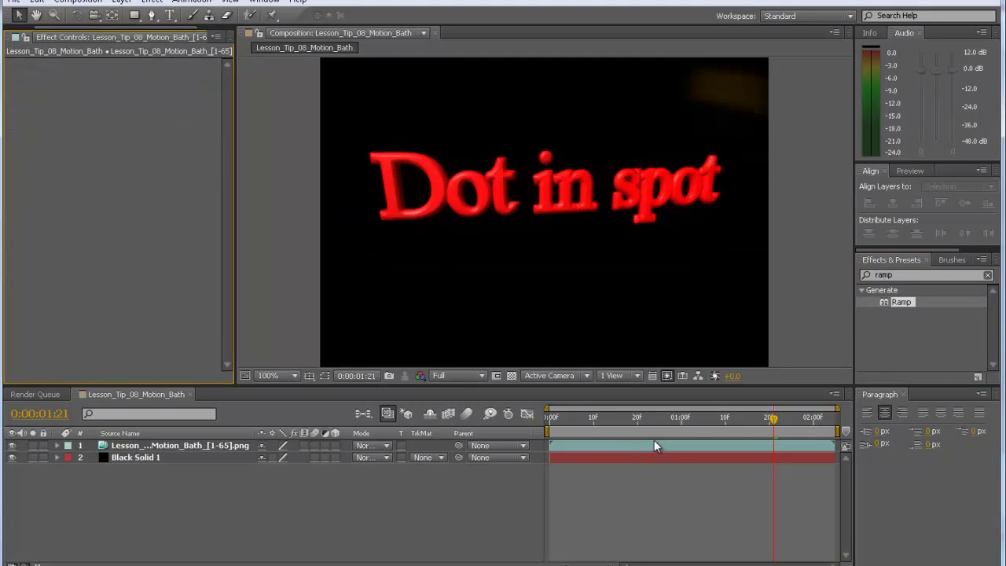
{"action": "left_click_drag", "start_coordinate": [904, 300], "coordinate": [666, 457]}
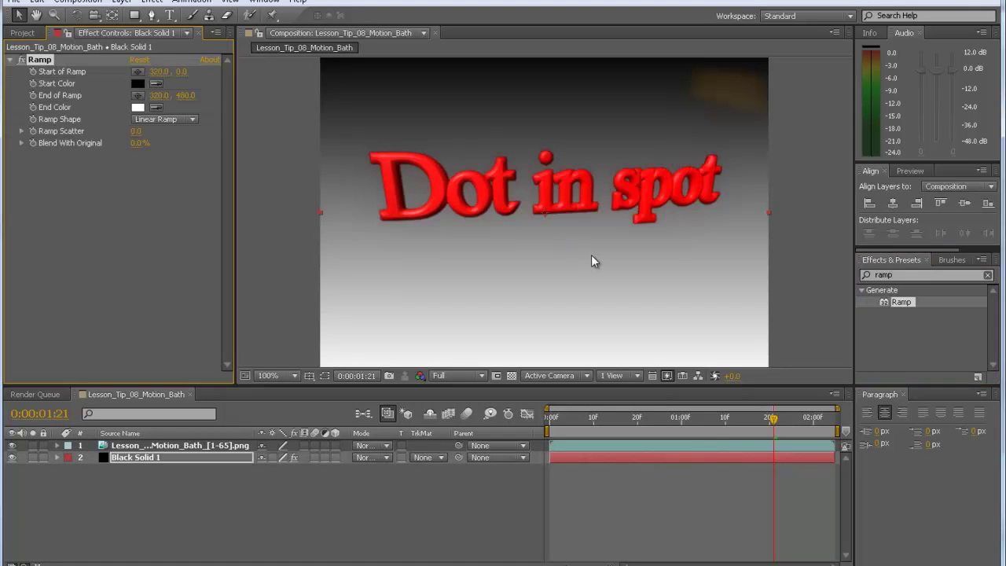
Set the Ramp end colour to dark navy 000425 and play the enlarged preview.
{"action": "left_click", "coordinate": [140, 106]}
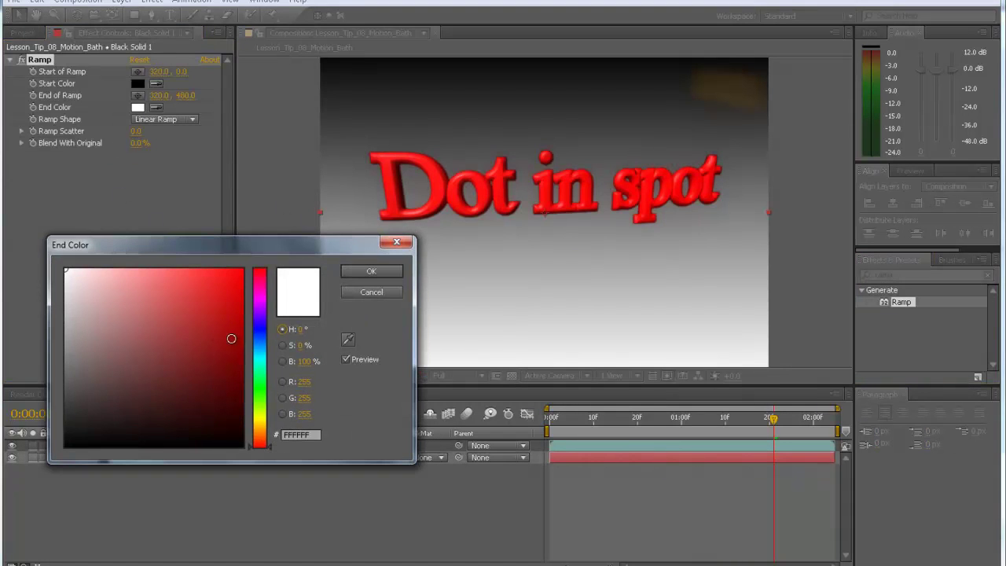
{"action": "left_click", "coordinate": [259, 331]}
{"action": "left_click_drag", "start_coordinate": [237, 342], "coordinate": [284, 420]}
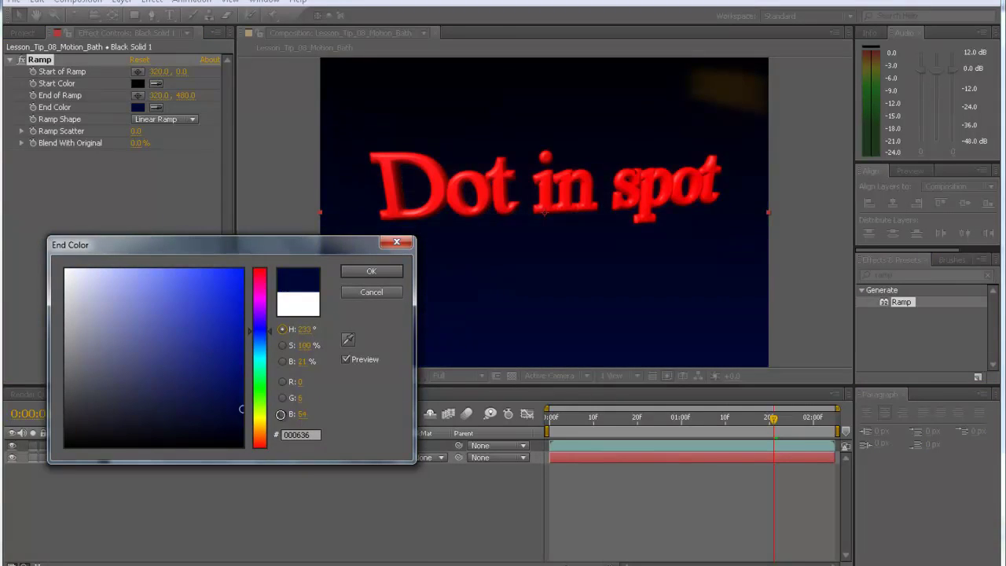
{"action": "left_click", "coordinate": [384, 272]}
{"action": "key", "text": "grave"}
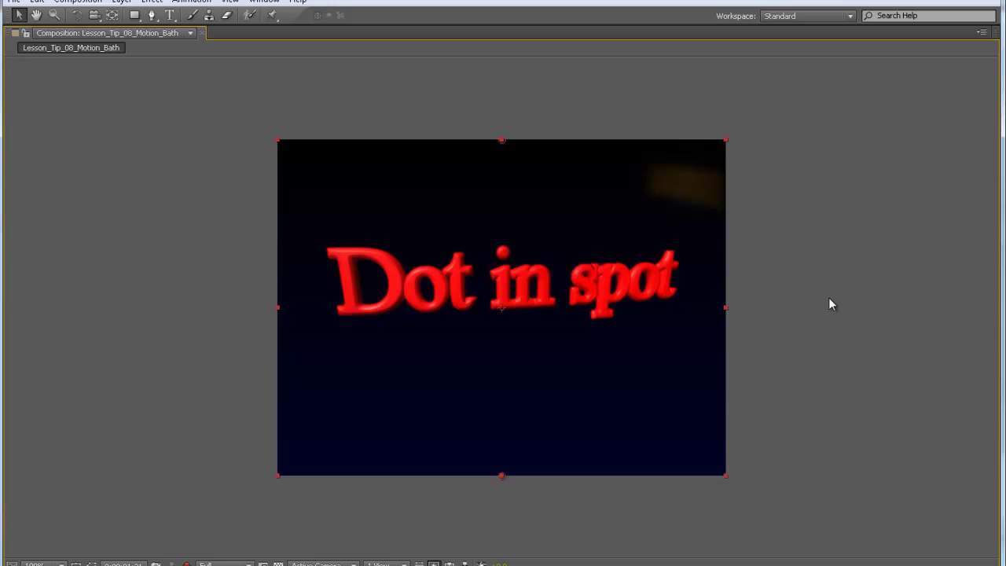
{"action": "key", "text": "space"}
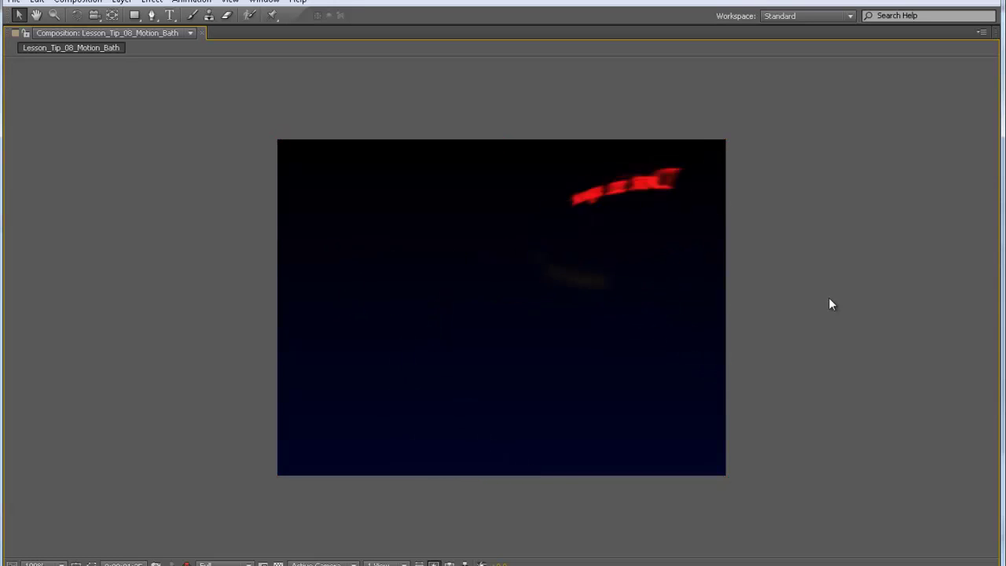